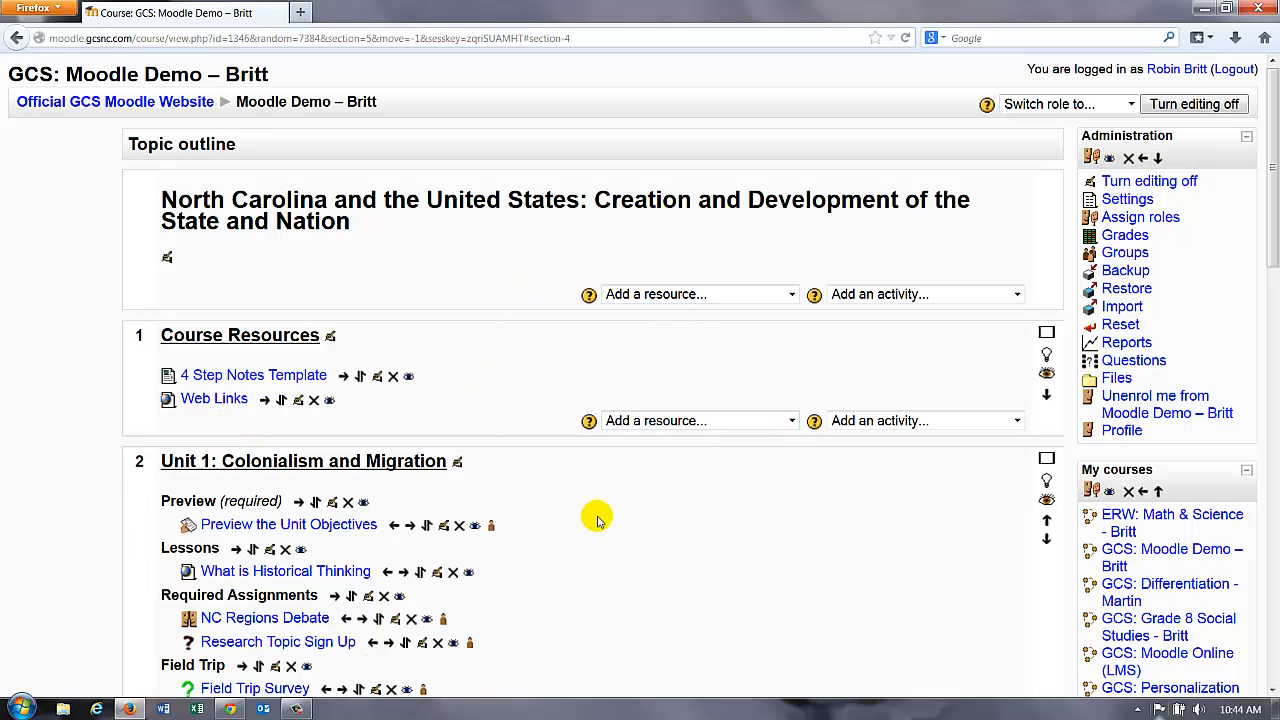
- Review the resource types and activity types available for the Unit 1: Colonialism and Migration topic
scroll(597, 518, "down", 4)
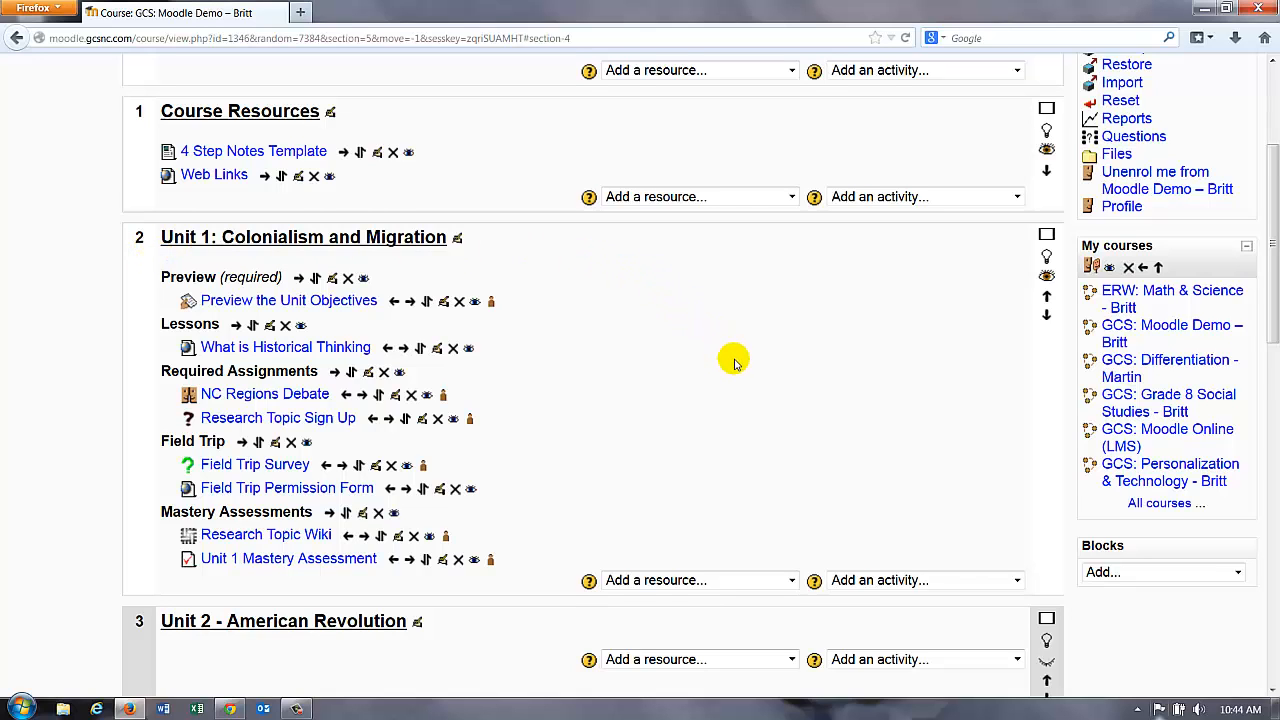
scroll(733, 362, "down", 2)
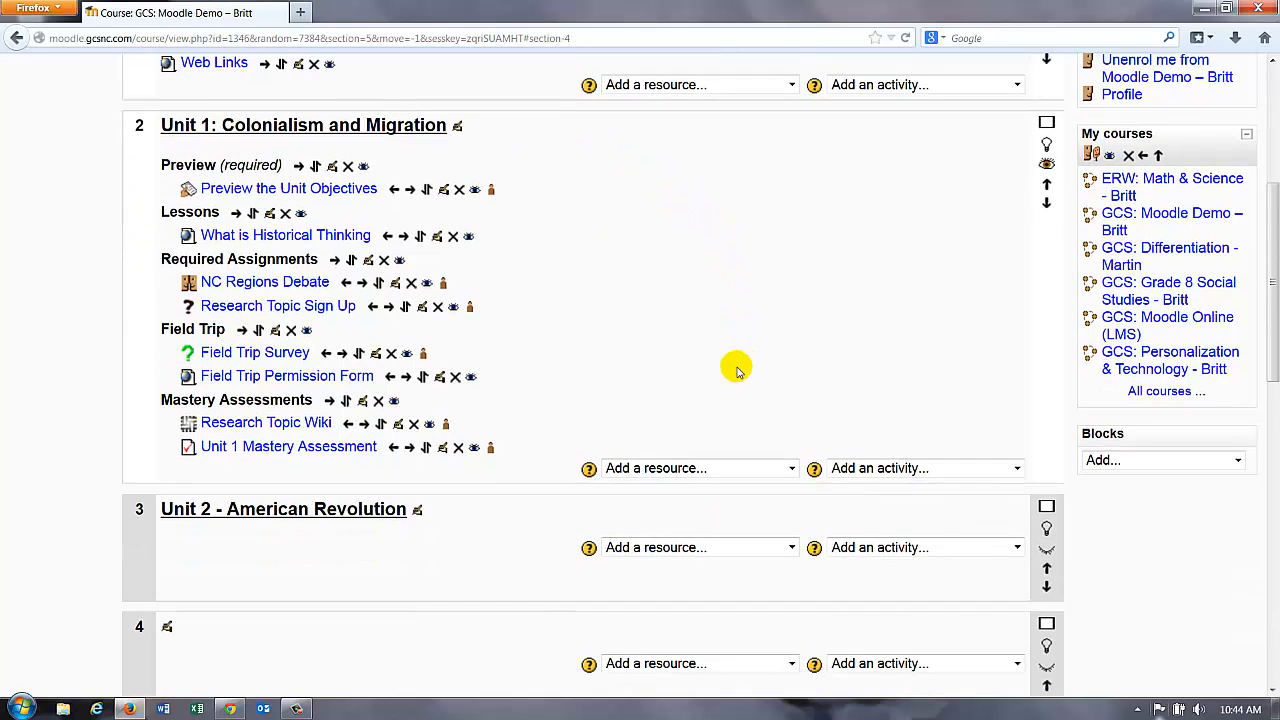
left_click(724, 467)
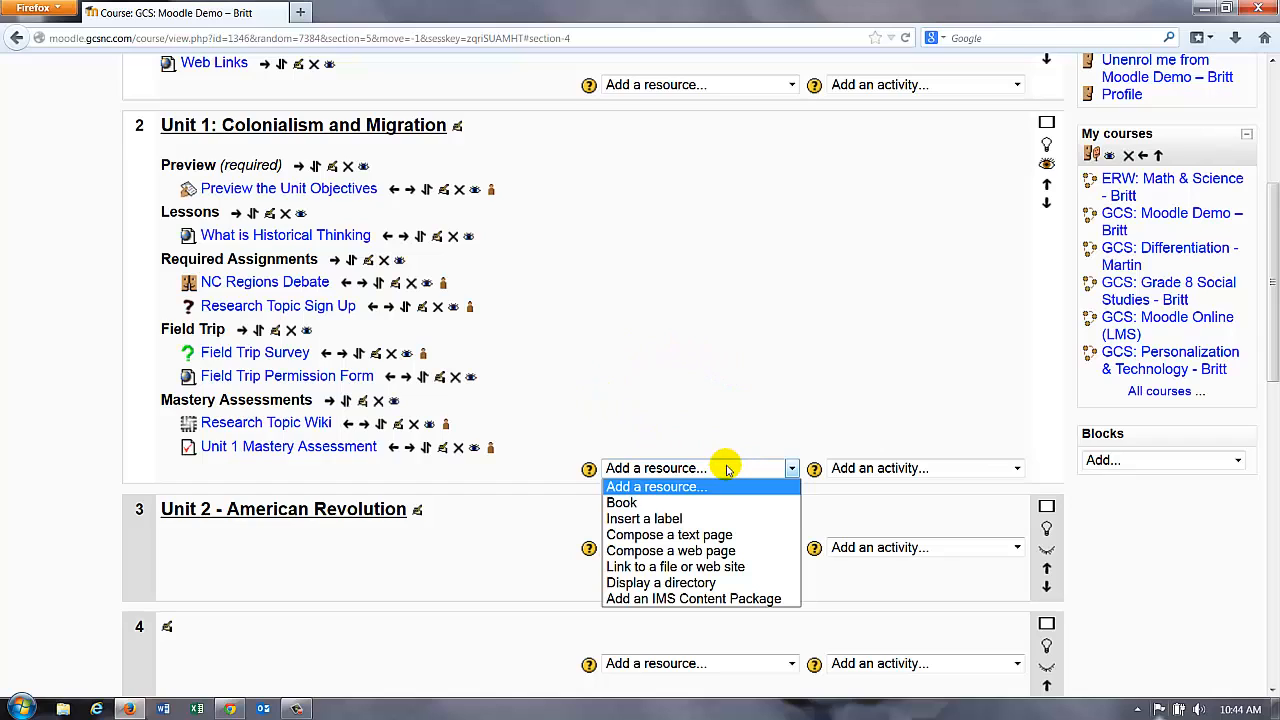
left_click(911, 468)
left_click(912, 470)
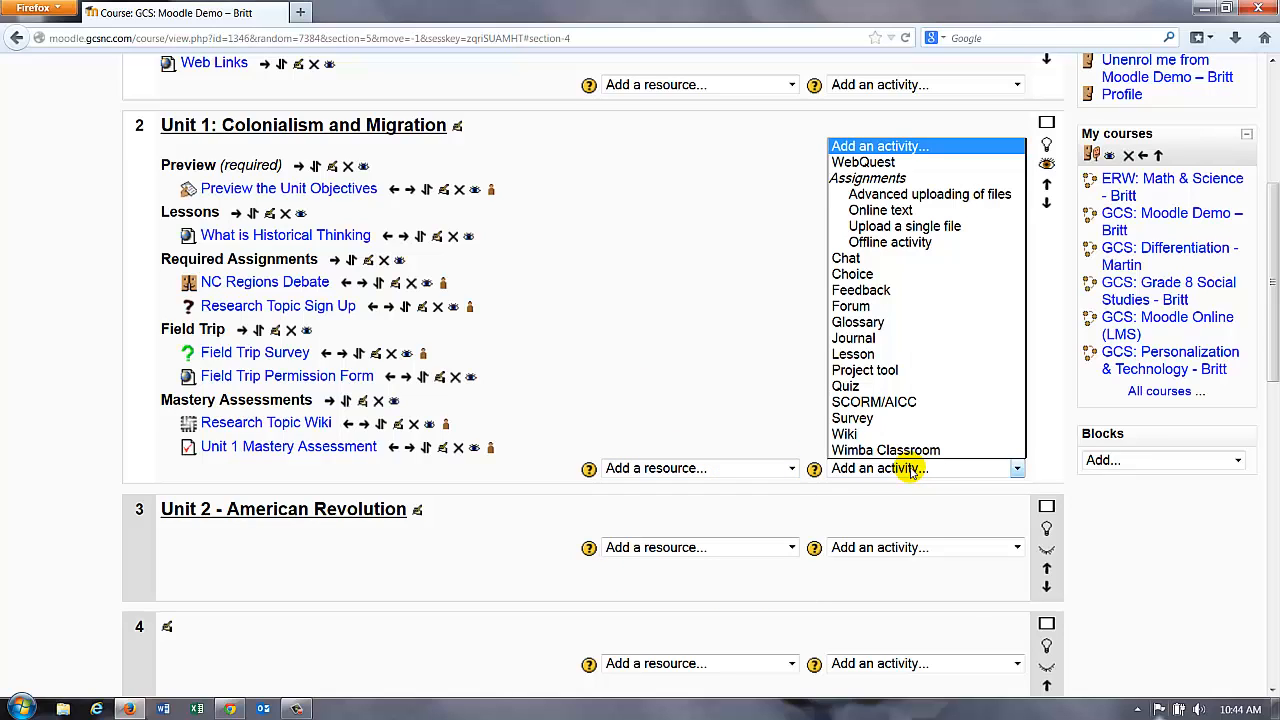
left_click(697, 418)
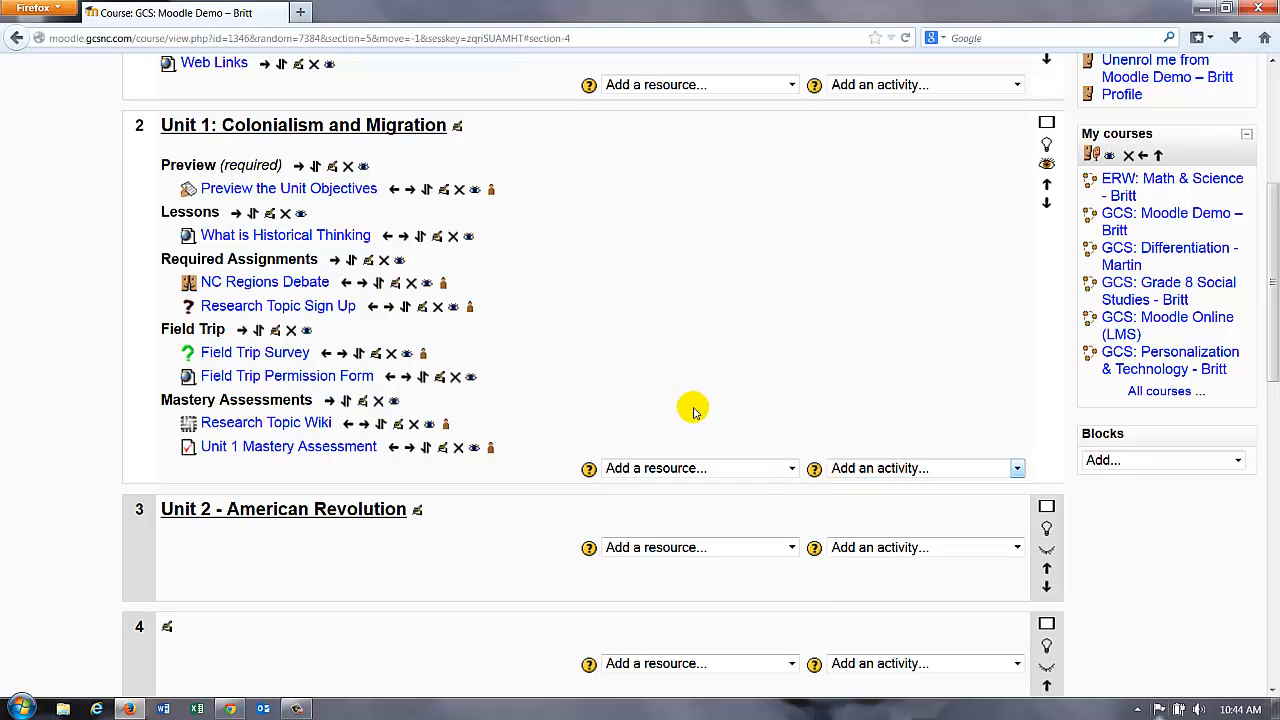
left_click(719, 472)
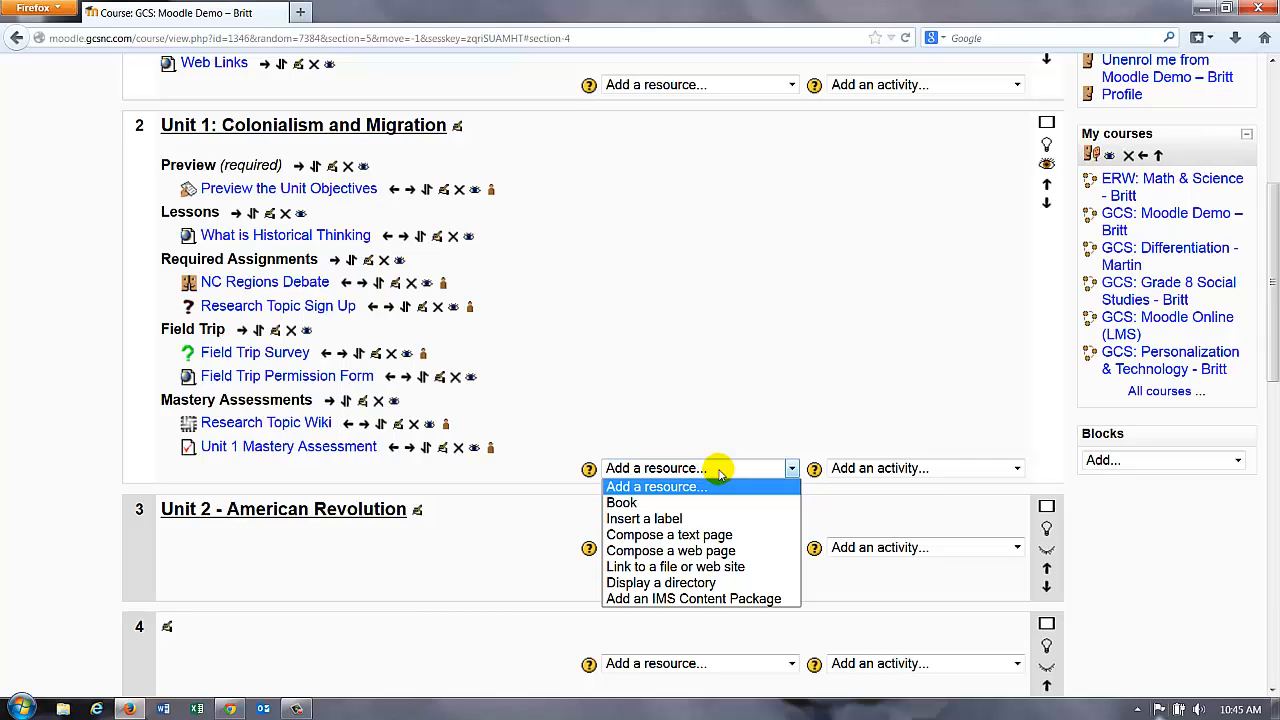
left_click(697, 313)
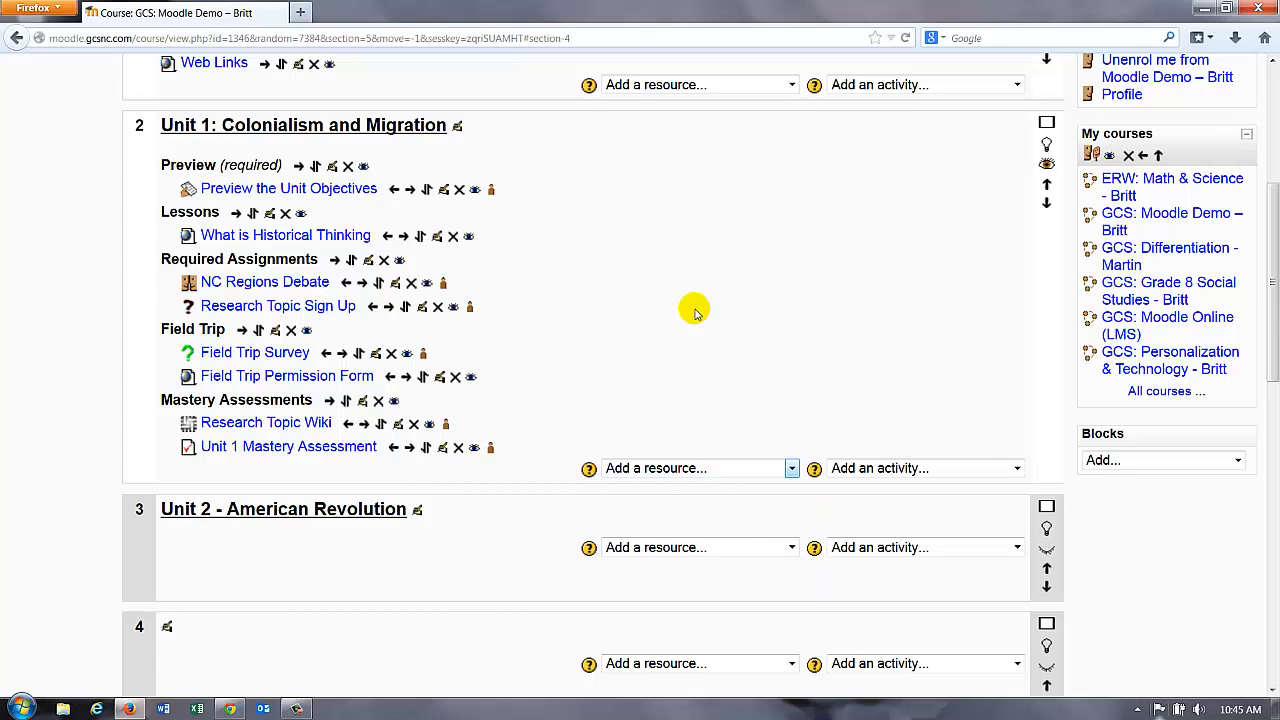
- Move the empty topic 4 up one place so it comes directly before Unit 2 - American Revolution
scroll(697, 313, "down", 2)
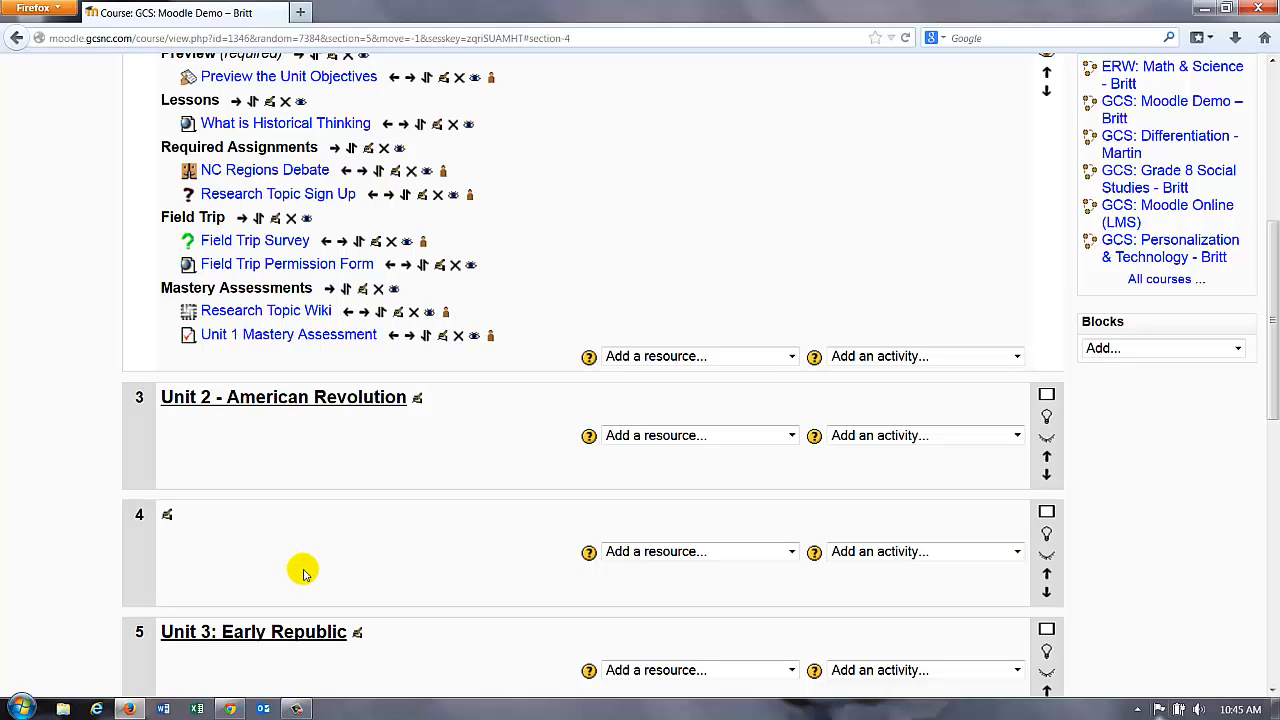
key("Down")
scroll(331, 500, "up", 1)
scroll(331, 497, "up", 5)
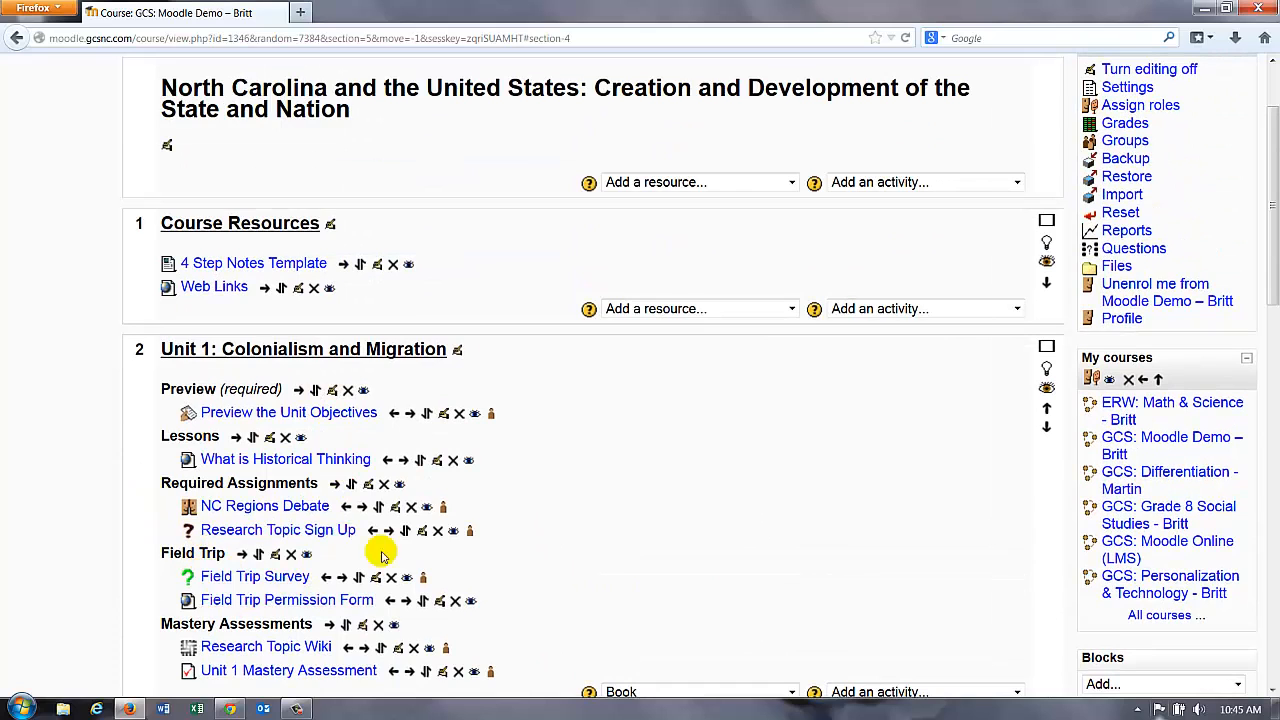
key("Down")
scroll(651, 445, "down", 4)
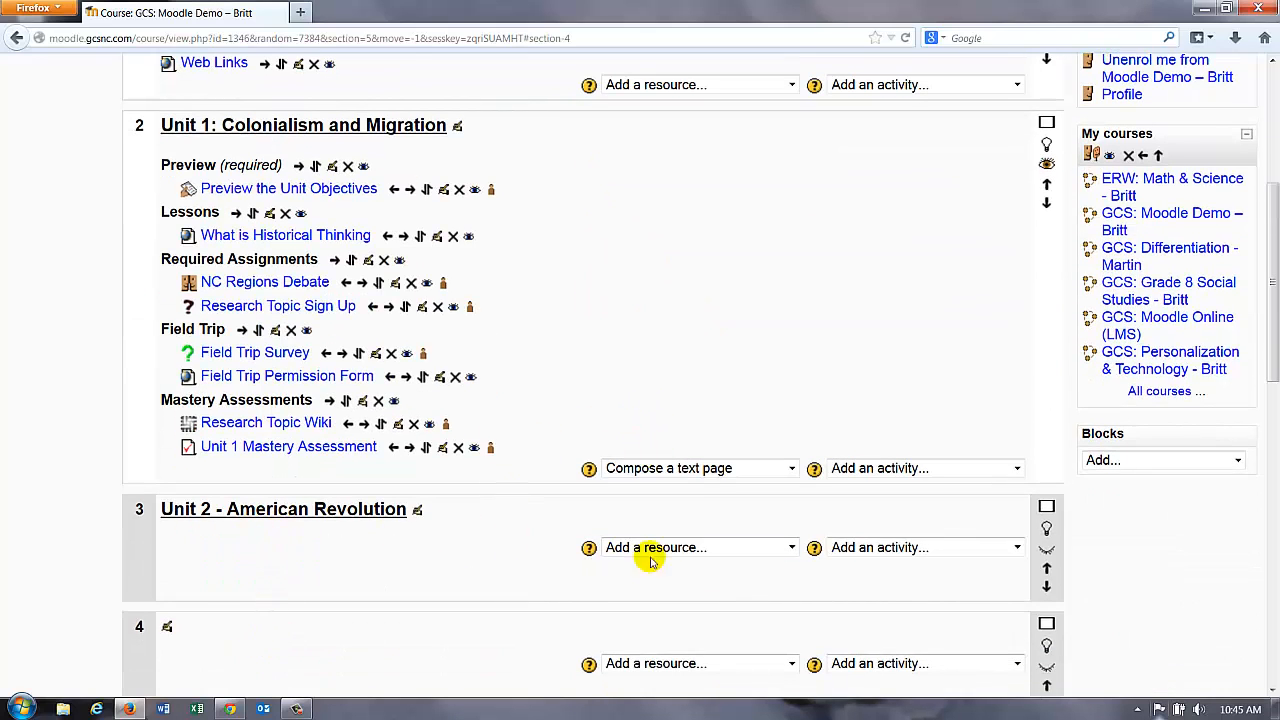
scroll(920, 594, "down", 2)
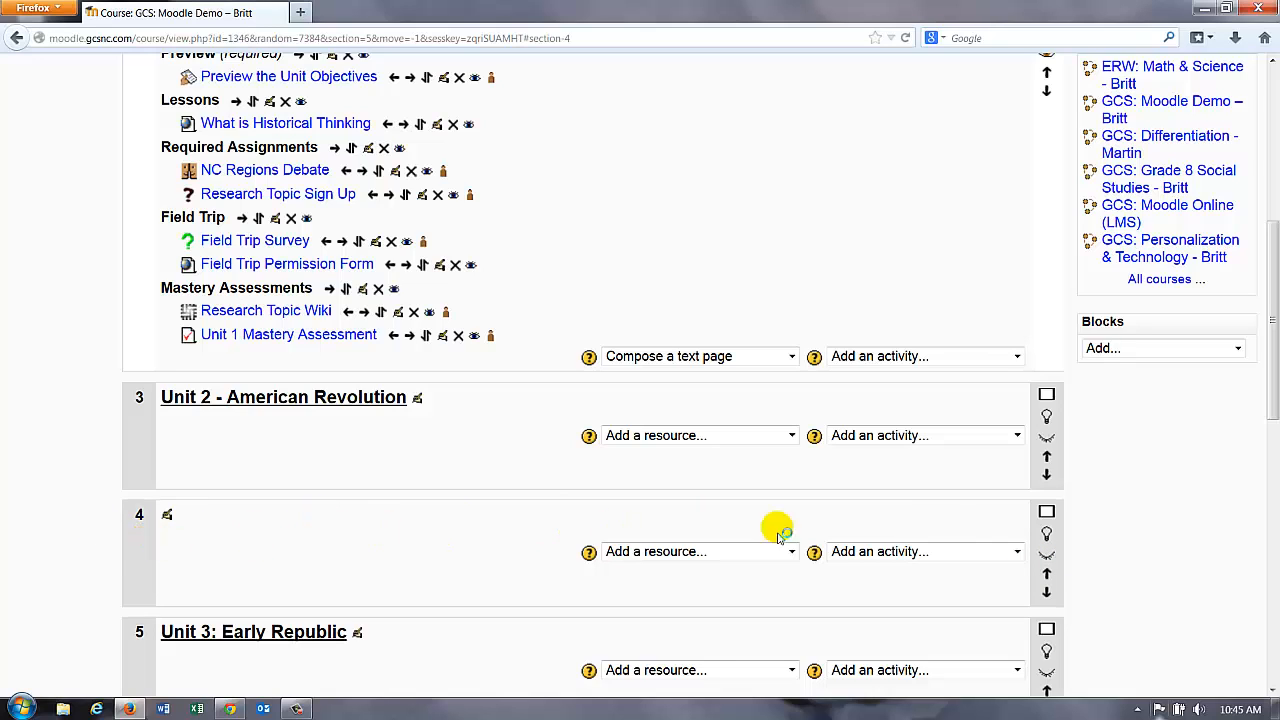
left_click(1047, 573)
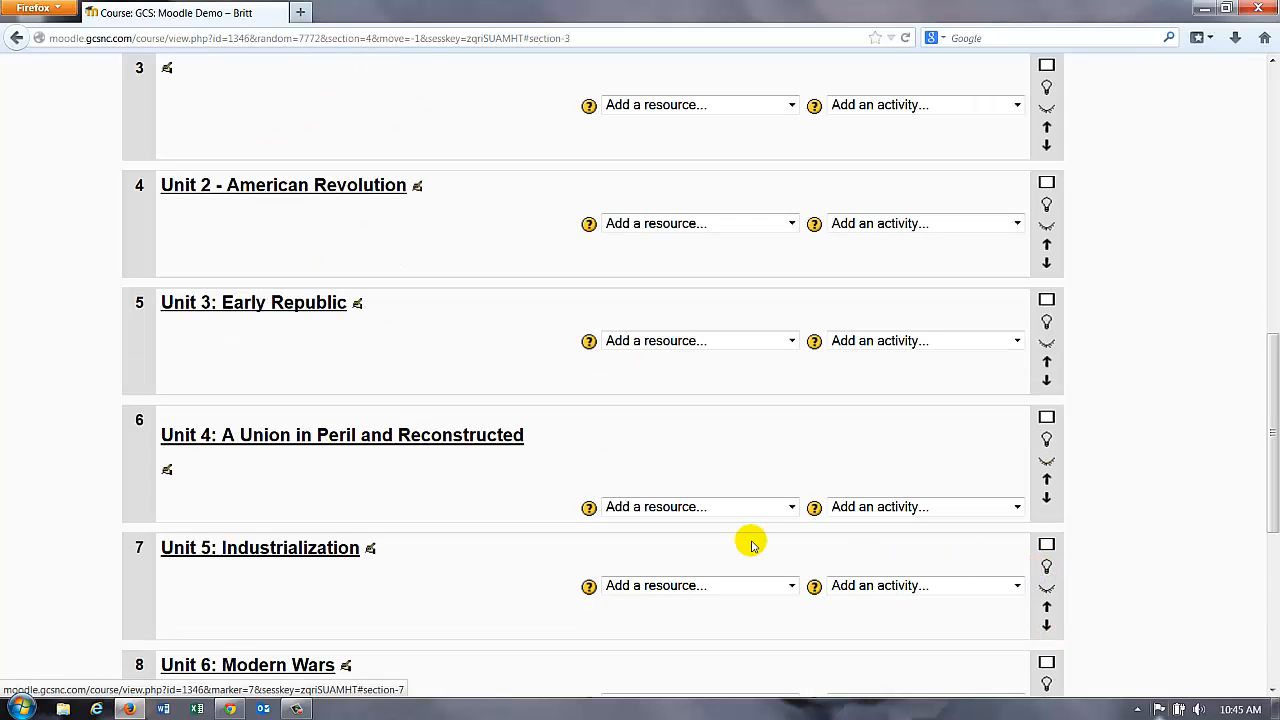
- Open the summary of the empty topic 3 for editing and enter "Test Section" as its text
scroll(729, 523, "up", 4)
scroll(722, 505, "up", 2)
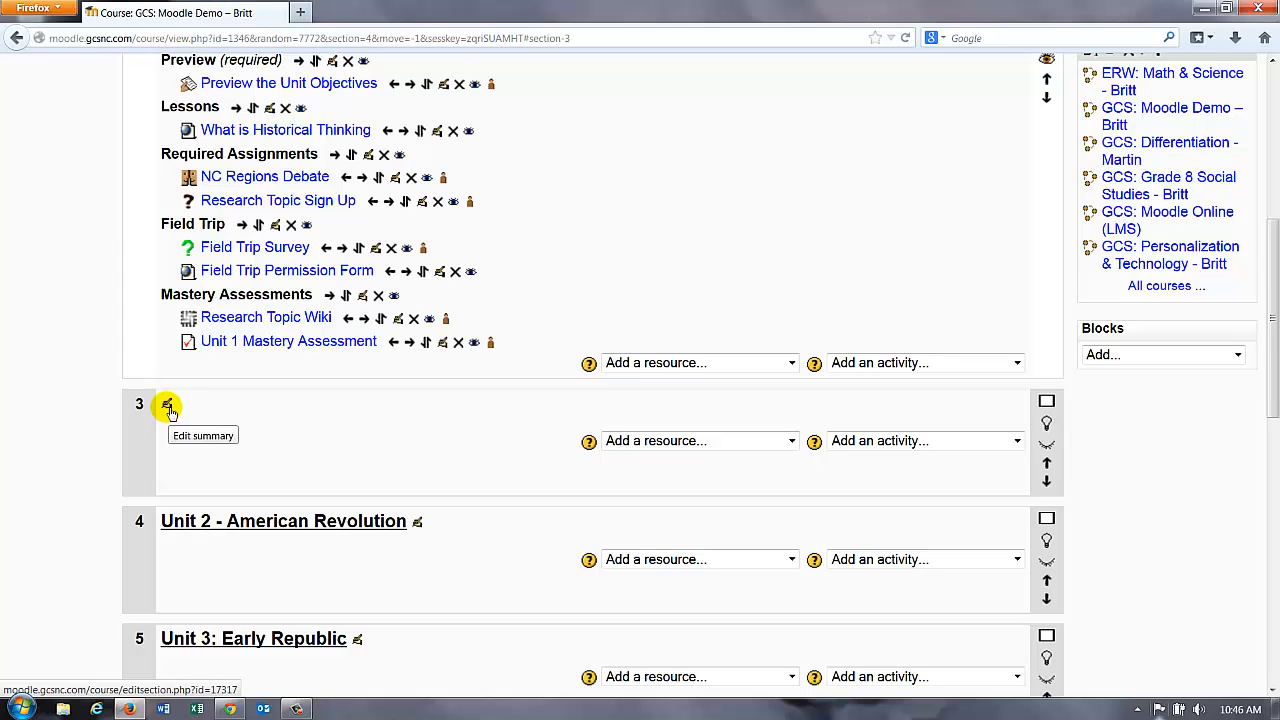
left_click(167, 405)
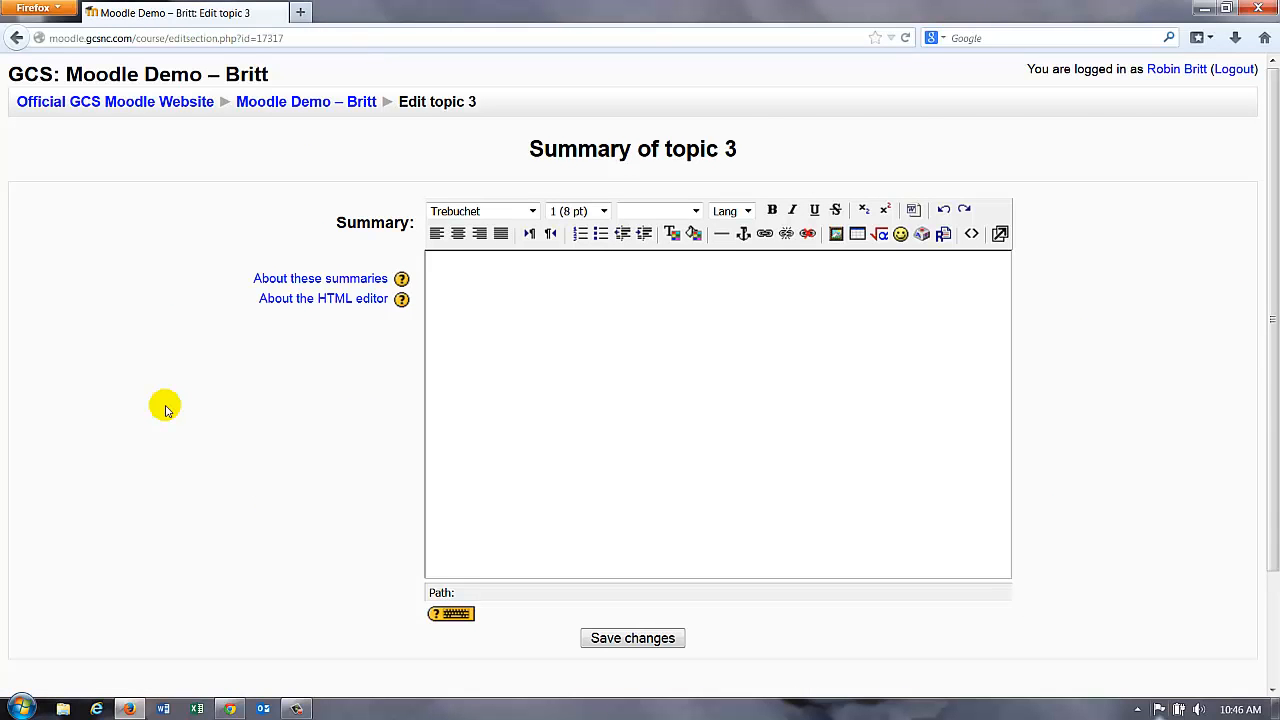
left_click(551, 370)
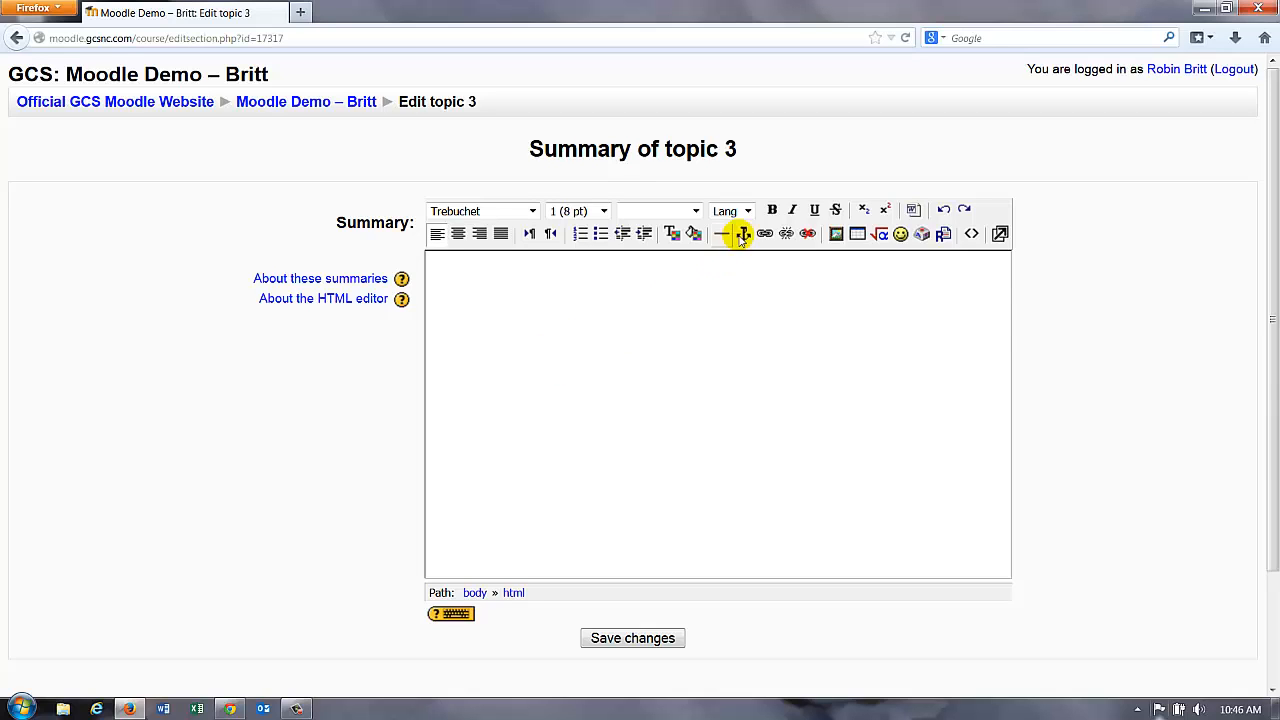
left_click(535, 400)
type("Test Section")
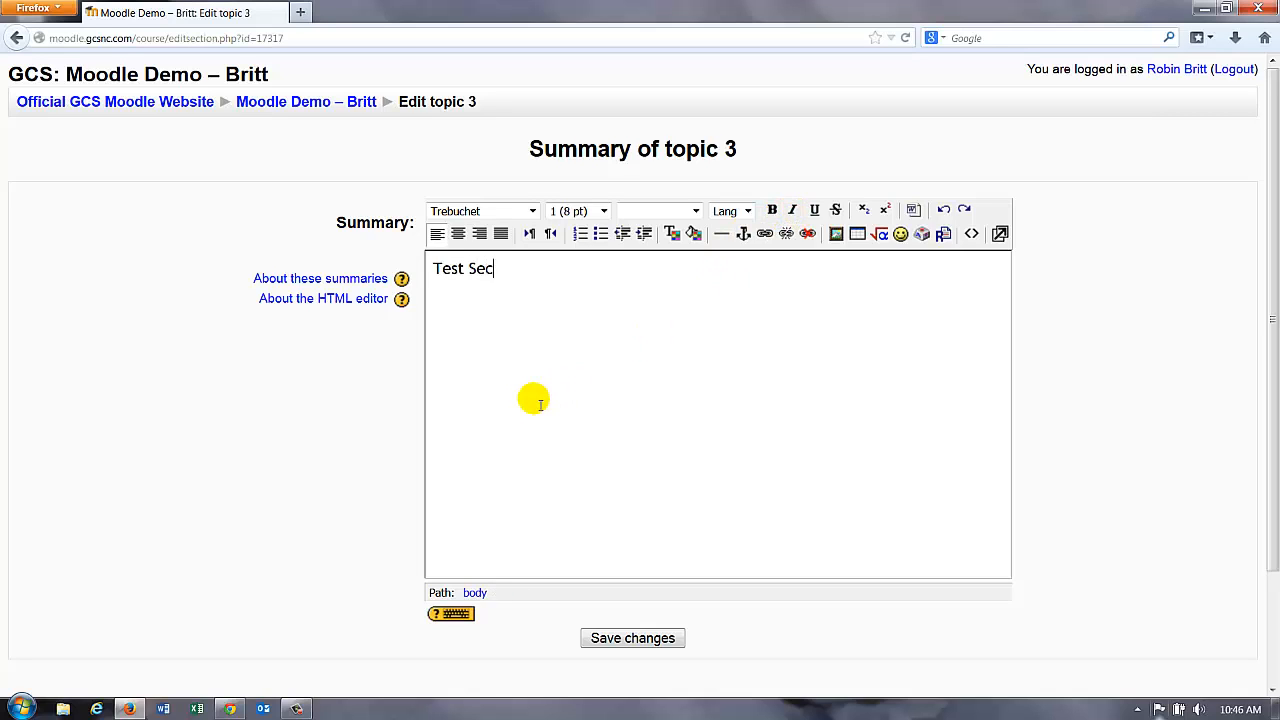
- Format the "Test Section" summary text as 3 (12 pt), underlined and bold, and save the changes
key("ctrl+a")
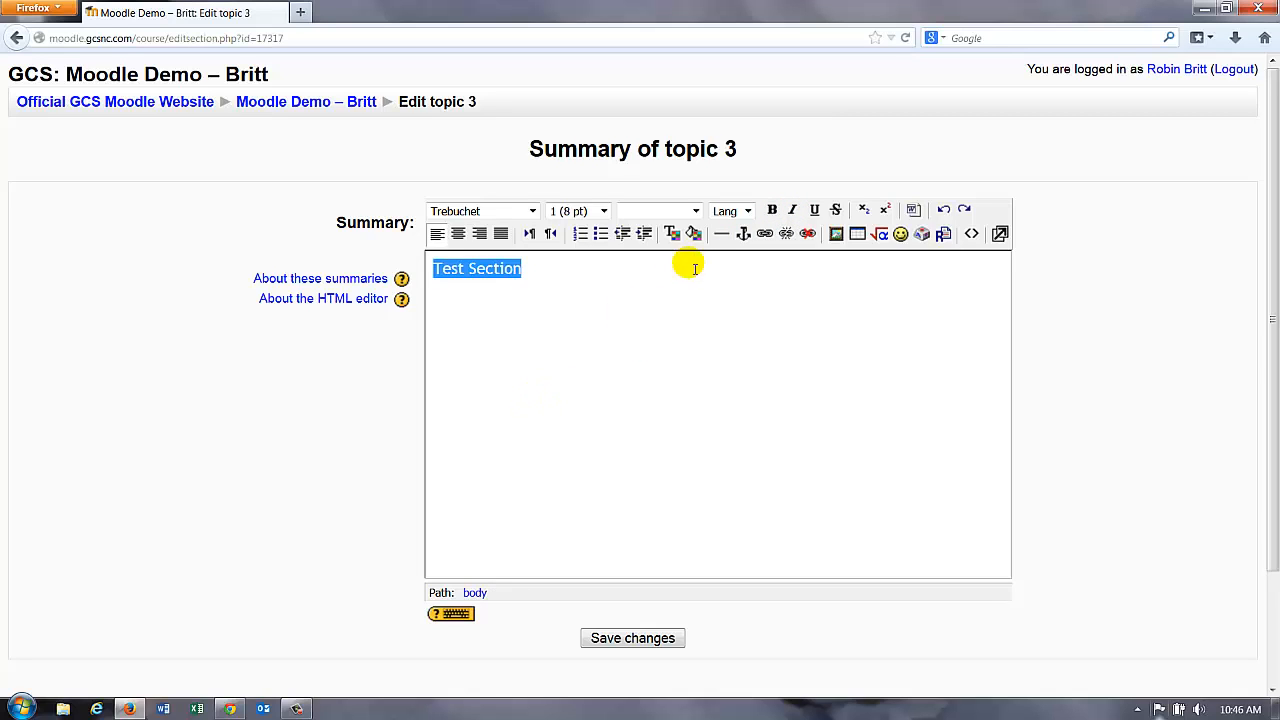
left_click(604, 213)
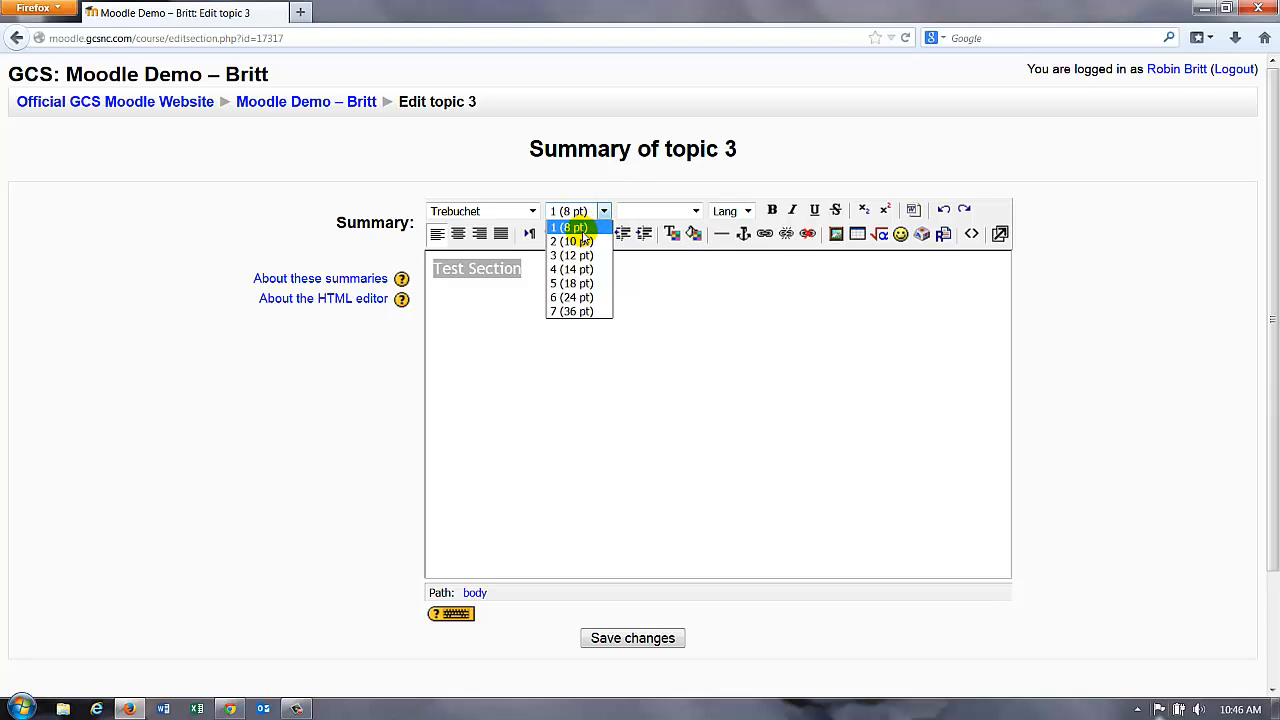
left_click(573, 256)
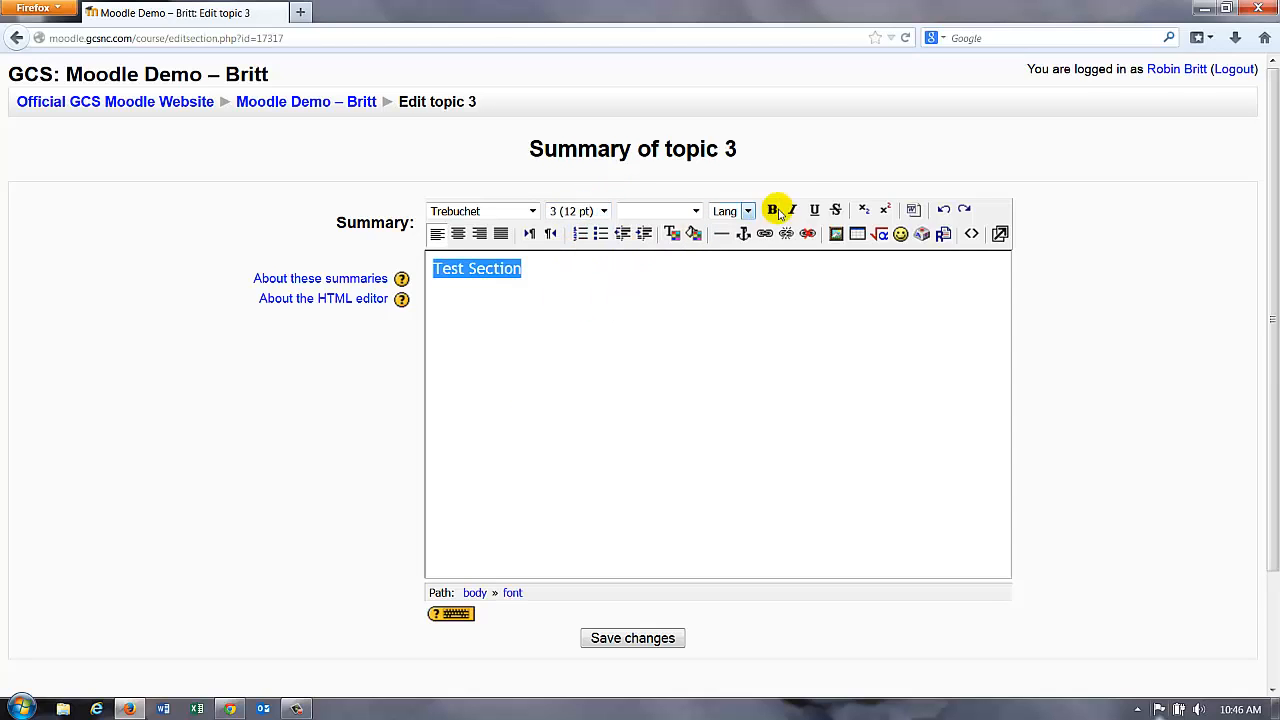
left_click(815, 210)
left_click(772, 210)
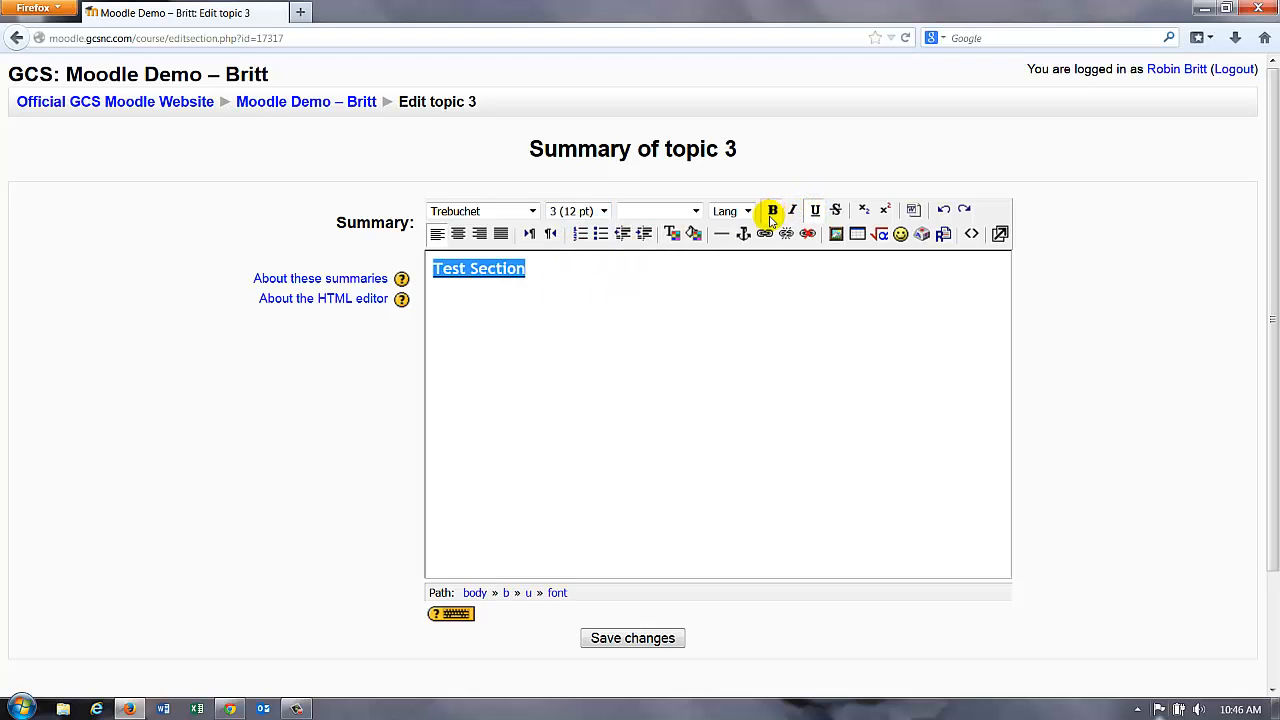
left_click(709, 387)
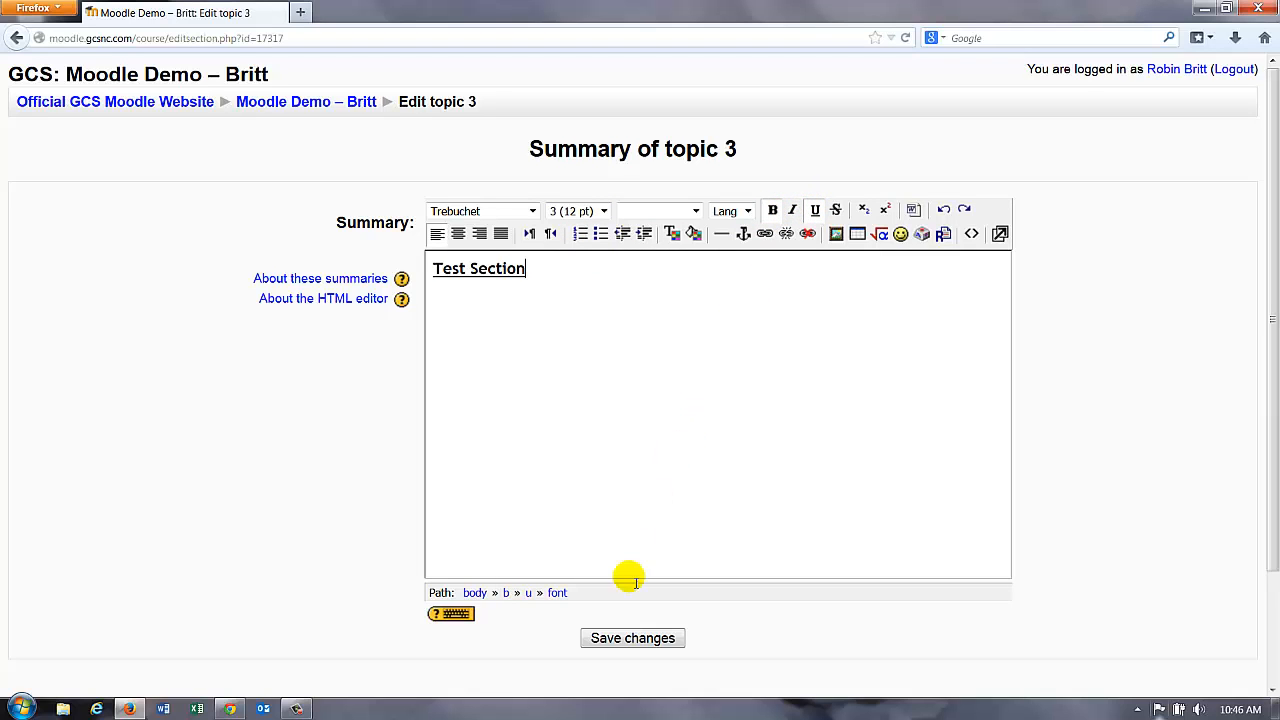
left_click(626, 640)
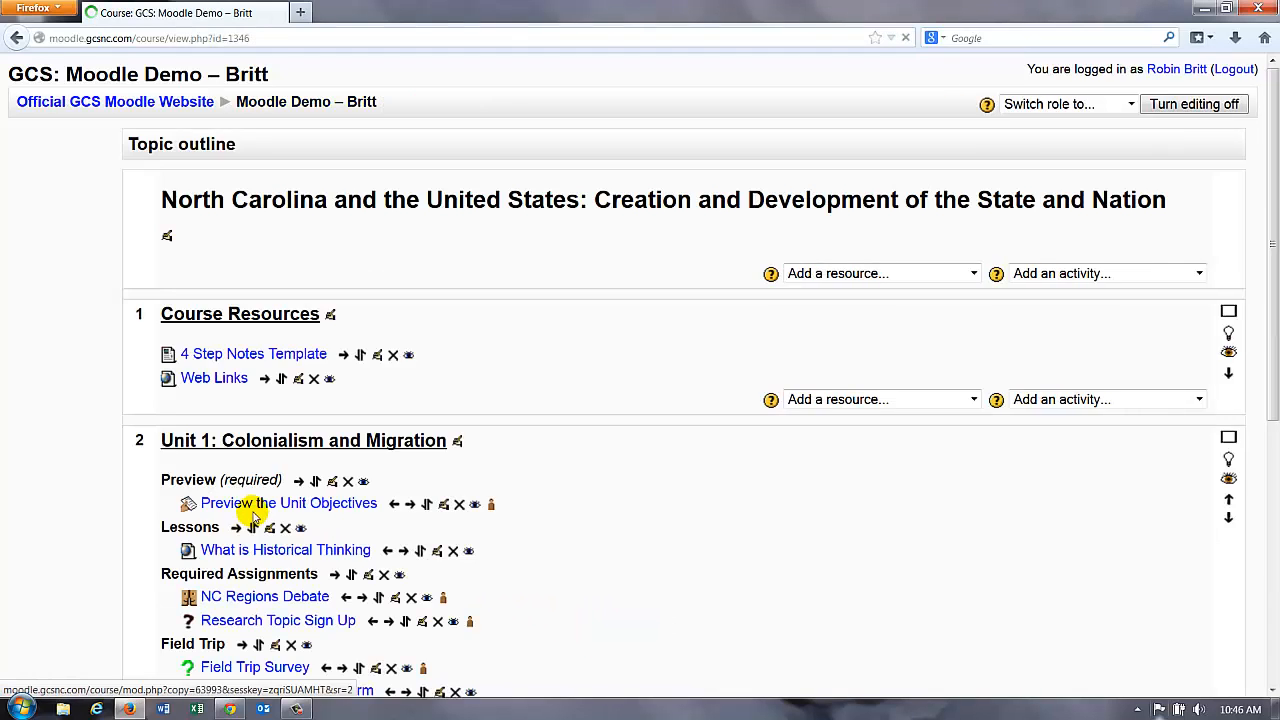
- Examine the Test Section topic, the resource types it offers, and the labels used as subheadings in Unit 1
scroll(370, 490, "down", 2)
scroll(387, 493, "down", 5)
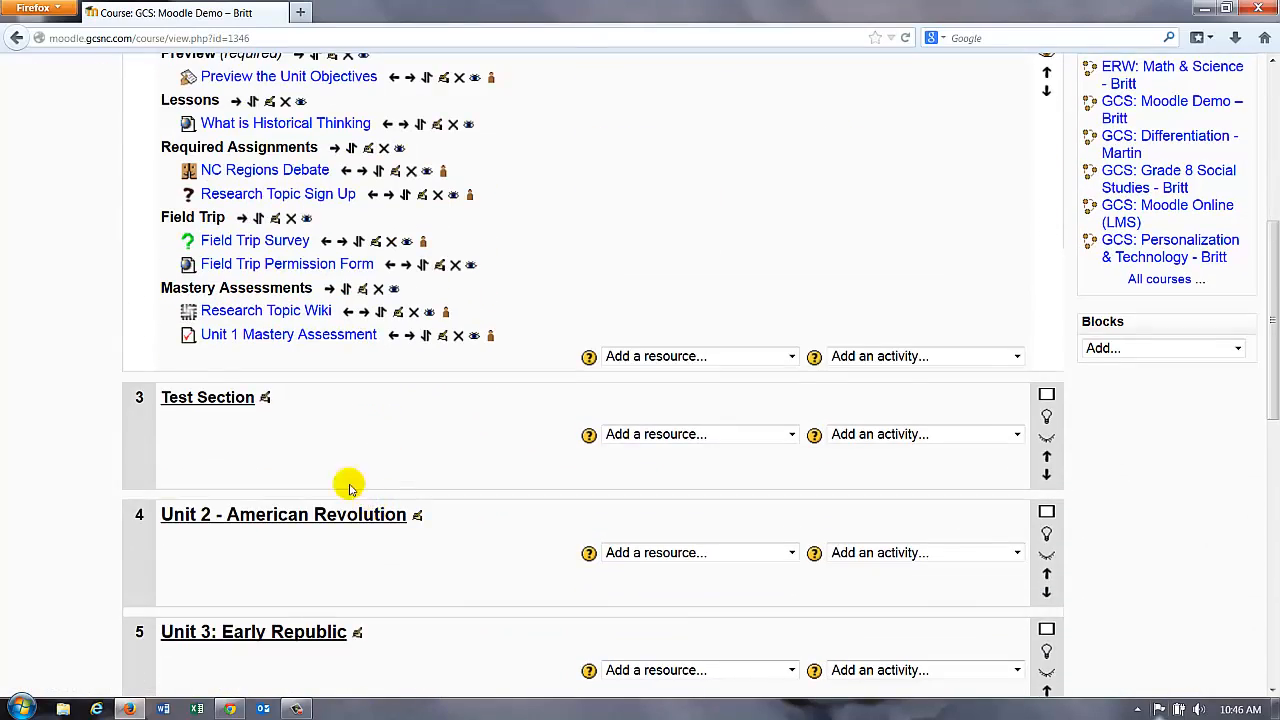
scroll(346, 486, "up", 3)
scroll(289, 458, "down", 3)
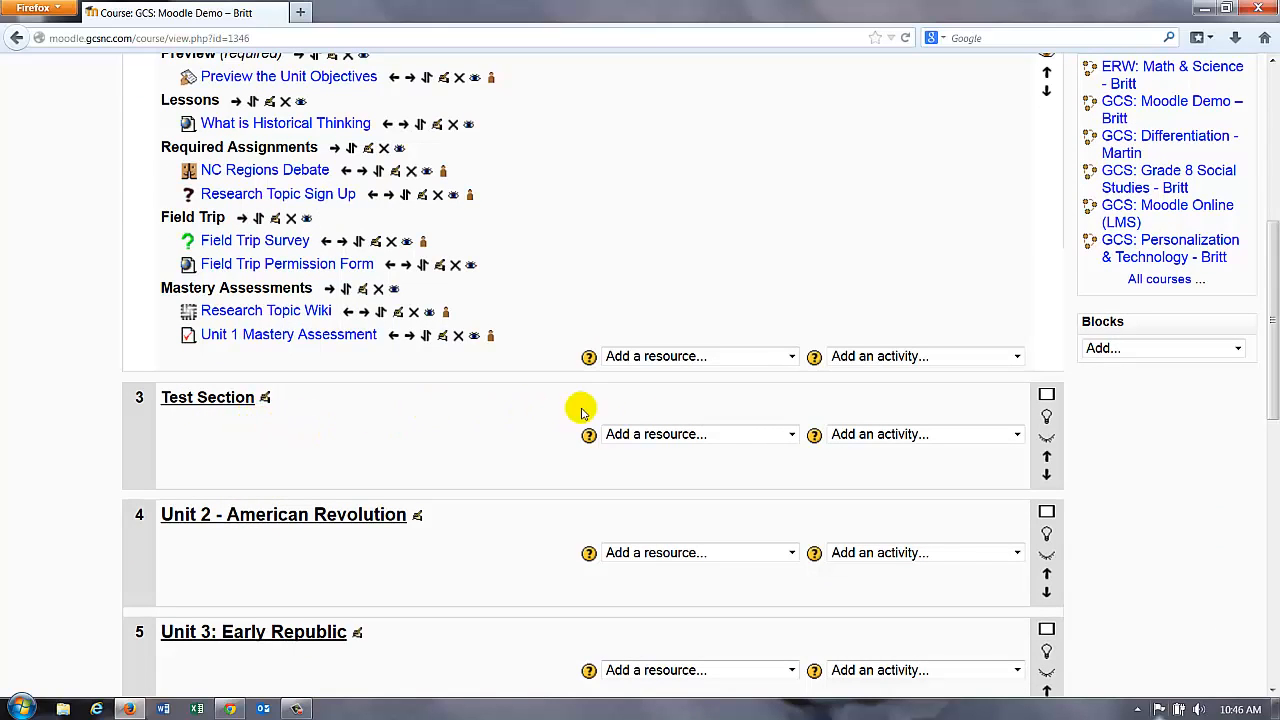
left_click(775, 437)
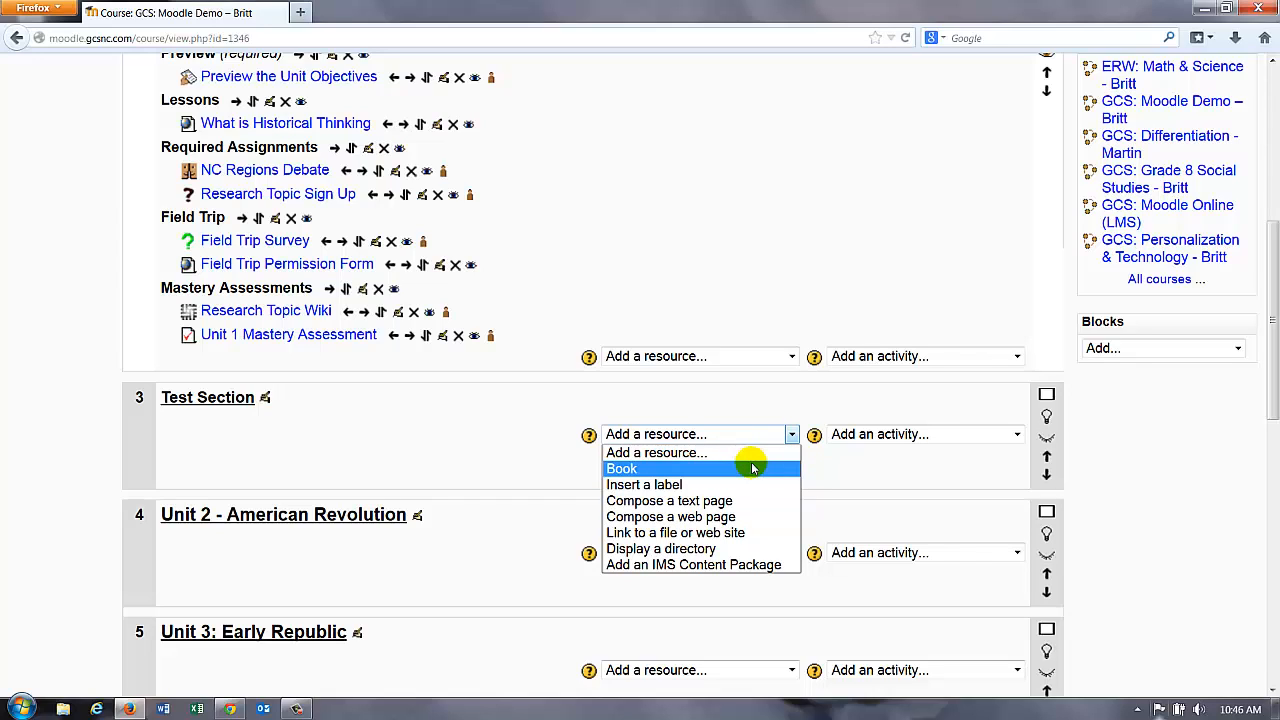
left_click(754, 469)
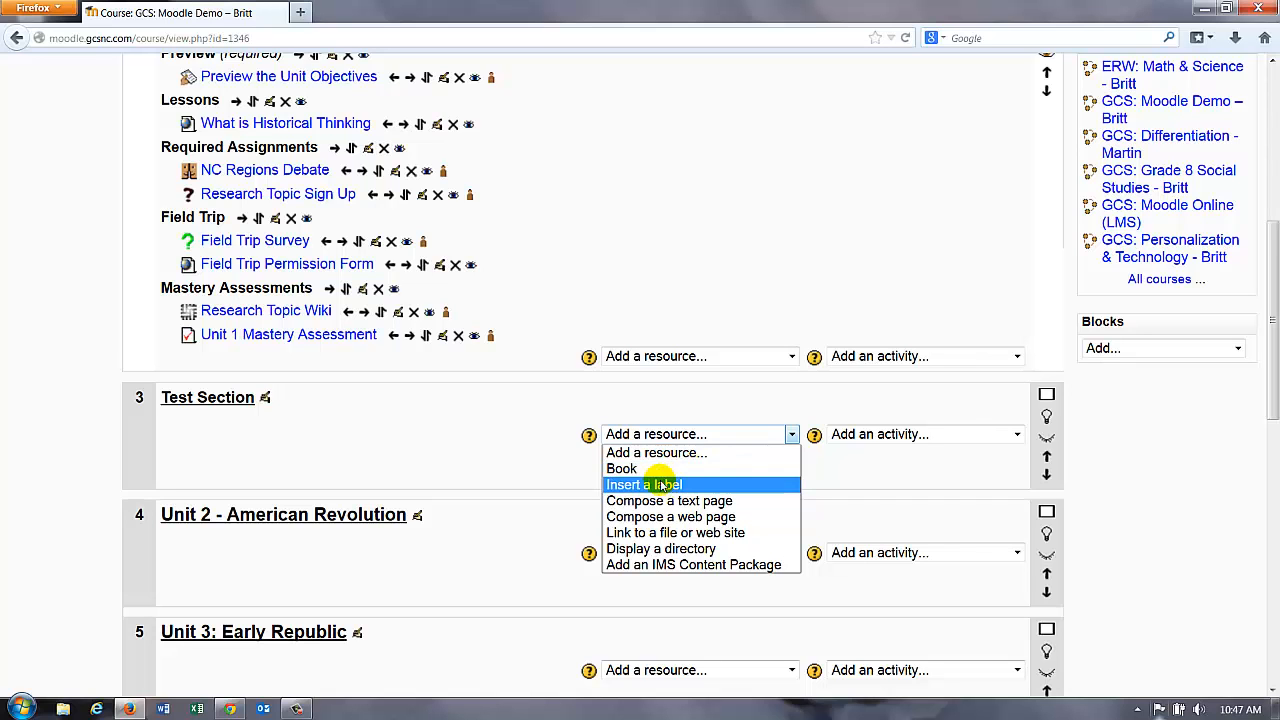
left_click(452, 404)
scroll(457, 398, "up", 5)
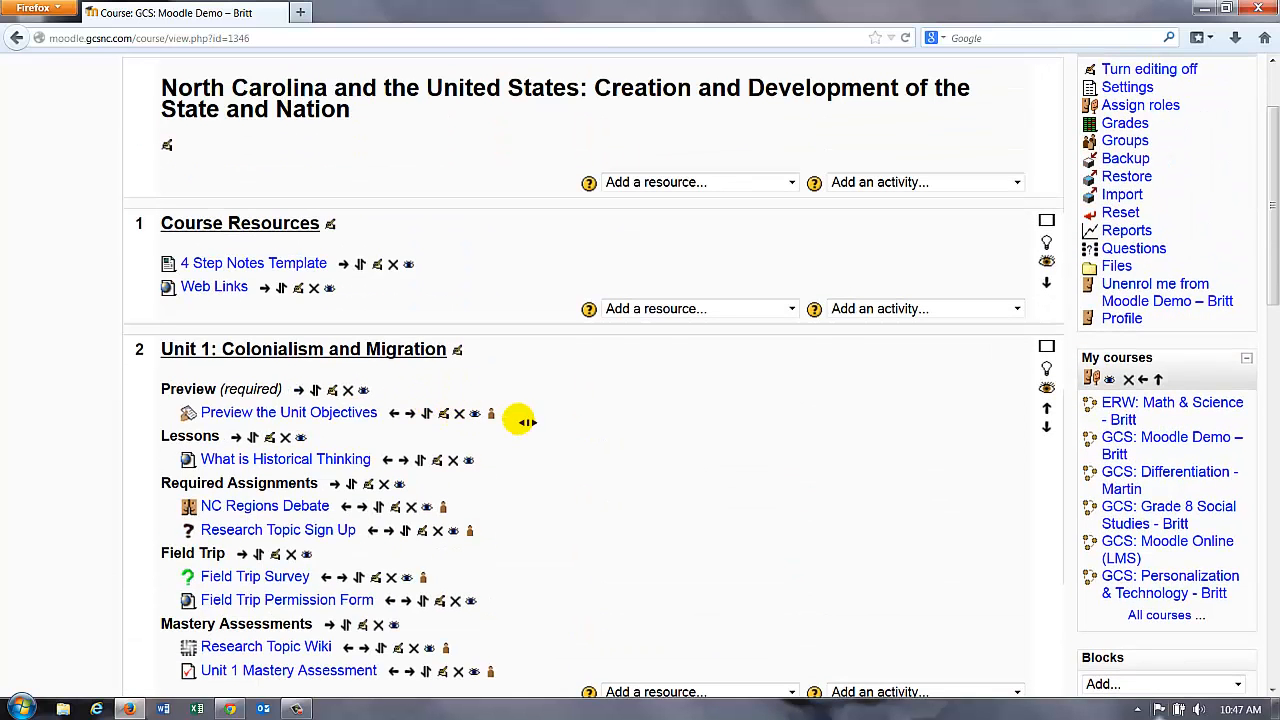
scroll(534, 431, "down", 2)
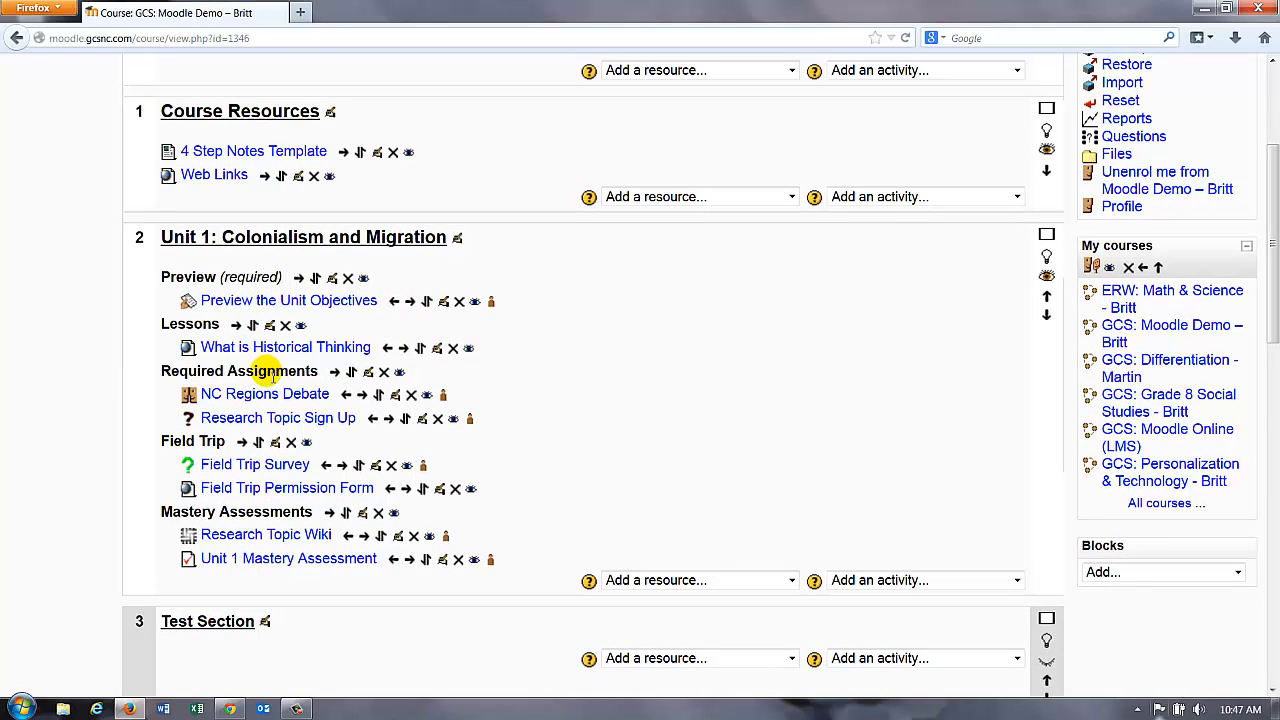
scroll(615, 428, "down", 4)
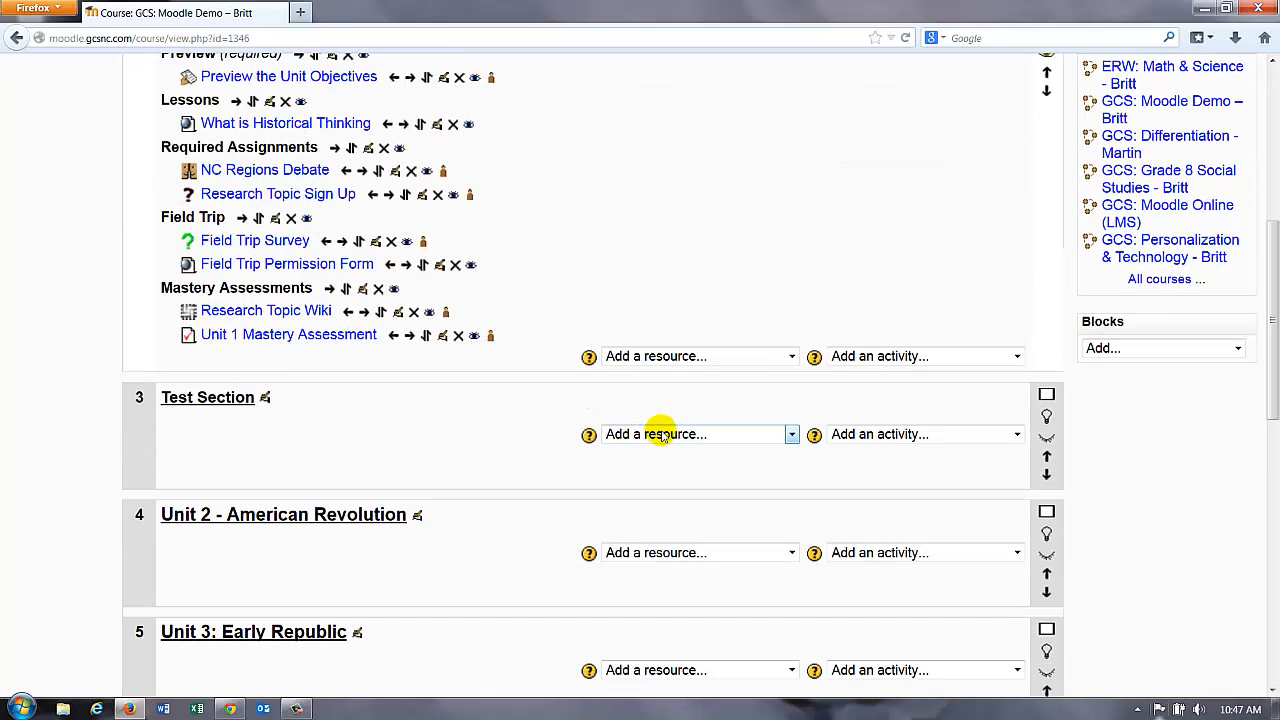
- Add a label resource to the Test Section topic with the text "Required Work"
left_click(663, 436)
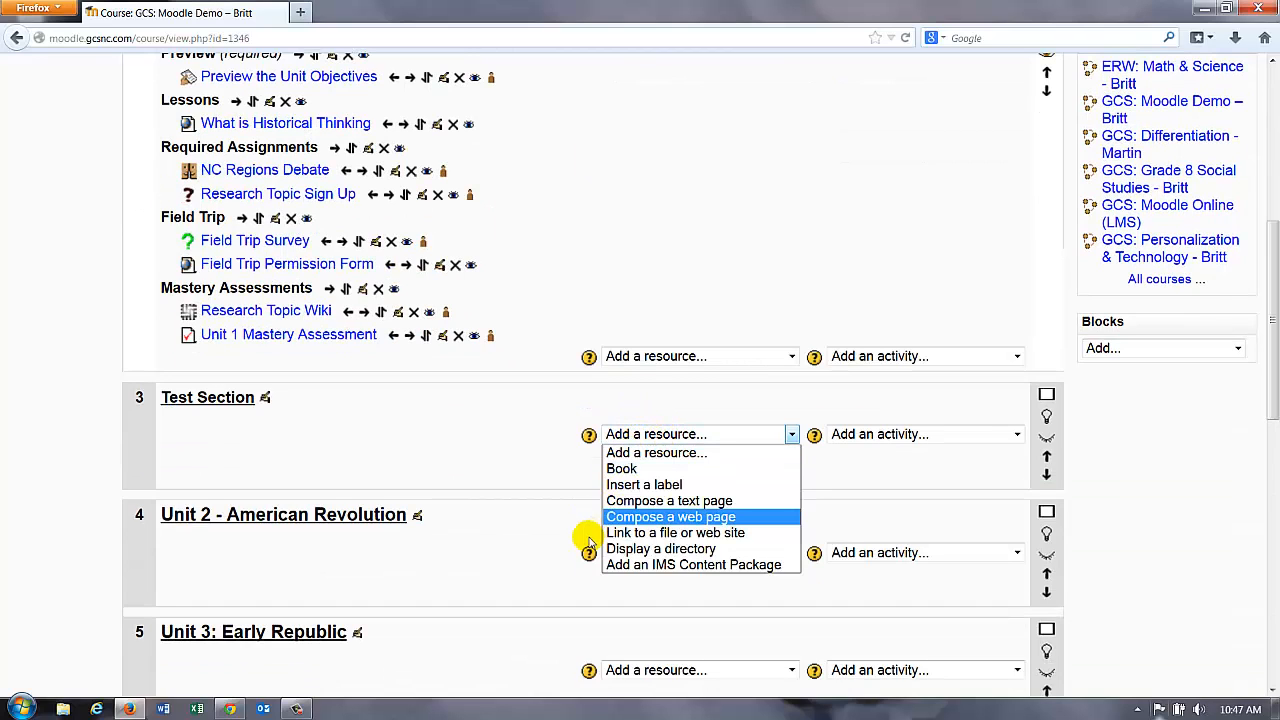
left_click(620, 486)
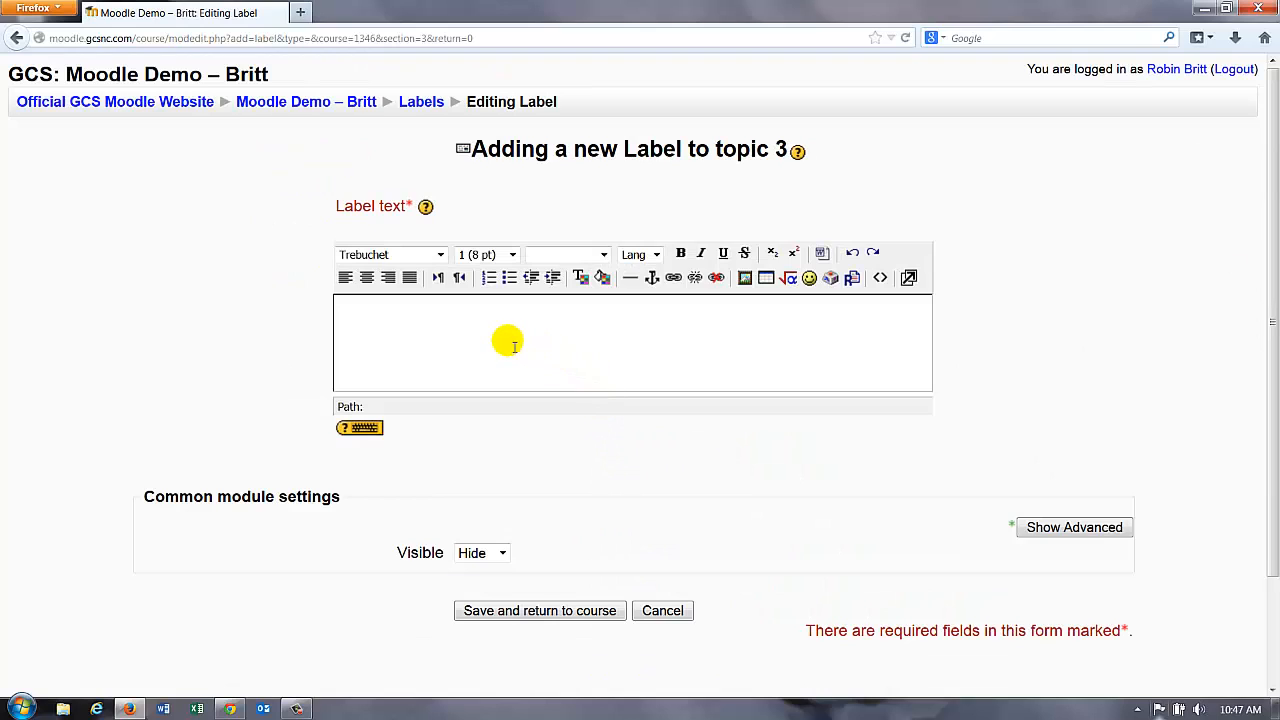
left_click(506, 341)
type("R")
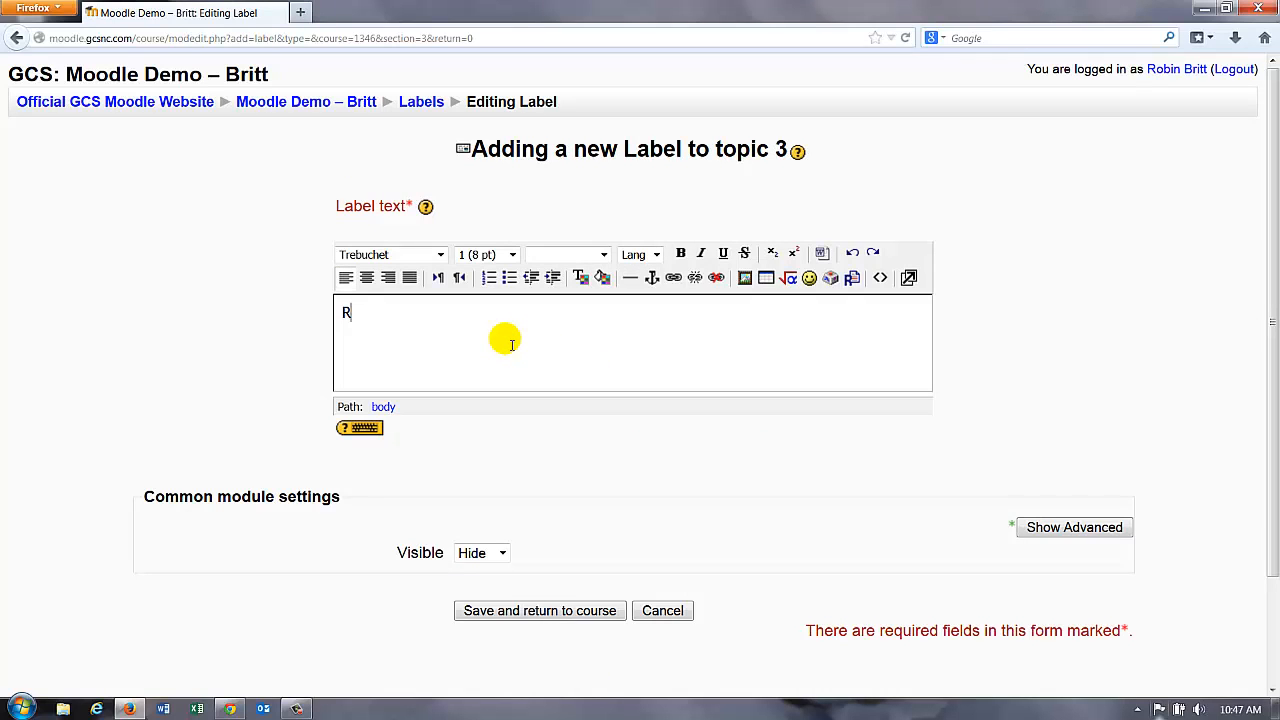
type("equired Work")
- Format the "Required Work" label text as 2 (10 pt) and bold, and save the label to the course
key("ctrl+a")
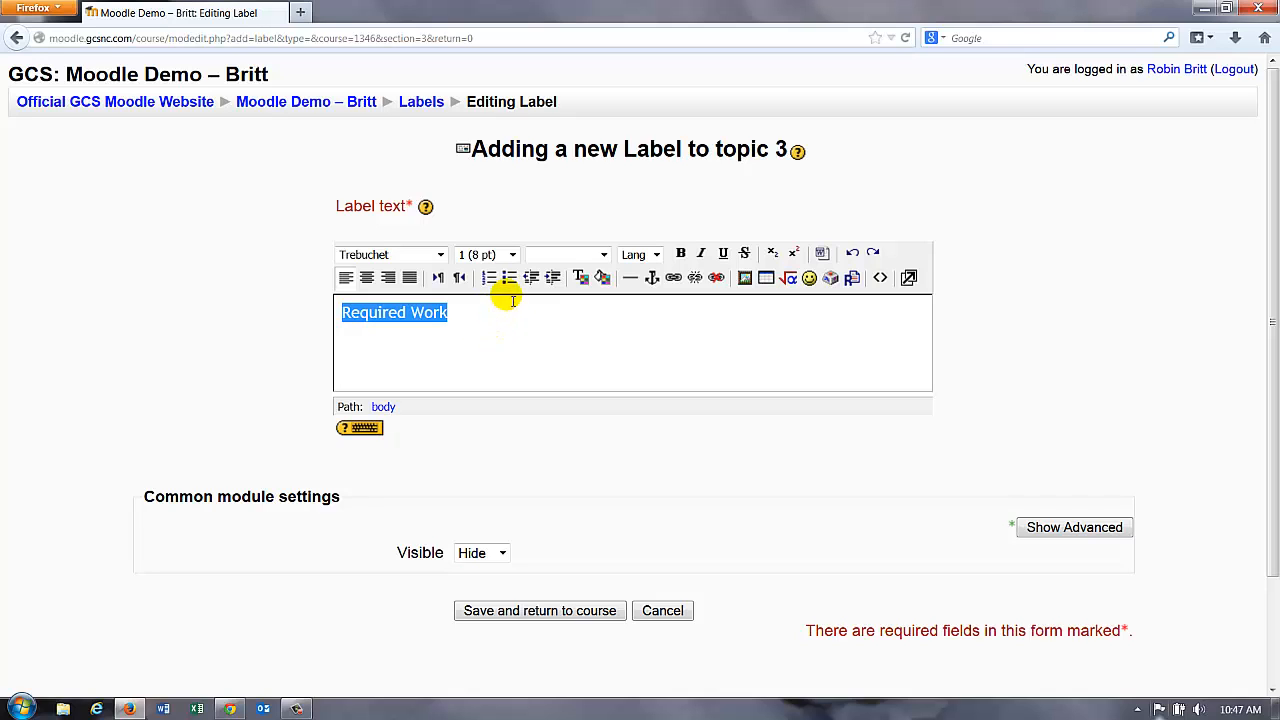
left_click(513, 255)
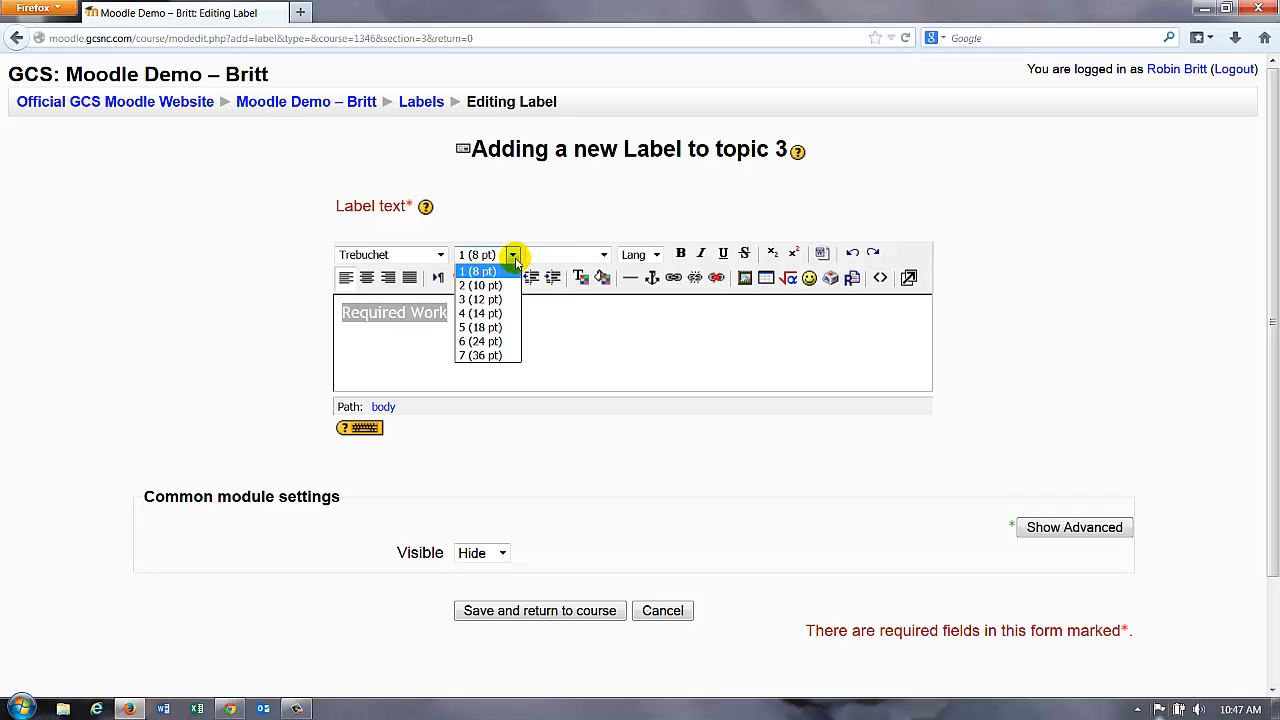
left_click(497, 287)
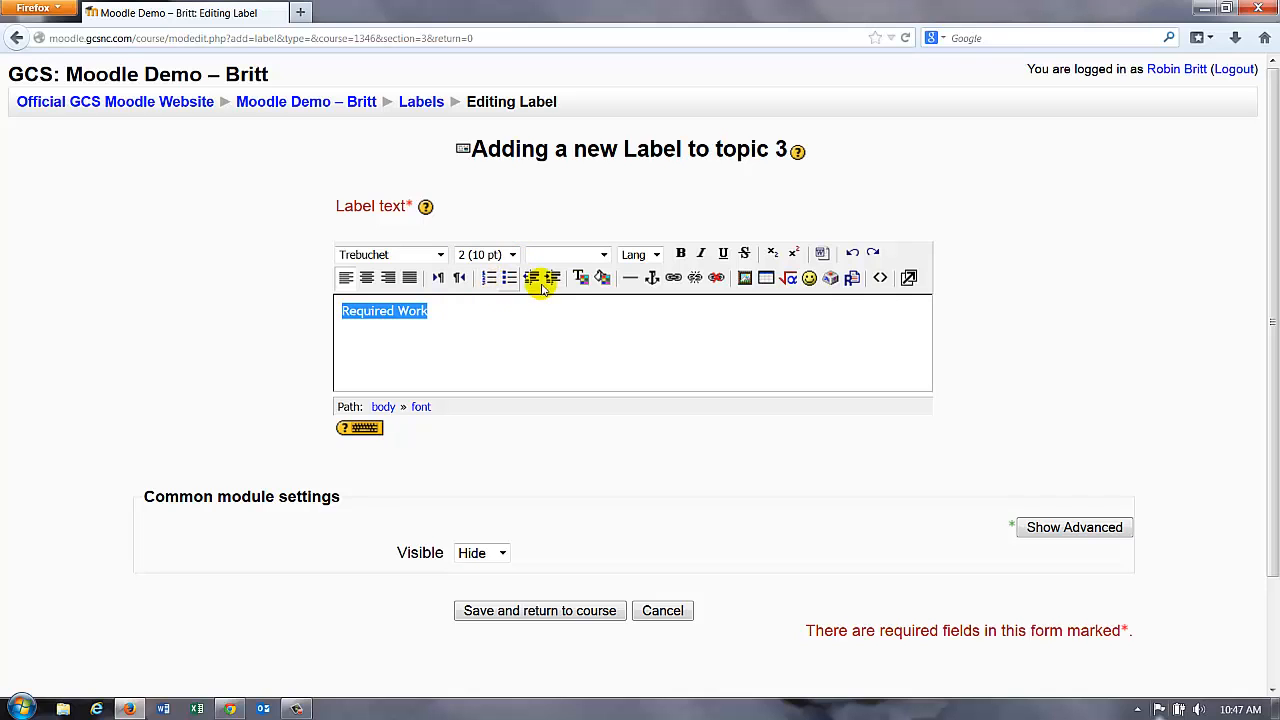
left_click(681, 254)
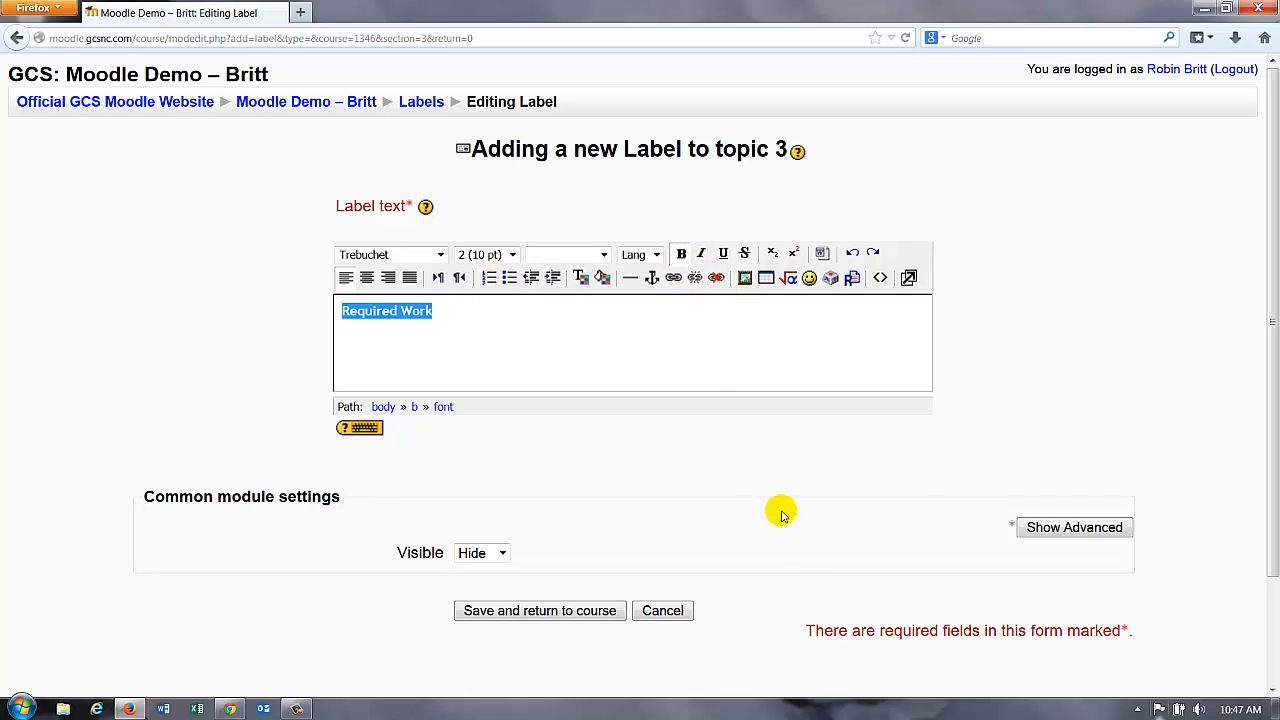
left_click(565, 613)
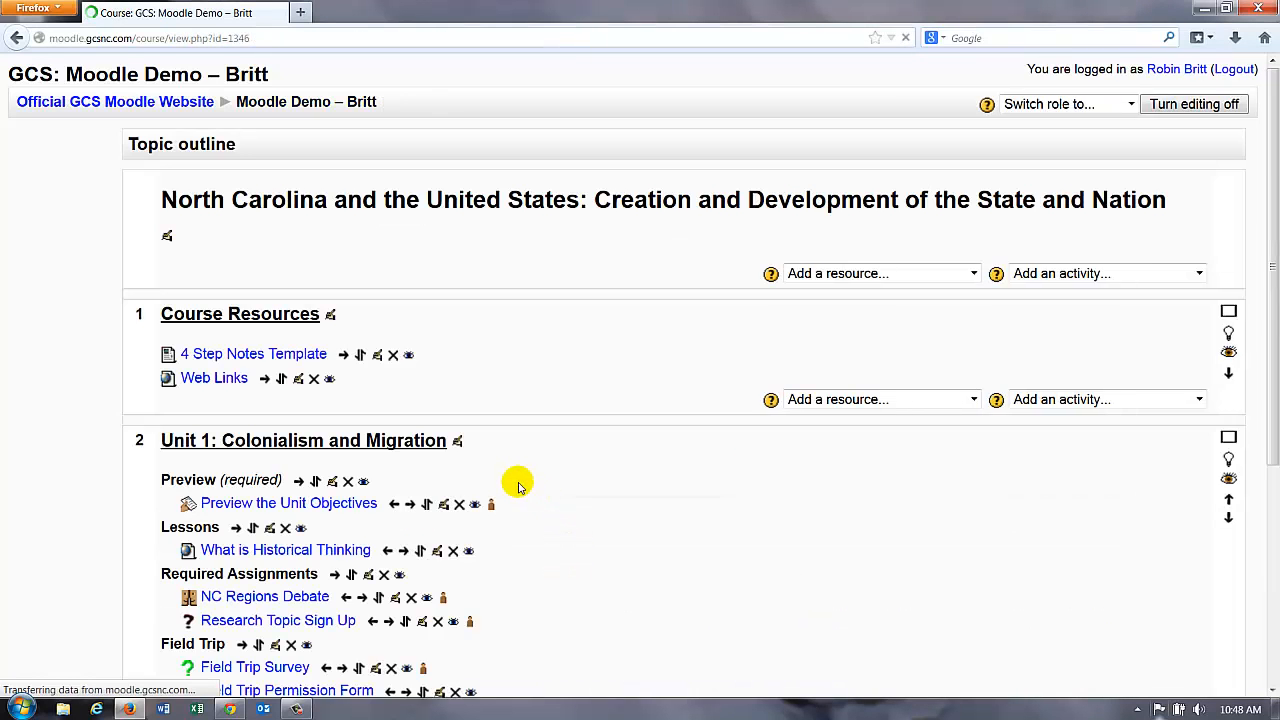
- Make the hidden Test Section topic visible to students
scroll(517, 517, "down", 6)
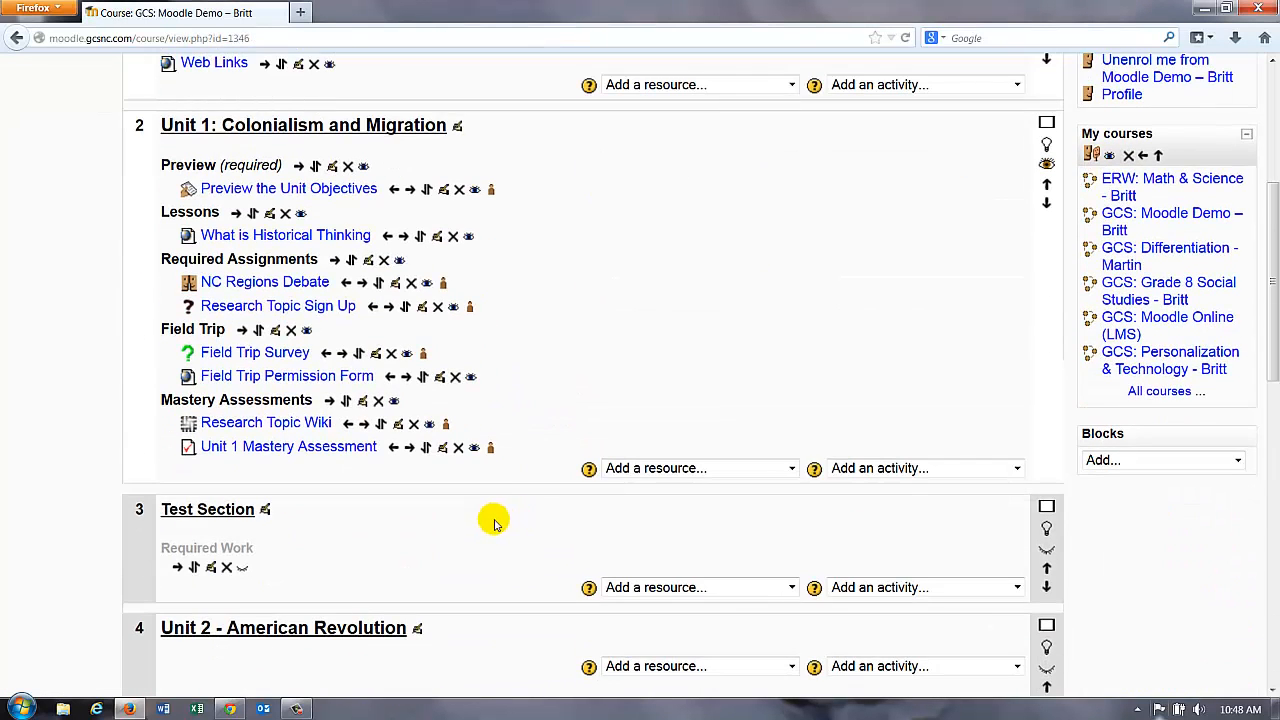
left_click(1047, 549)
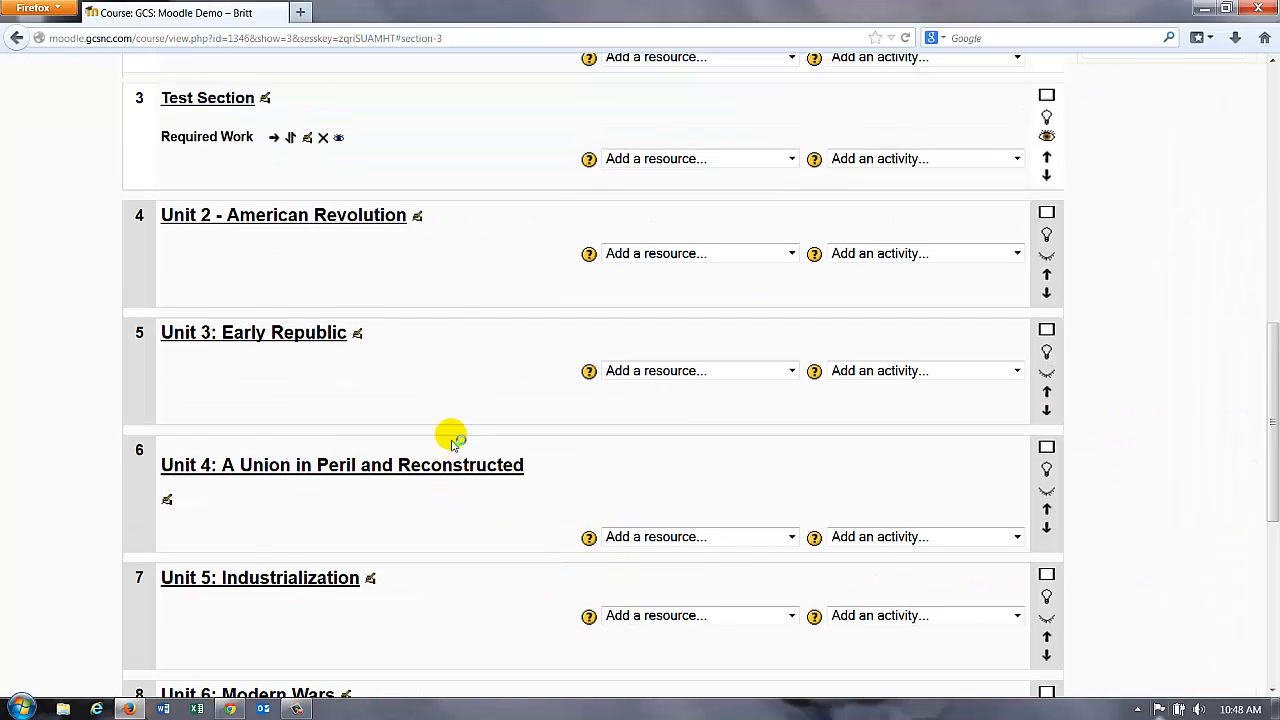
scroll(452, 442, "up", 5)
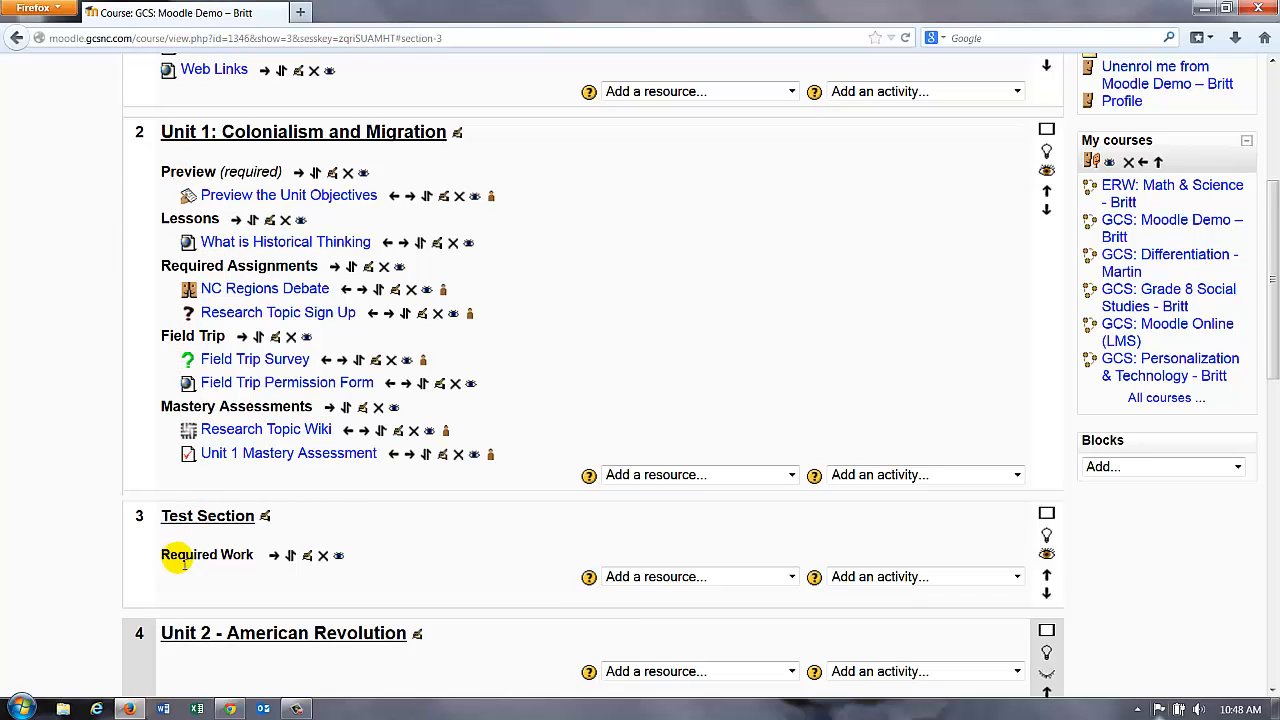
- Indent the Required Work label one level in the Test Section topic
left_click(275, 558)
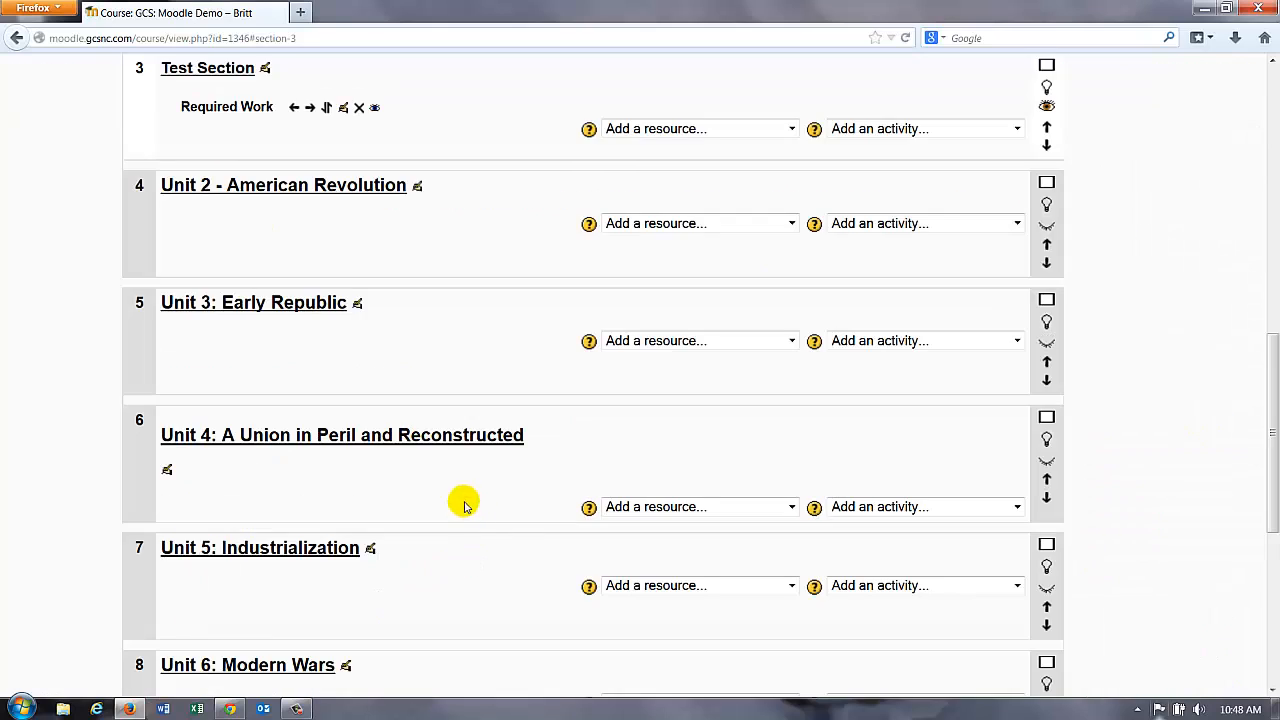
scroll(425, 455, "up", 4)
scroll(418, 425, "up", 6)
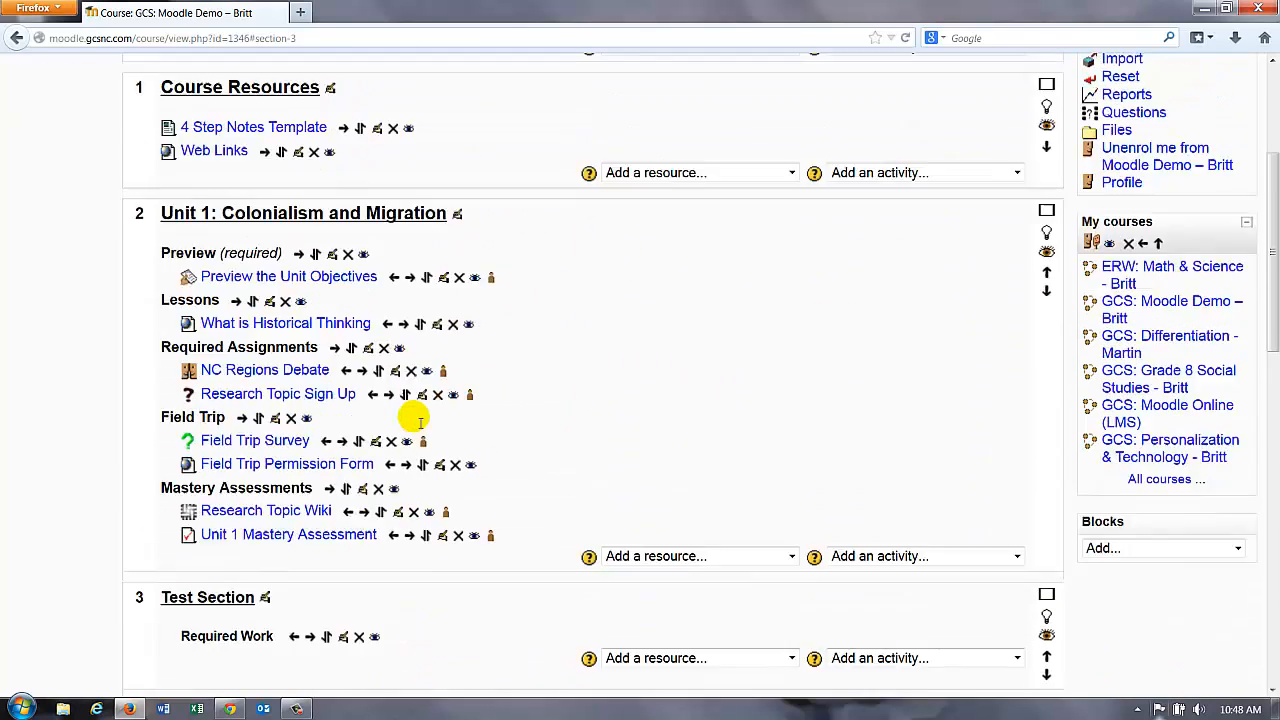
scroll(371, 471, "down", 2)
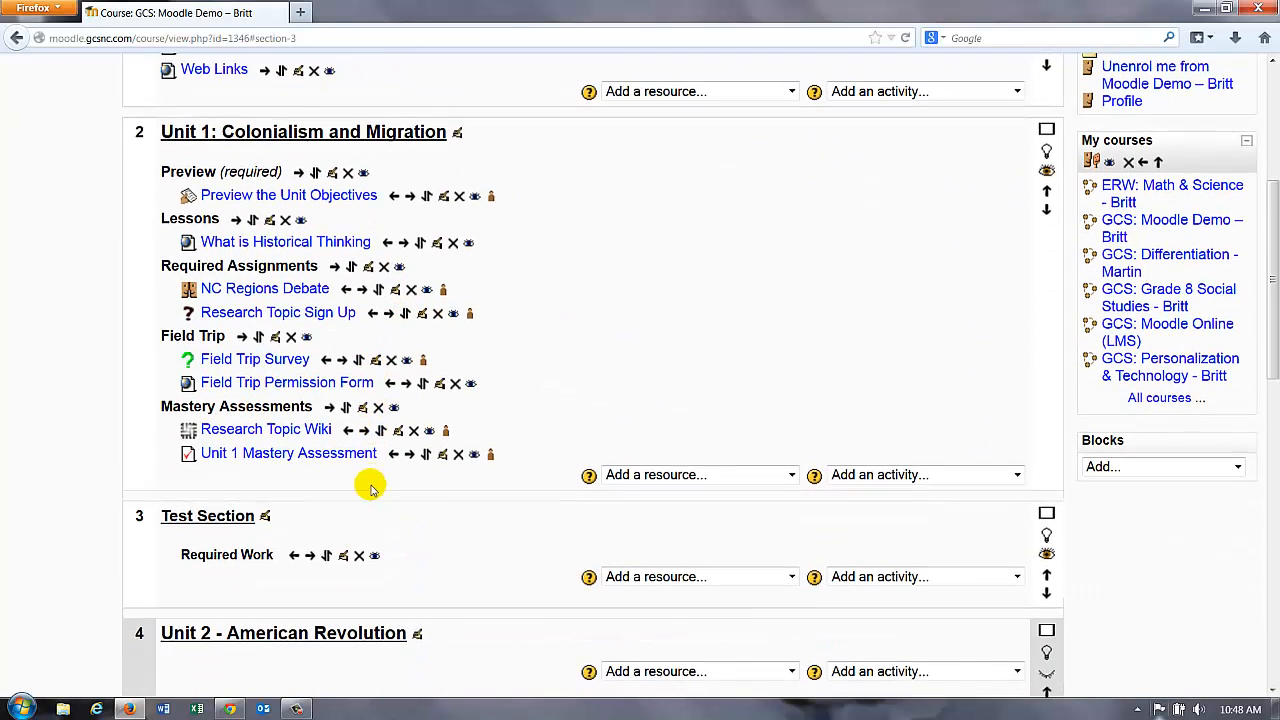
- Move the Required Work label into Unit 1, directly below the Mastery Assessments label
left_click(328, 557)
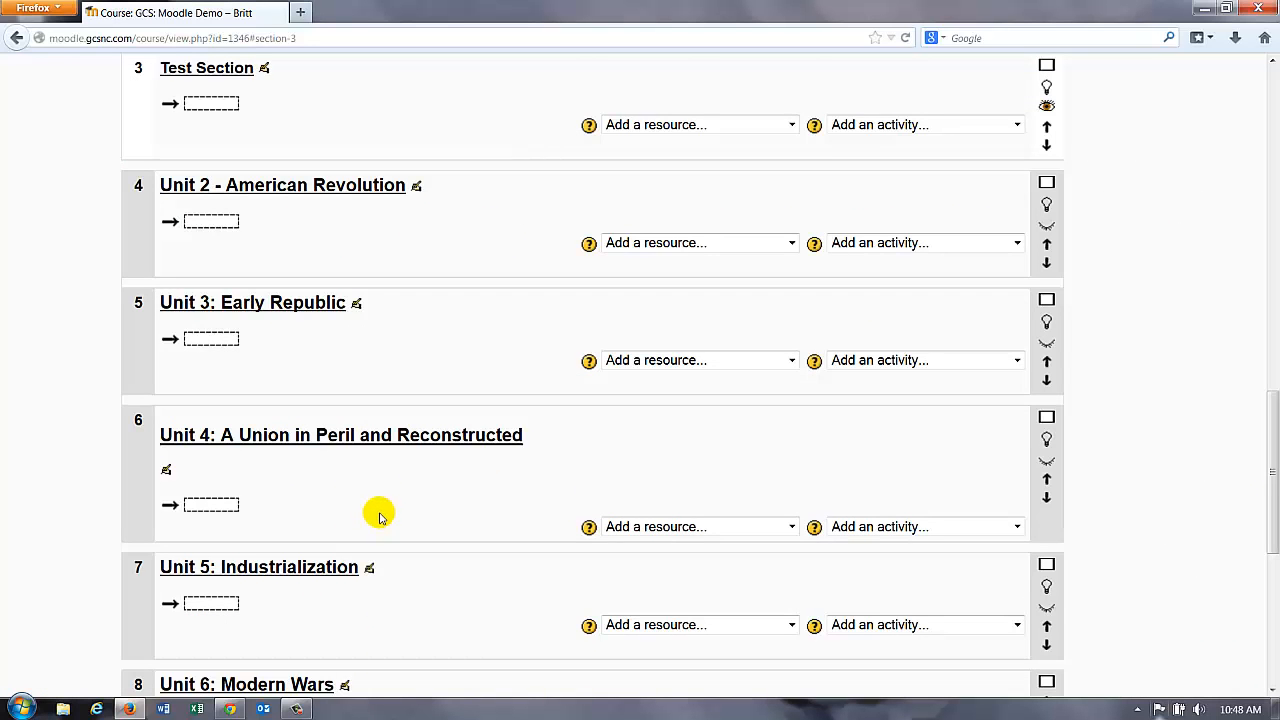
scroll(380, 508, "up", 4)
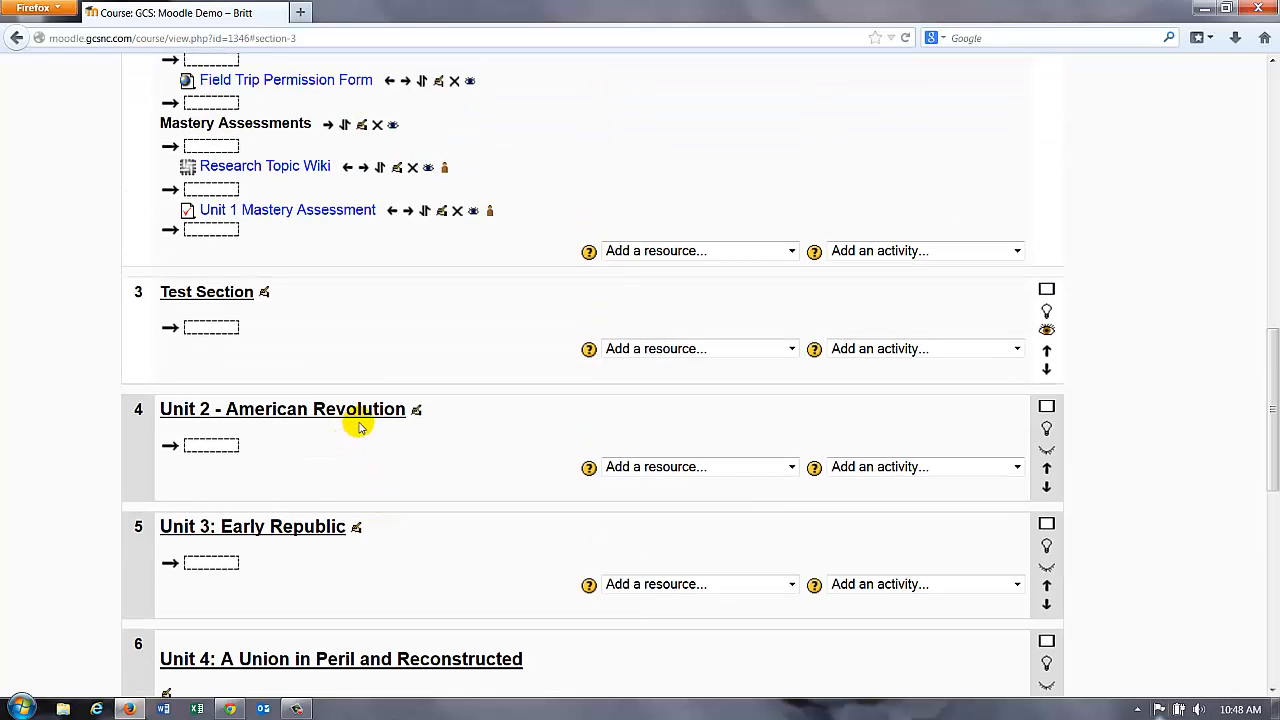
scroll(392, 362, "up", 4)
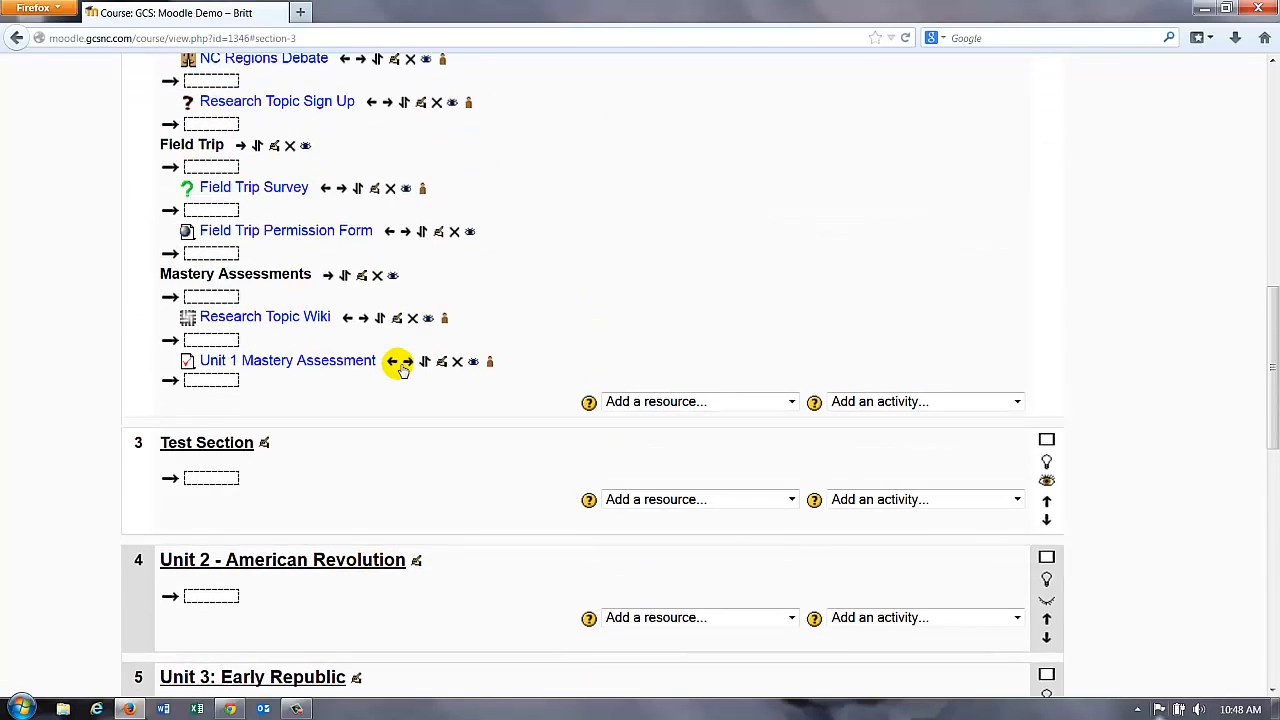
scroll(266, 211, "up", 4)
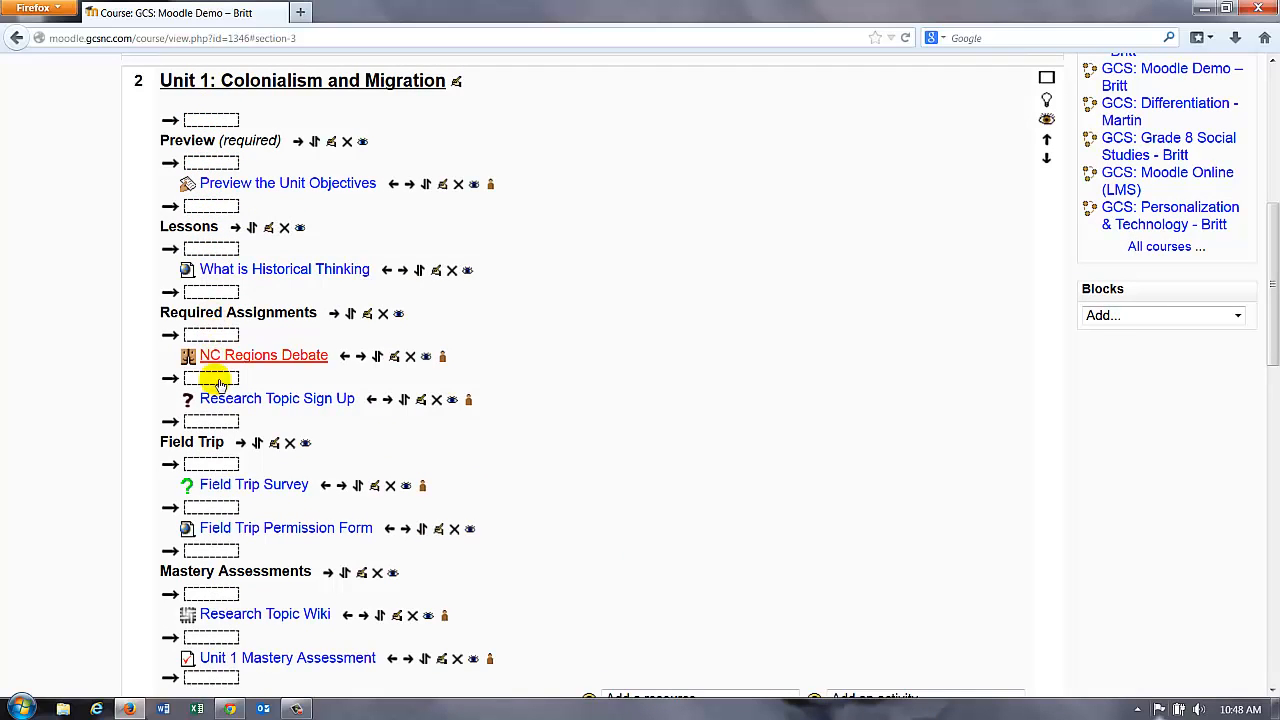
left_click(212, 596)
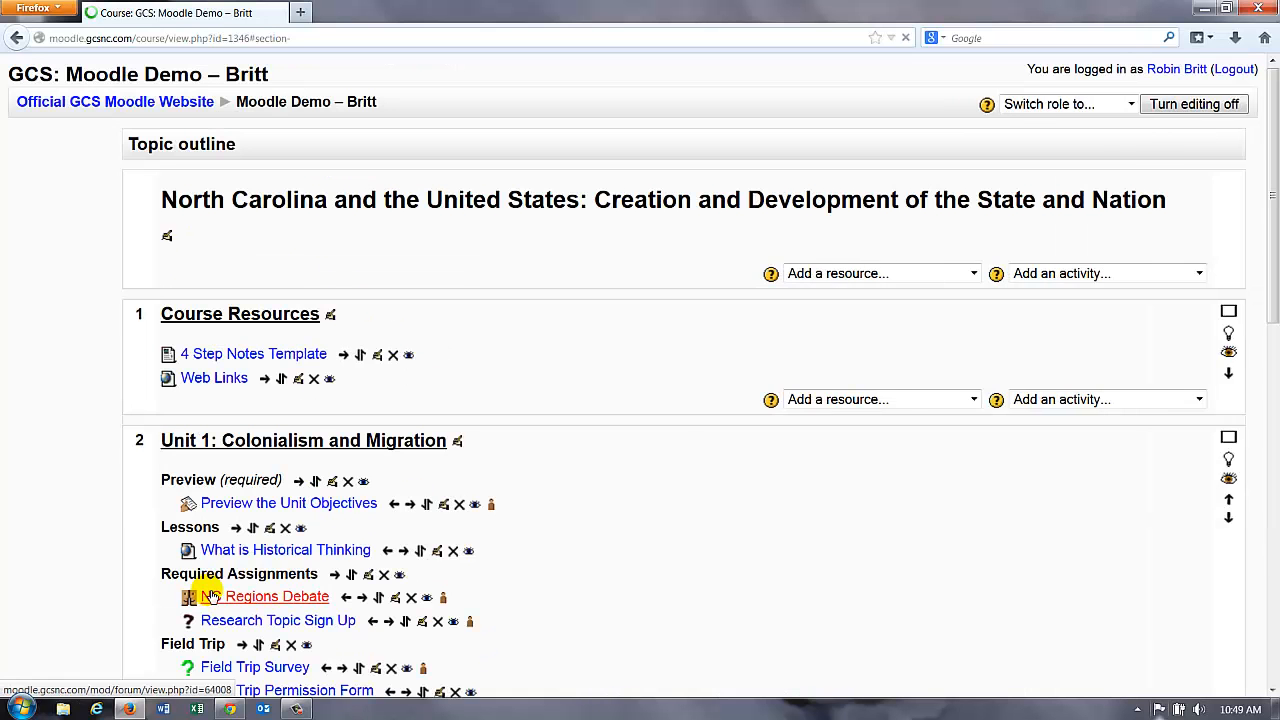
- Move the Required Work label from Unit 1 back into the Test Section topic
scroll(285, 571, "down", 4)
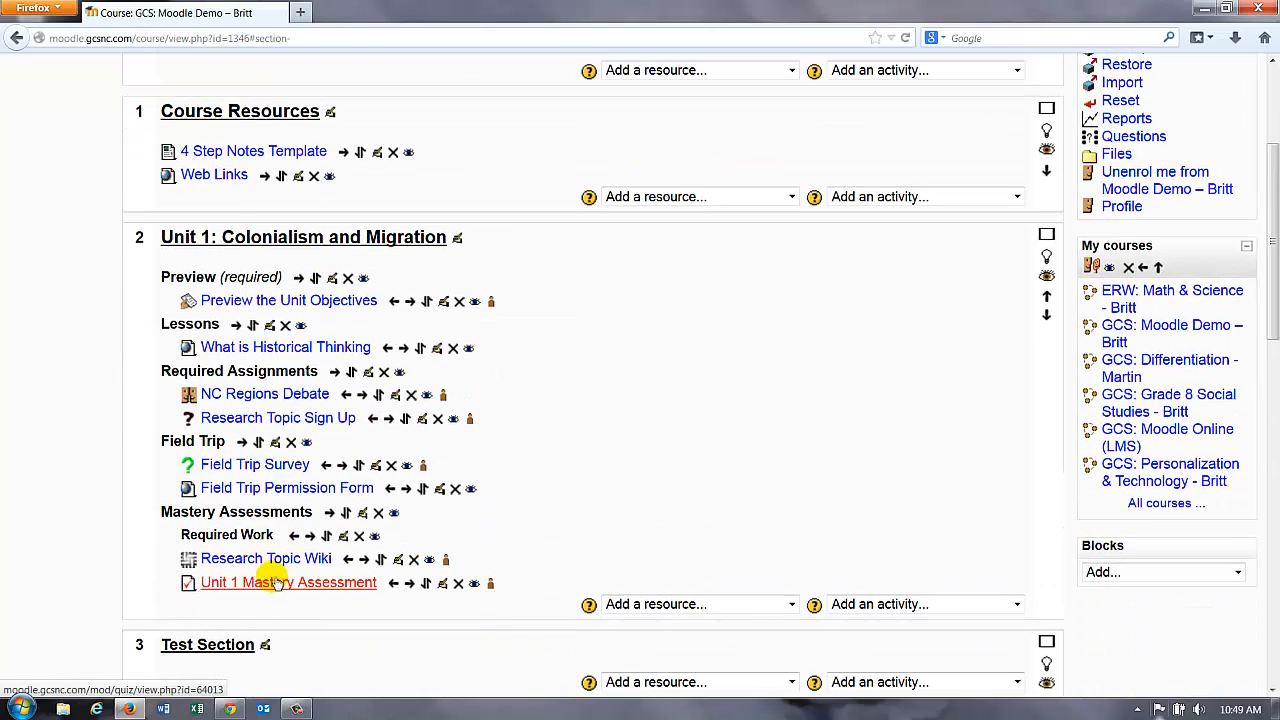
left_click(329, 536)
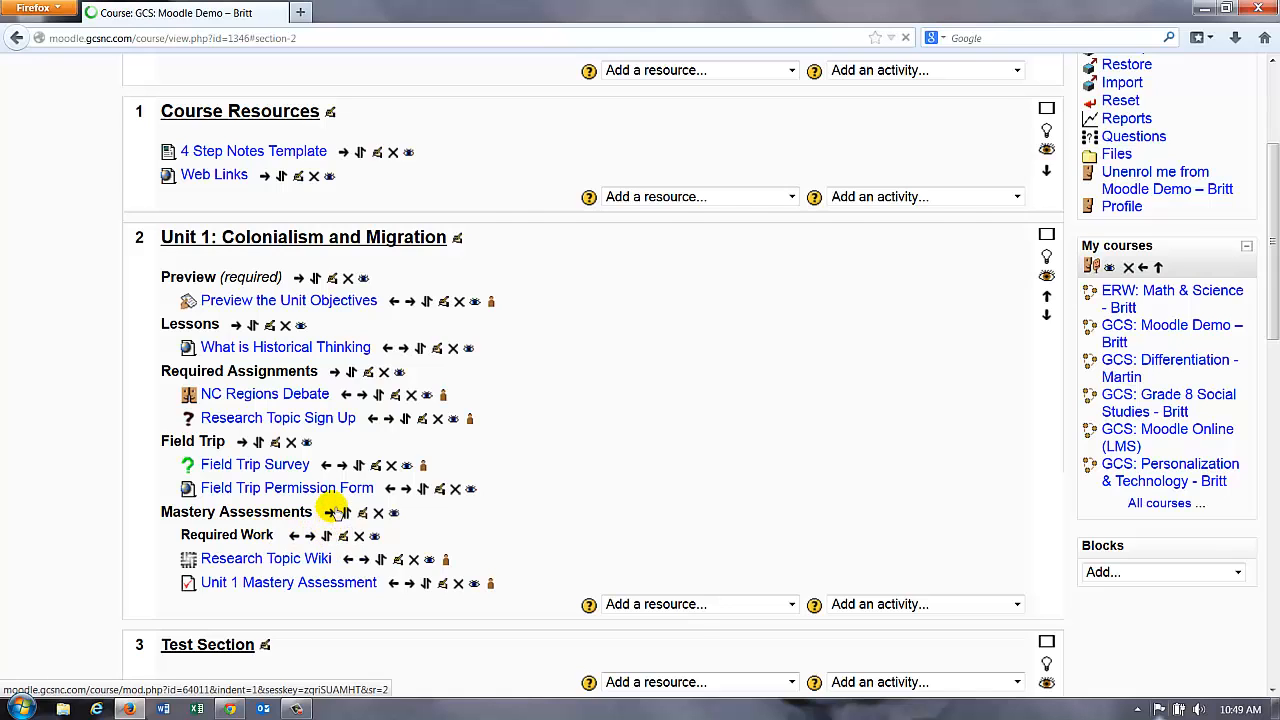
scroll(320, 466, "down", 2)
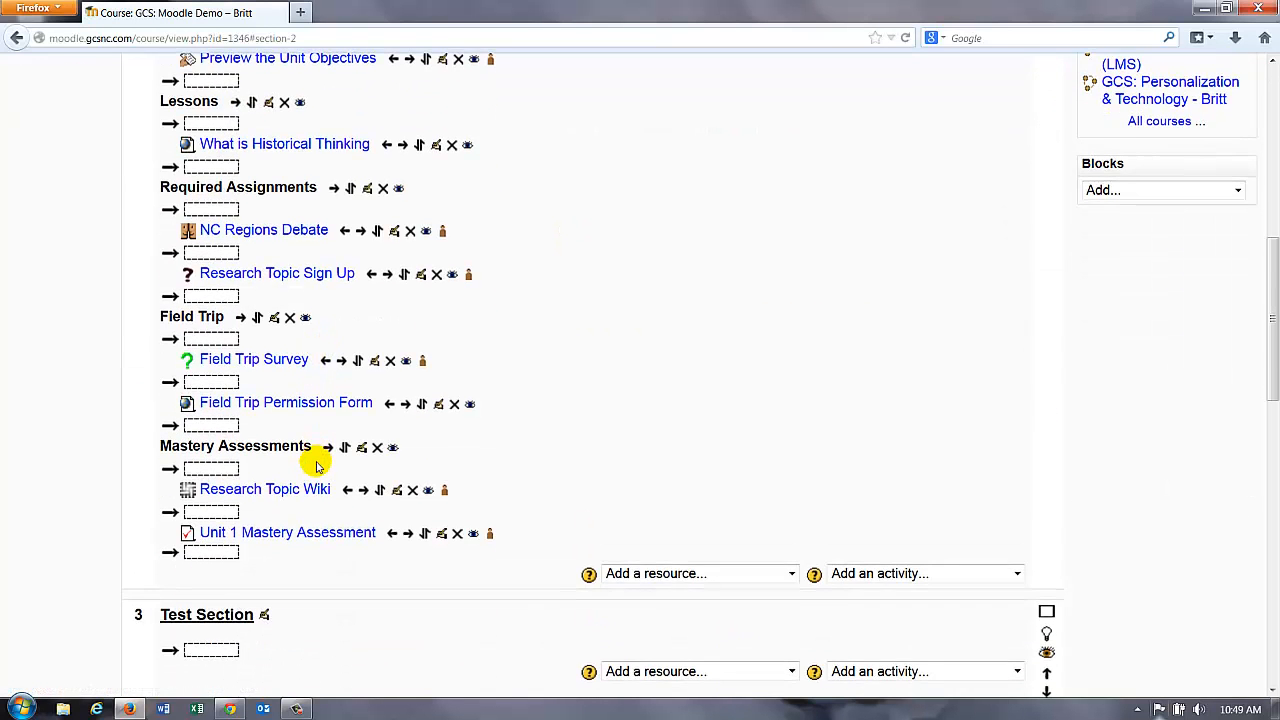
scroll(310, 468, "down", 4)
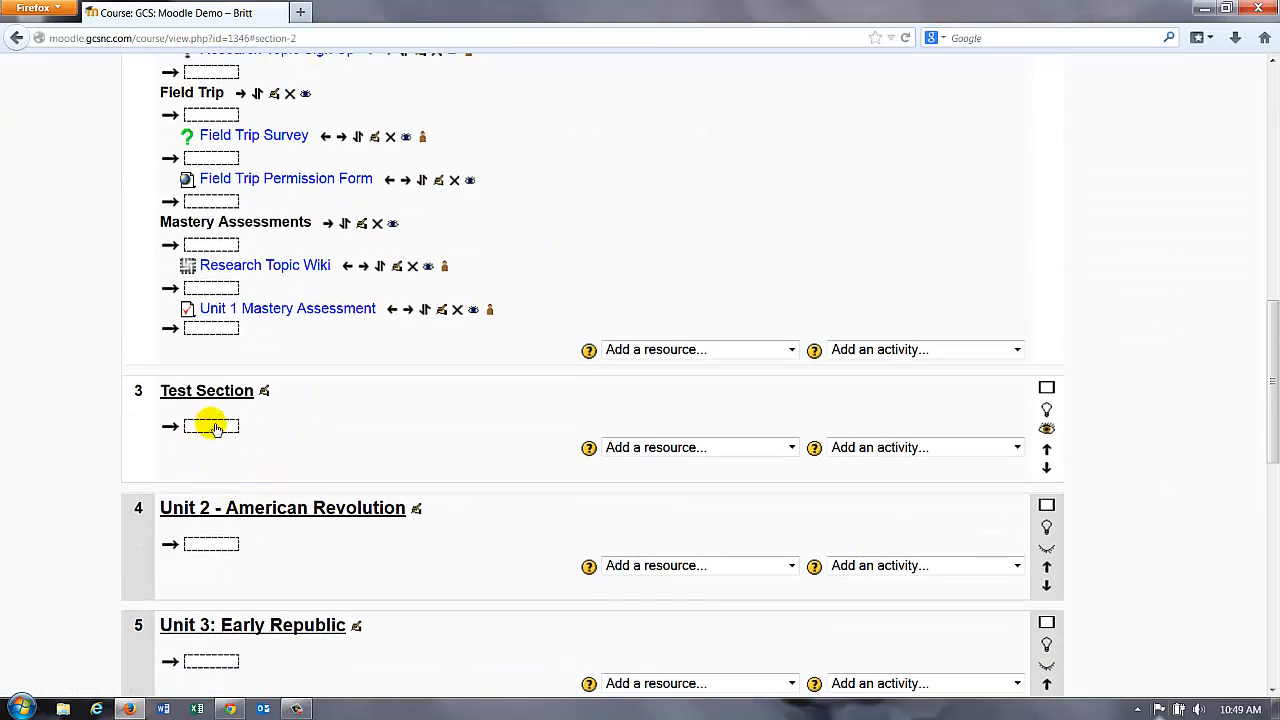
left_click(214, 427)
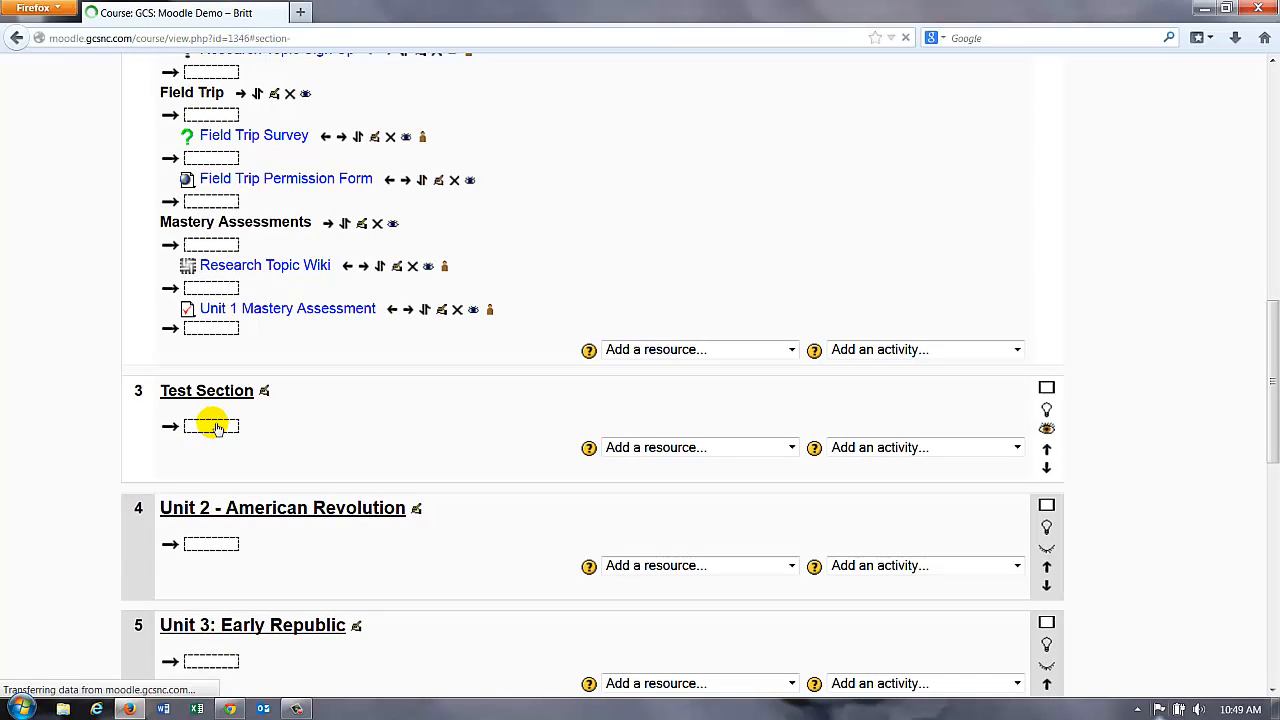
- Remove the indentation of the Required Work label in the Test Section topic
scroll(291, 424, "down", 6)
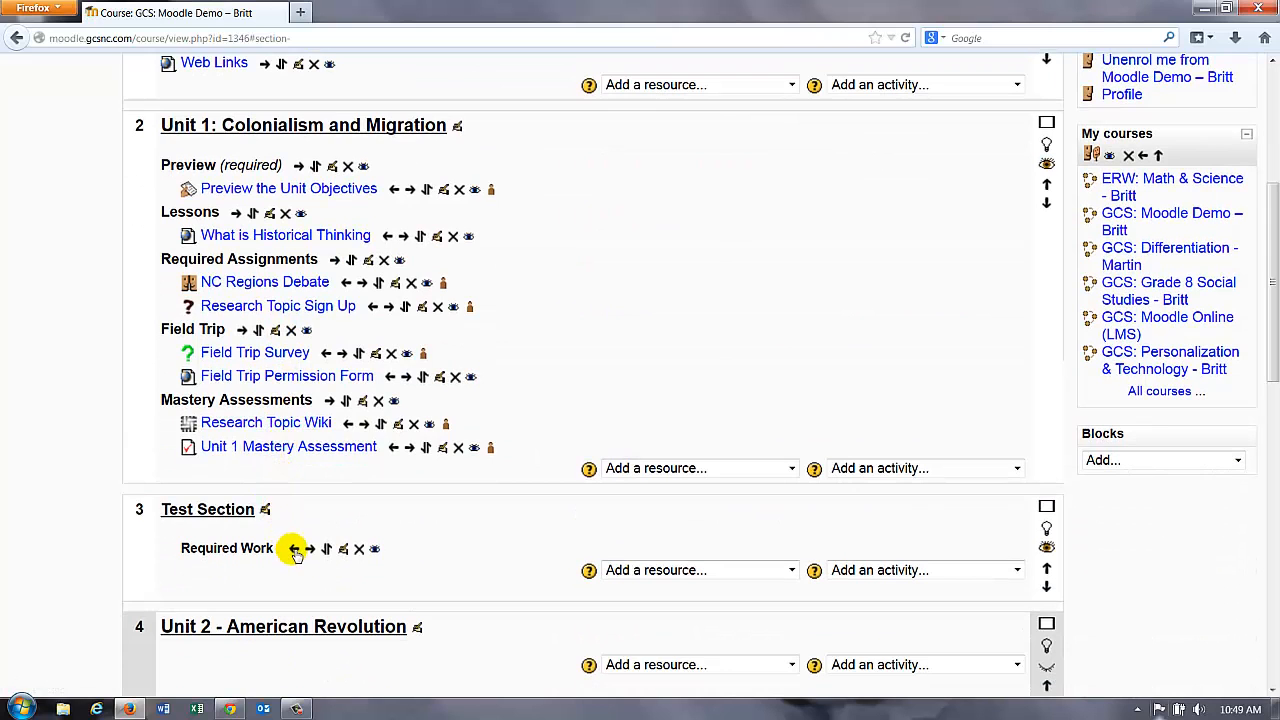
left_click(295, 549)
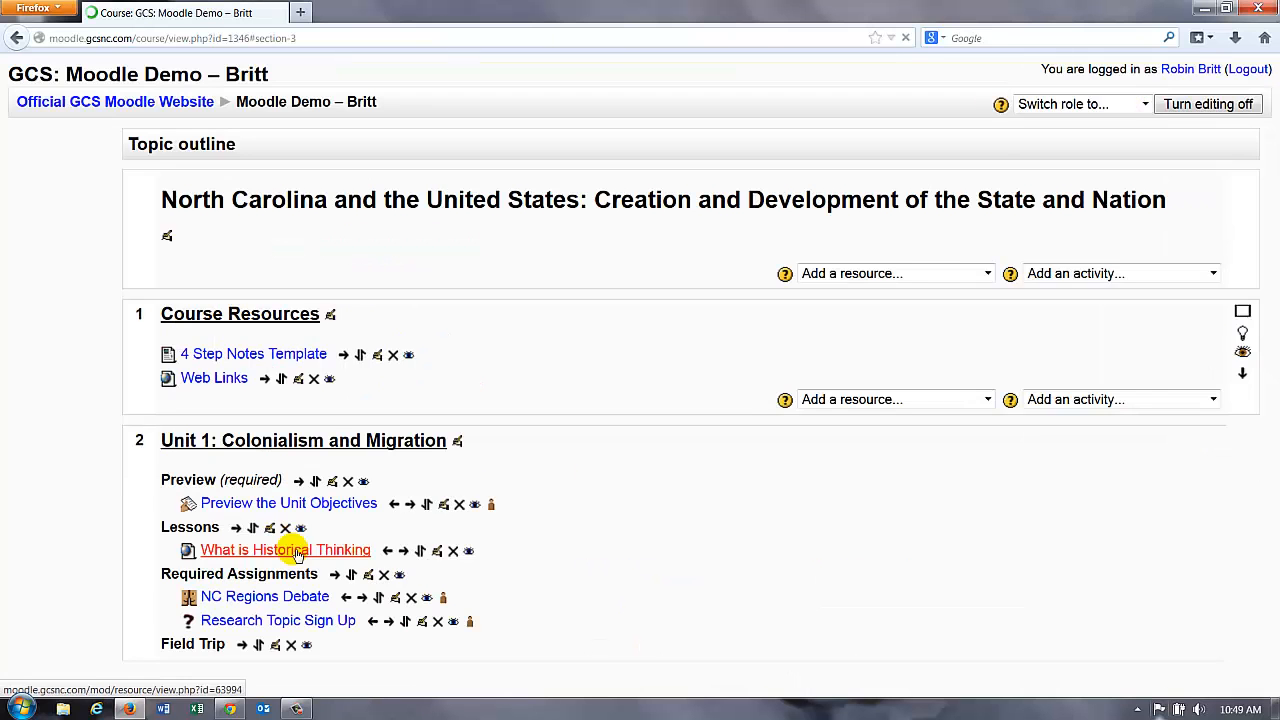
scroll(337, 418, "up", 4)
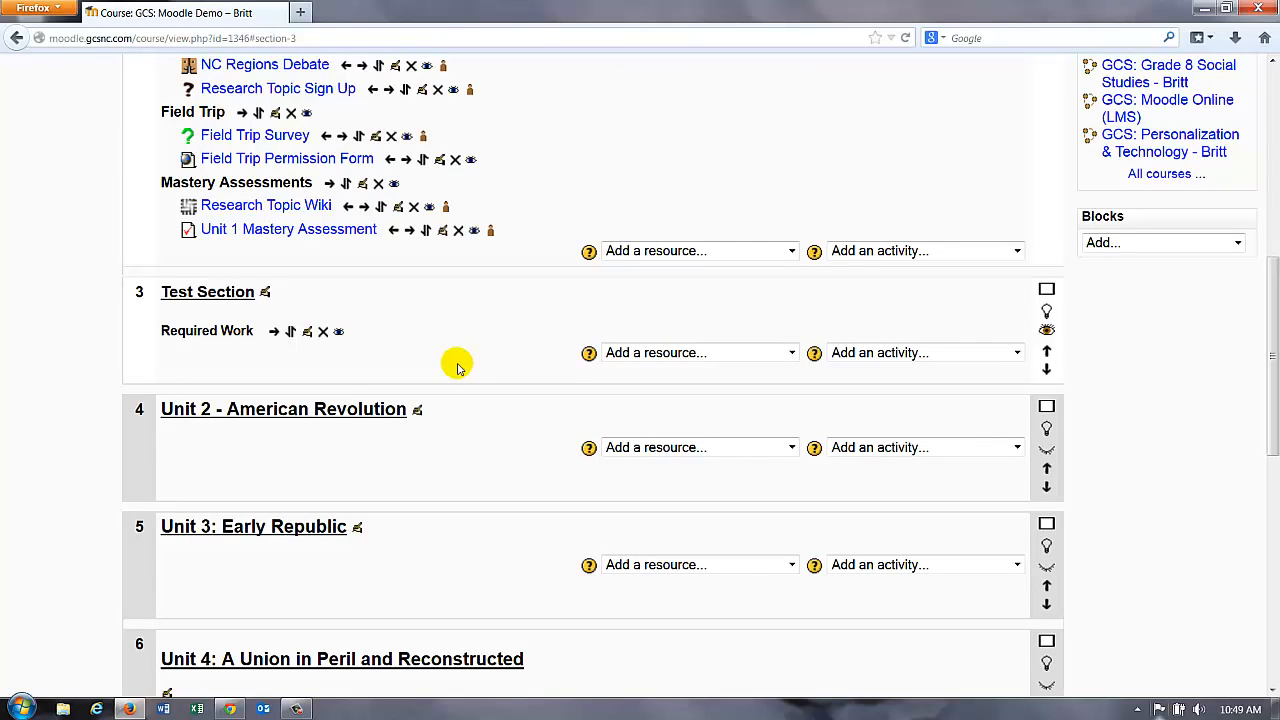
- Hide the Required Work label from students and make it visible again
scroll(457, 362, "up", 2)
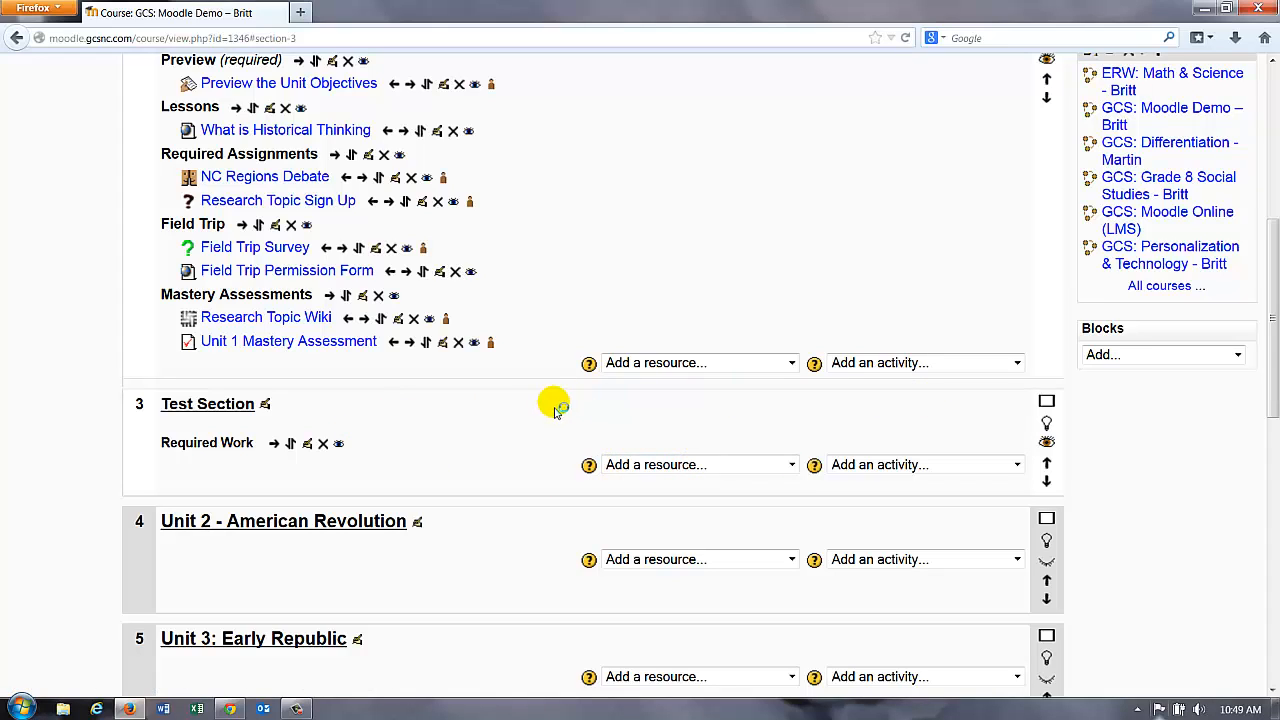
left_click(339, 444)
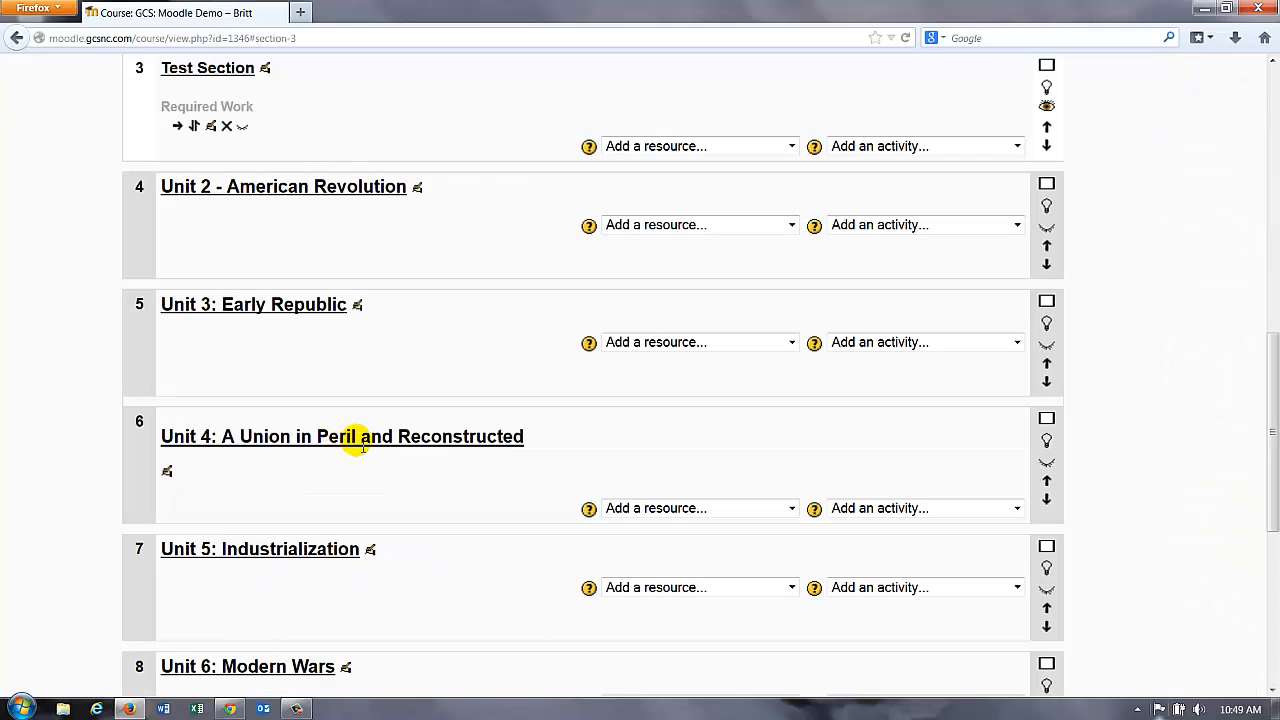
scroll(360, 445, "up", 5)
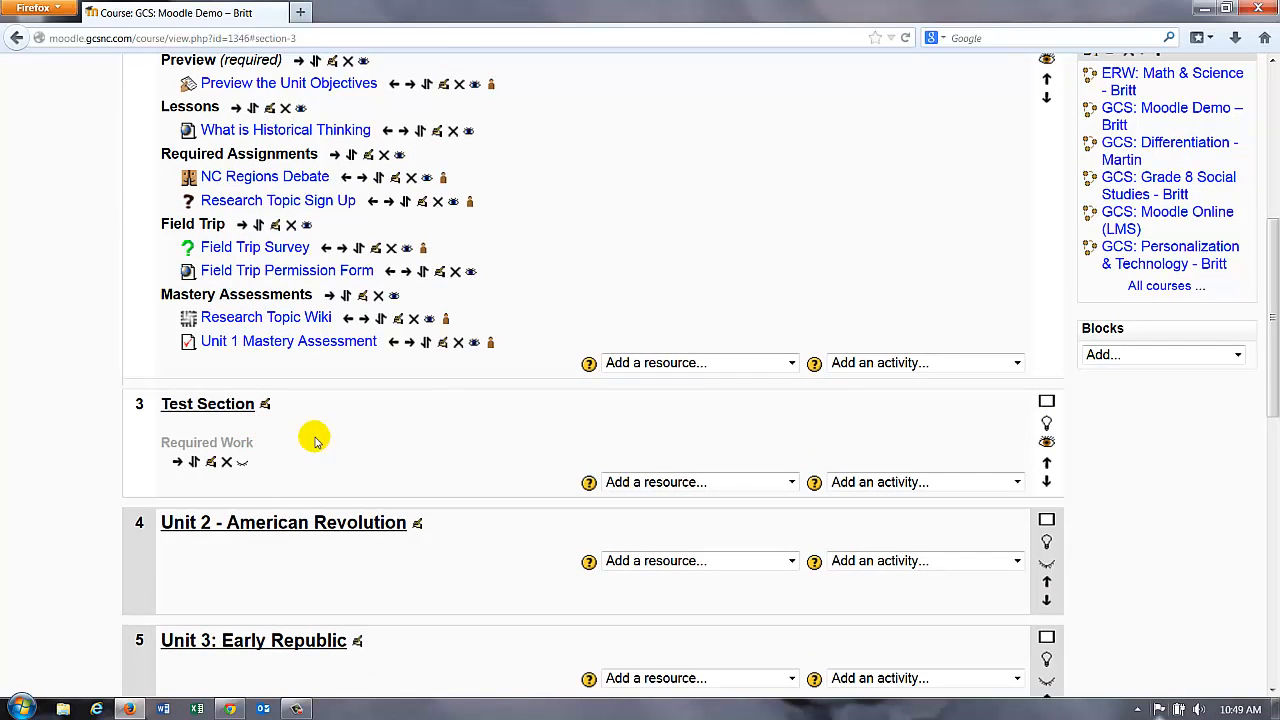
scroll(326, 432, "up", 3)
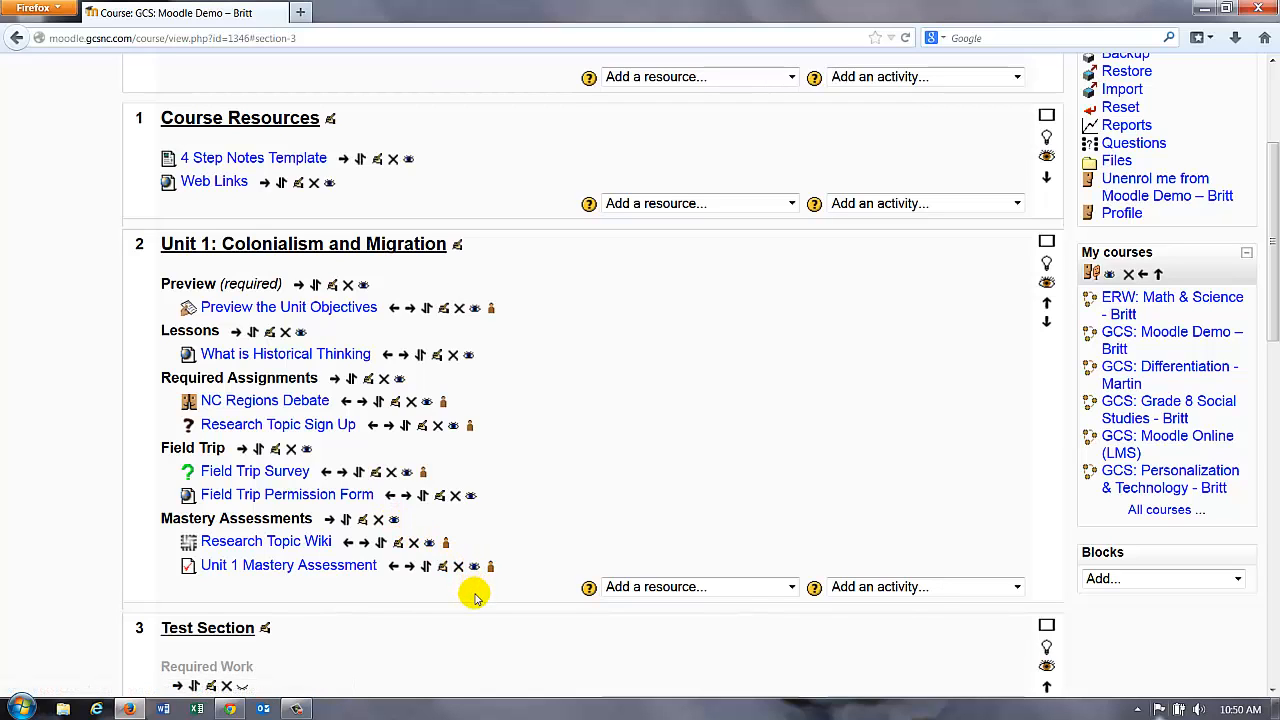
scroll(445, 580, "down", 2)
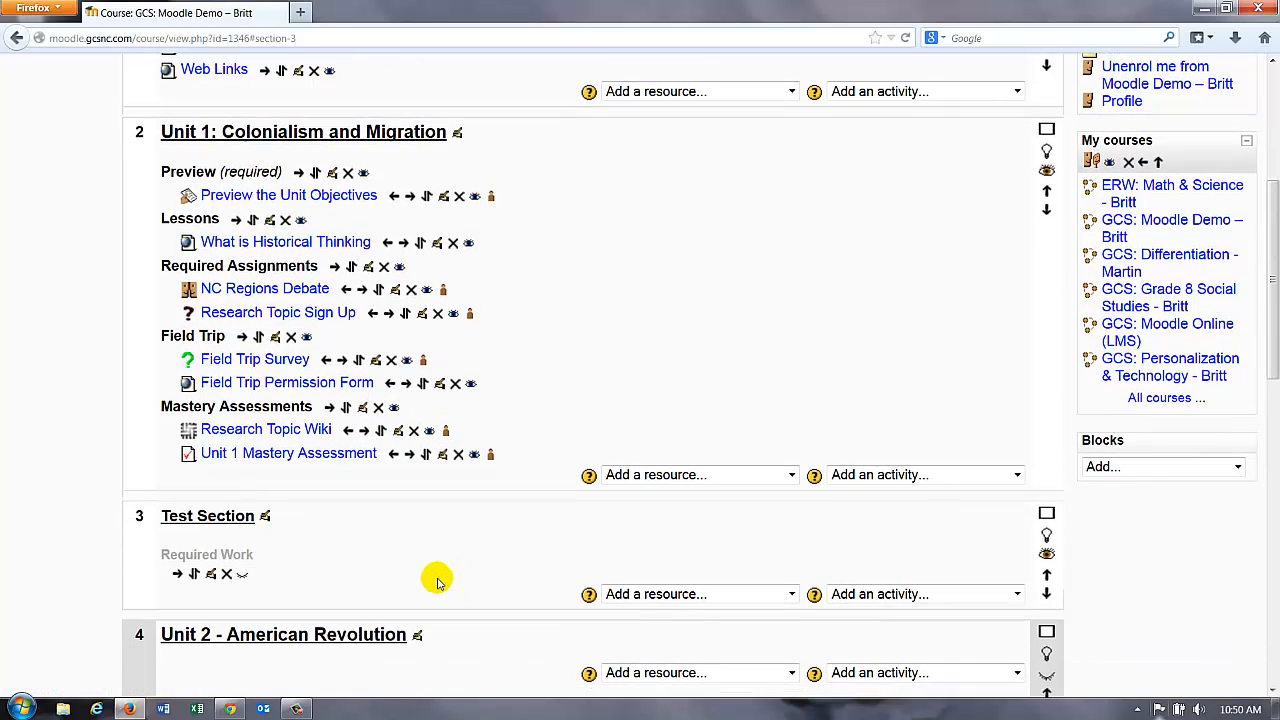
left_click(247, 577)
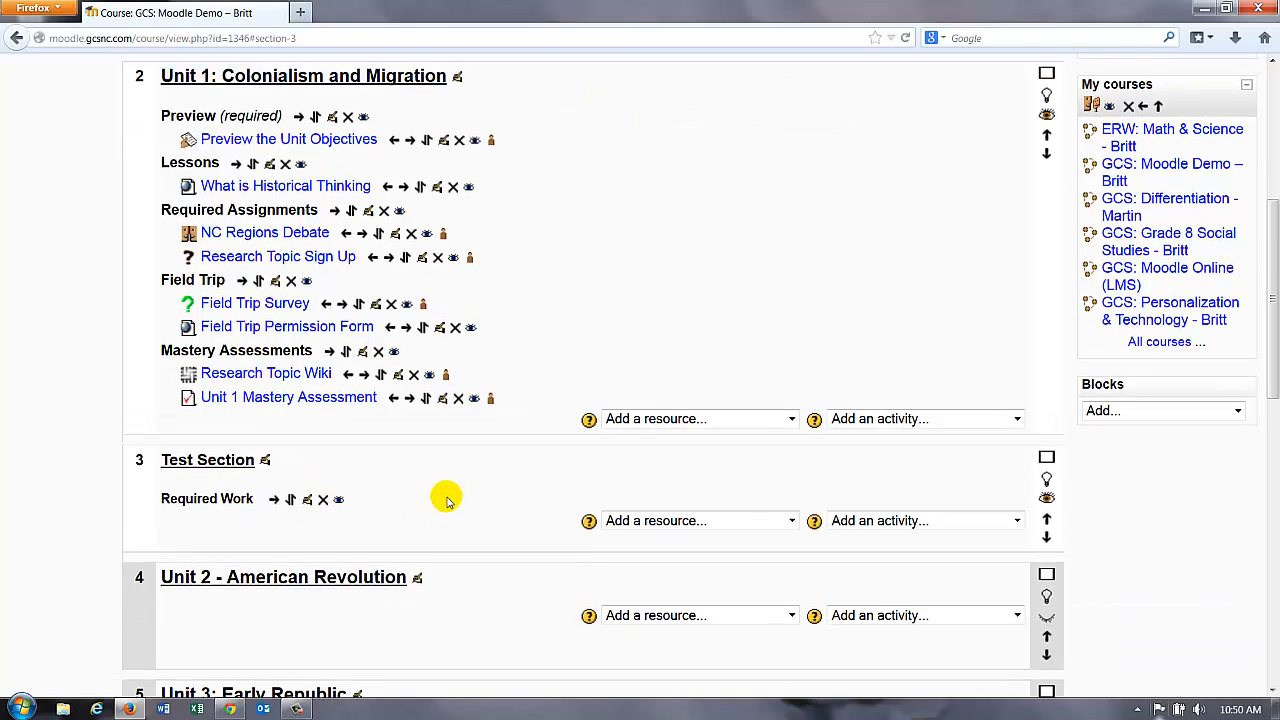
- Add a composed web page resource to the Test Section topic and name it "Assignment 1"
left_click(650, 521)
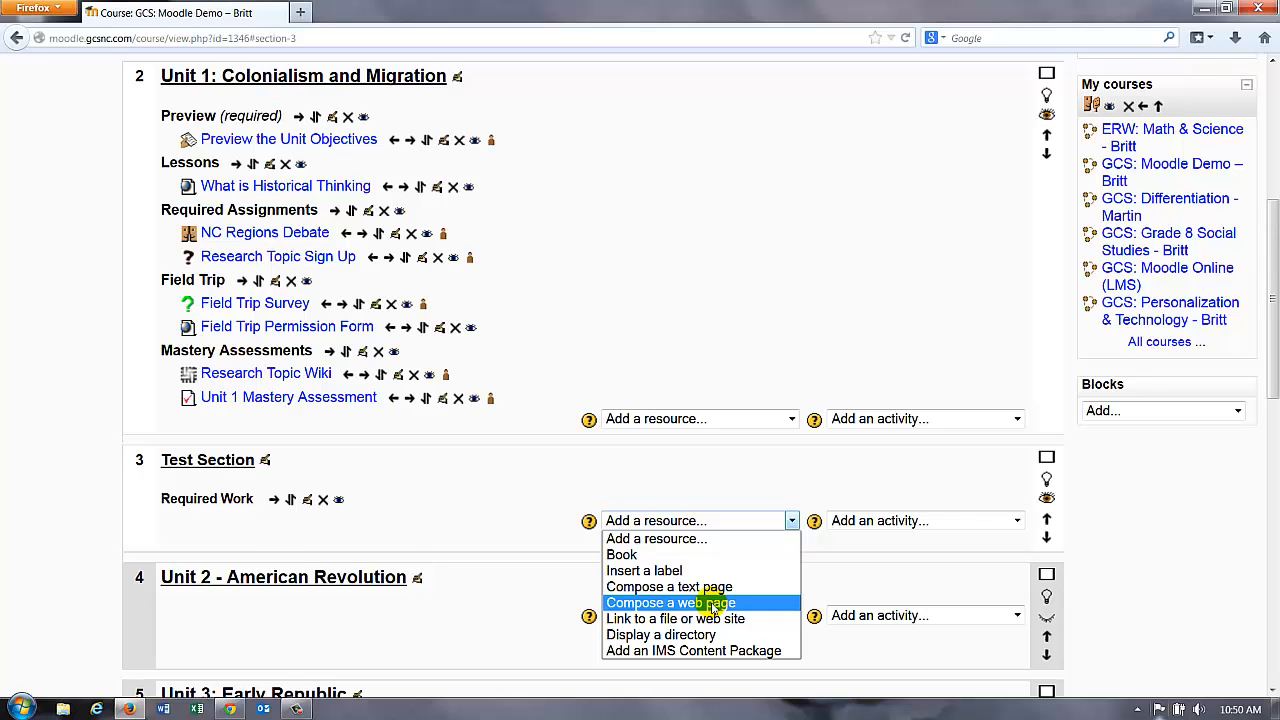
left_click(712, 603)
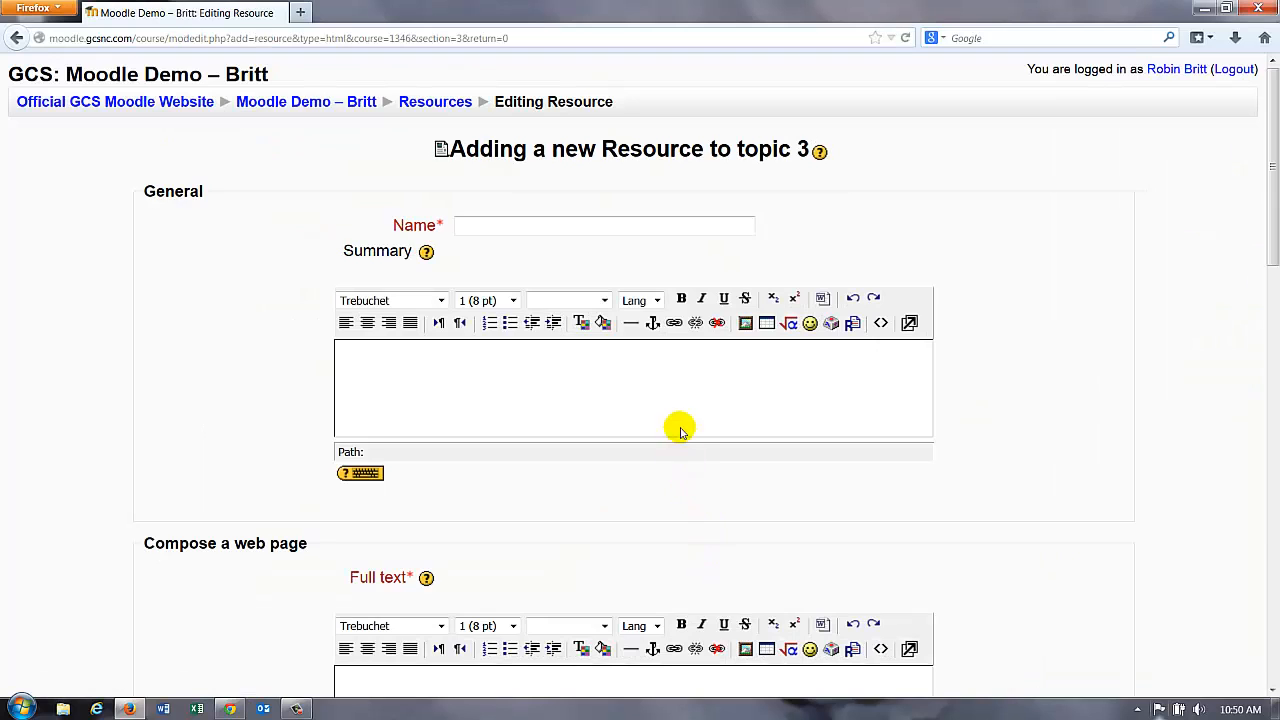
scroll(722, 403, "down", 6)
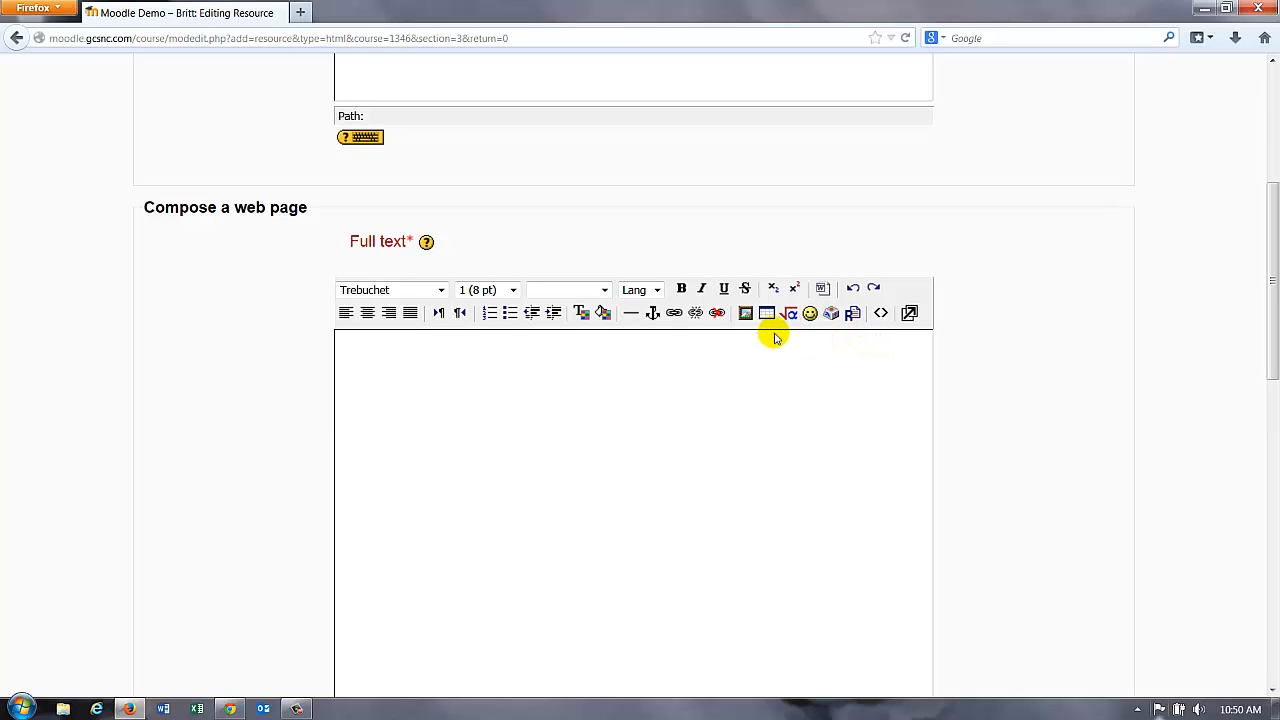
scroll(1013, 345, "up", 1)
scroll(1014, 343, "up", 6)
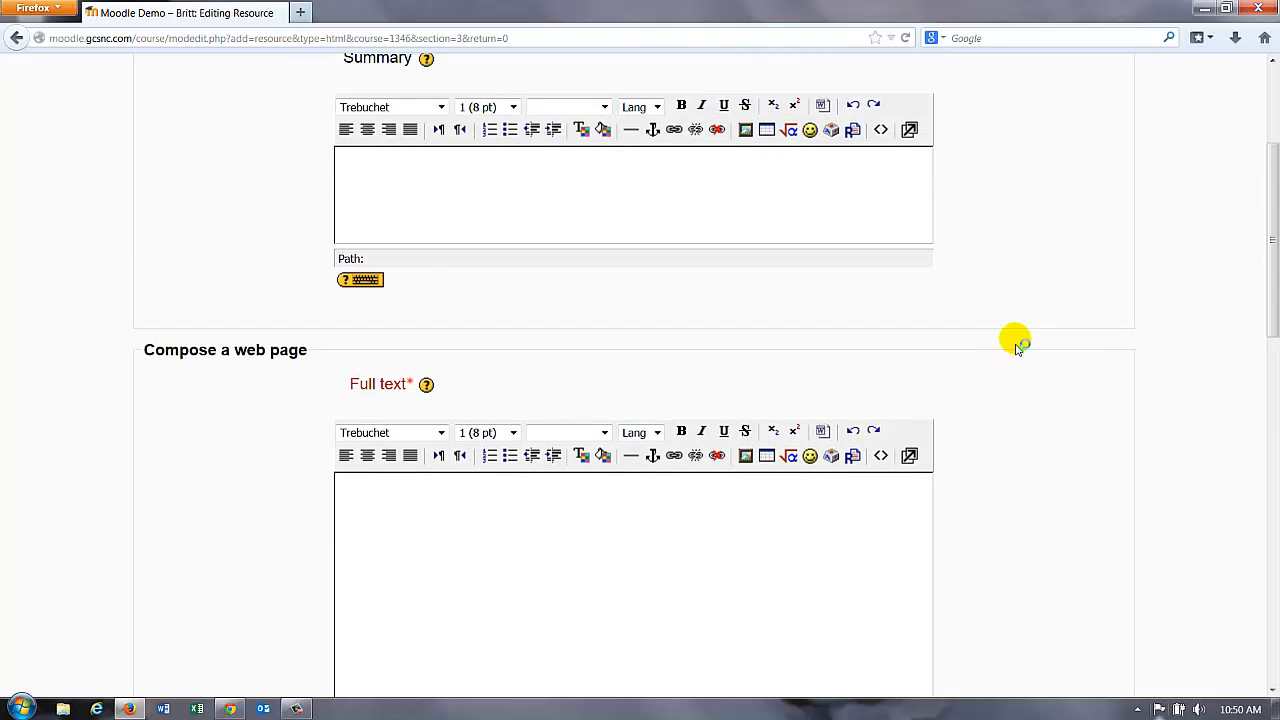
left_click(494, 260)
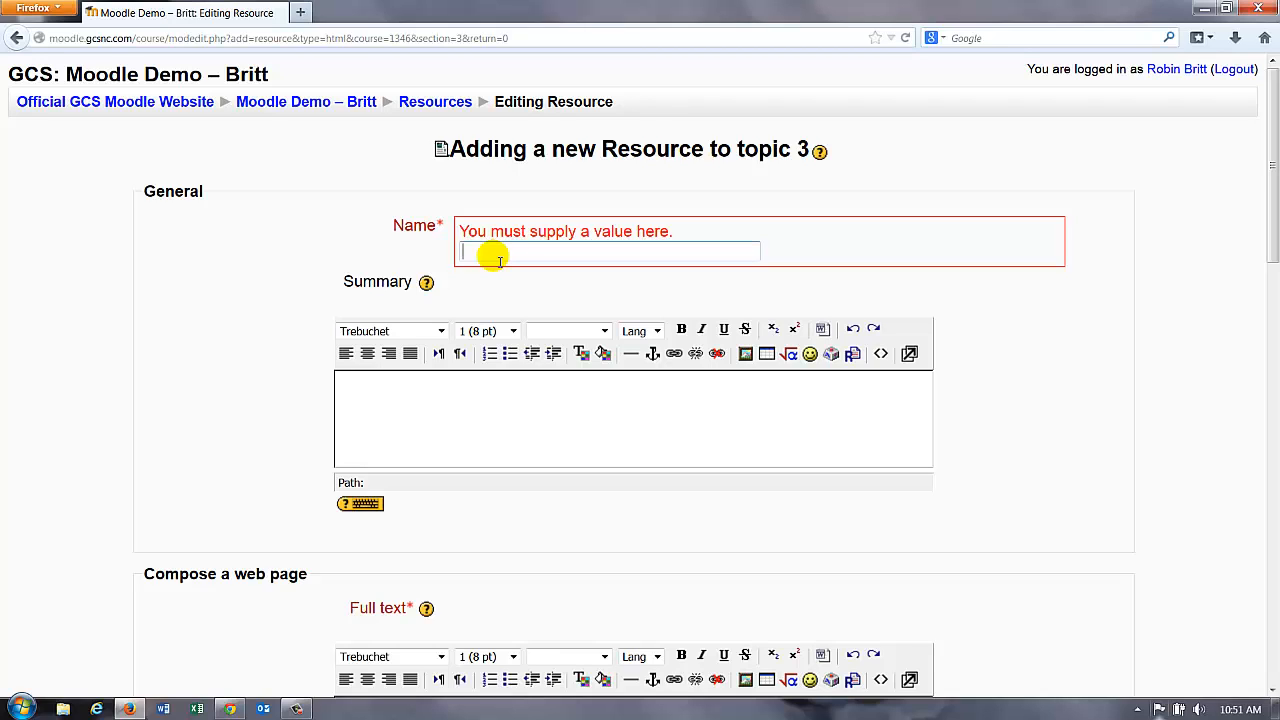
left_click(499, 258)
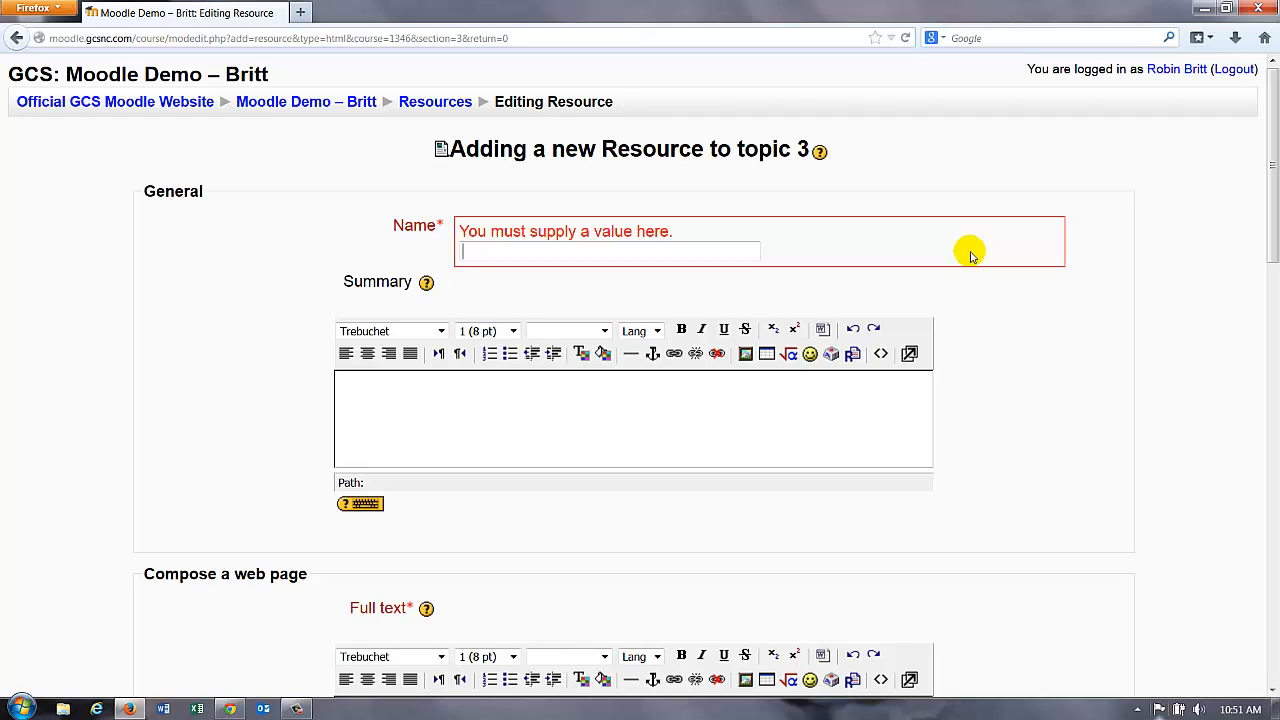
type("Assignment 1")
left_click(972, 310)
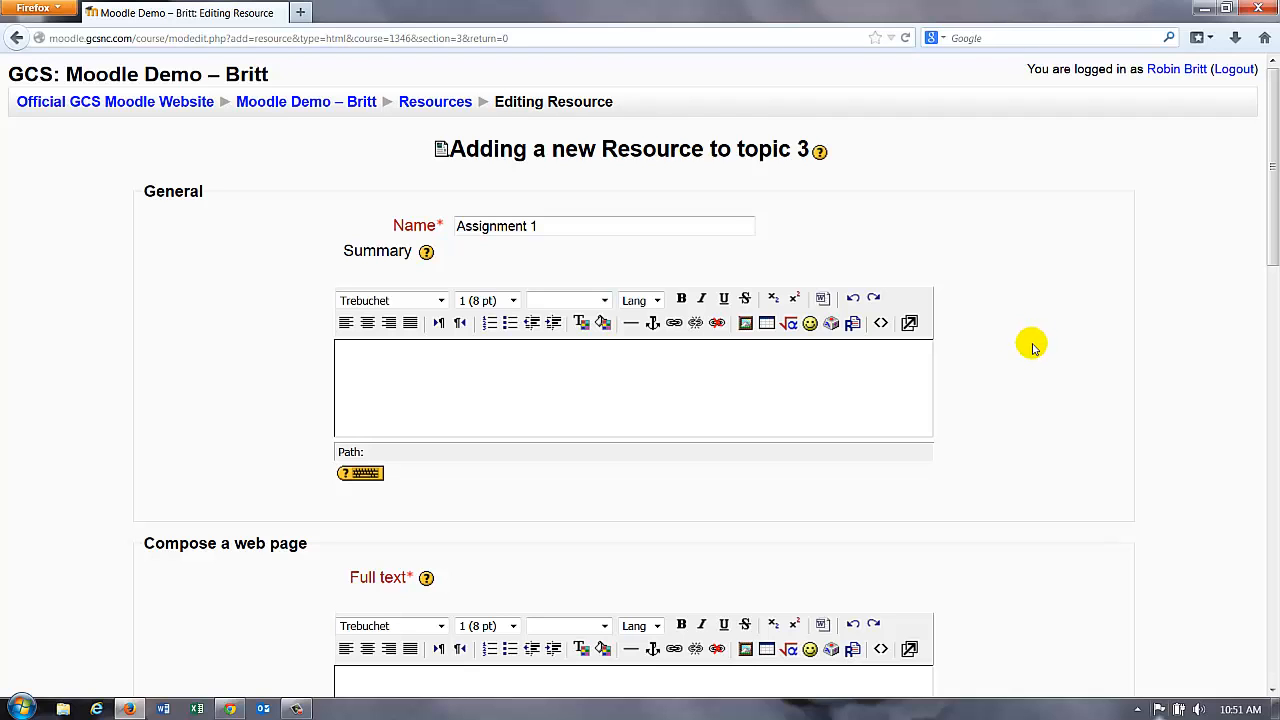
- Enter "The first step is..." as the full text of the web page
scroll(1033, 347, "down", 2)
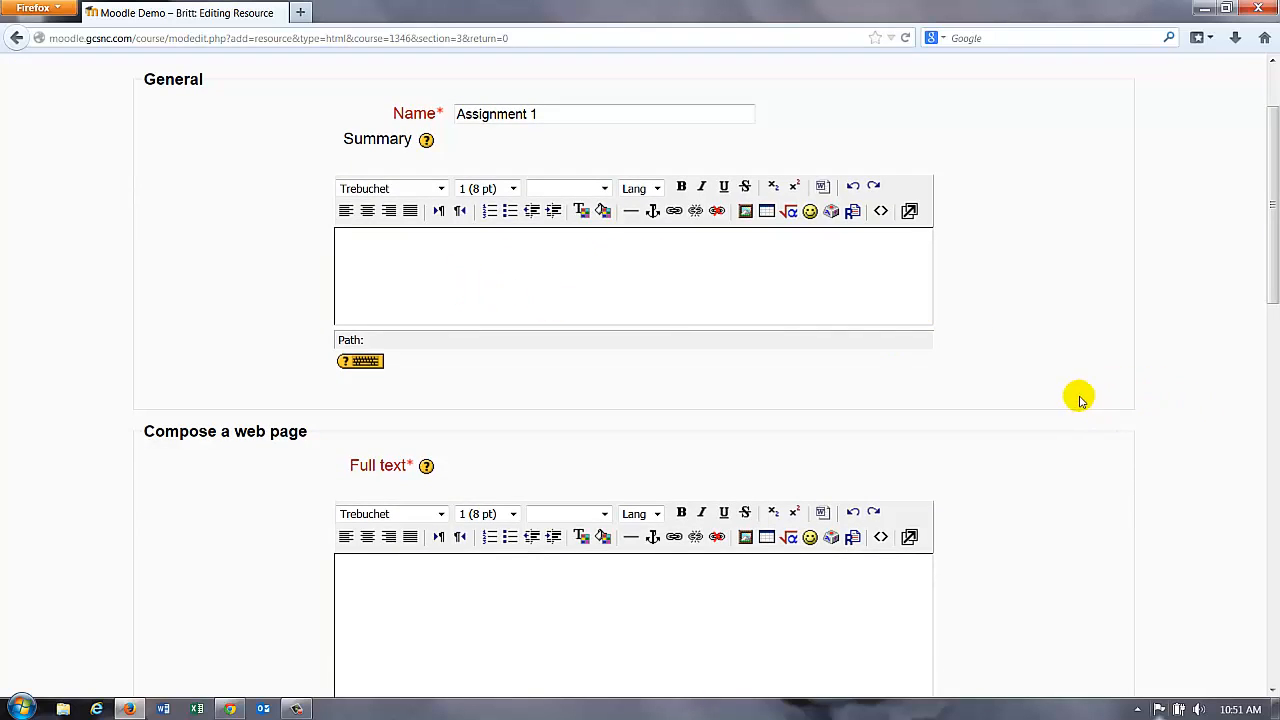
scroll(1084, 402, "down", 1)
scroll(1084, 402, "down", 5)
left_click(735, 368)
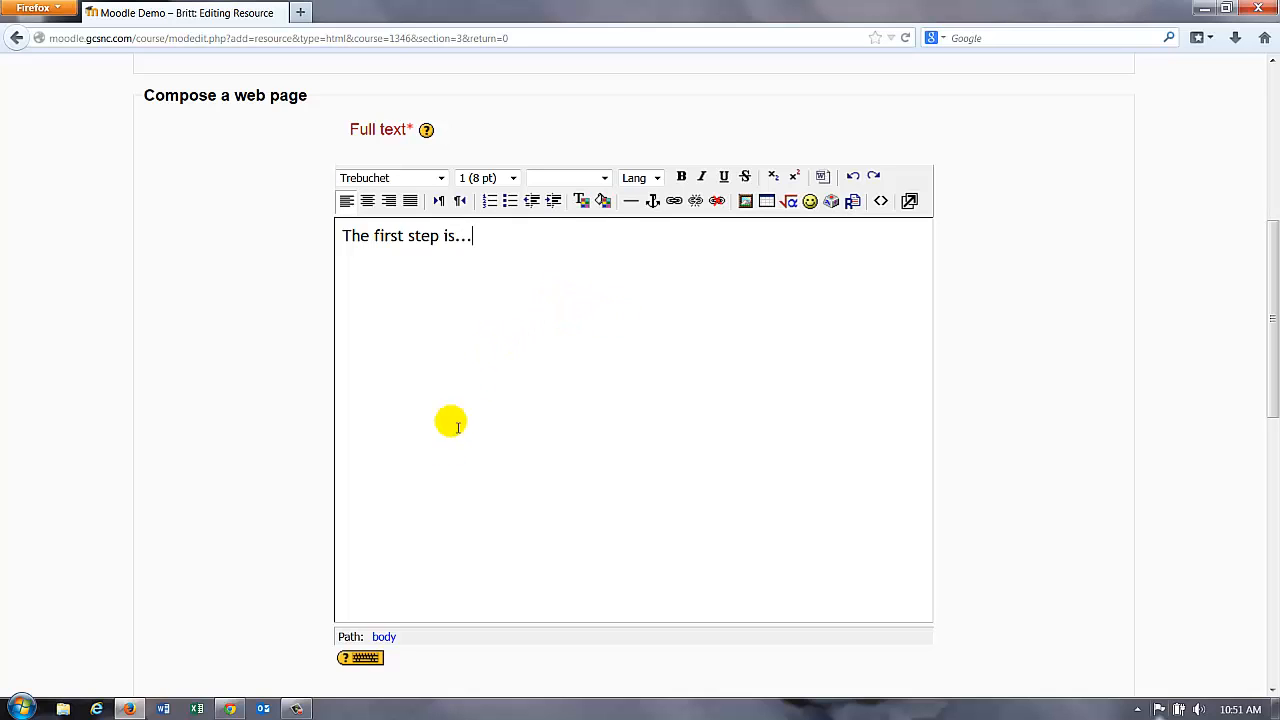
- Open the full text in the enlarged editor window and add the filler lines "lkj" and "lkj;lkj"
left_click(910, 202)
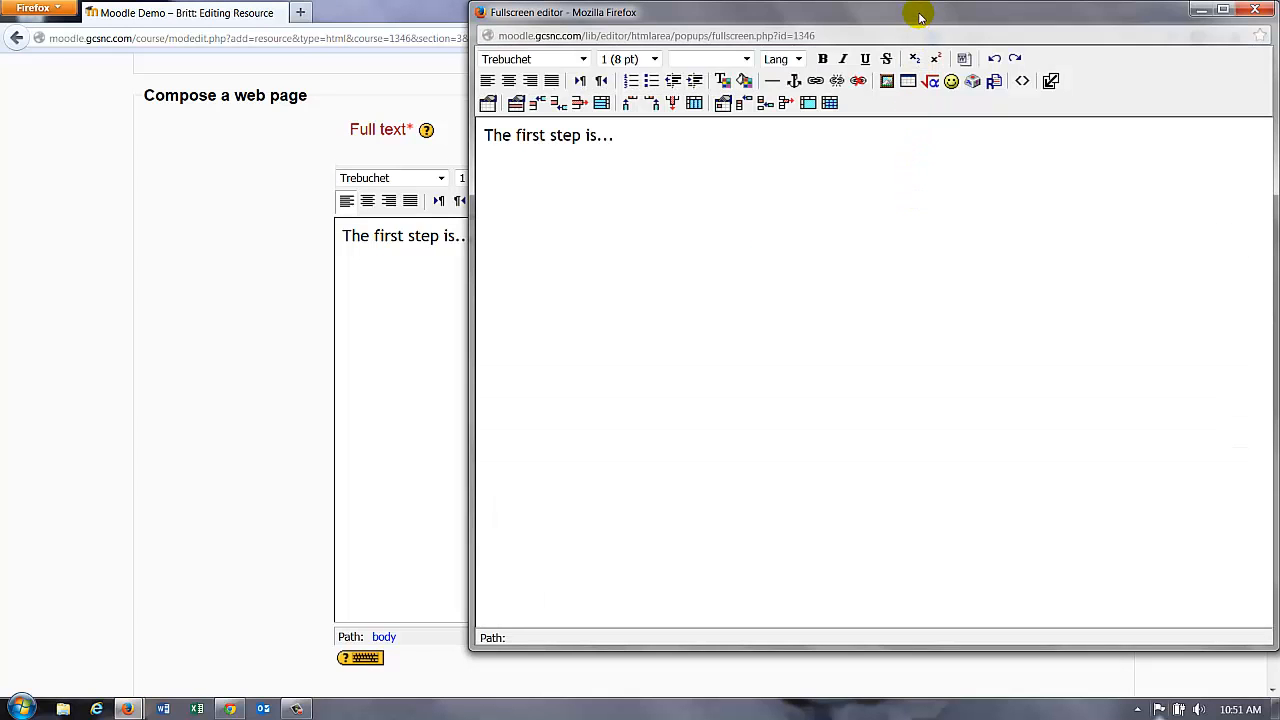
left_click_drag(914, 14, 787, 42)
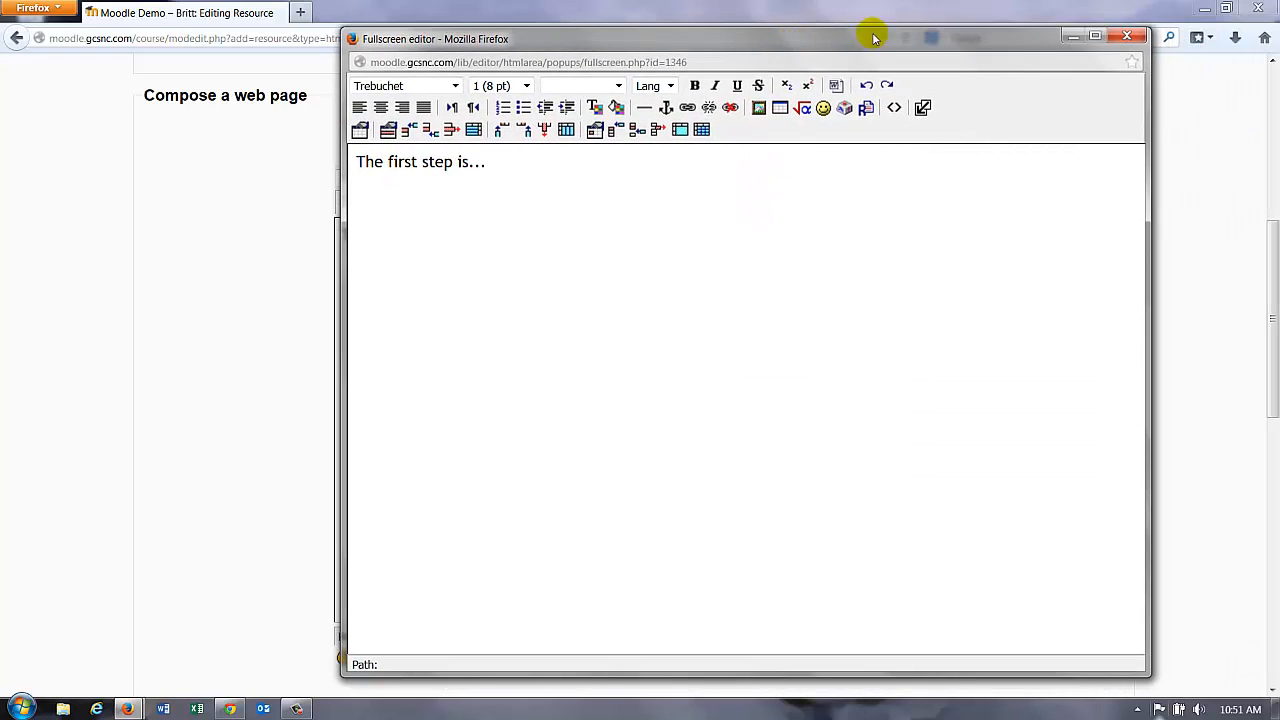
left_click(1094, 36)
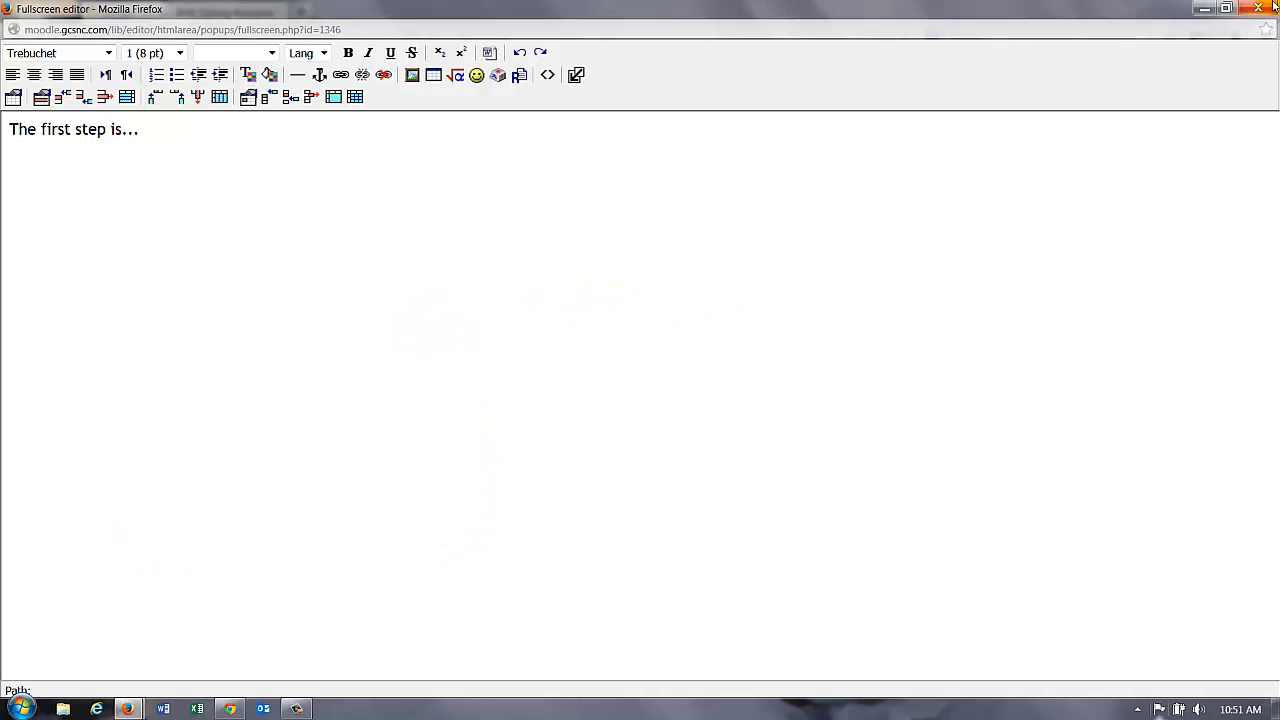
left_click(1226, 8)
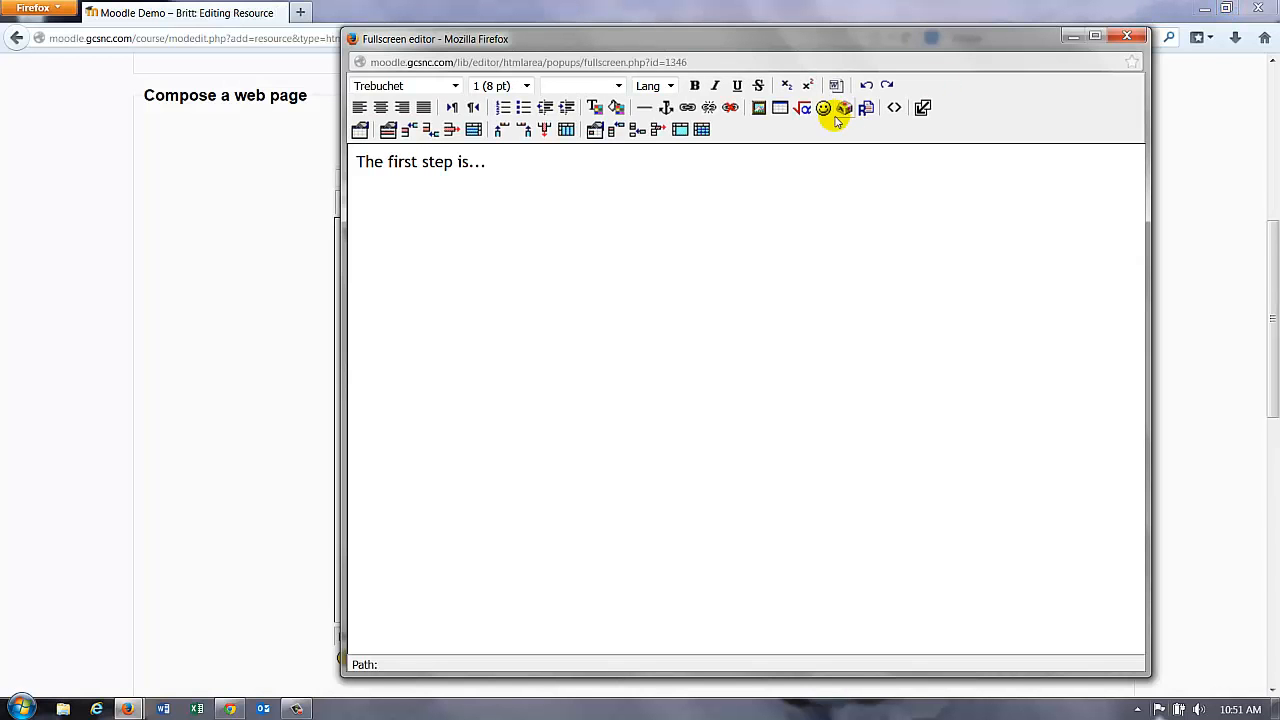
left_click_drag(798, 40, 1022, 50)
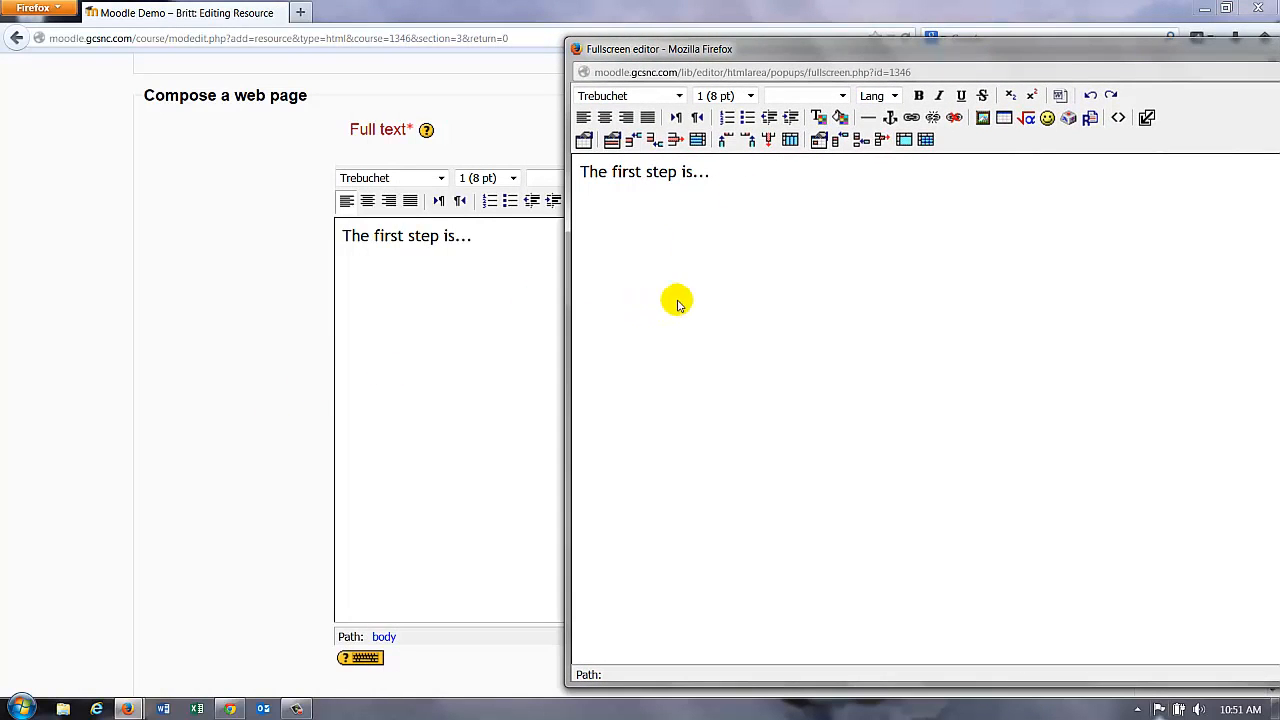
left_click(790, 199)
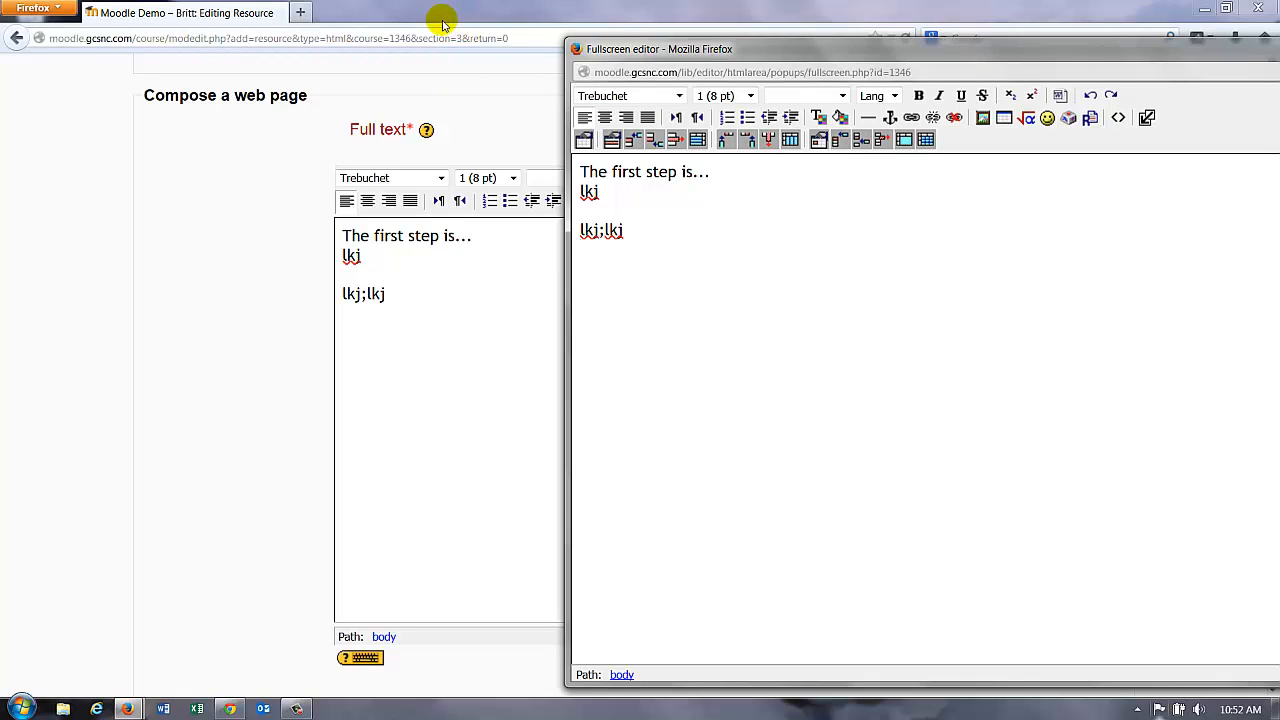
- Try to edit the full text on the main form while the enlarged editor is open, and return to the enlarged editor
left_click(412, 8)
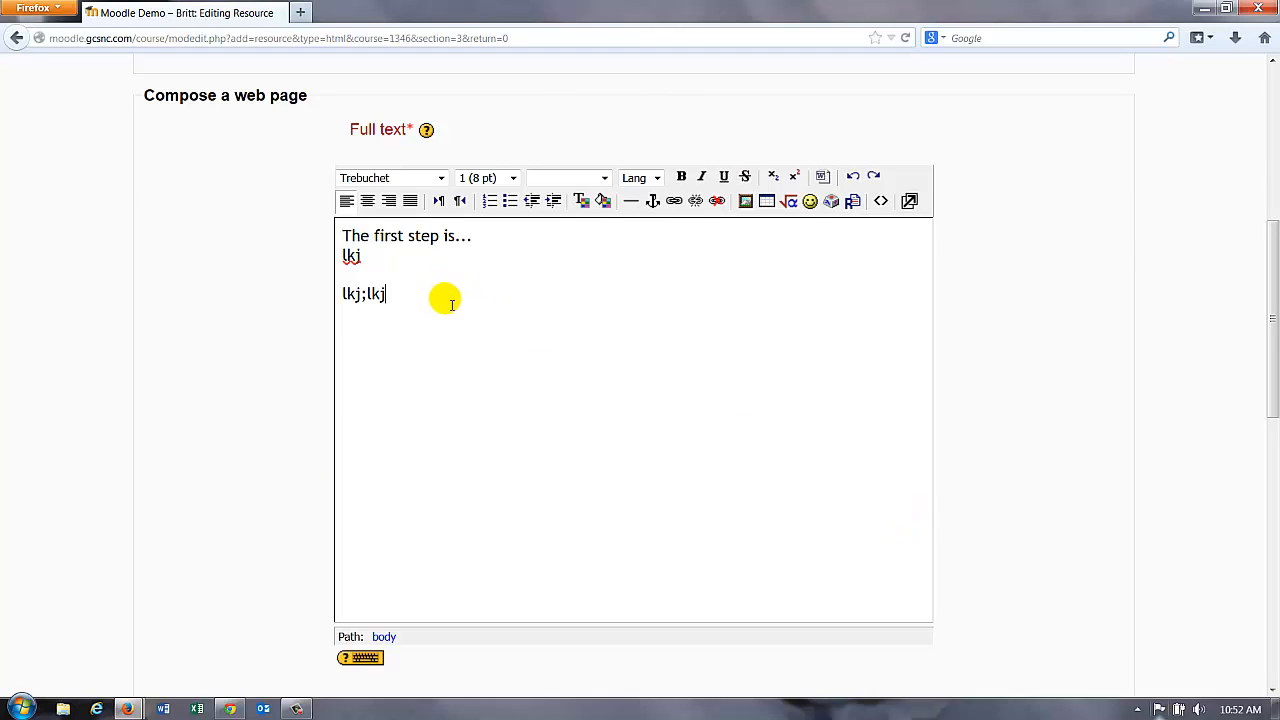
key("Return")
key("BackSpace")
type("a")
key("BackSpace")
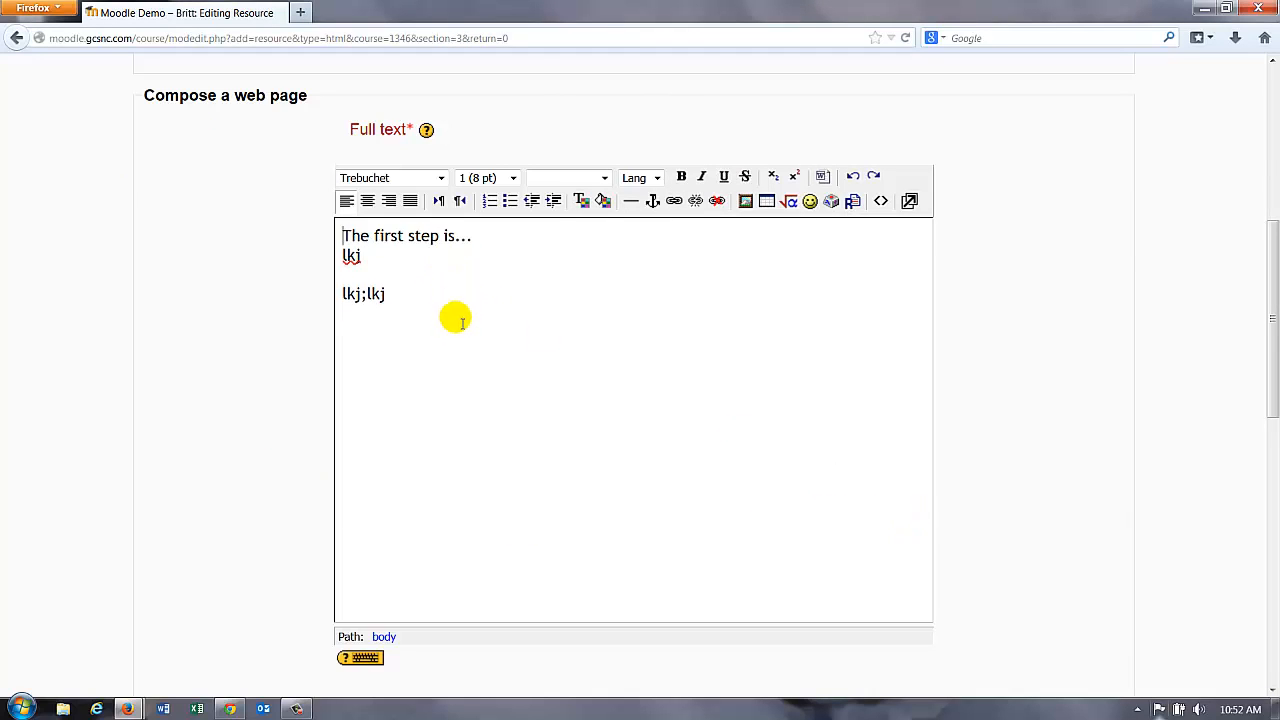
key("Return")
key("BackSpace")
type("df")
key("BackSpace")
key("BackSpace")
type("df")
key("BackSpace")
key("BackSpace")
key("alt+Tab")
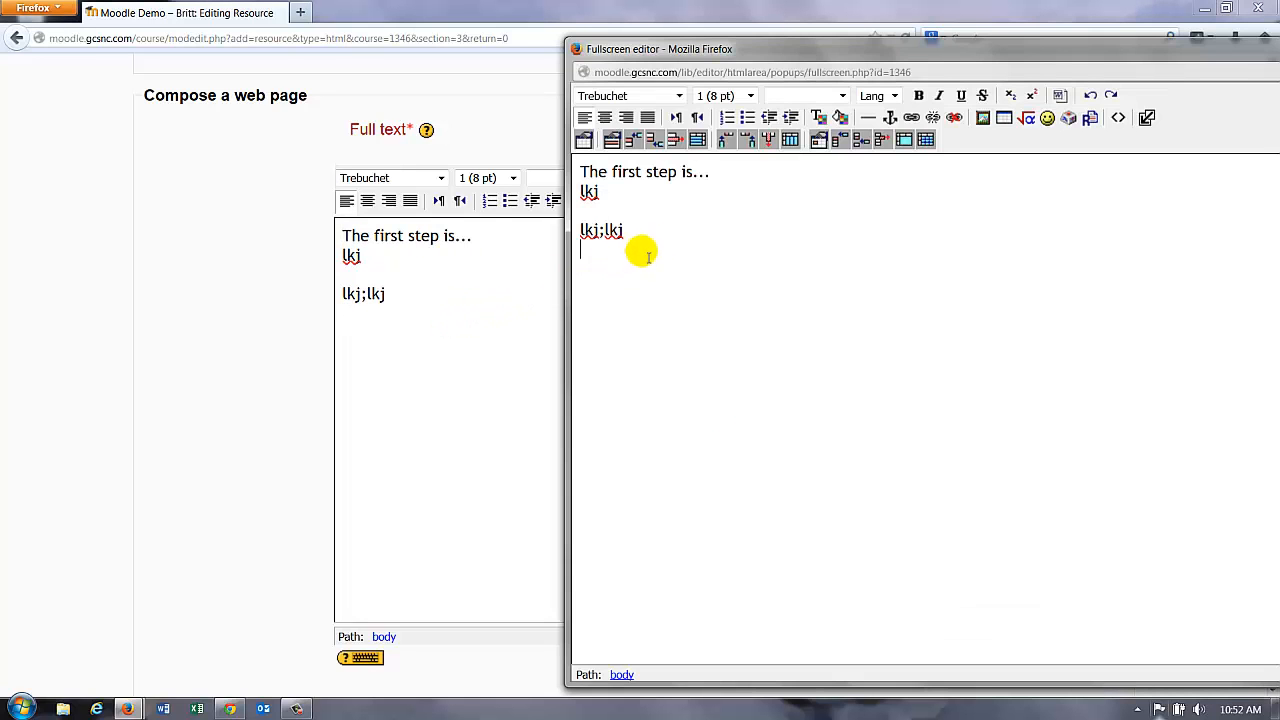
- Close the enlarged editor and add the lines "kjhl" and "kjh" to the full text on the main form
left_click_drag(938, 63, 784, 46)
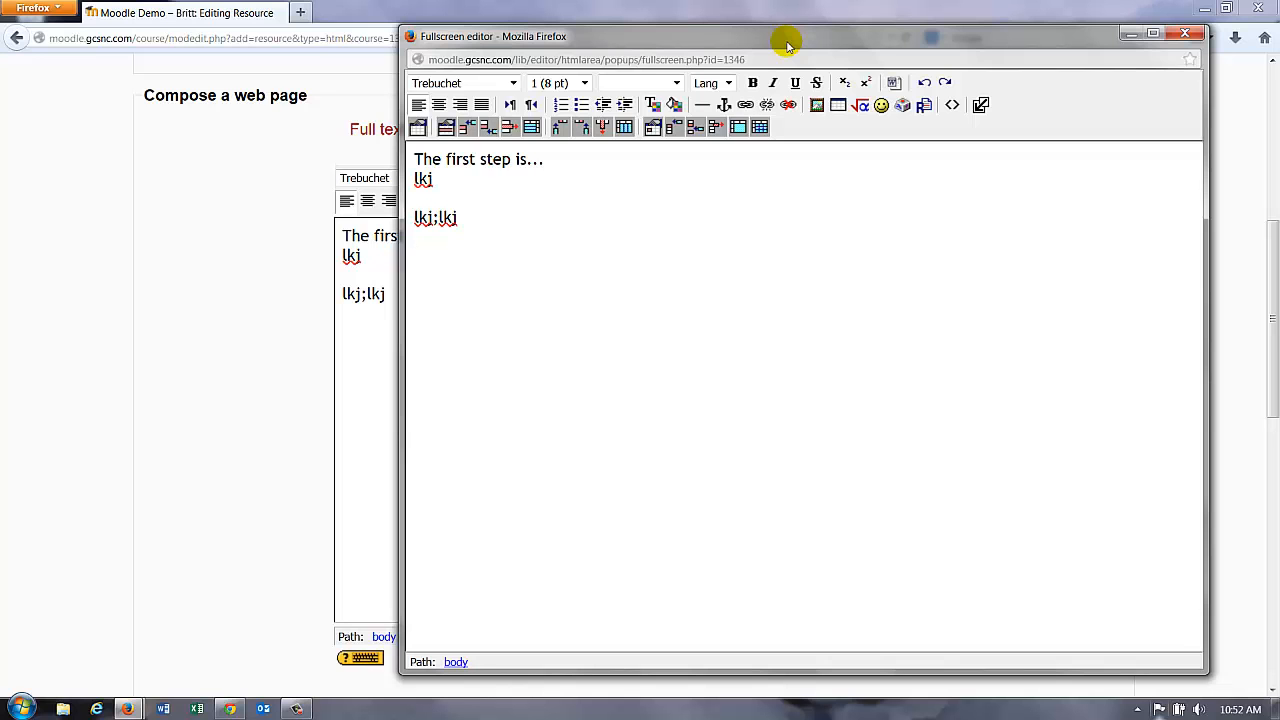
mouse_move(785, 47)
left_mouse_down()
mouse_move(770, 60)
mouse_move(753, 42)
mouse_move(807, 49)
left_mouse_up()
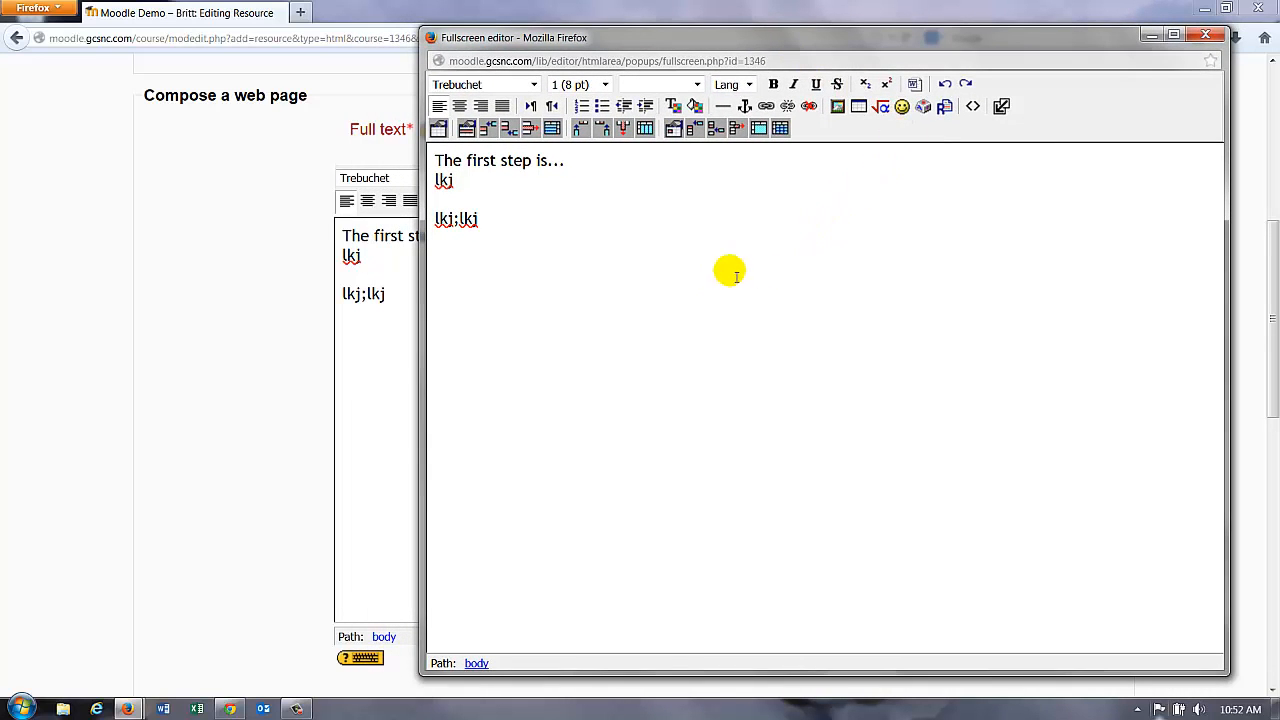
left_click(1001, 107)
left_click(636, 346)
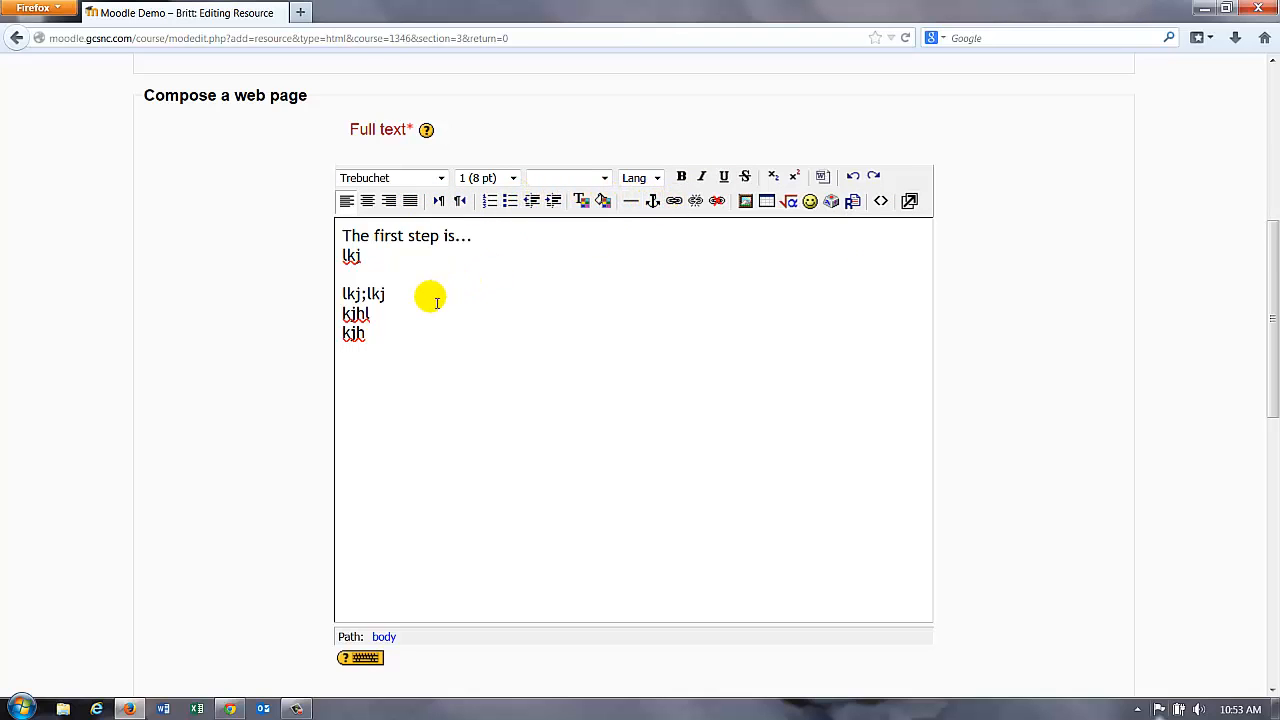
- Review the link target options for the text "lkj;lkj" and leave without inserting a link
left_click_drag(412, 303, 356, 300)
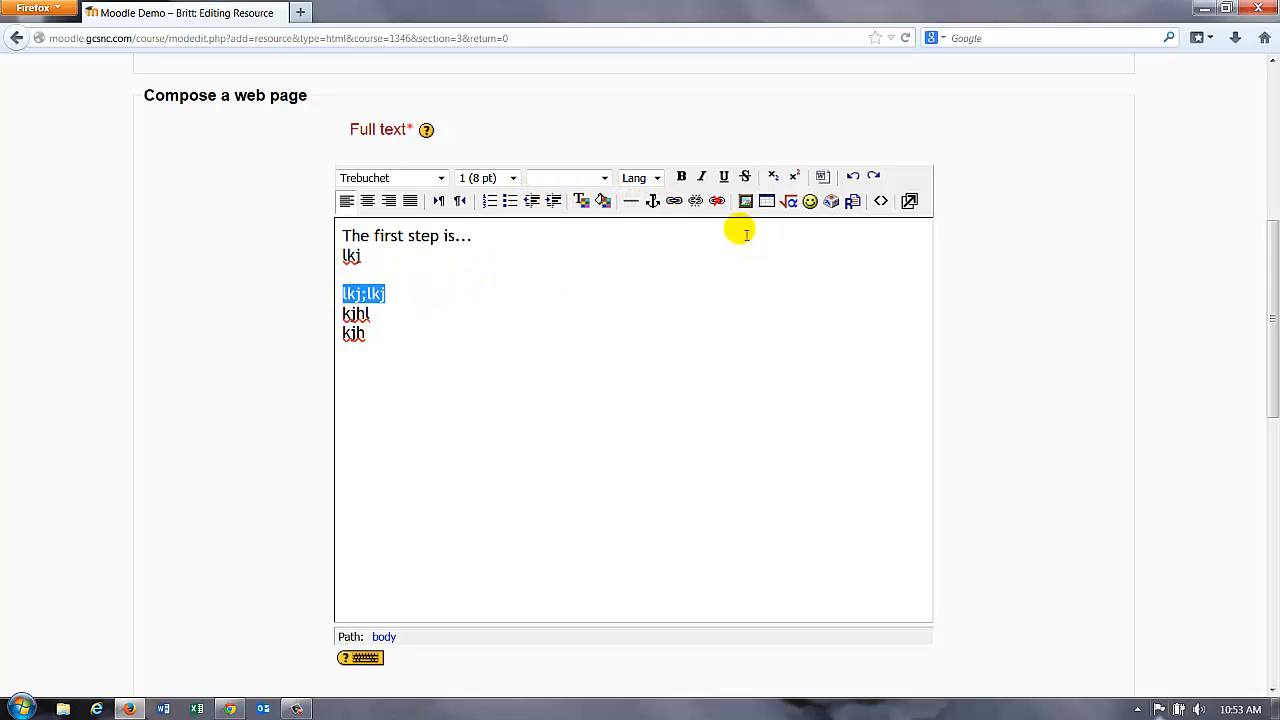
left_click(675, 203)
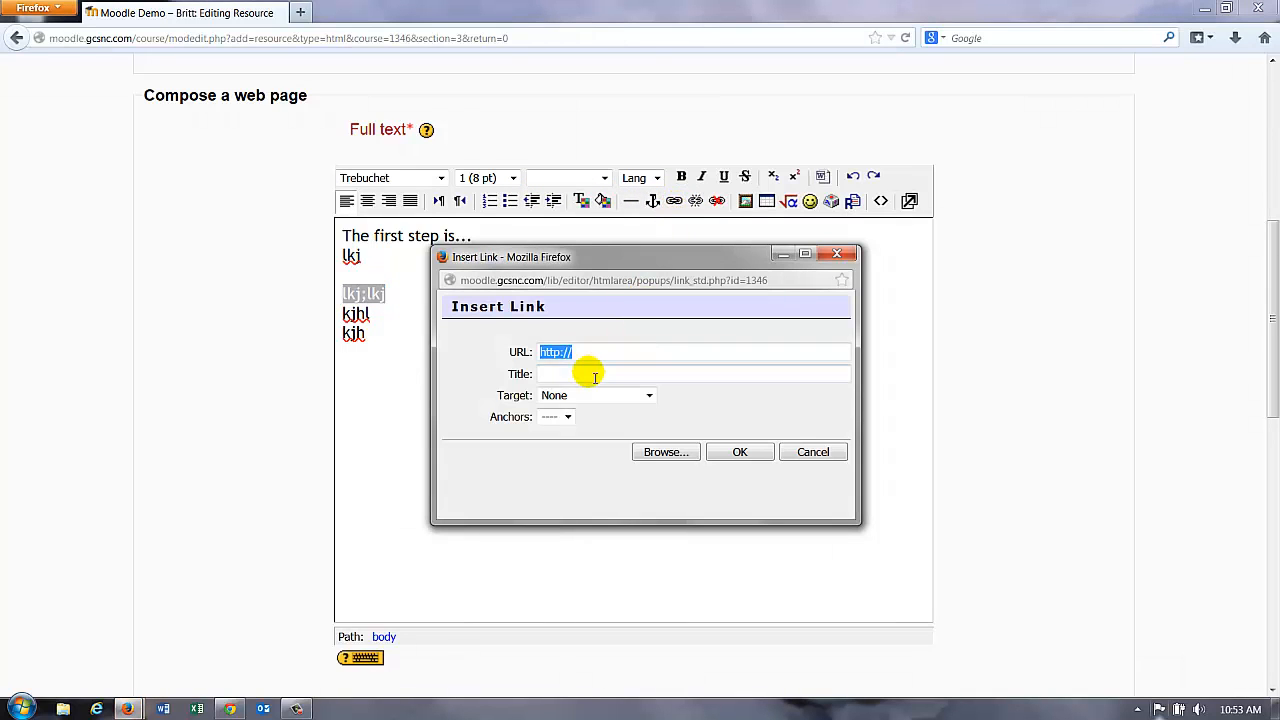
left_click(649, 398)
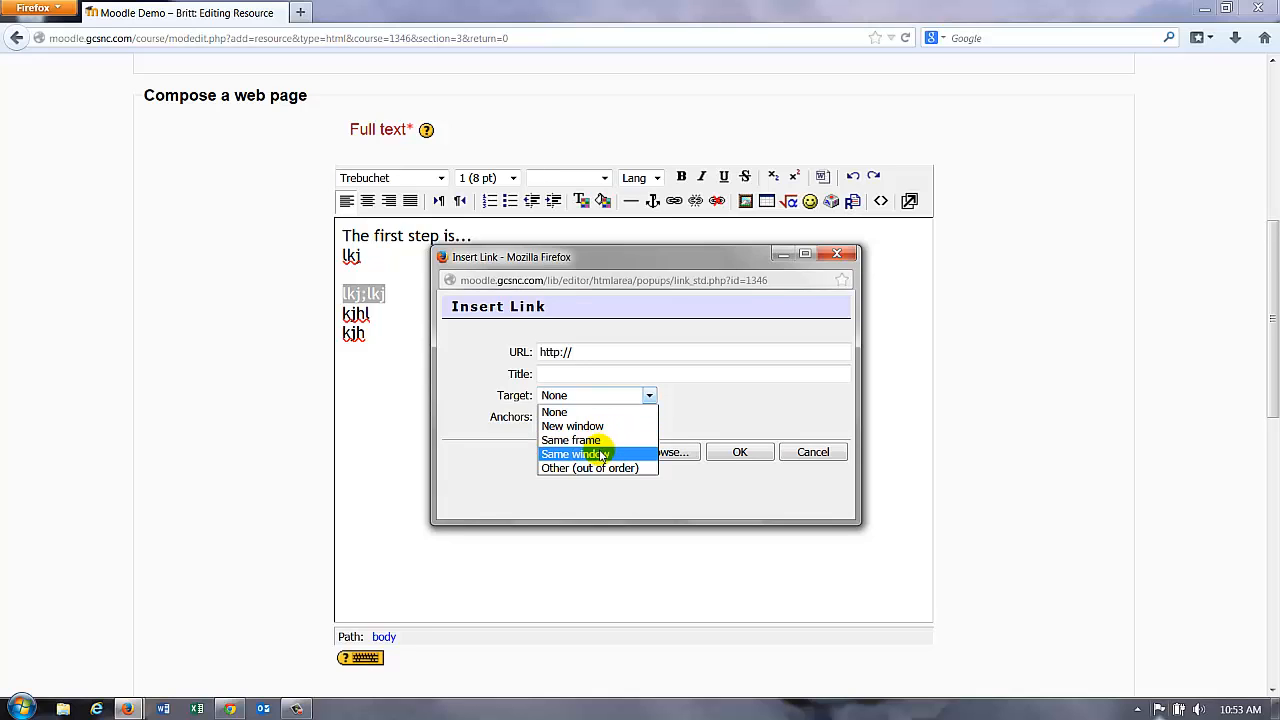
left_click(719, 412)
left_click(813, 452)
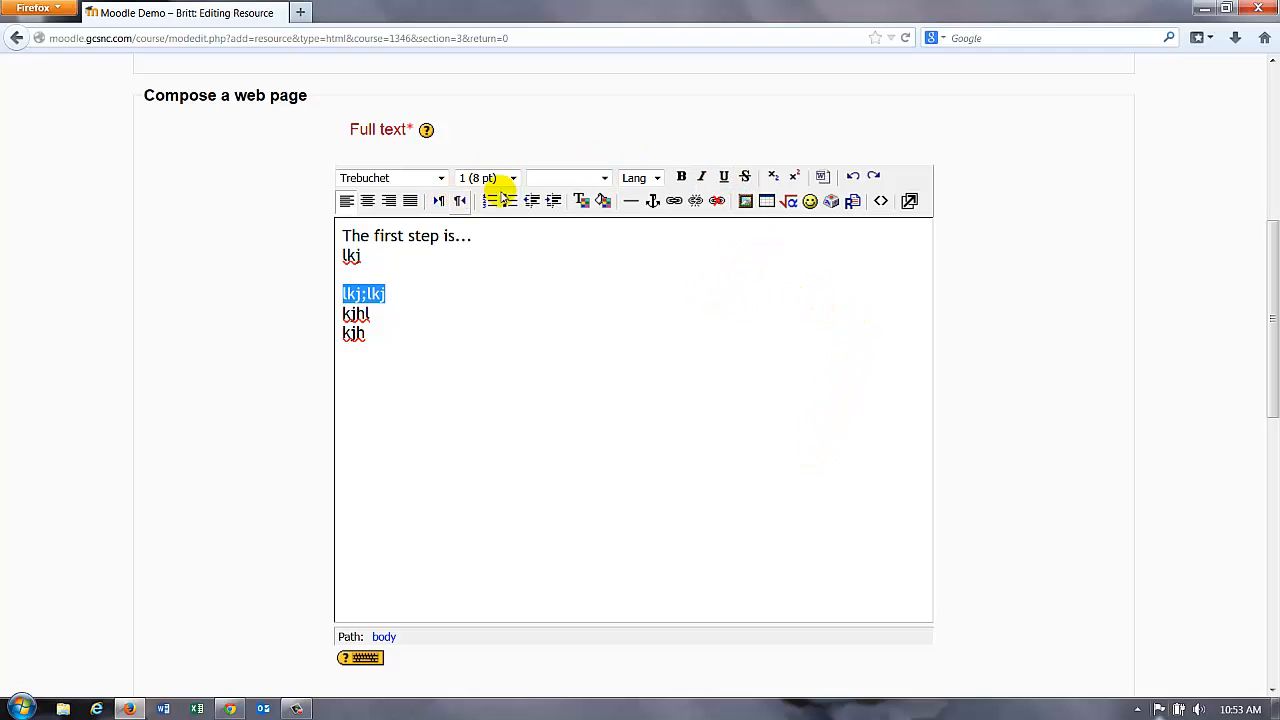
left_click(538, 345)
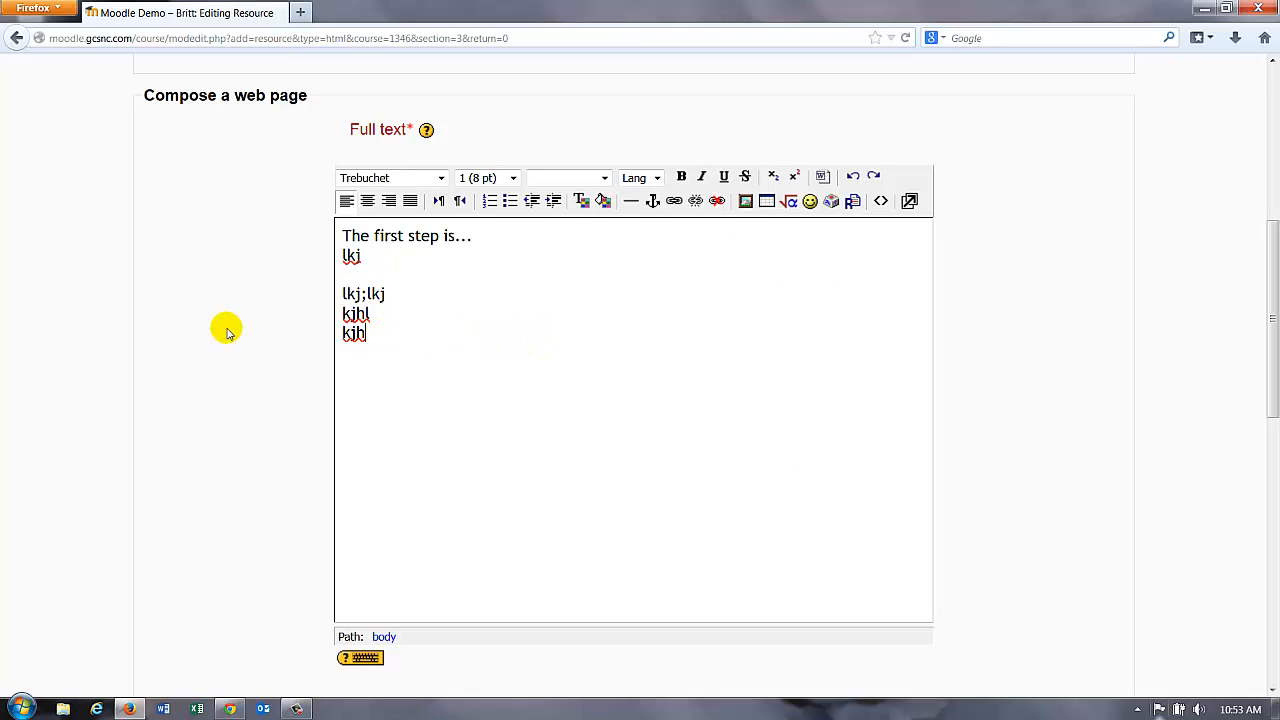
- Save the Assignment 1 web page and return to the course
scroll(210, 330, "down", 5)
scroll(210, 330, "down", 8)
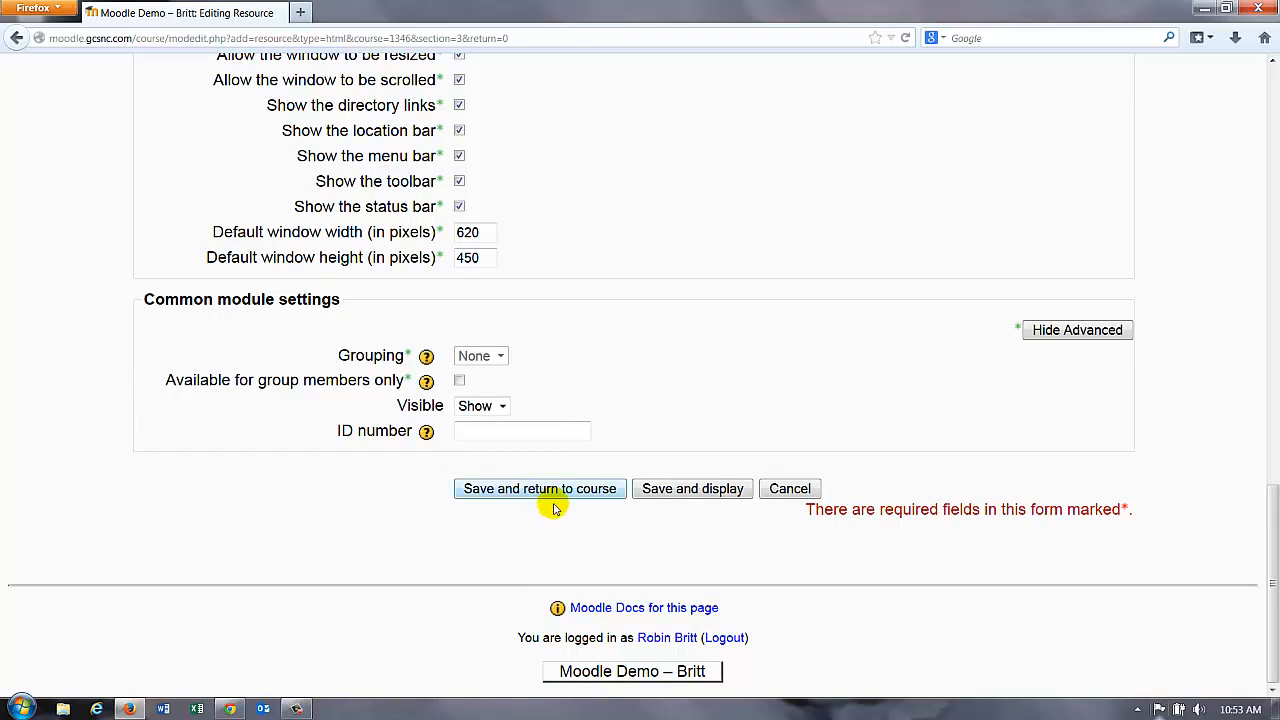
left_click(577, 491)
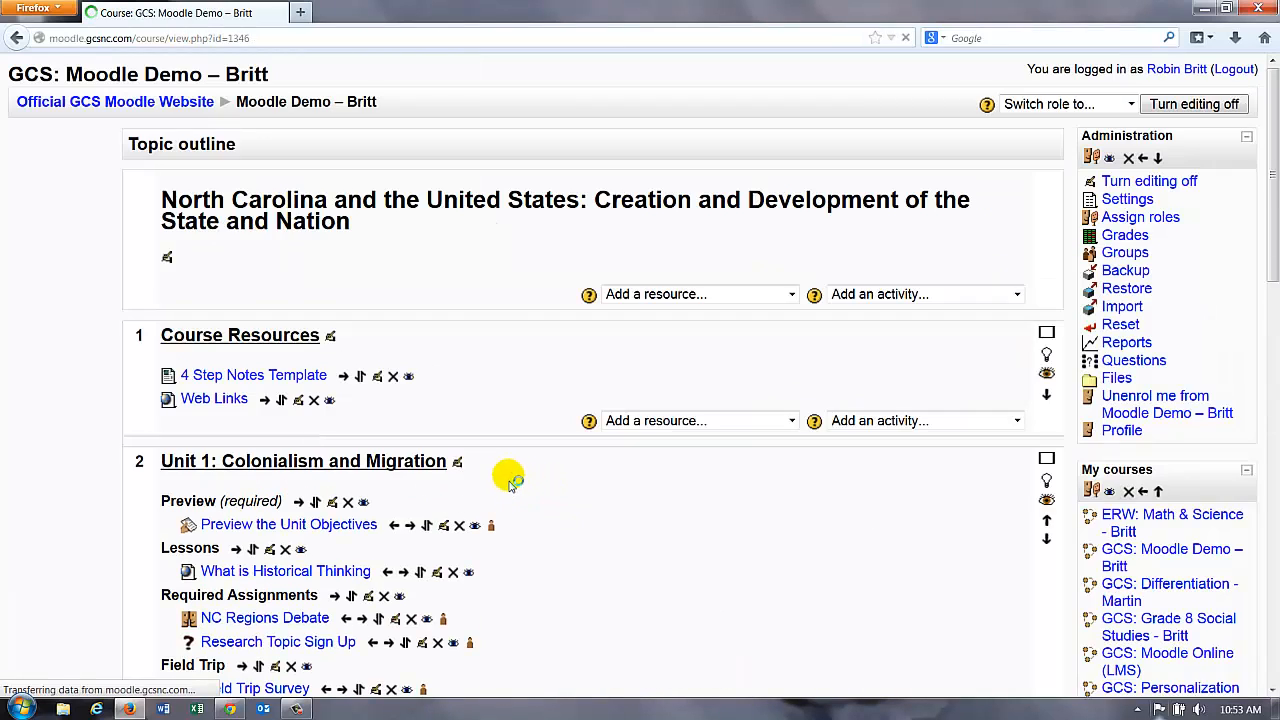
- Indent the Assignment 1 resource one level beneath the Required Work label in the Test Section topic
scroll(548, 466, "down", 10)
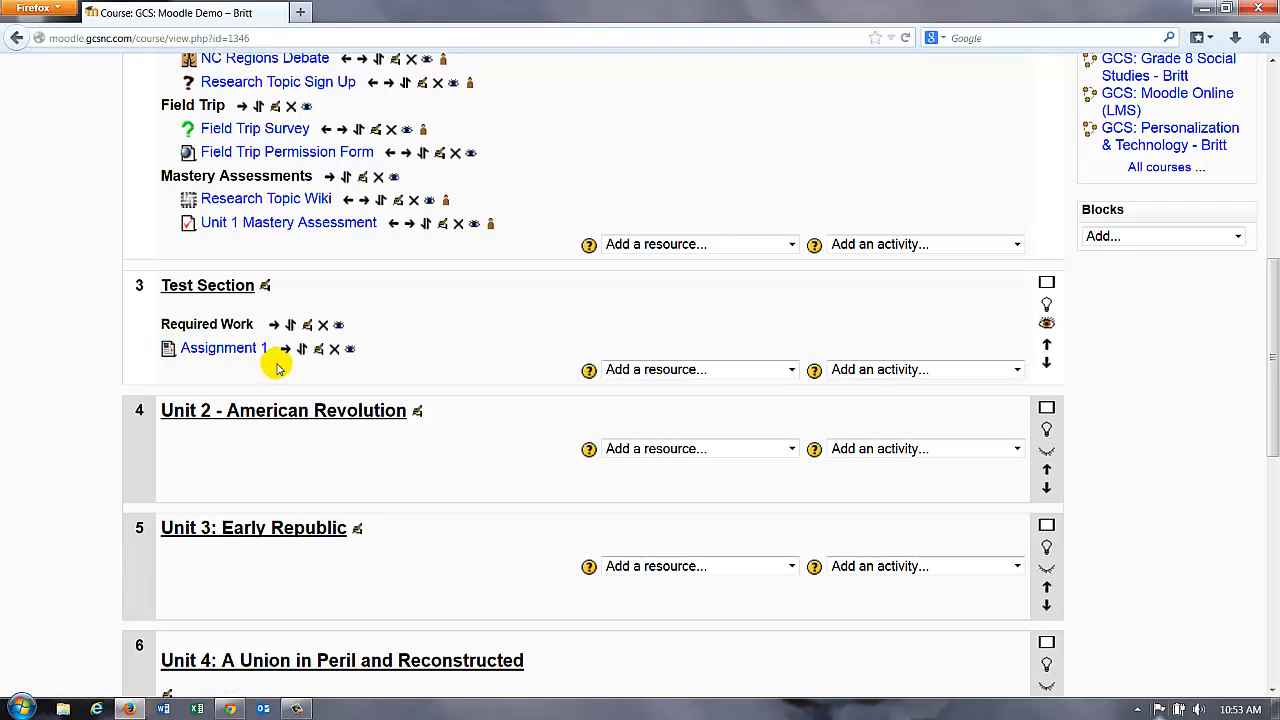
scroll(352, 308, "up", 1)
scroll(350, 300, "up", 4)
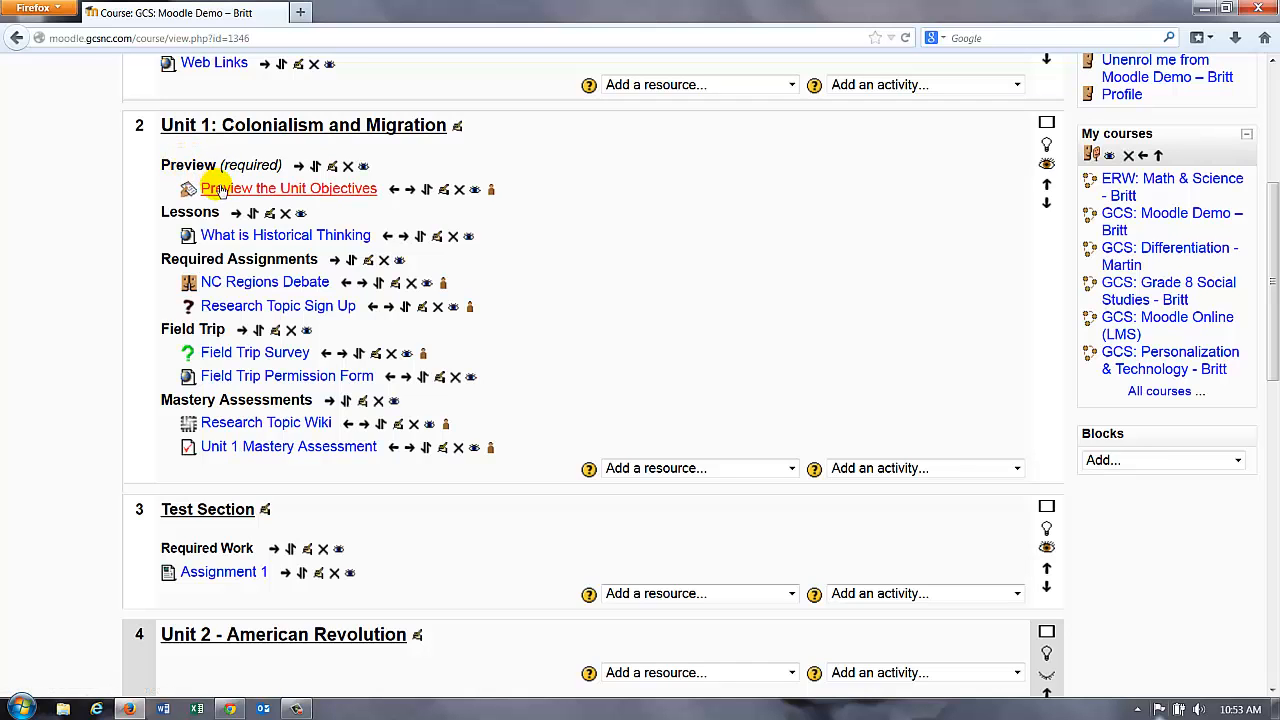
scroll(288, 278, "down", 4)
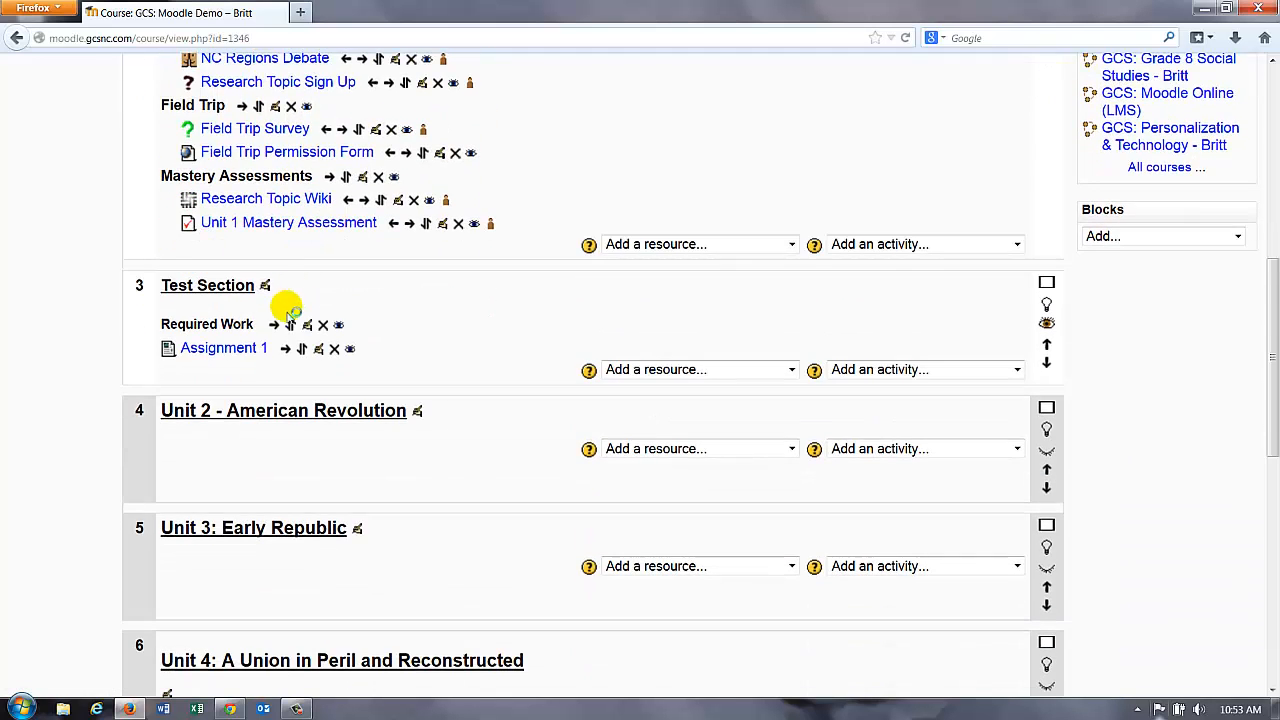
left_click(286, 349)
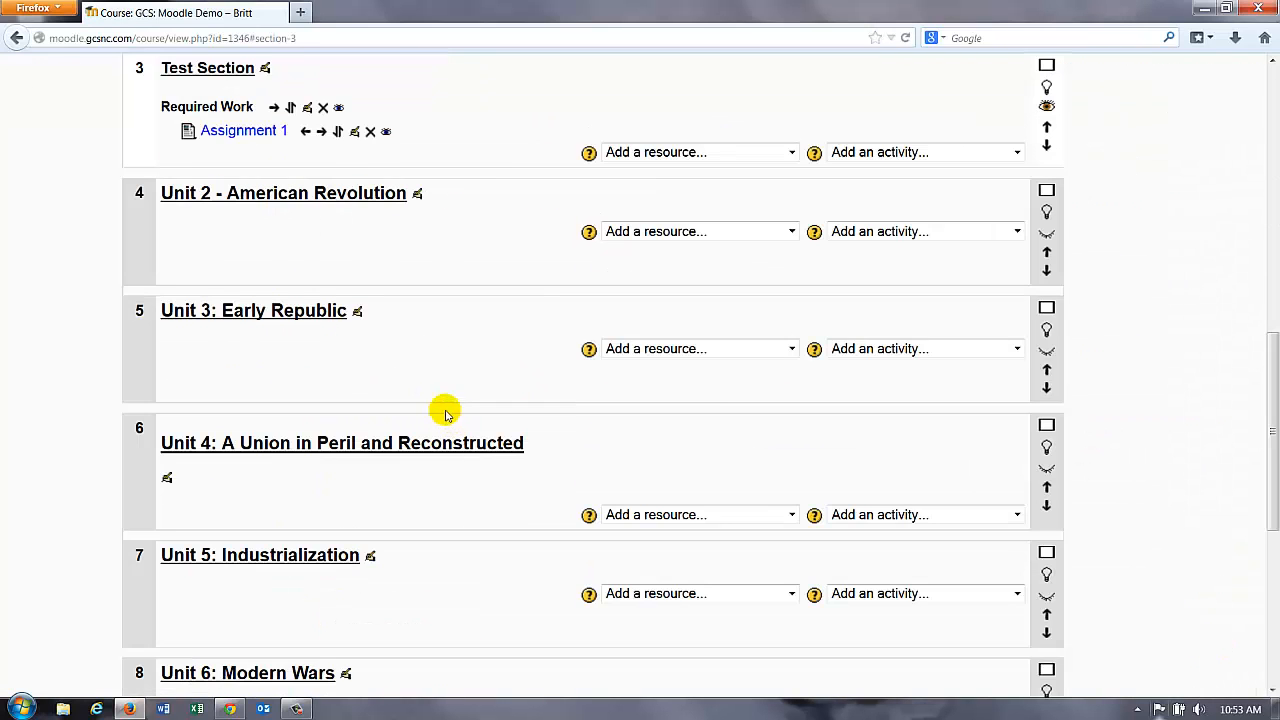
- Rename the Assignment 1 web page in the Test Section as "Assignment 12", then save and display it
scroll(440, 400, "up", 2)
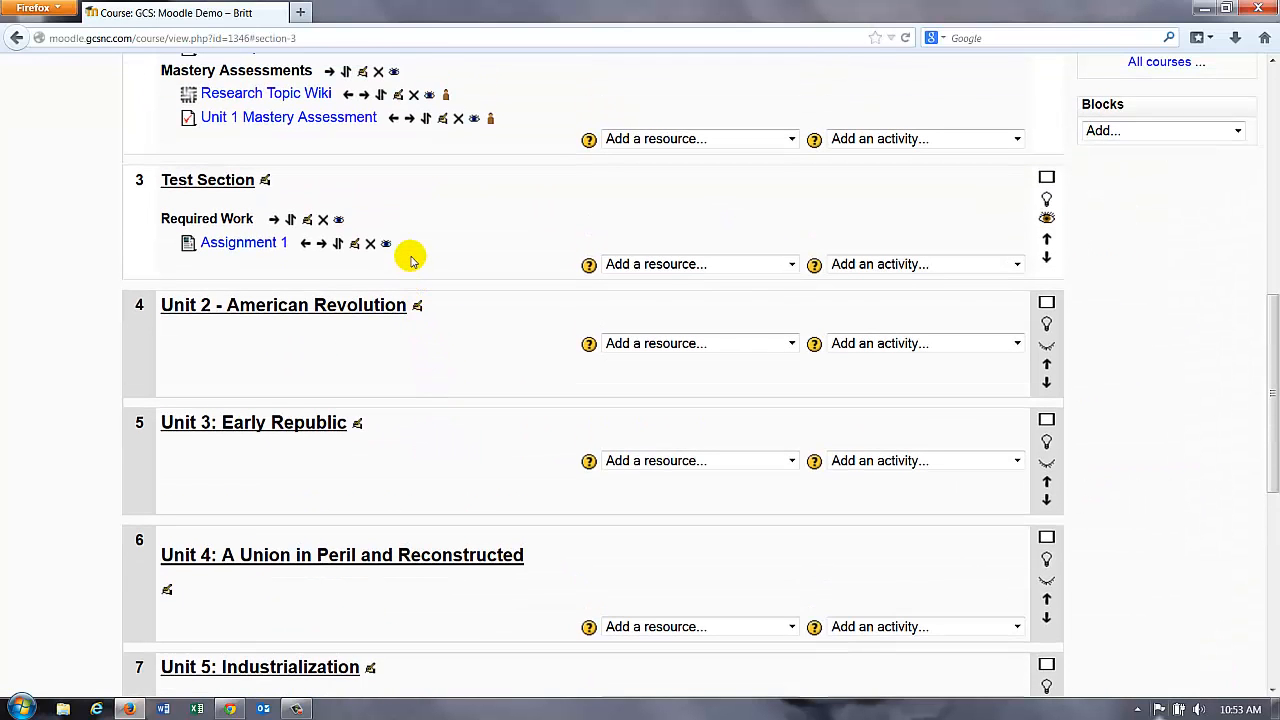
left_click(355, 244)
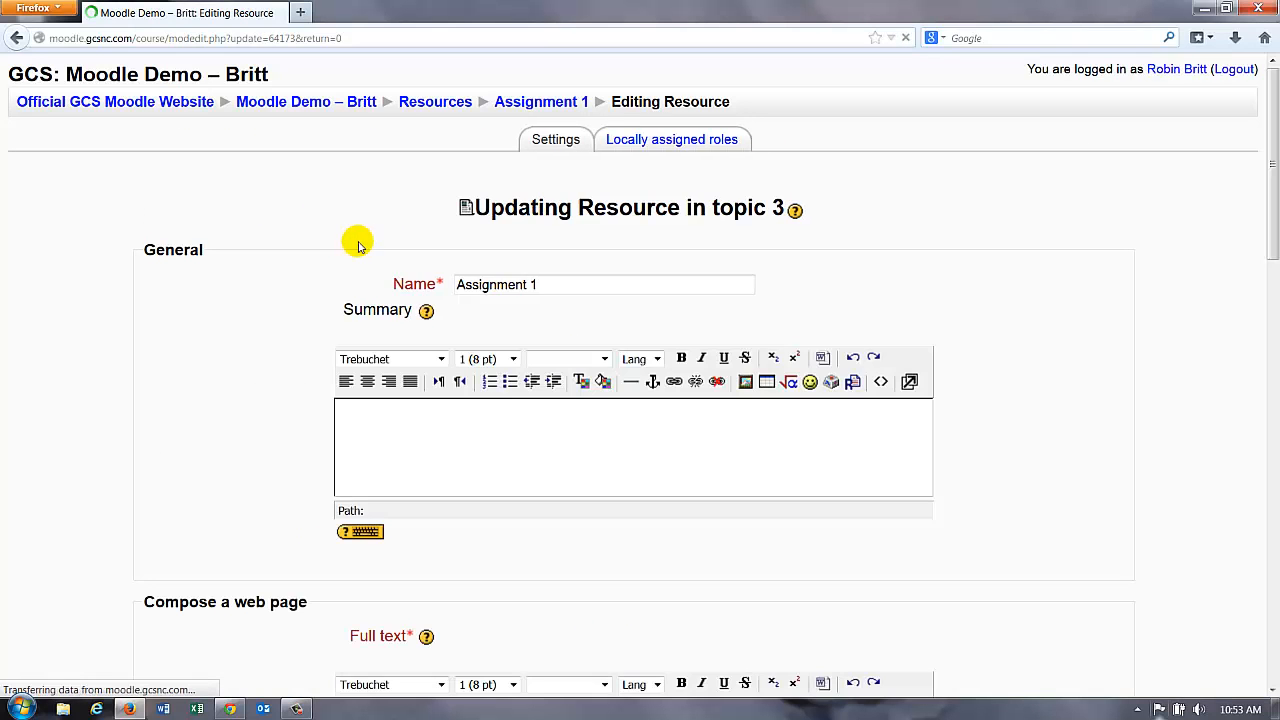
left_click(555, 285)
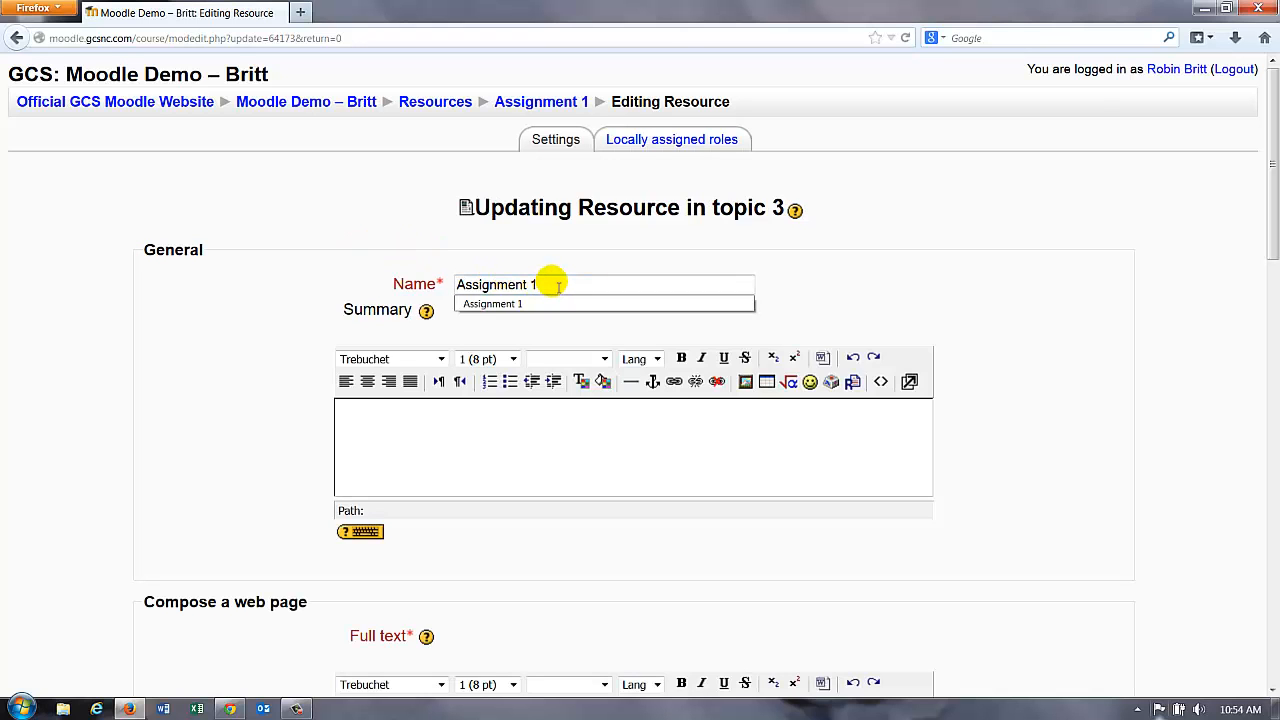
type("2")
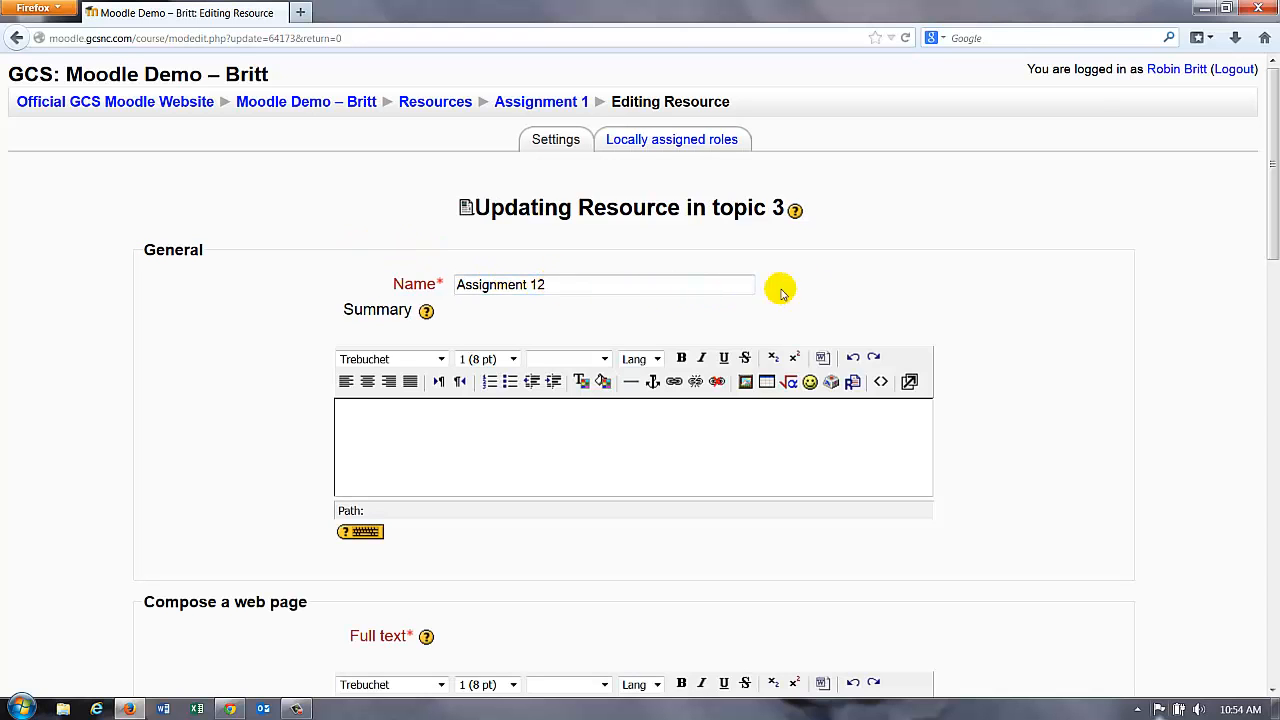
scroll(870, 285, "down", 4)
scroll(860, 300, "down", 12)
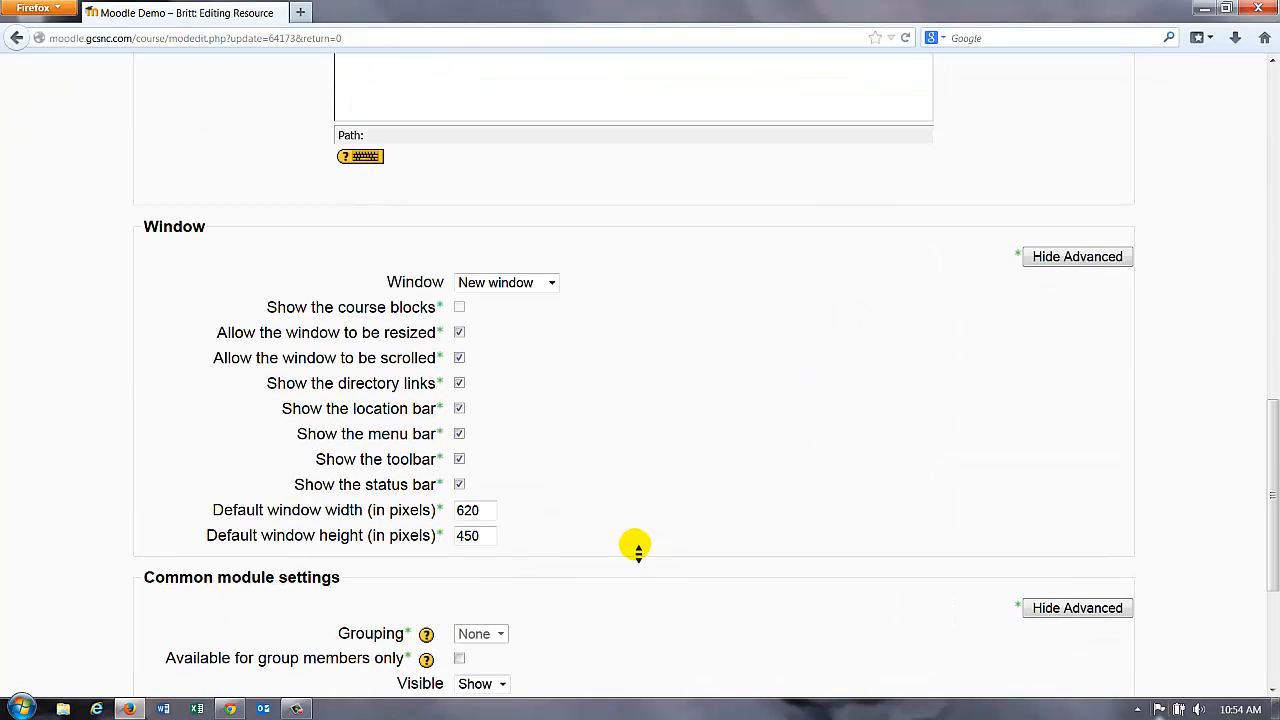
scroll(634, 550, "down", 5)
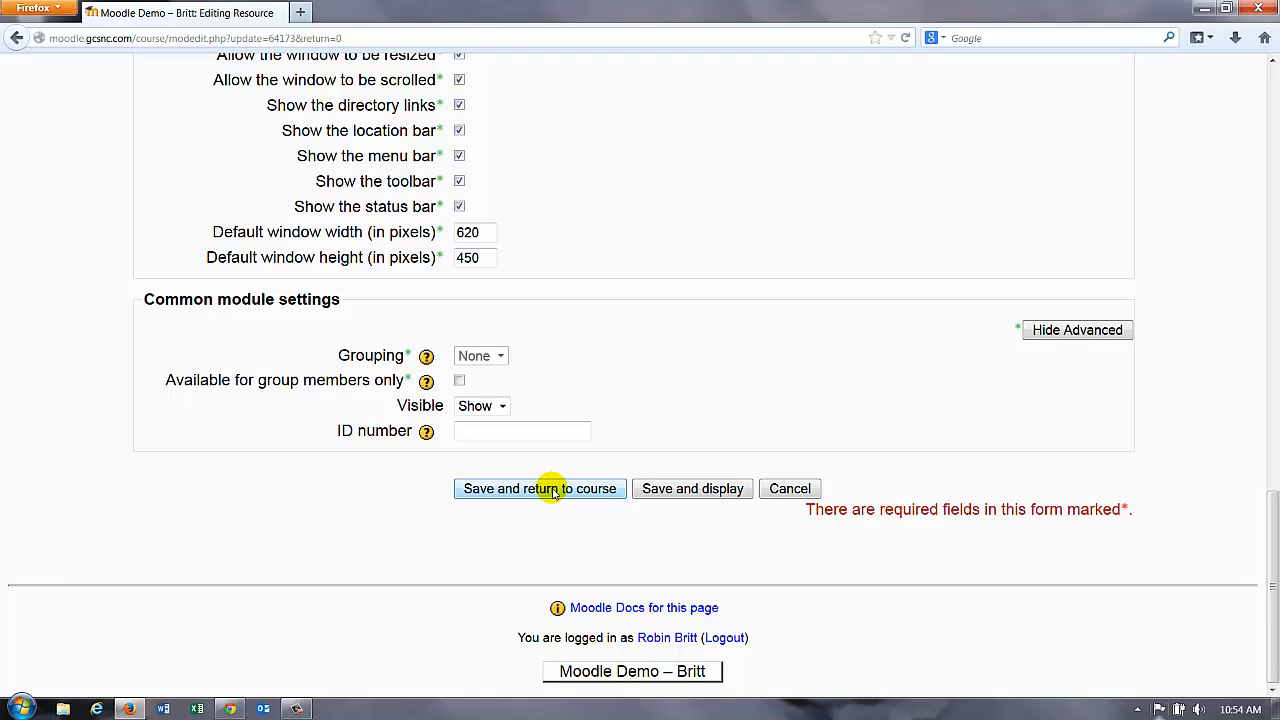
left_click(695, 490)
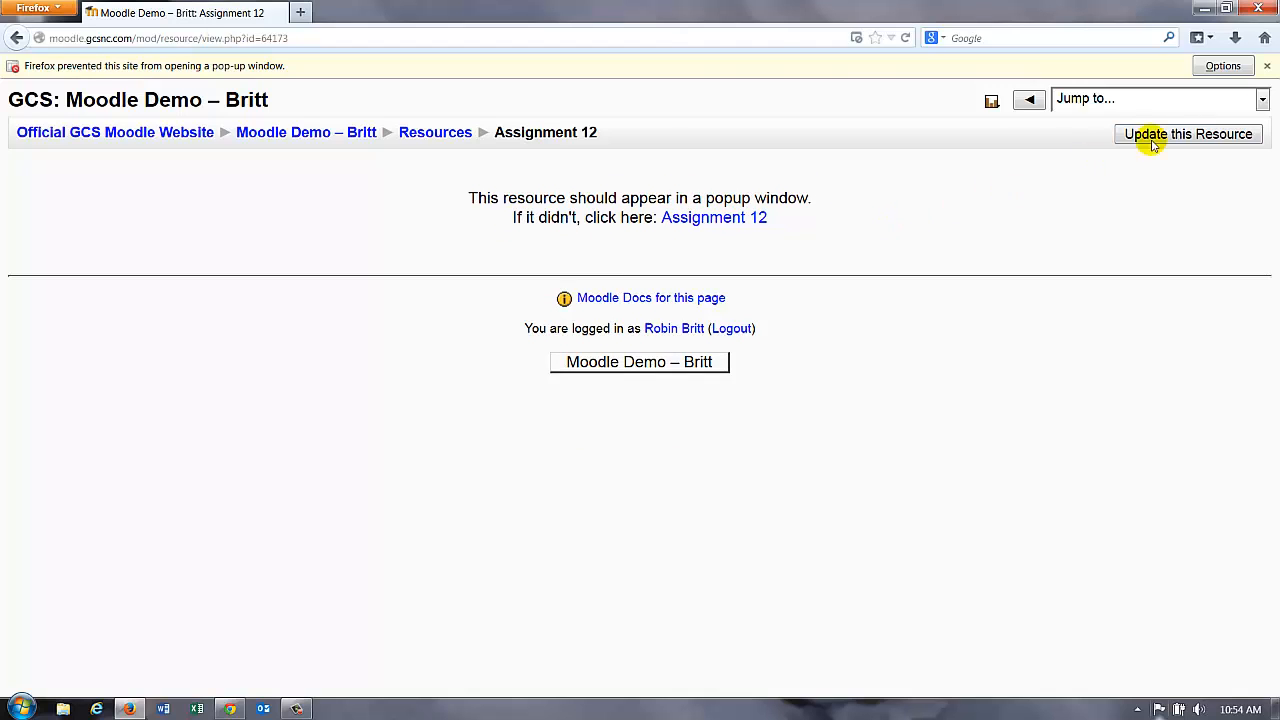
- Allow pop-ups for moodle.gcsnc.com and return to the Moodle Demo course page
left_click(1236, 66)
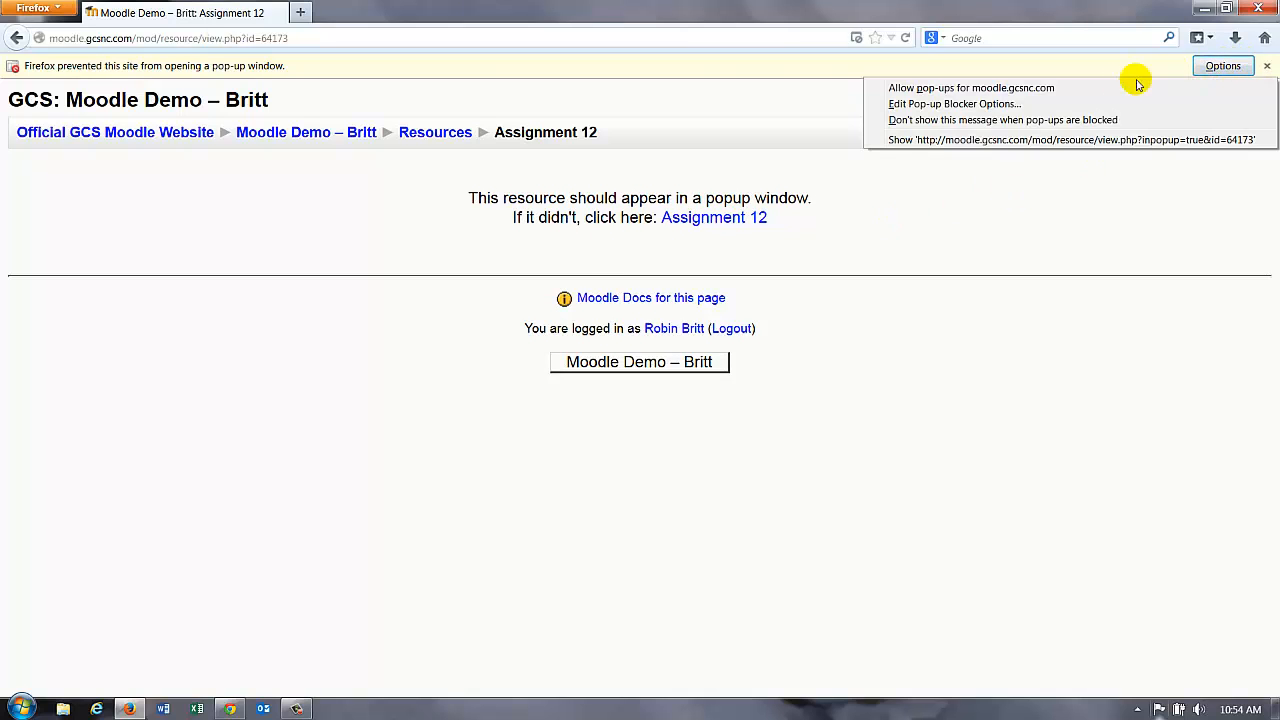
left_click(1018, 88)
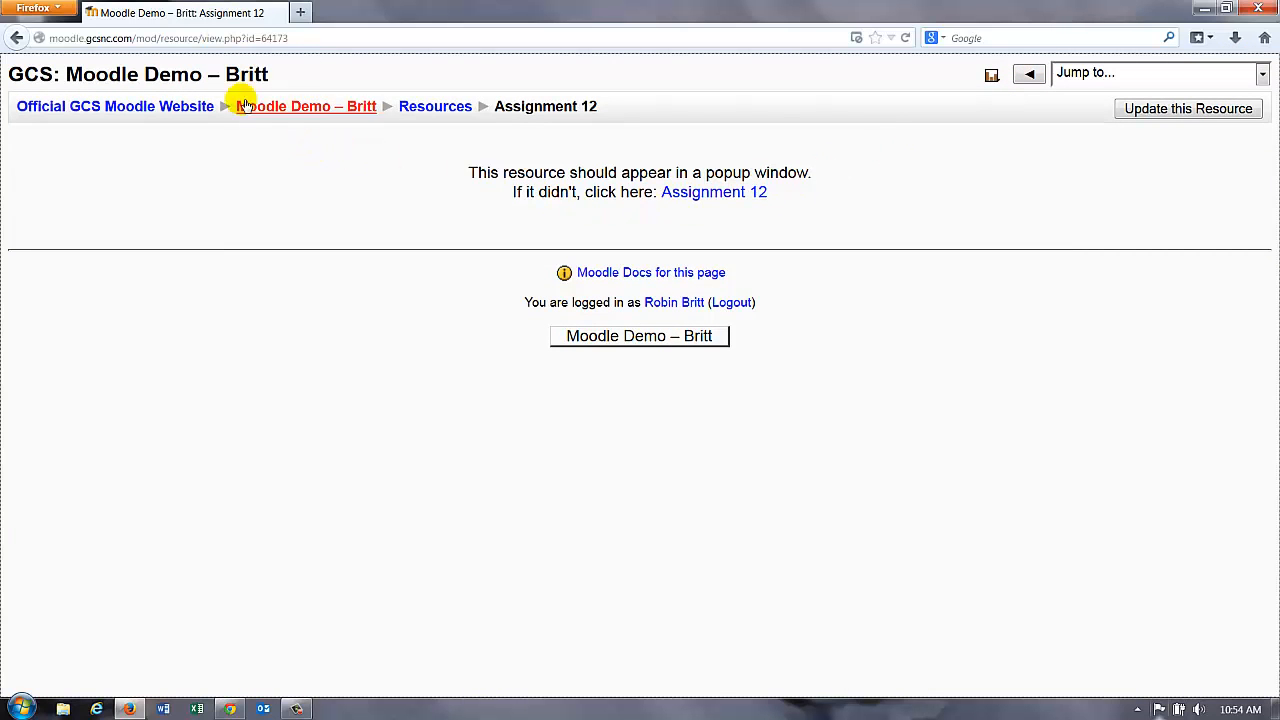
left_click(310, 106)
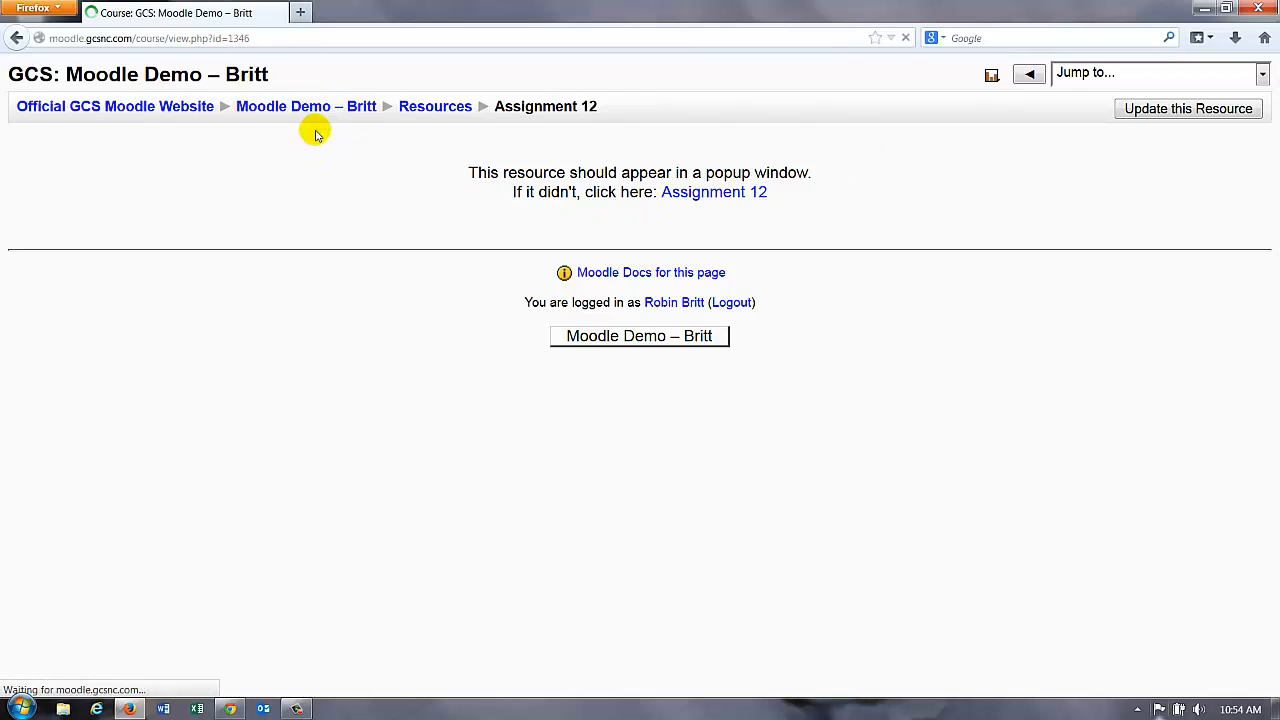
- View the Assignment 12 page from the Test Section in its pop-up window and close that window
scroll(370, 380, "down", 5)
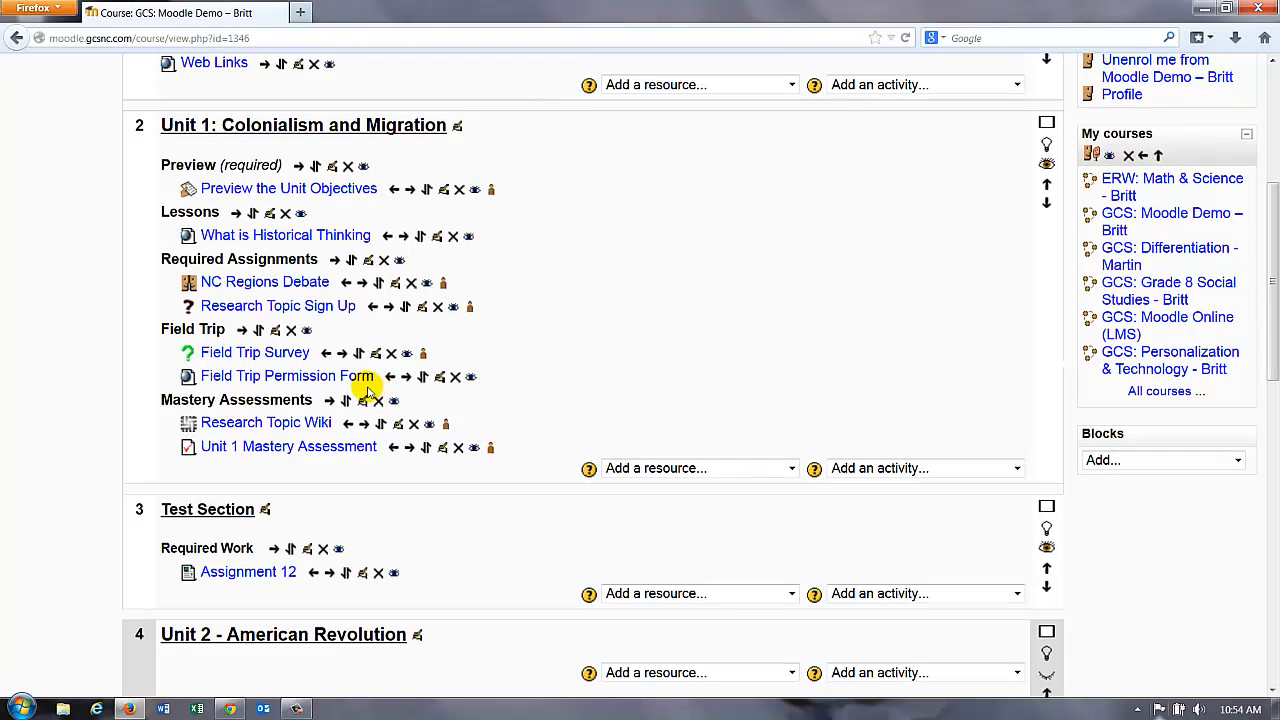
left_click(243, 571)
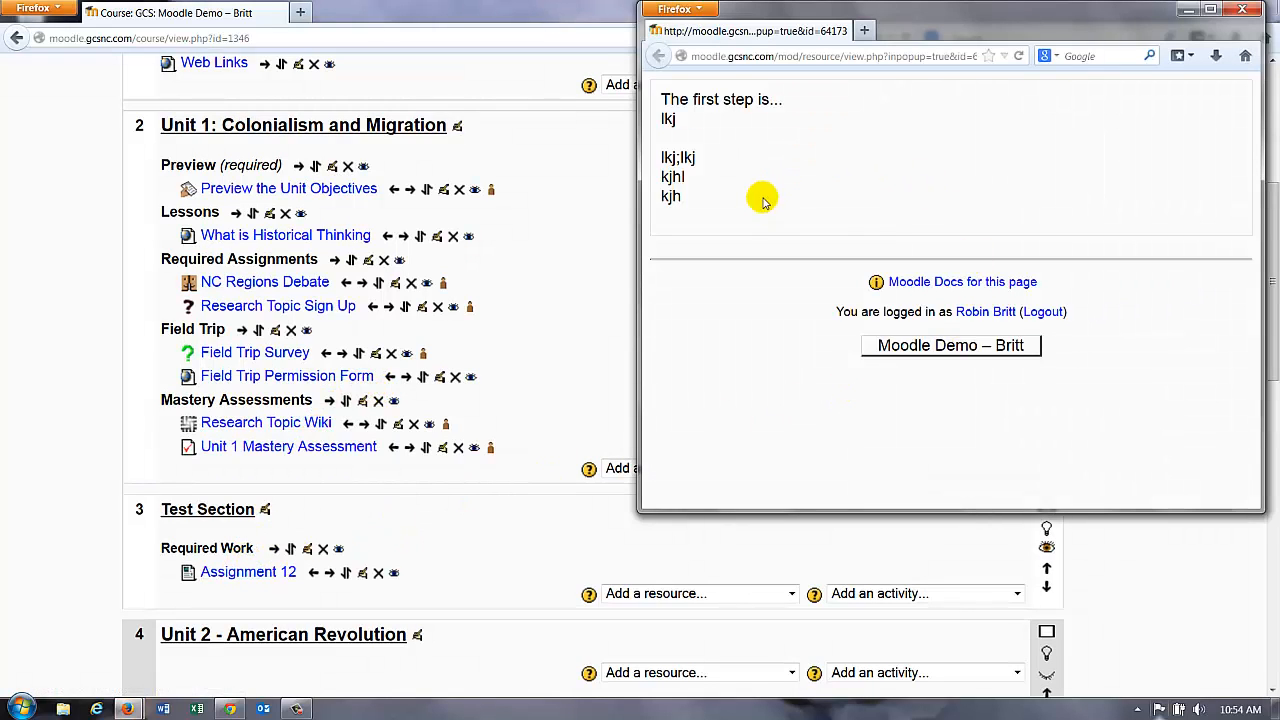
left_click(1240, 10)
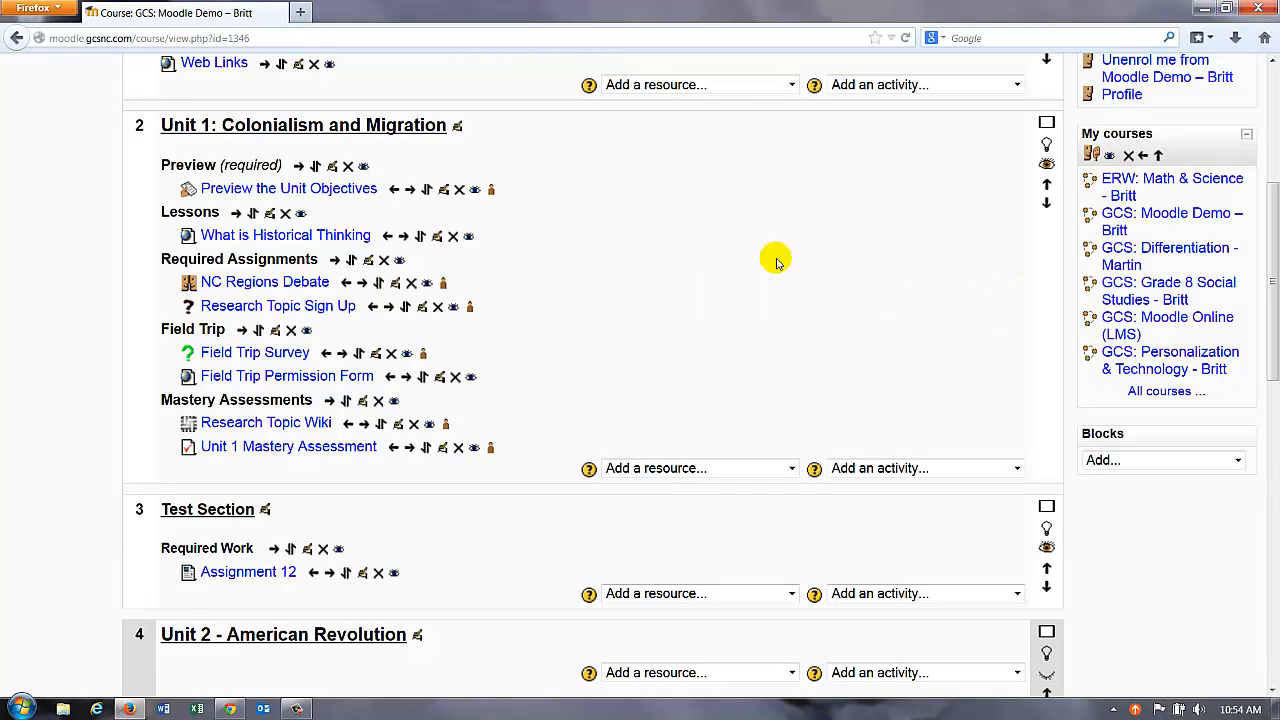
- Start deleting the Assignment 12 resource from the Test Section, but decline the deletion
scroll(551, 385, "down", 1)
scroll(551, 385, "down", 3)
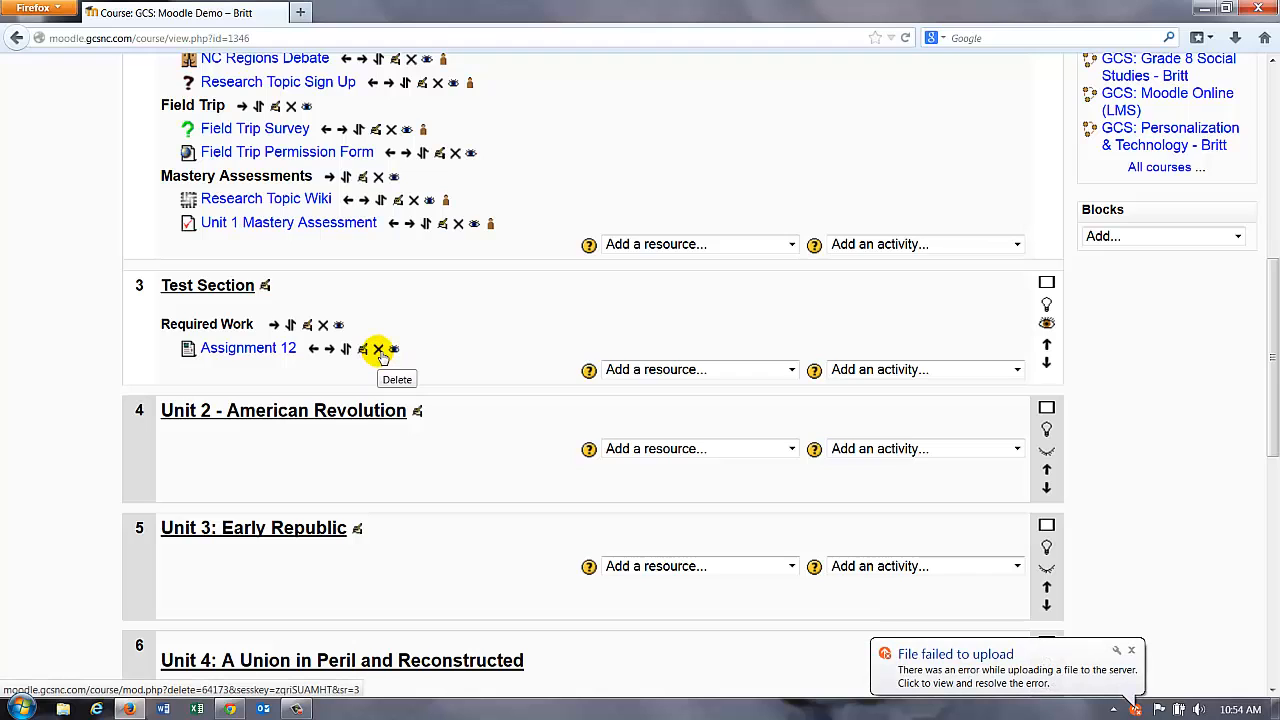
left_click(379, 349)
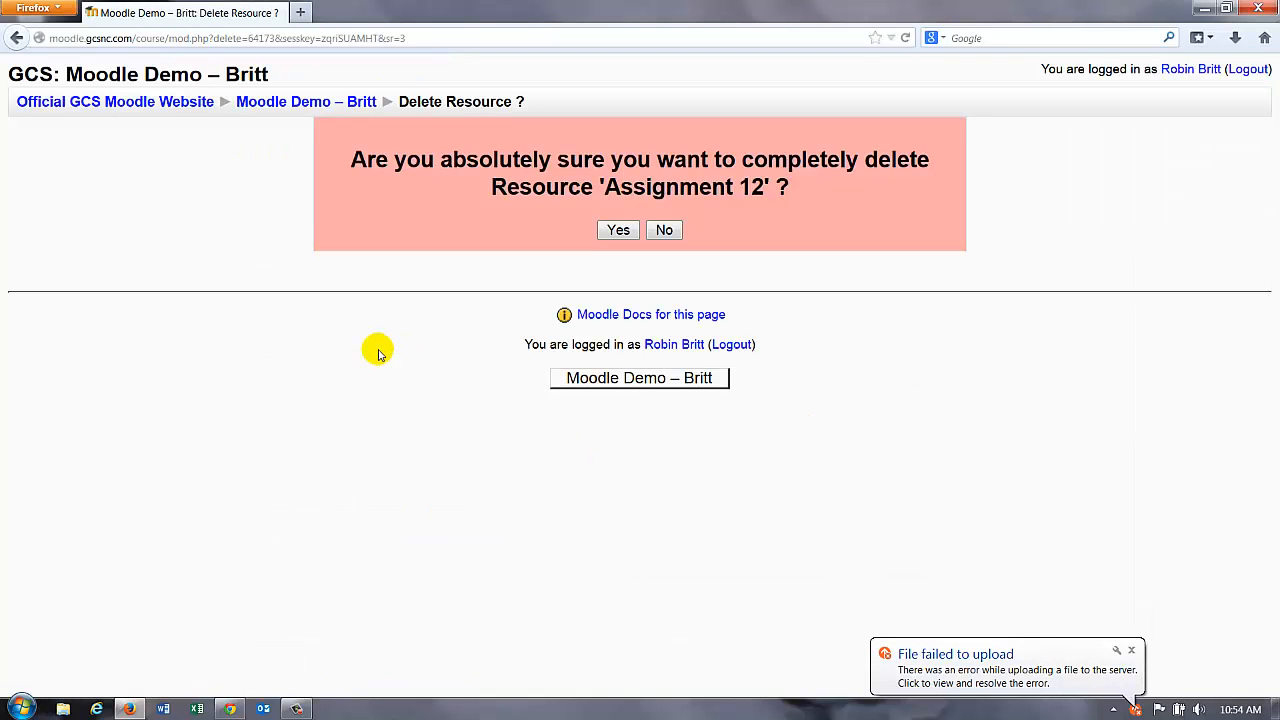
left_click(662, 231)
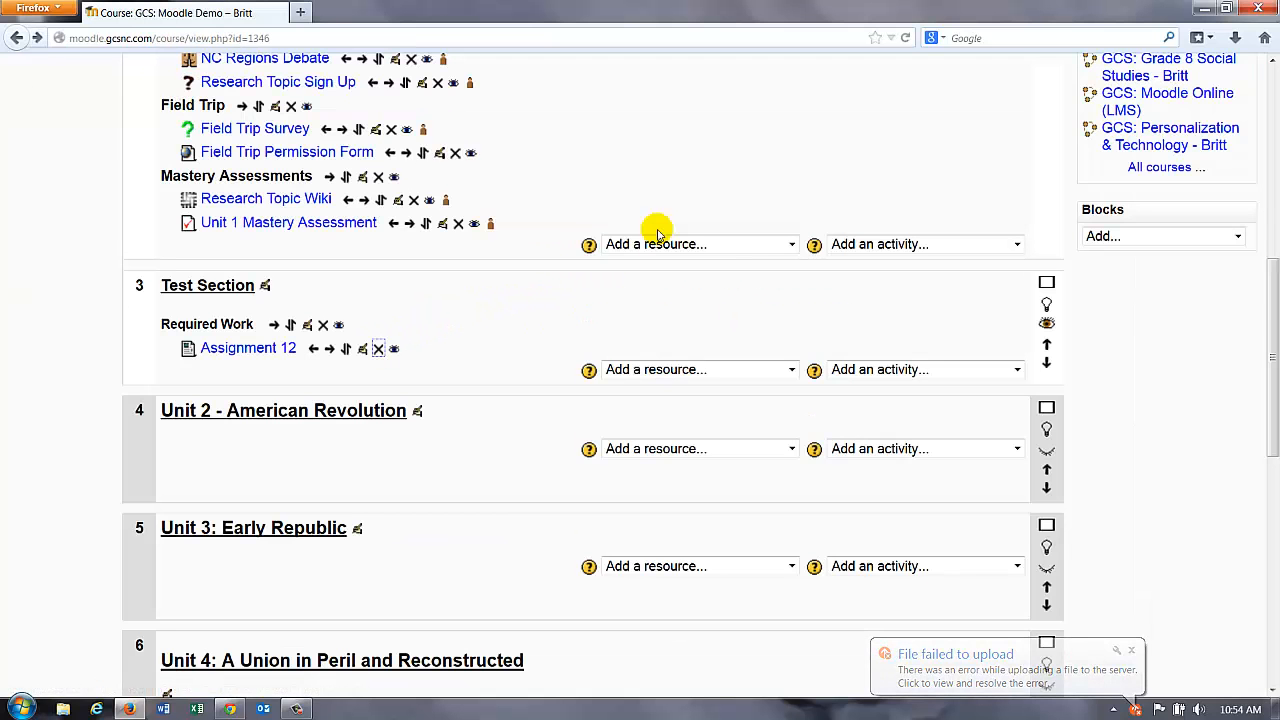
- Dismiss the file upload notification and review the resource types available for the Test Section without adding one
left_click(1131, 652)
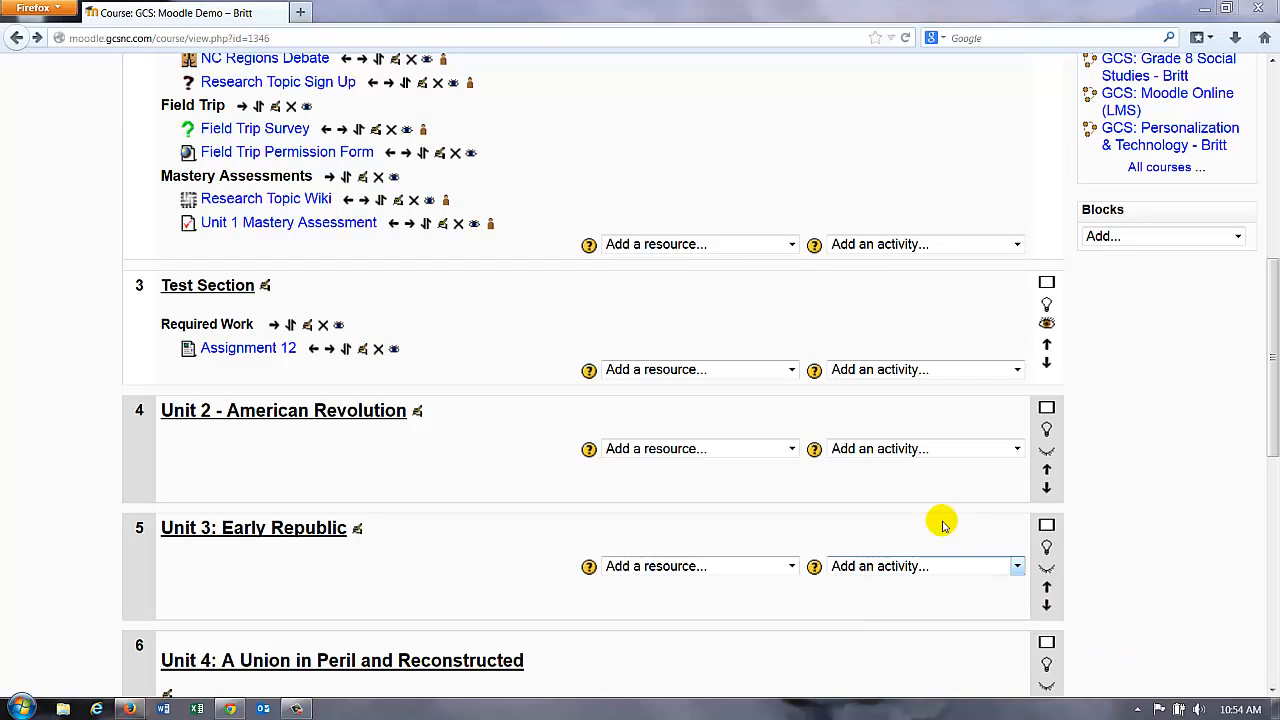
left_click(688, 370)
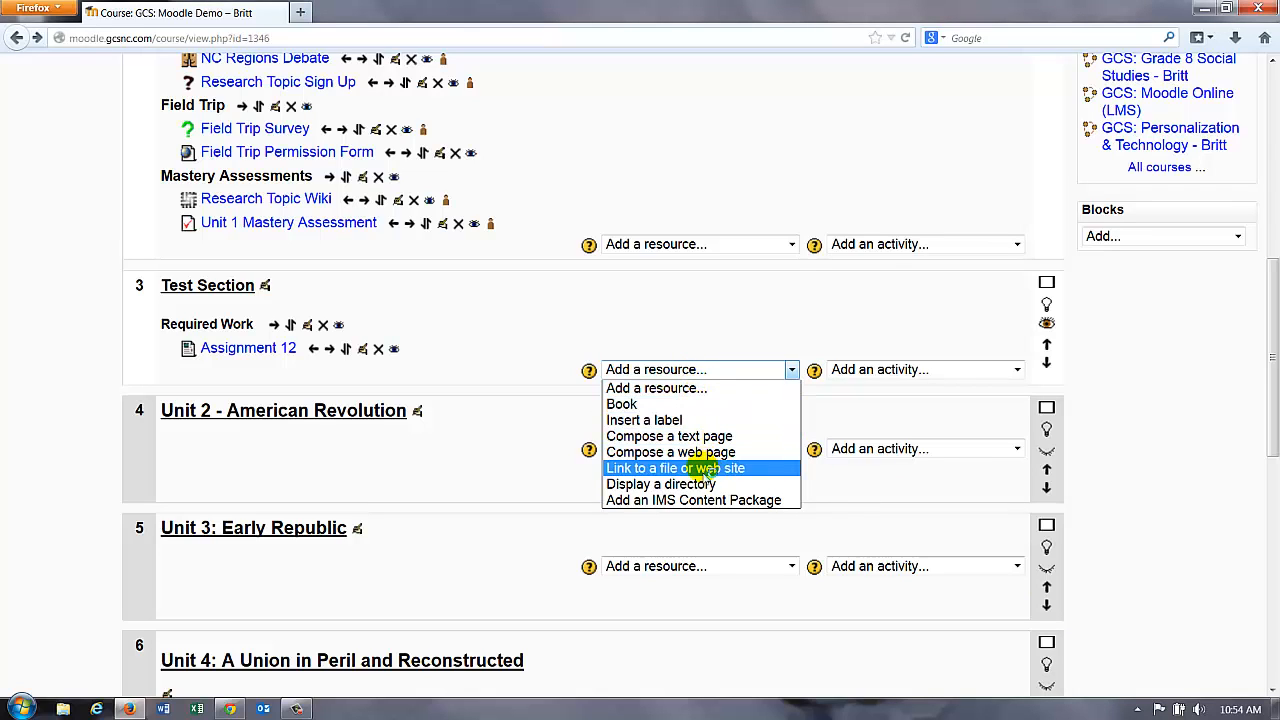
left_click(600, 322)
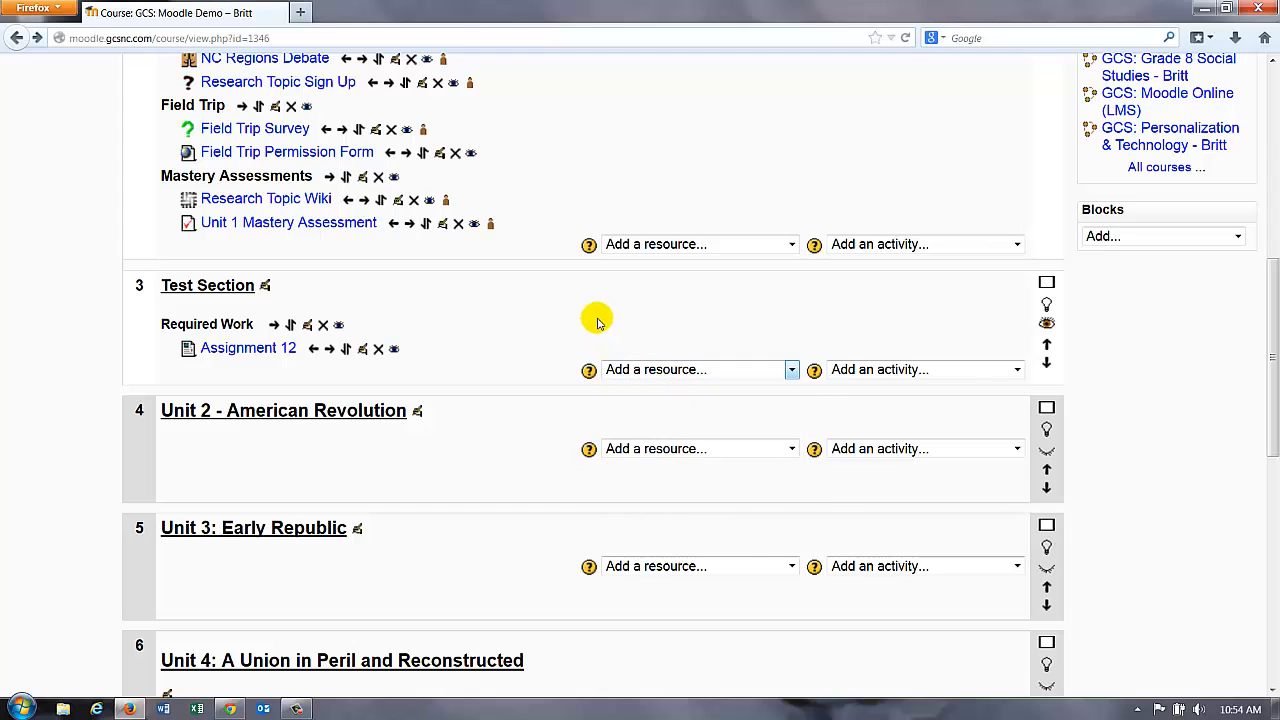
- Open gcsnc.com in a new browser tab and copy the full address of the loaded page
left_click(300, 12)
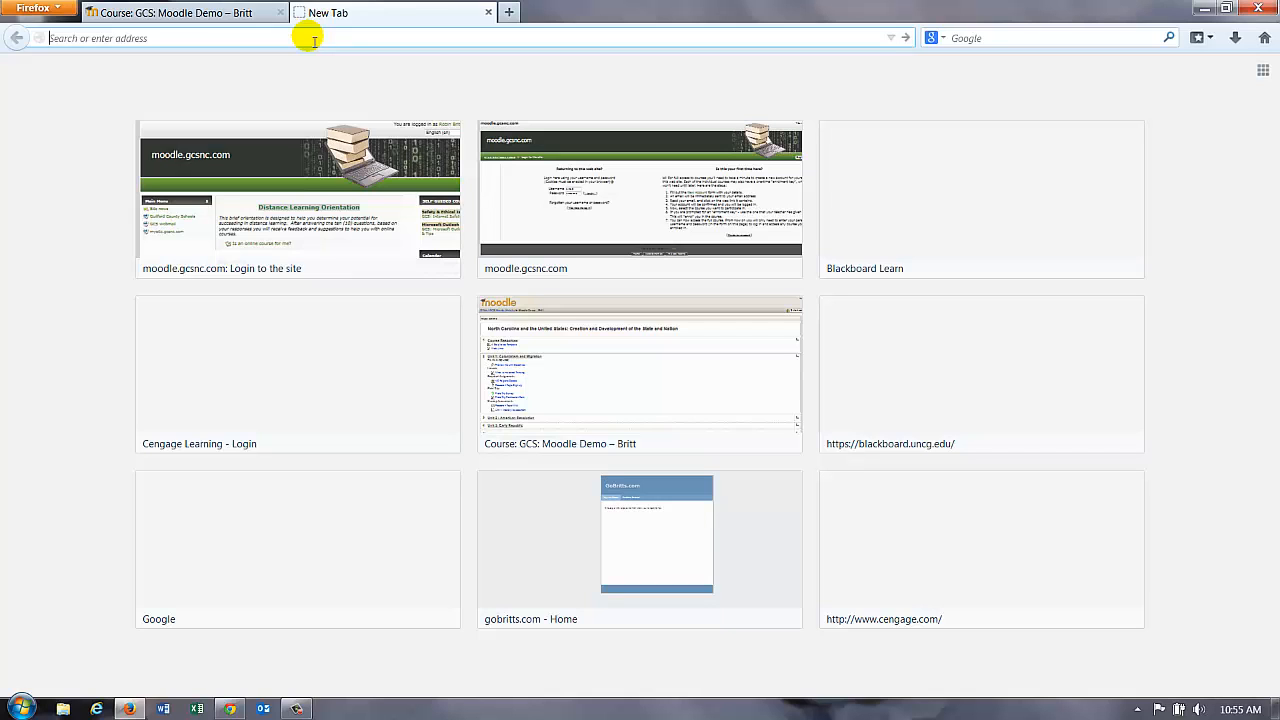
type("gcsnc.com")
key("Return")
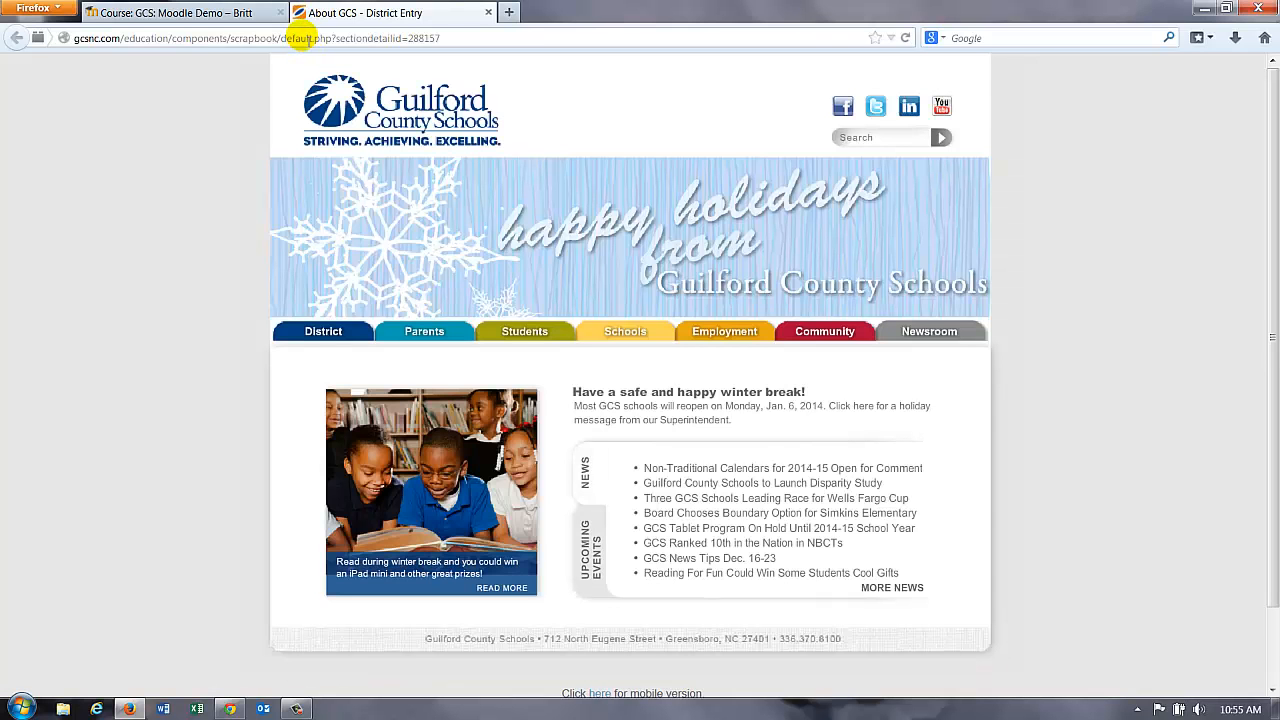
left_click(300, 38)
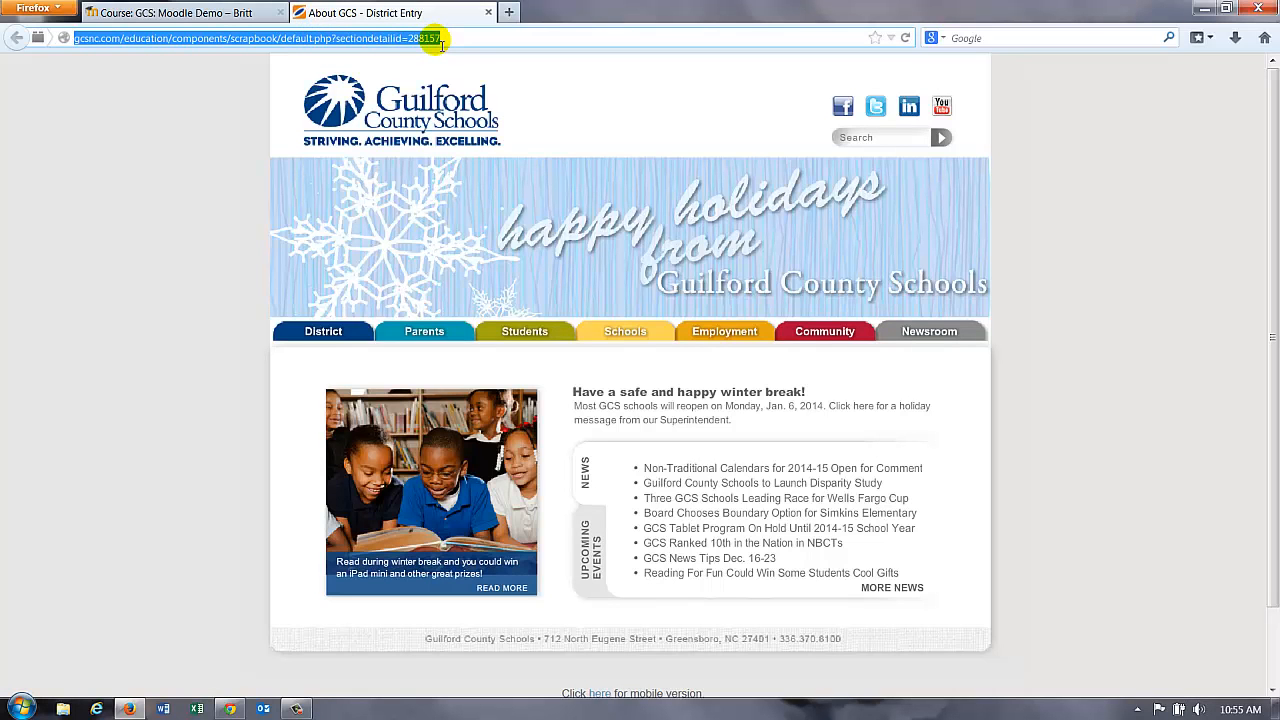
right_click(364, 40)
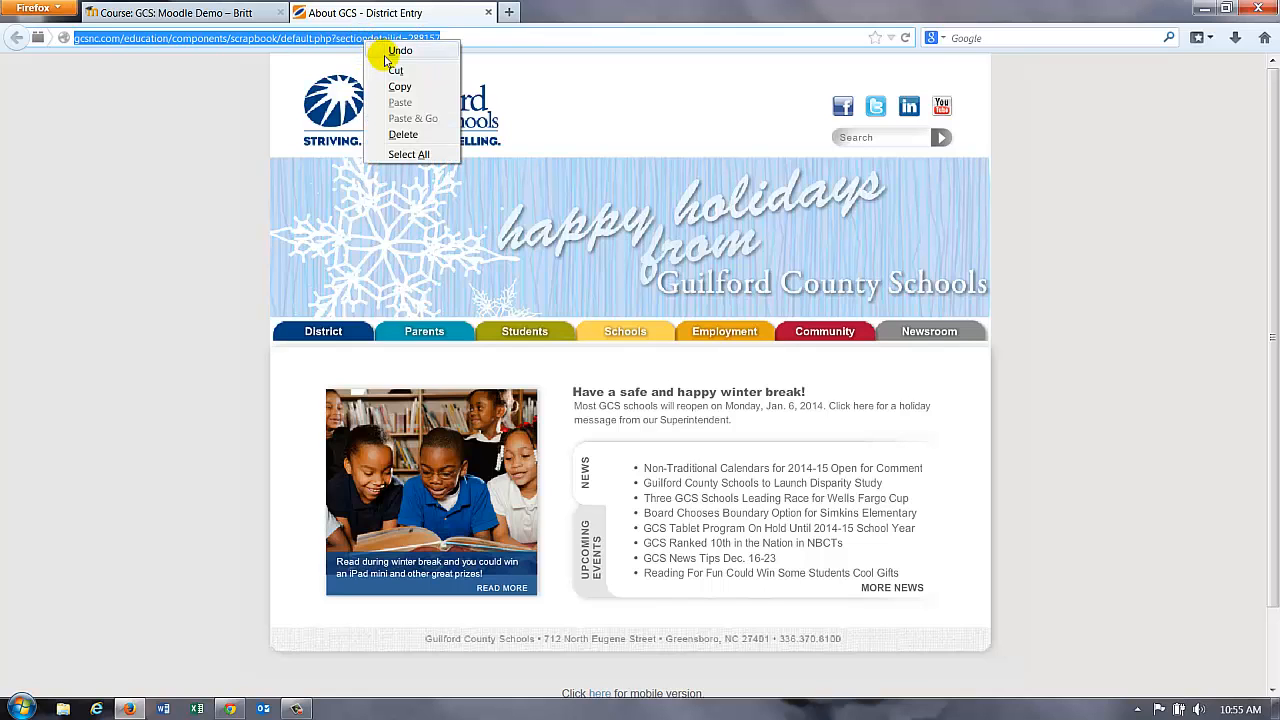
left_click(399, 87)
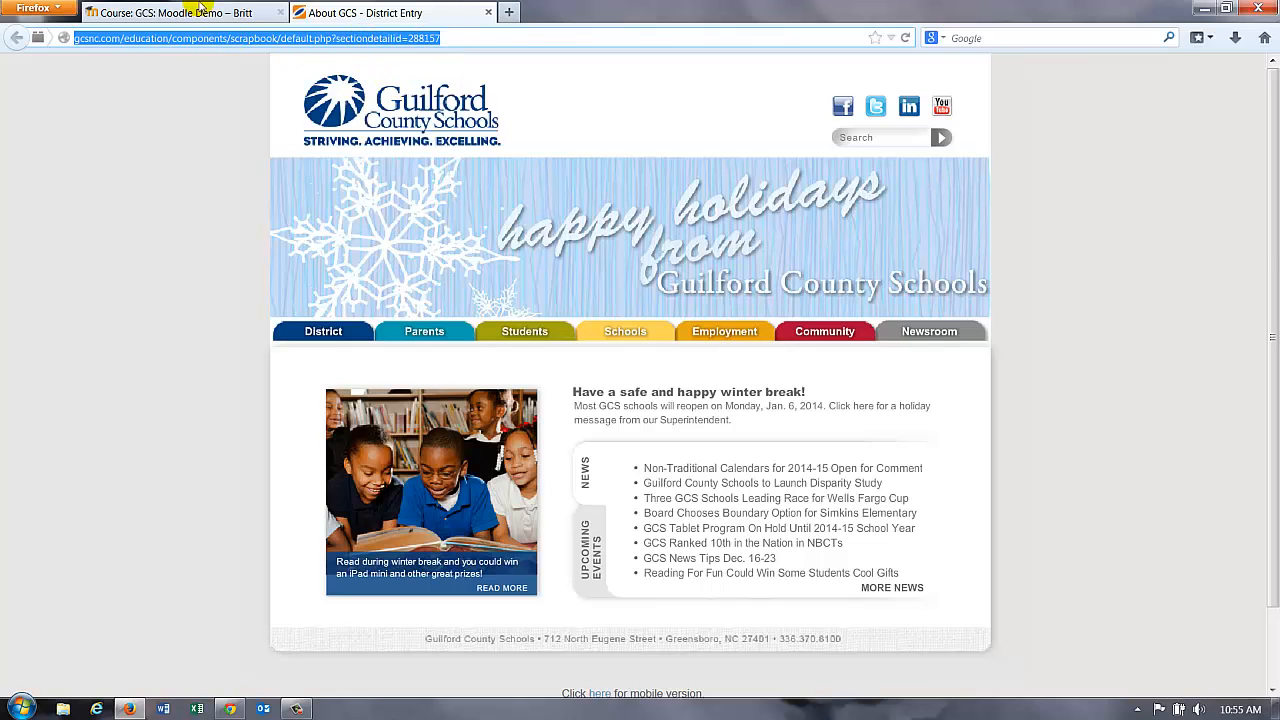
- Back in the Moodle course, add a file or web site link to the Test Section named "Video on the 3 laws of motion"
left_click(195, 12)
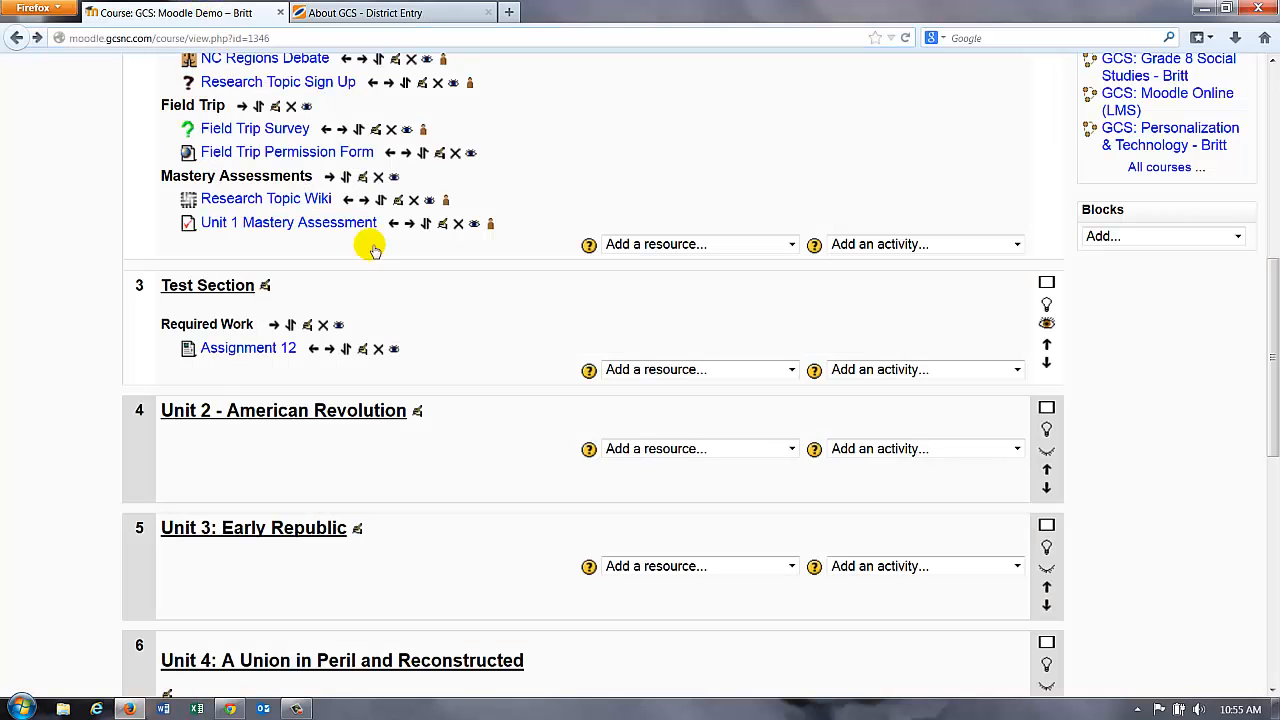
left_click(645, 369)
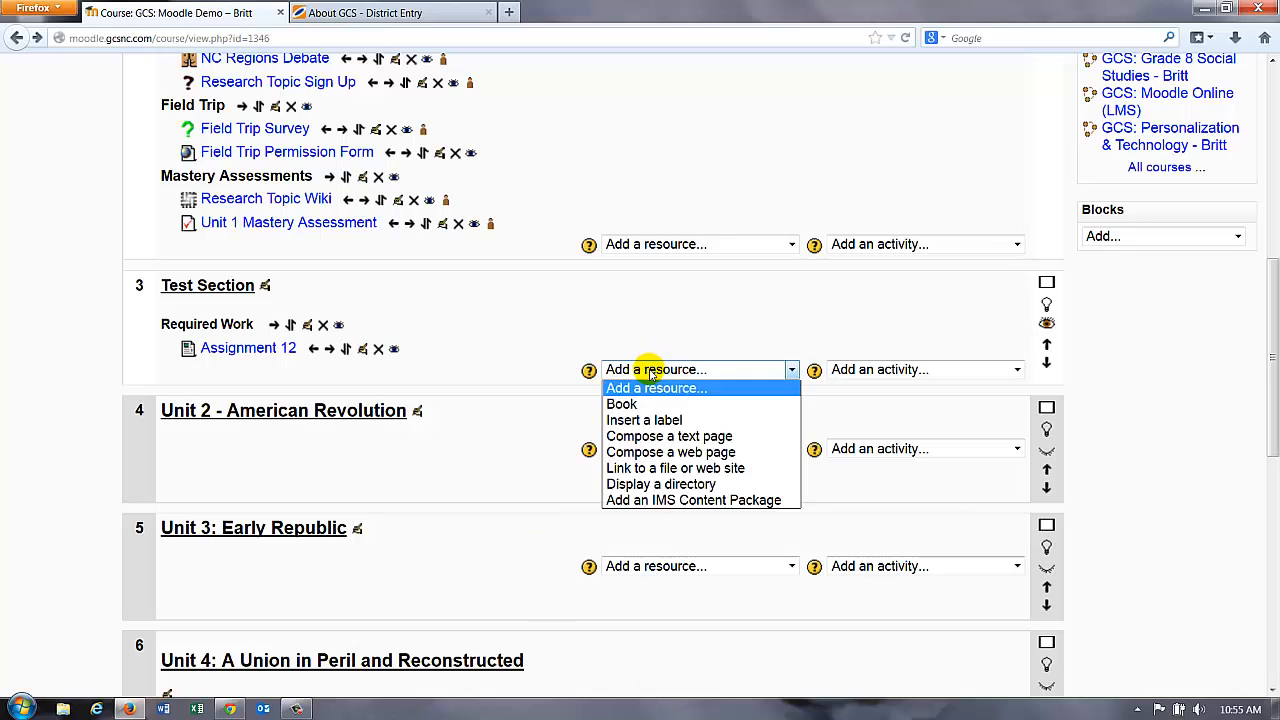
left_click(645, 468)
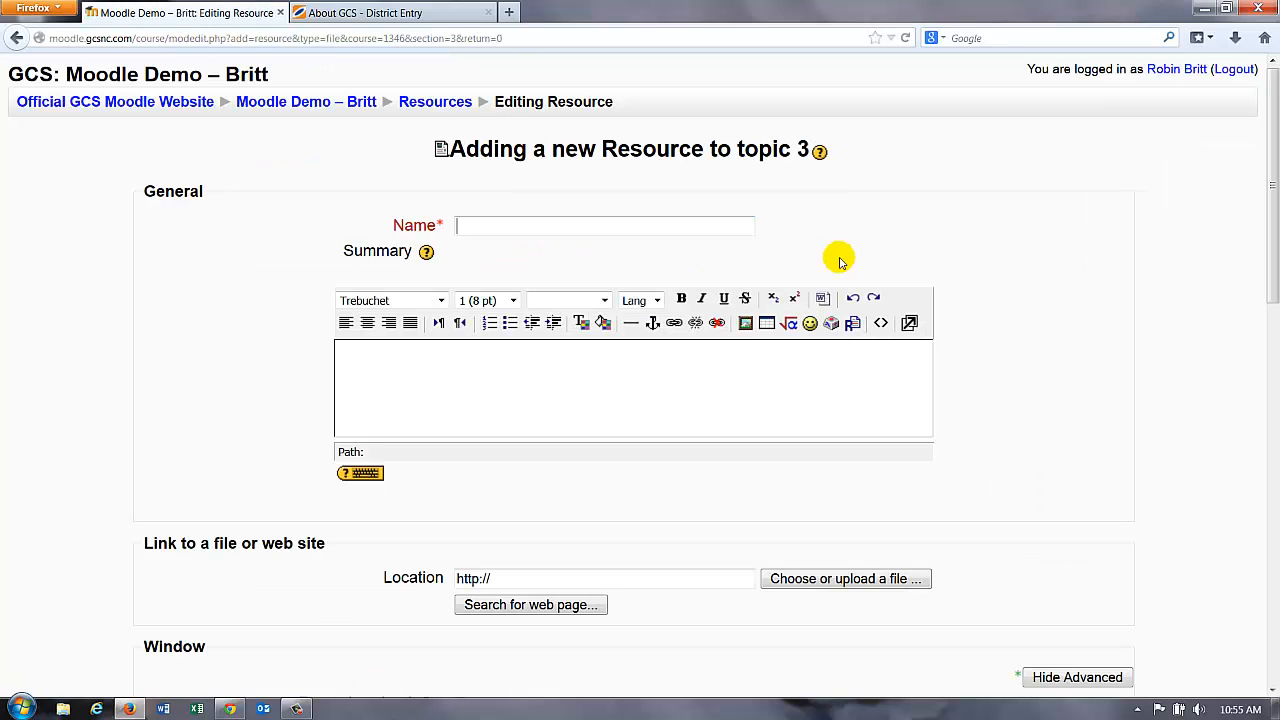
double_click(683, 234)
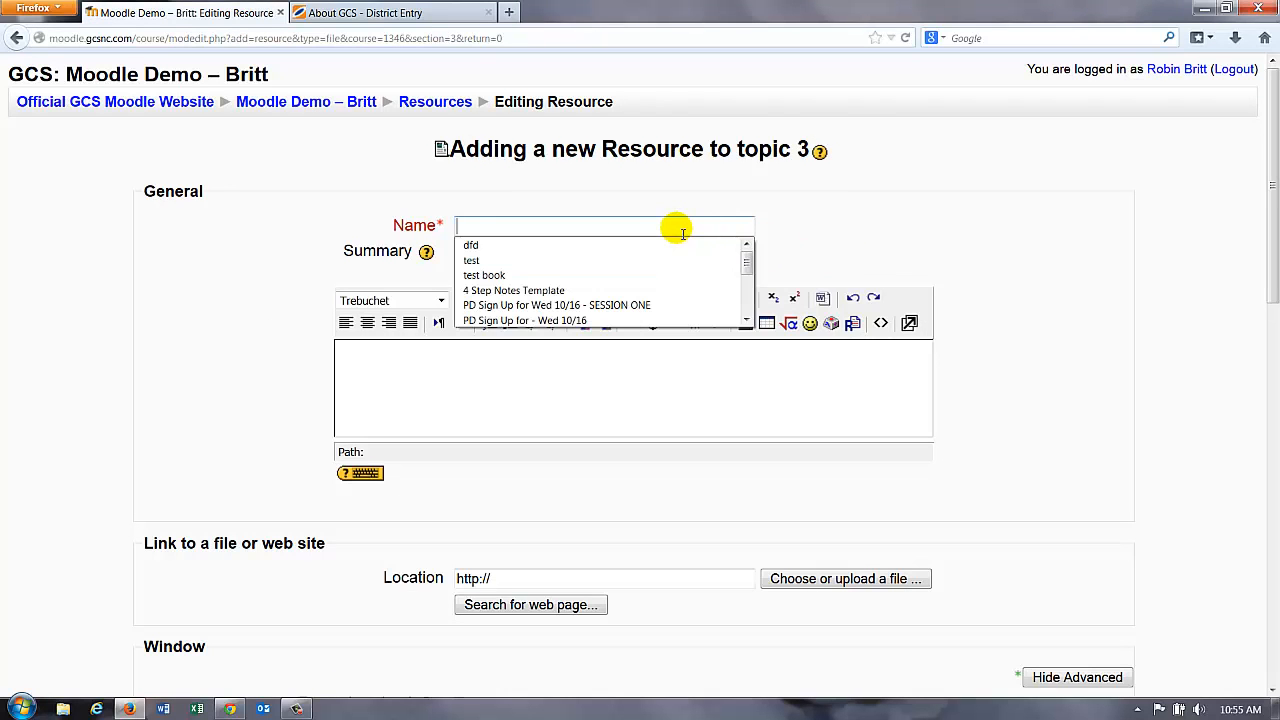
type("Vide")
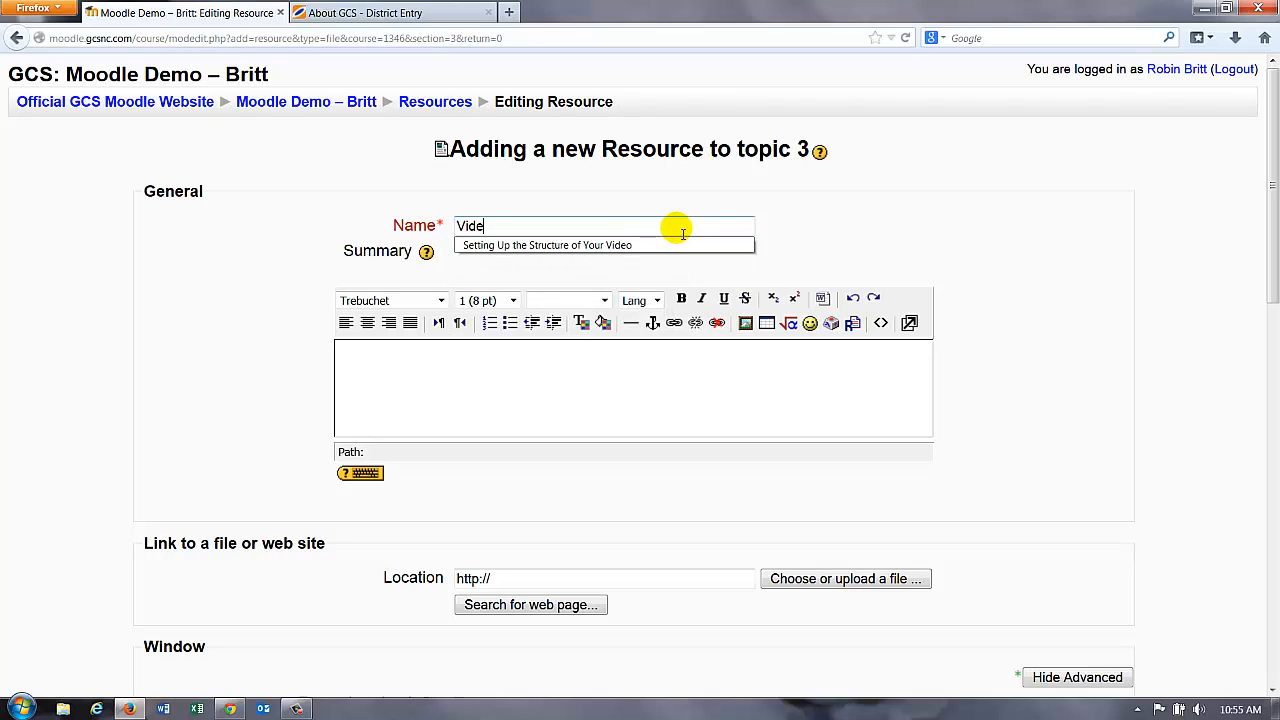
type("o on the 3 laws of motion")
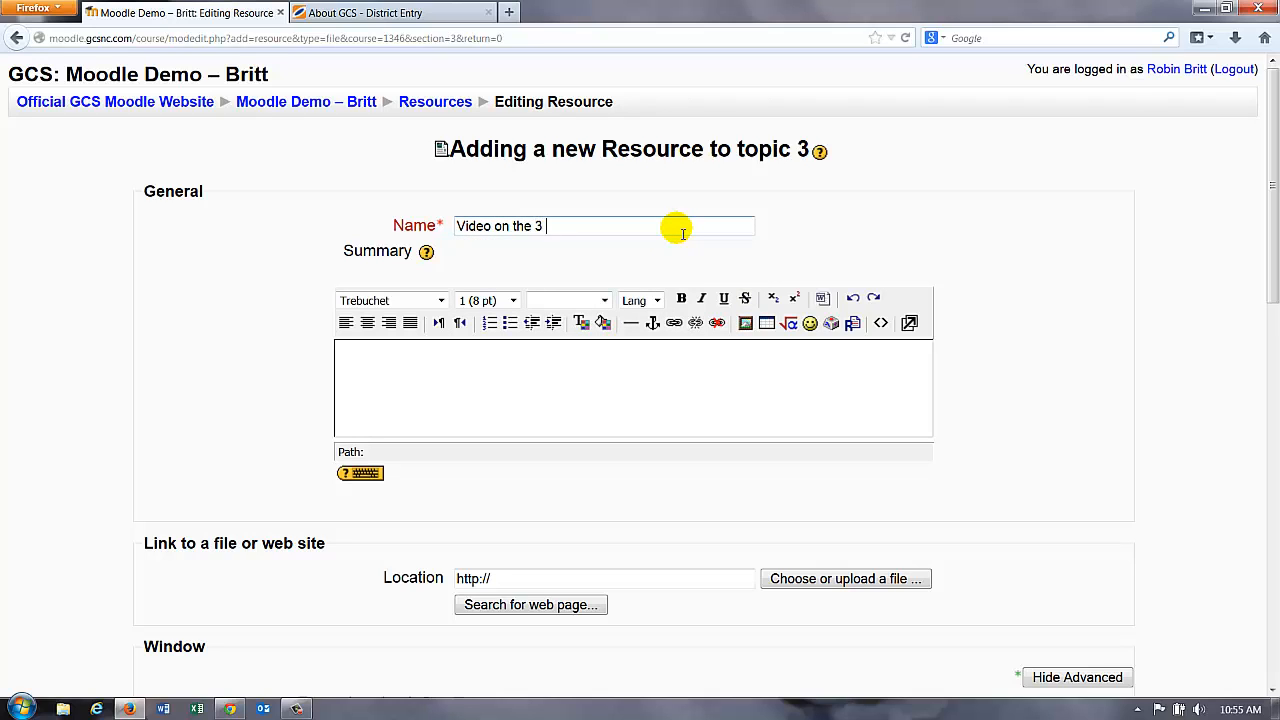
left_click(594, 390)
scroll(595, 400, "down", 2)
scroll(595, 400, "down", 3)
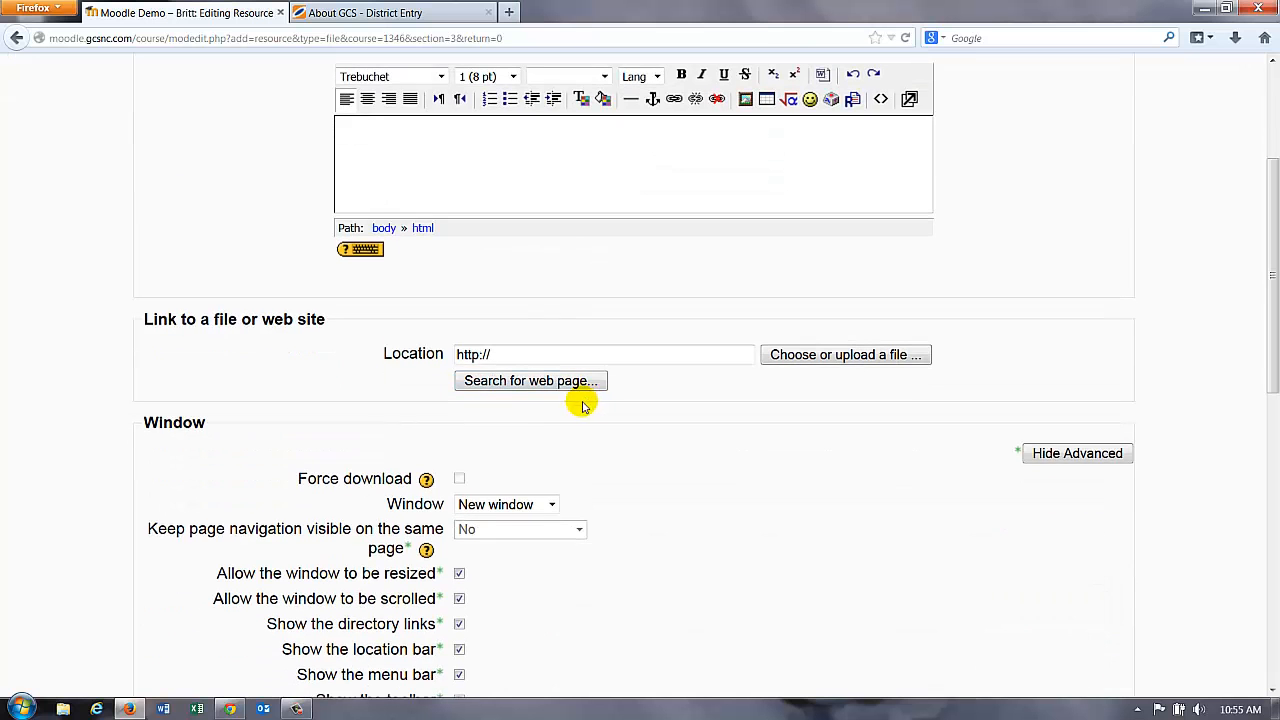
left_click_drag(537, 354, 466, 354)
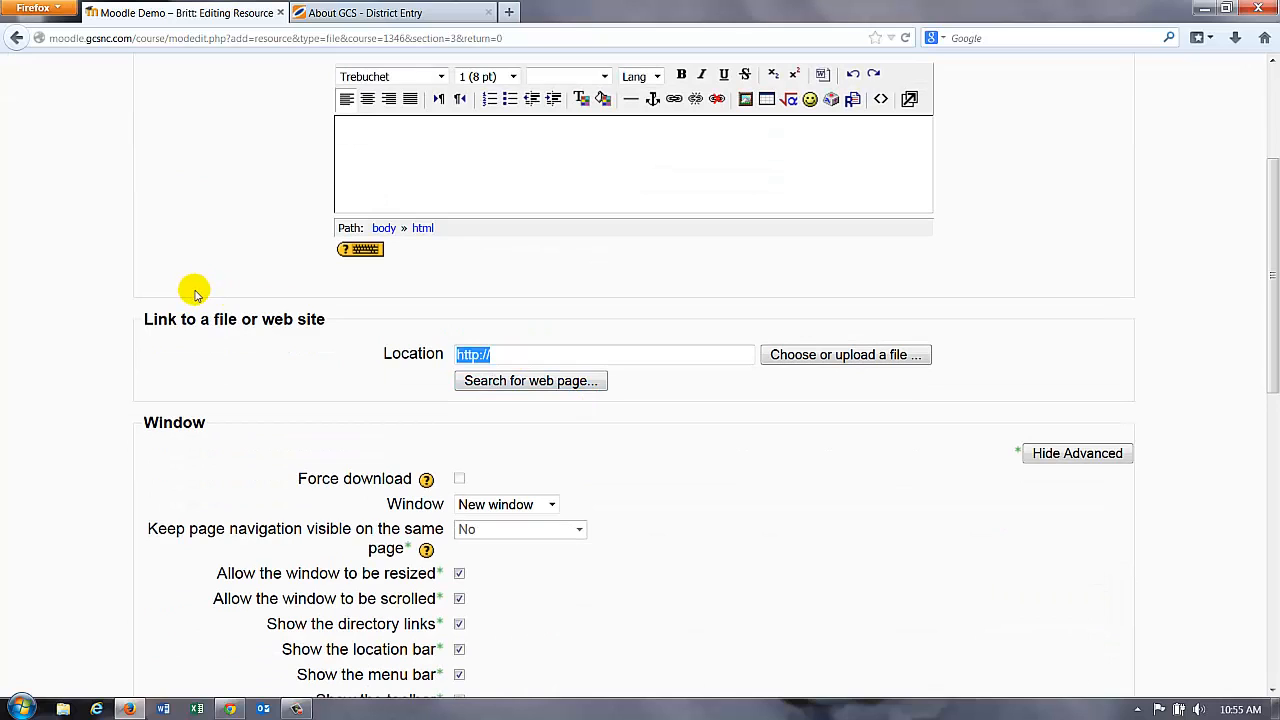
key("ctrl+v")
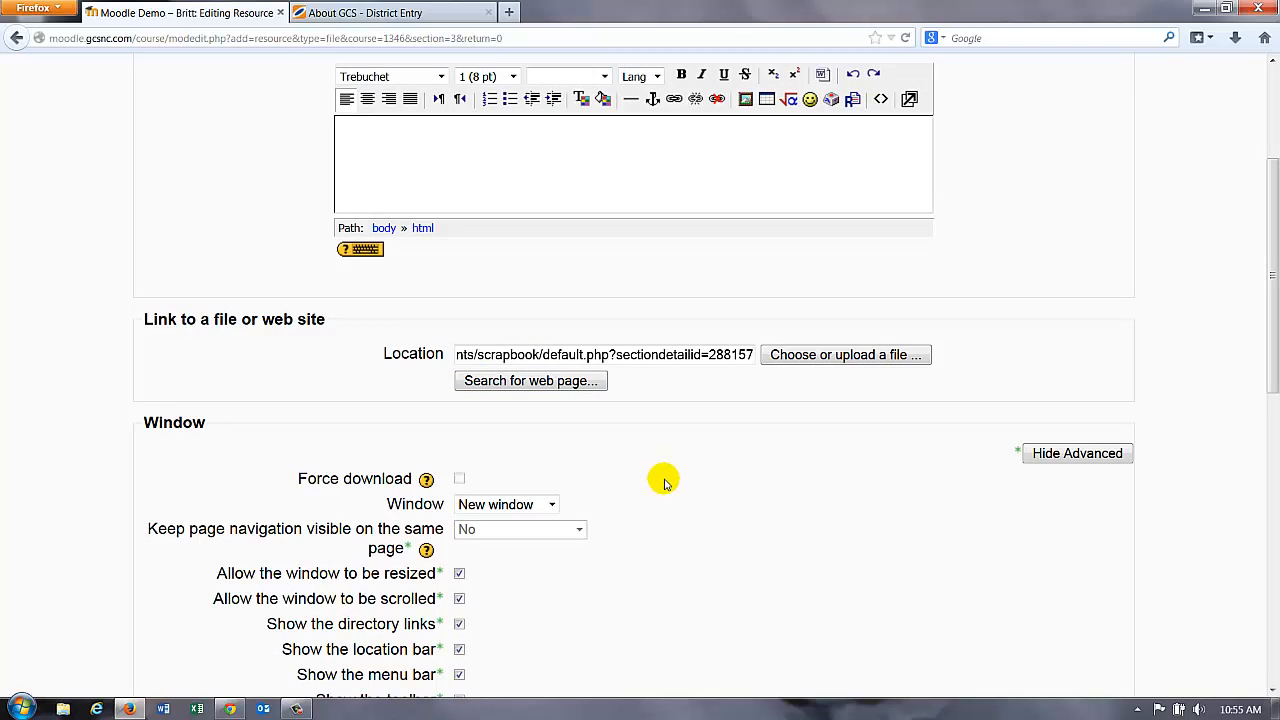
- Set the link resource to open in the same window and save it, returning to the course
scroll(655, 475, "down", 2)
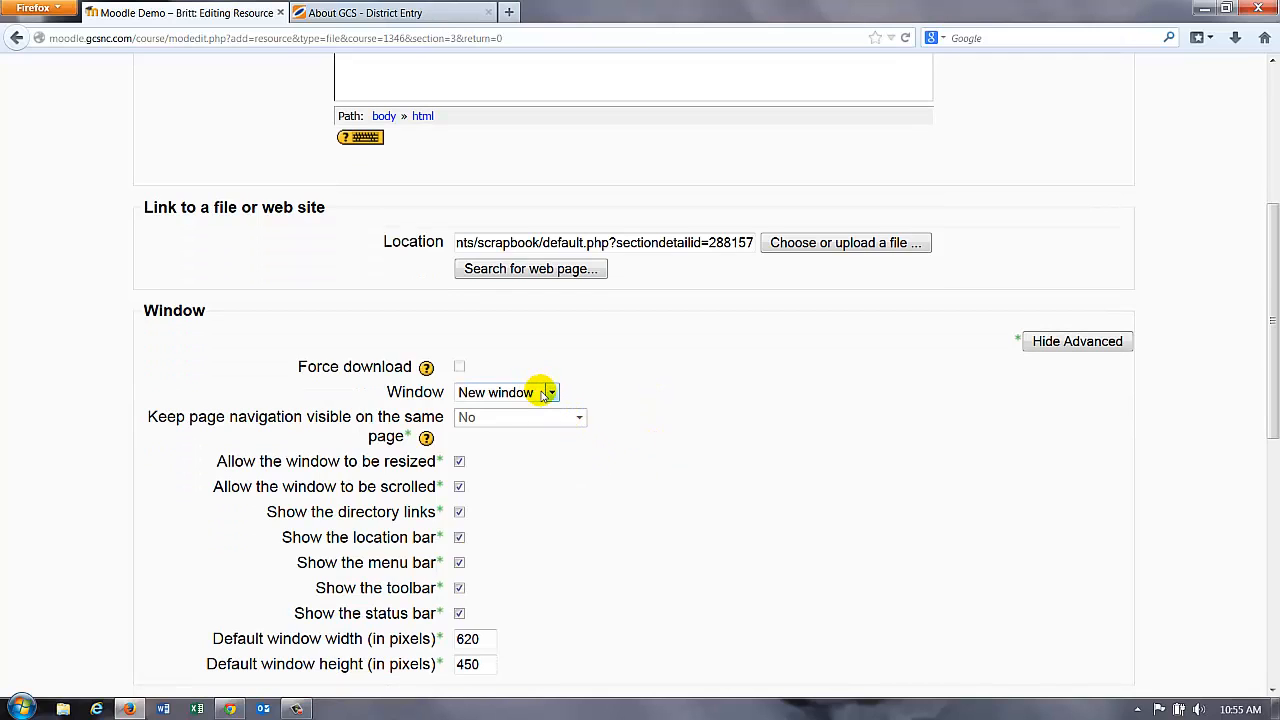
left_click(543, 395)
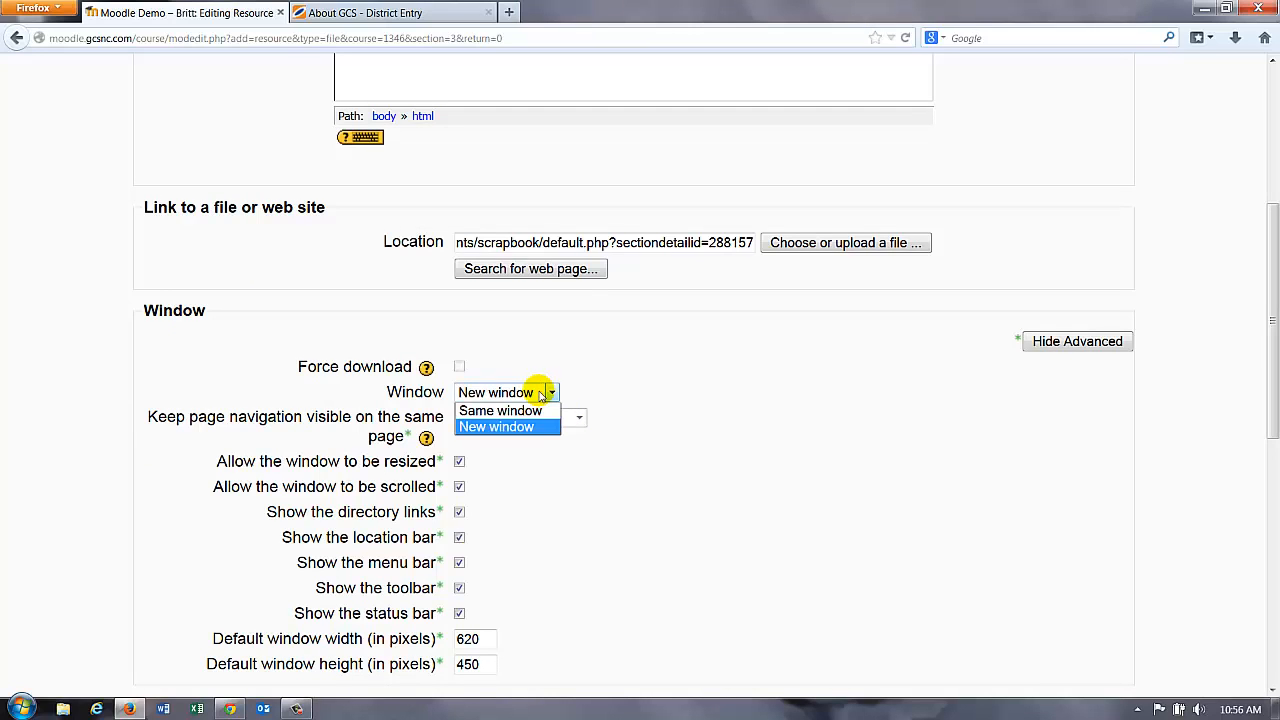
left_click(522, 408)
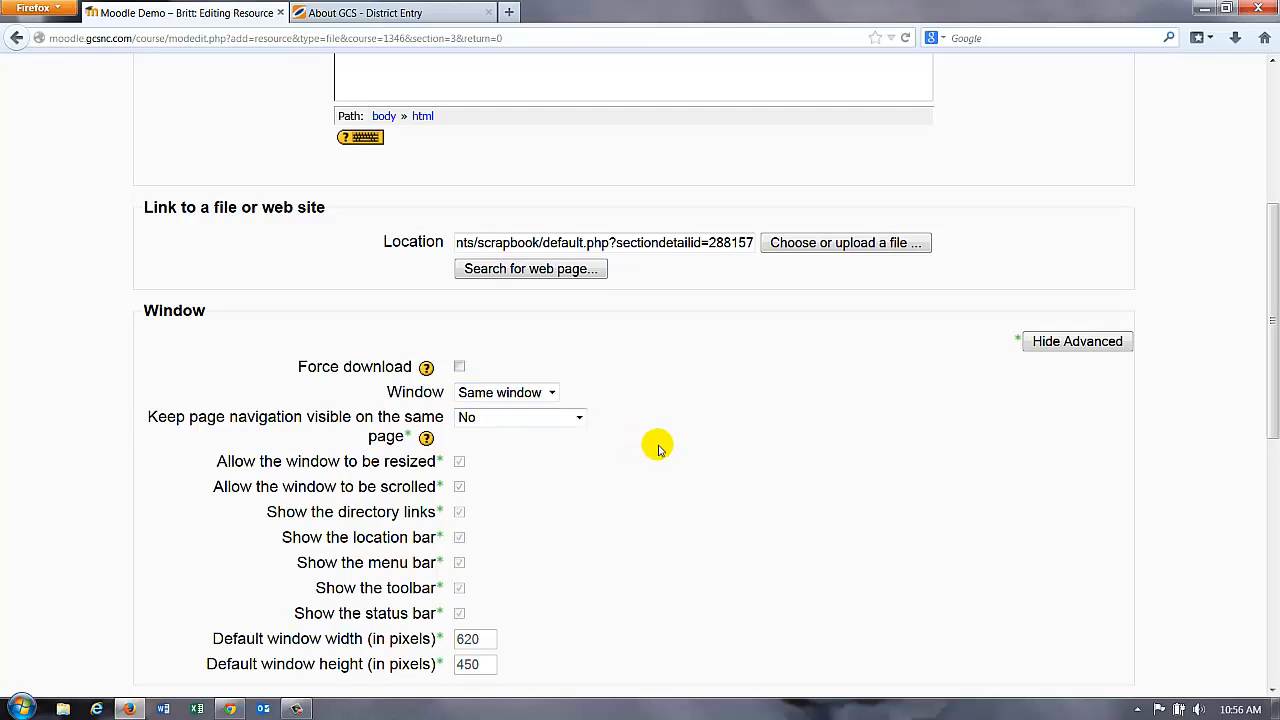
scroll(645, 400, "down", 4)
scroll(661, 412, "down", 7)
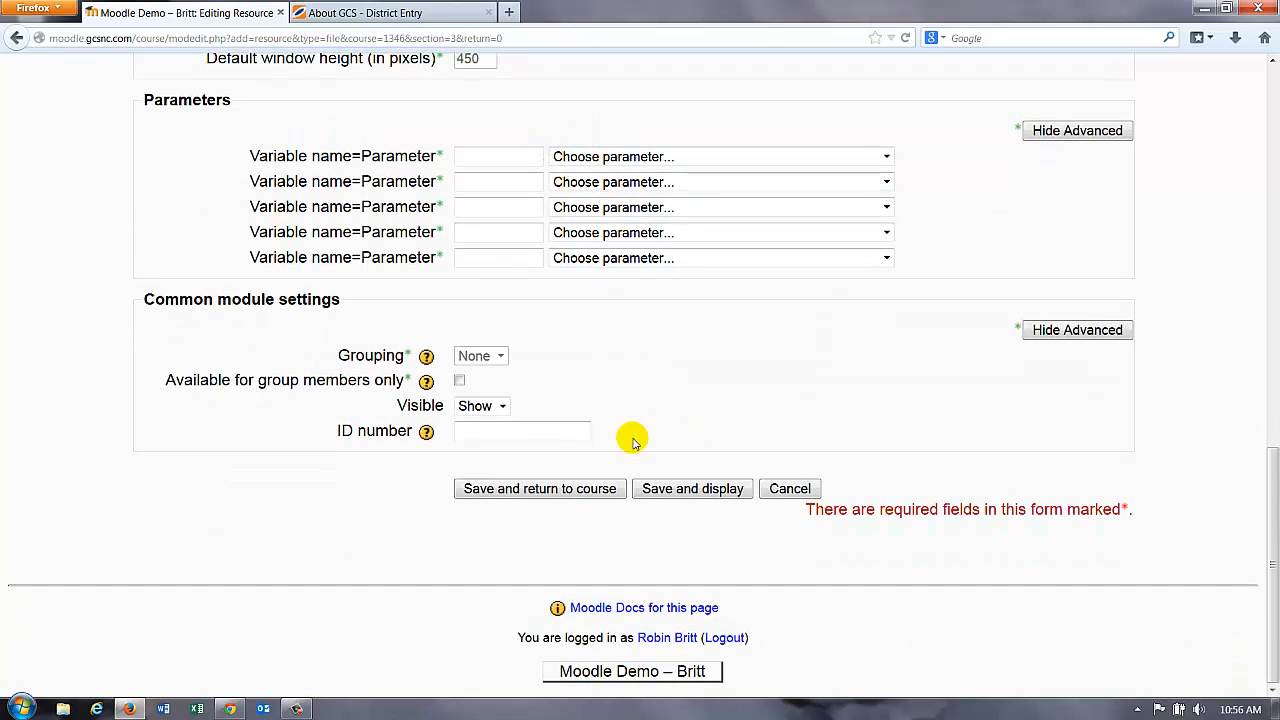
left_click(585, 489)
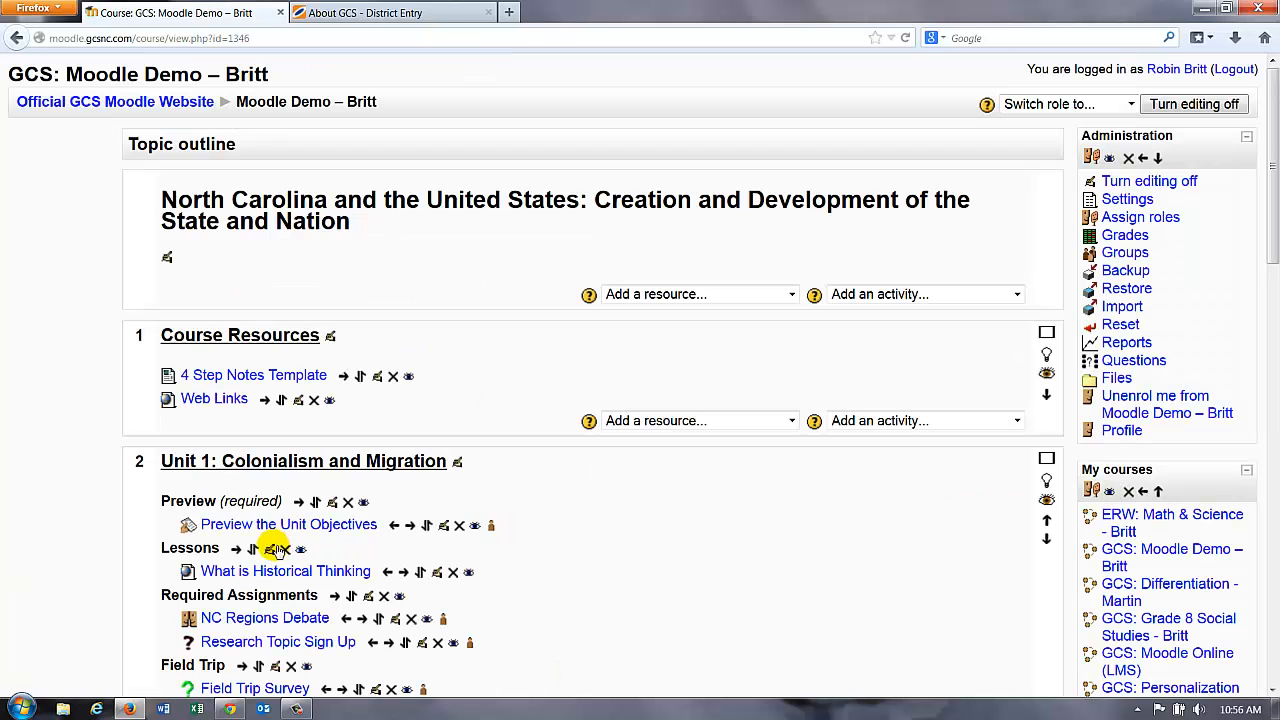
- Indent the "Video on the 3 laws of motion" link one level under the Required Work label in the Test Section
scroll(555, 549, "down", 3)
scroll(560, 549, "down", 6)
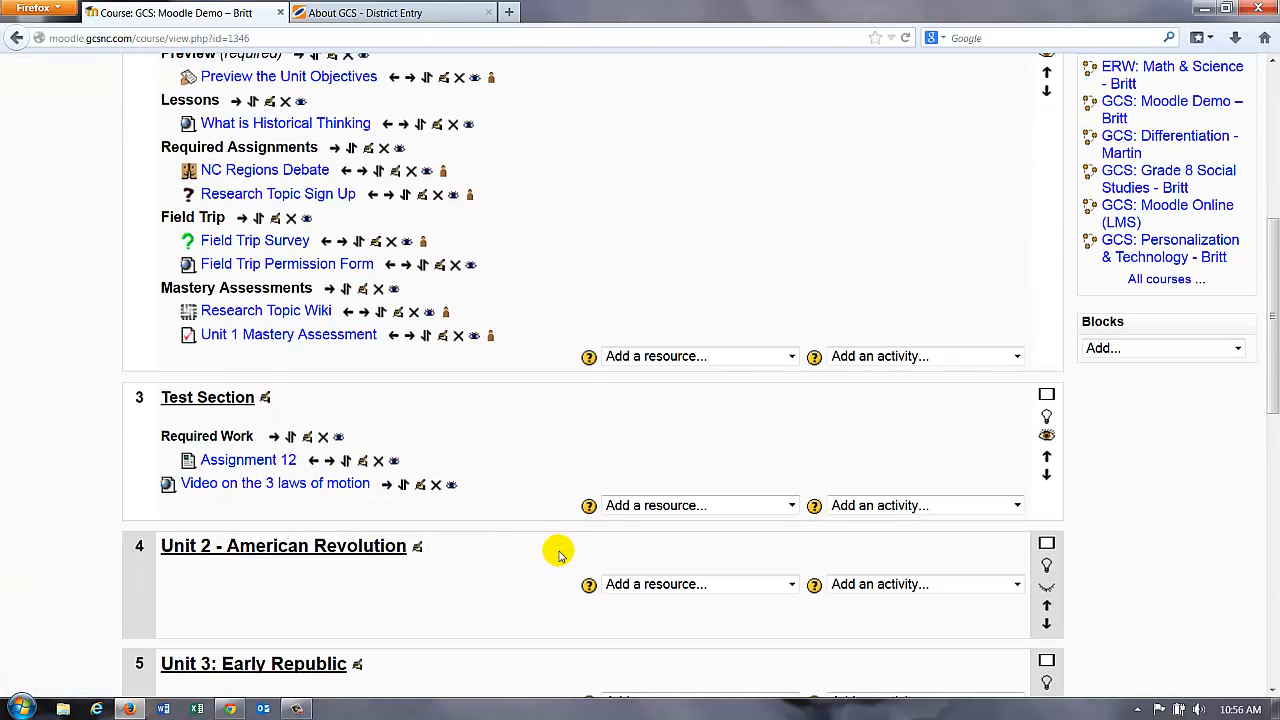
left_click(386, 485)
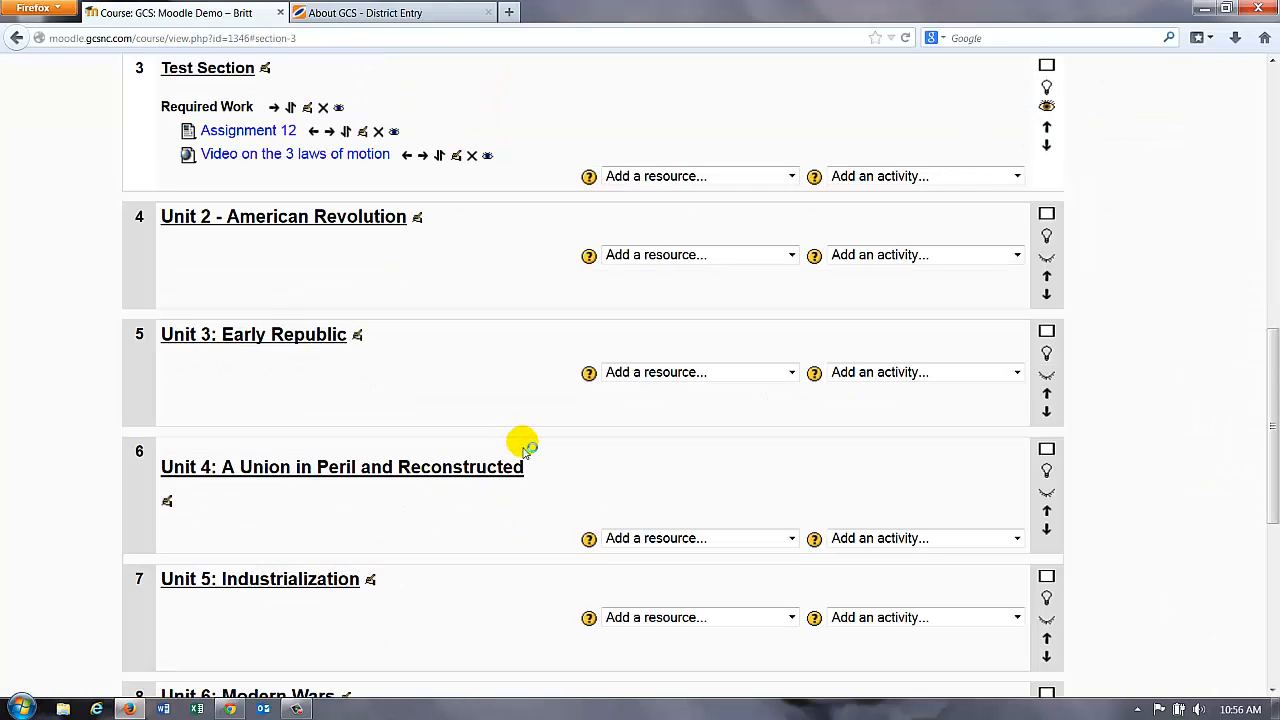
- Test the "Video on the 3 laws of motion" link by opening it and return to the course page
scroll(391, 343, "up", 4)
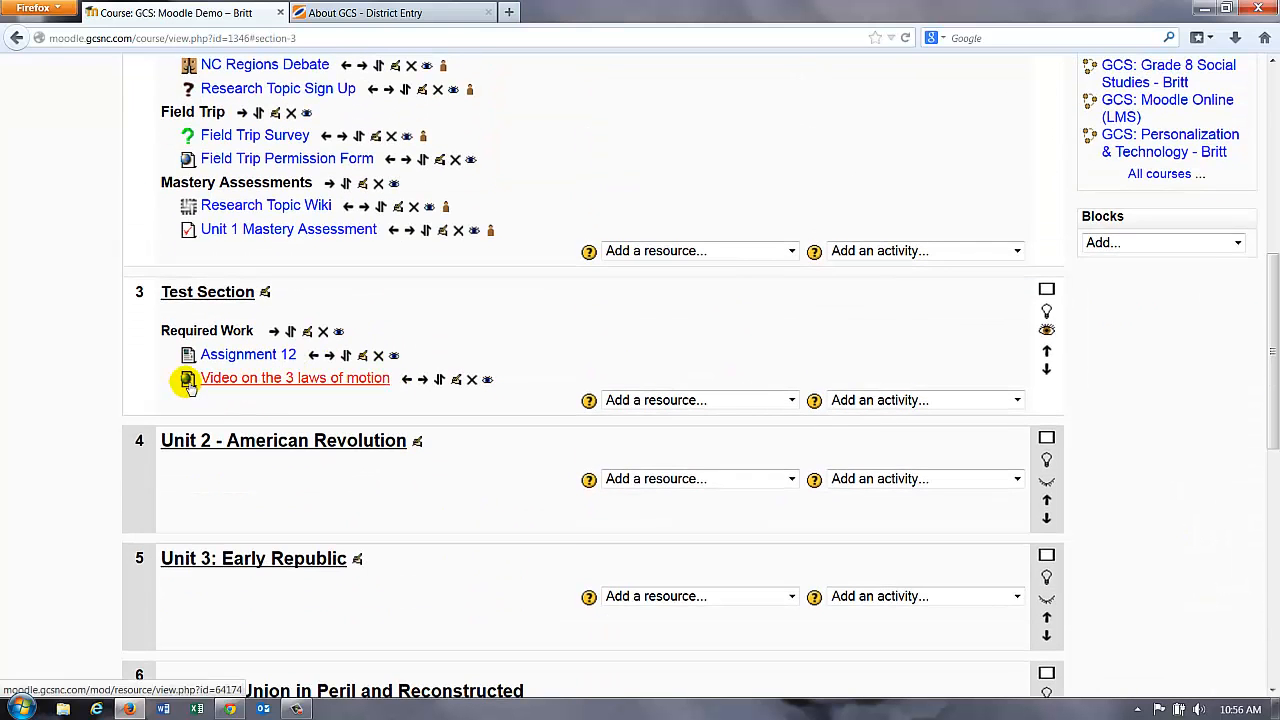
left_click(249, 384)
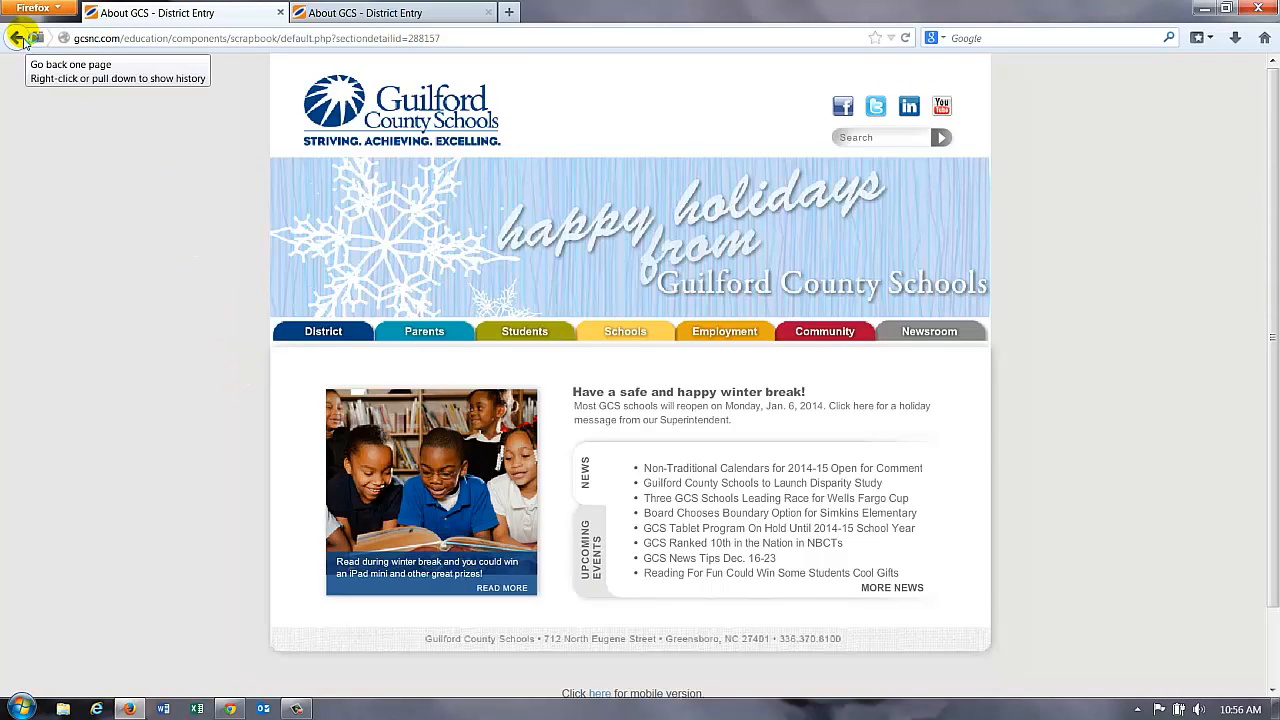
left_click(18, 37)
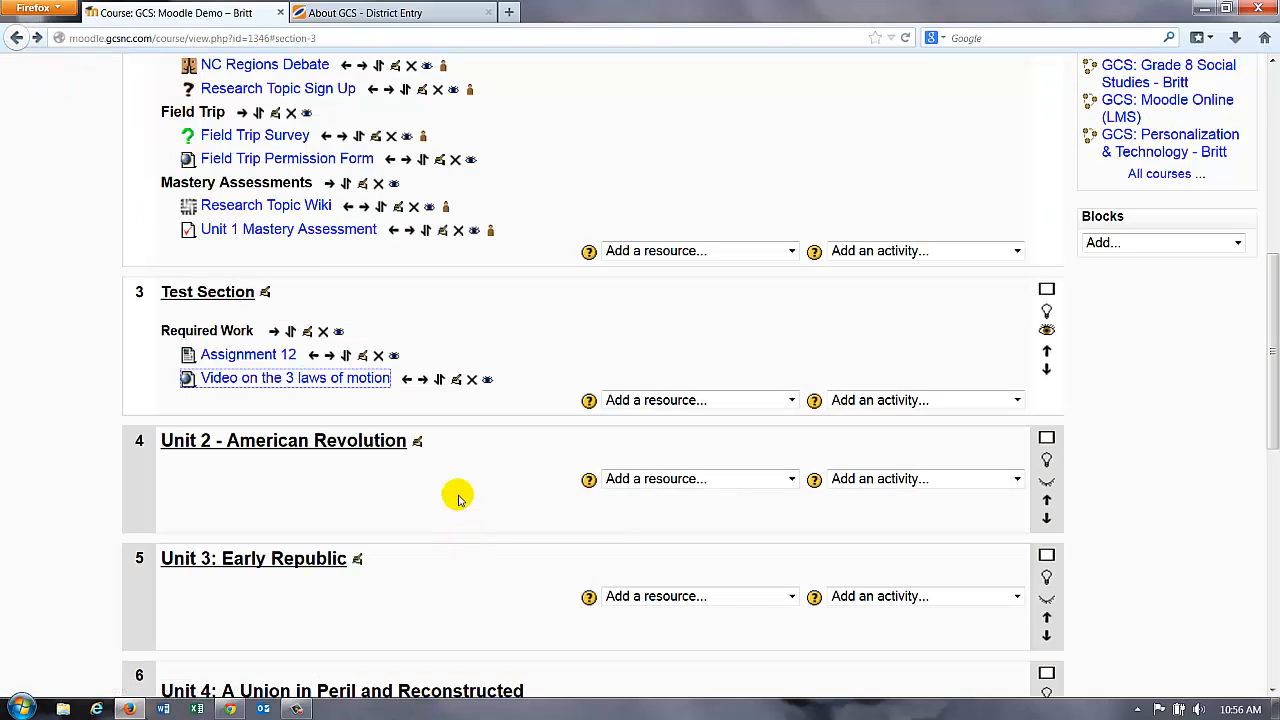
- Edit the "Video on the 3 laws of motion" resource to use the New window option and save it, returning to the course
left_click(459, 382)
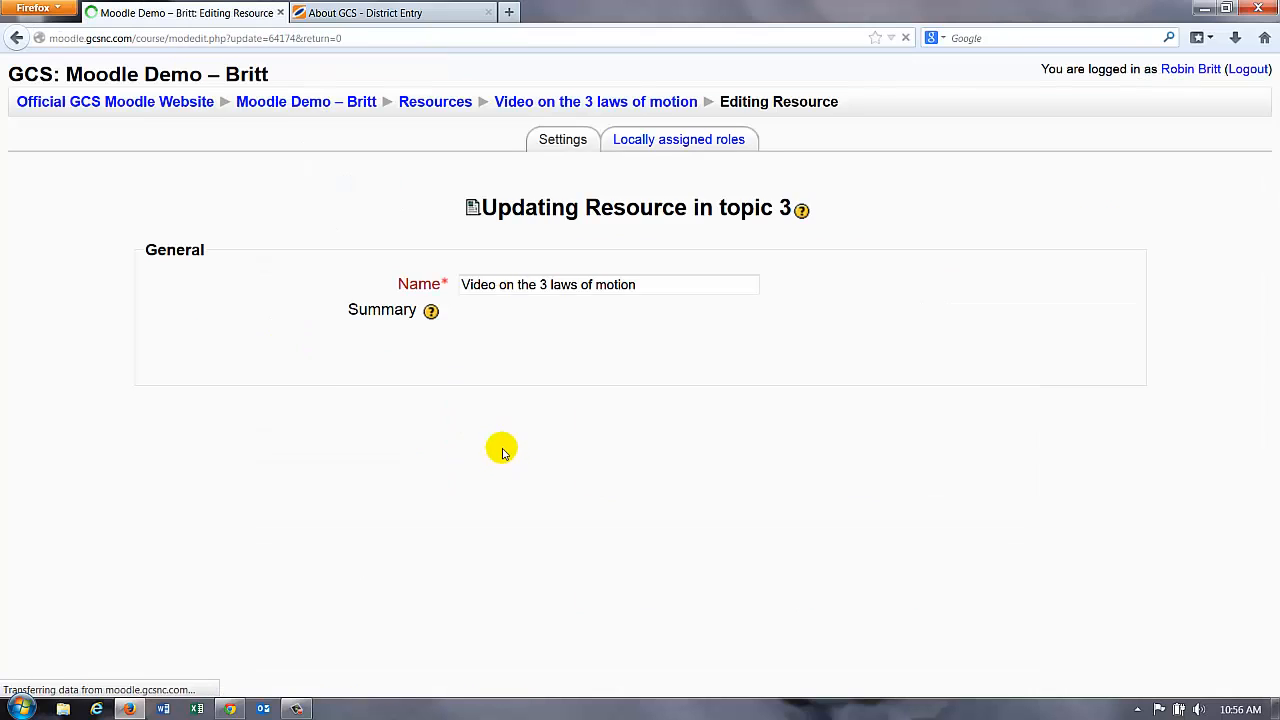
scroll(975, 490, "down", 5)
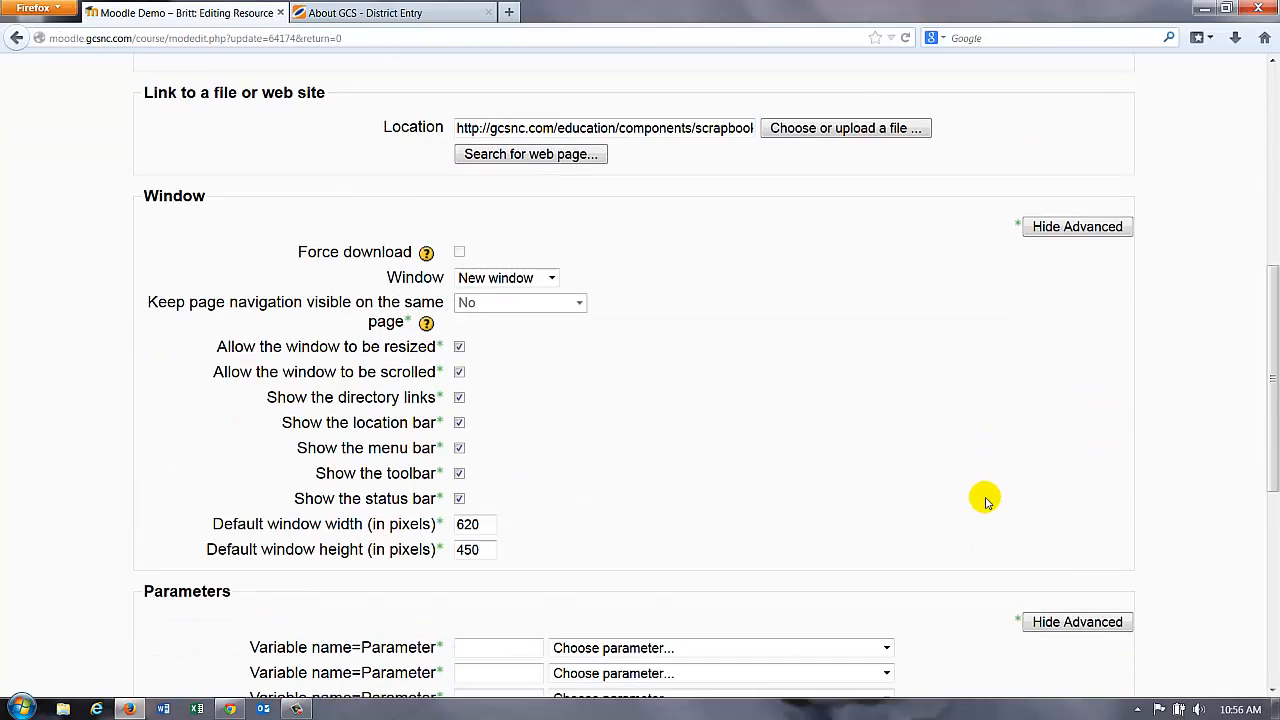
scroll(985, 500, "down", 1)
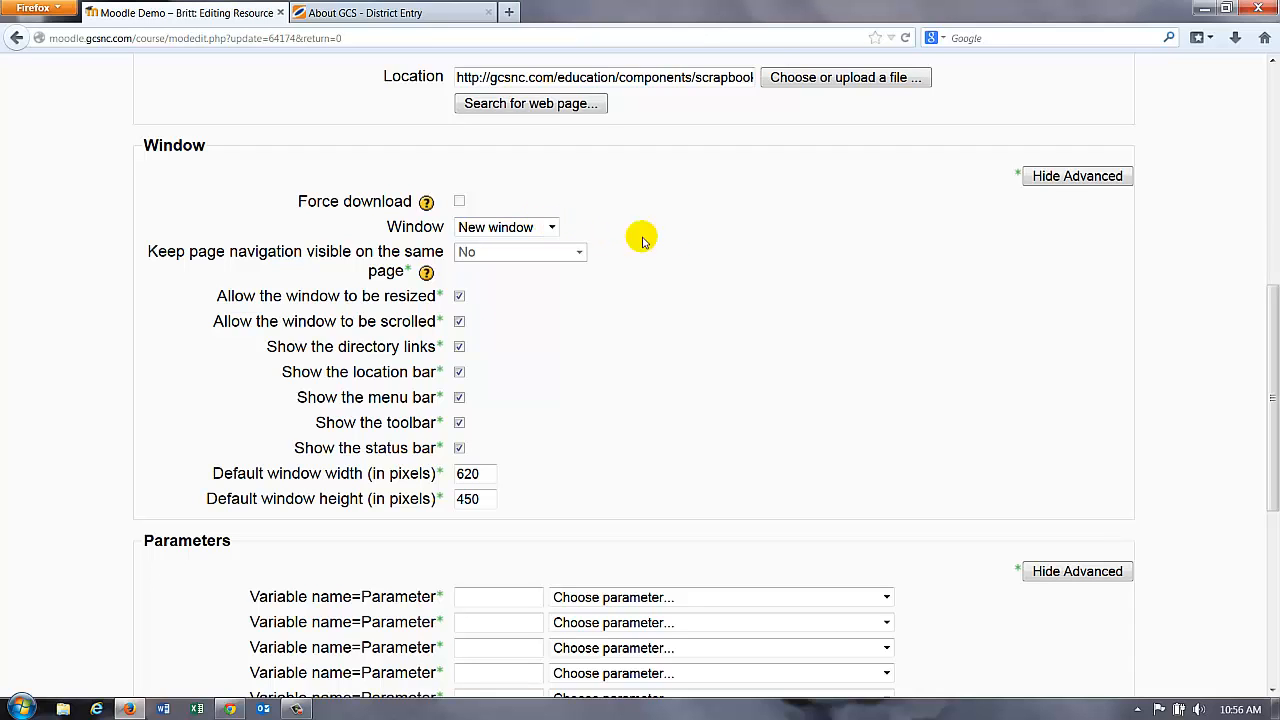
scroll(690, 255, "down", 5)
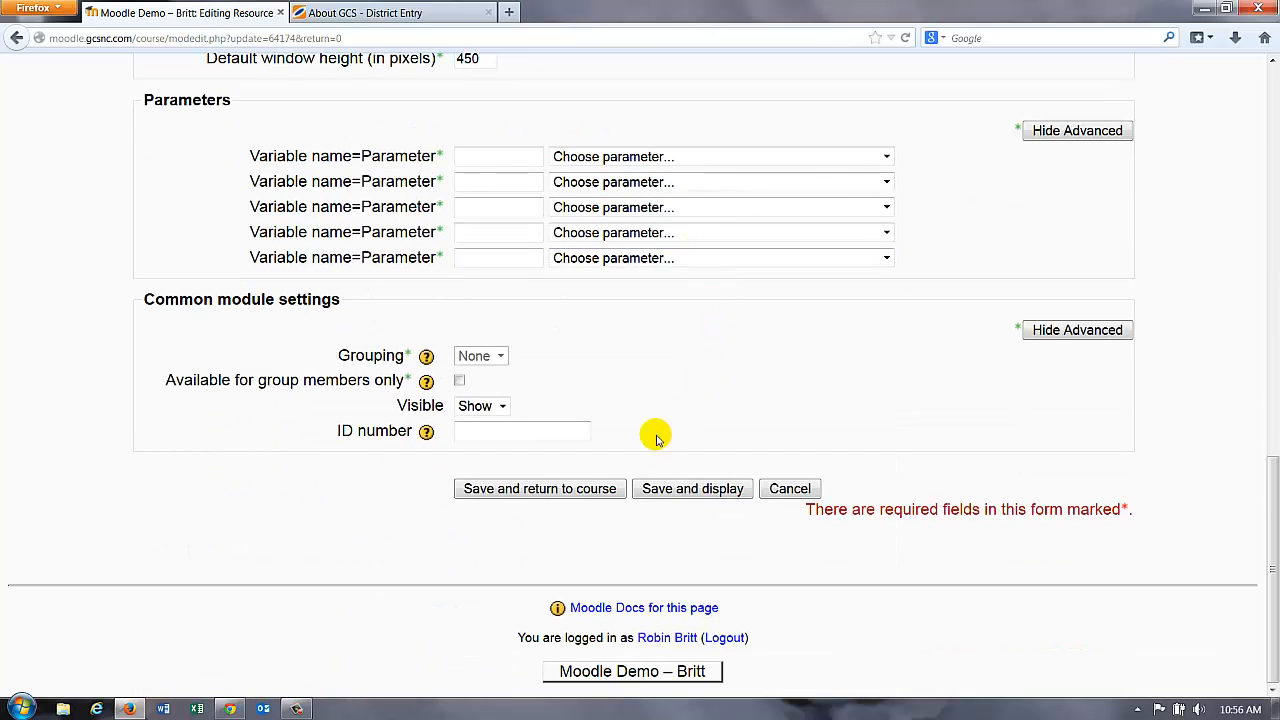
left_click(566, 492)
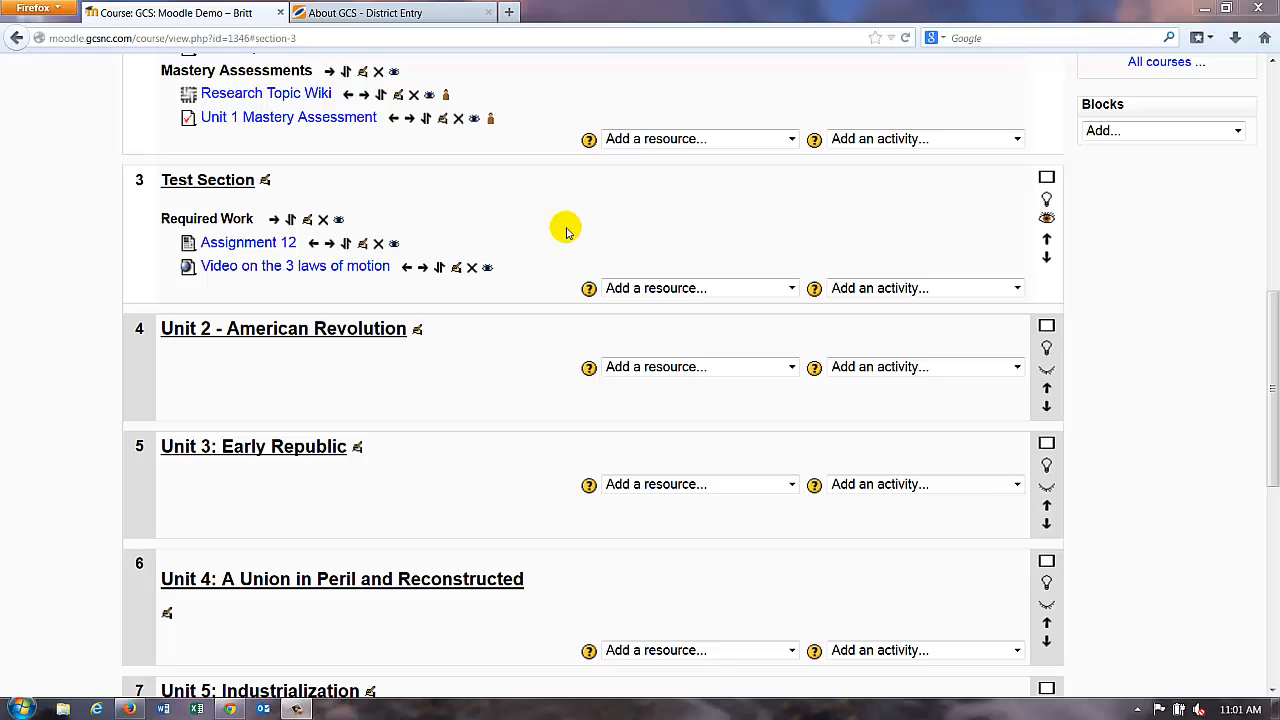
- Add a file or web site link resource to the Test Section and name it "Project 2"
left_click(741, 289)
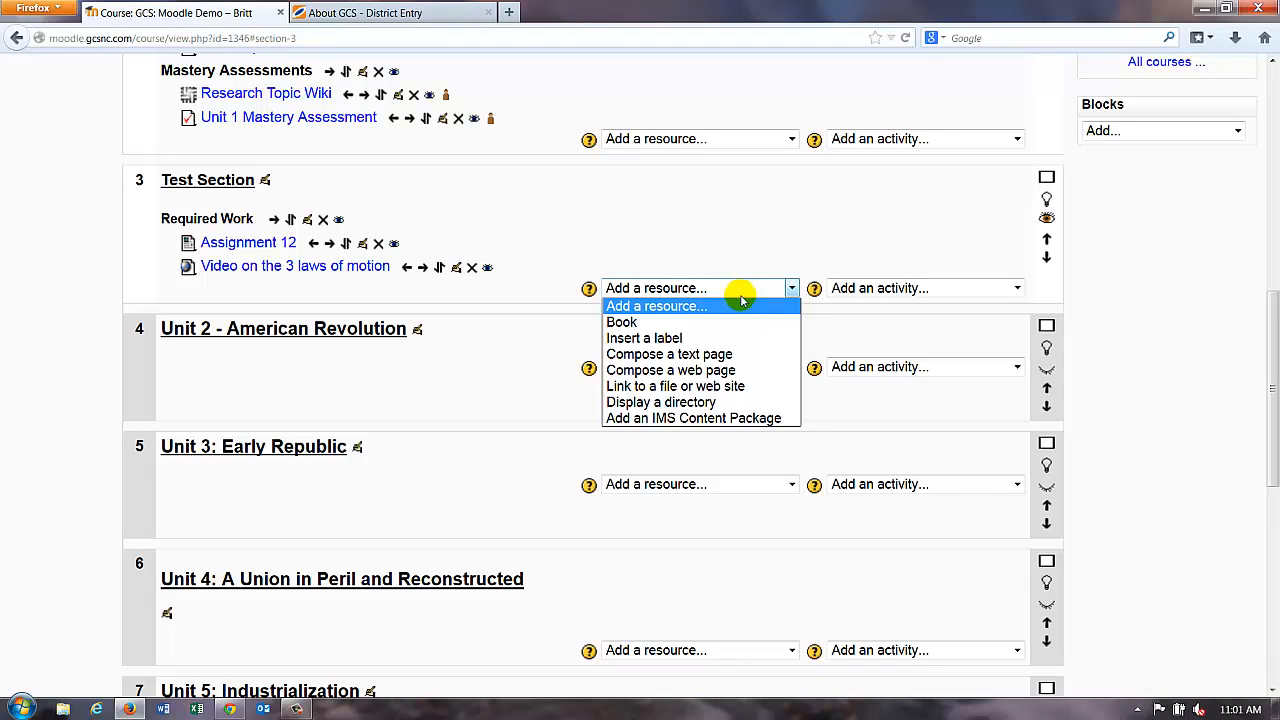
left_click(728, 387)
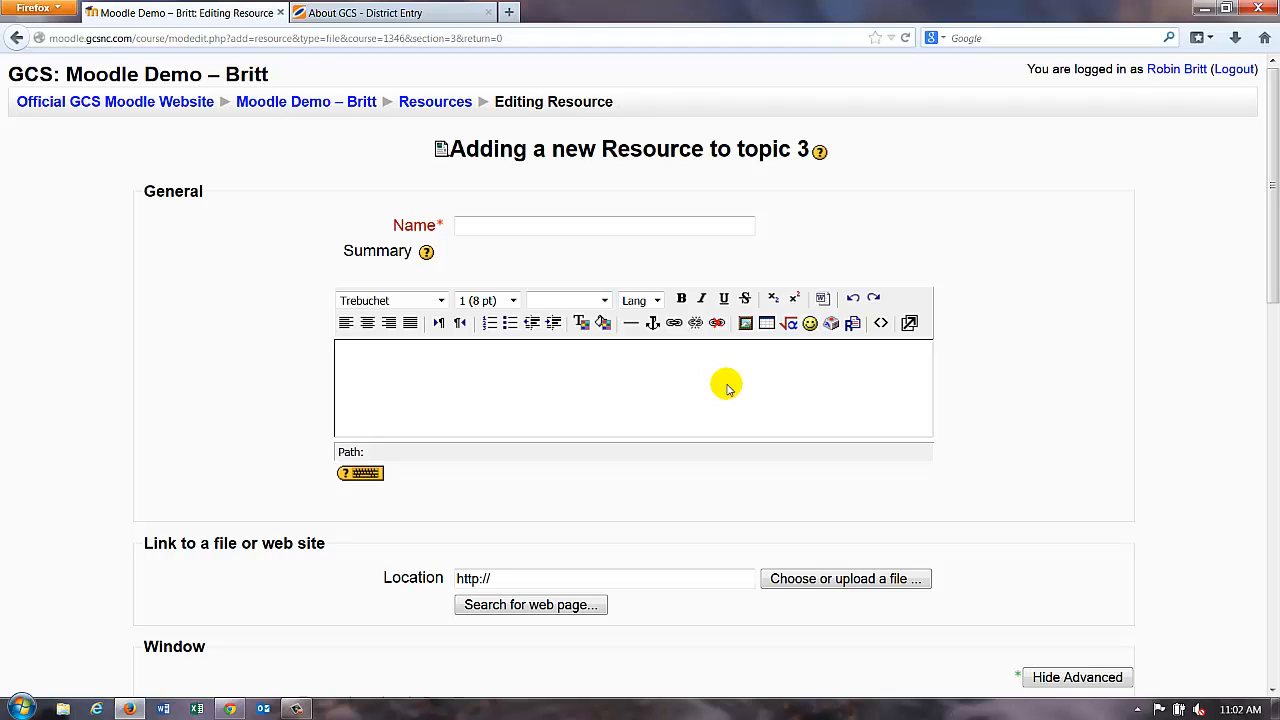
left_click(608, 224)
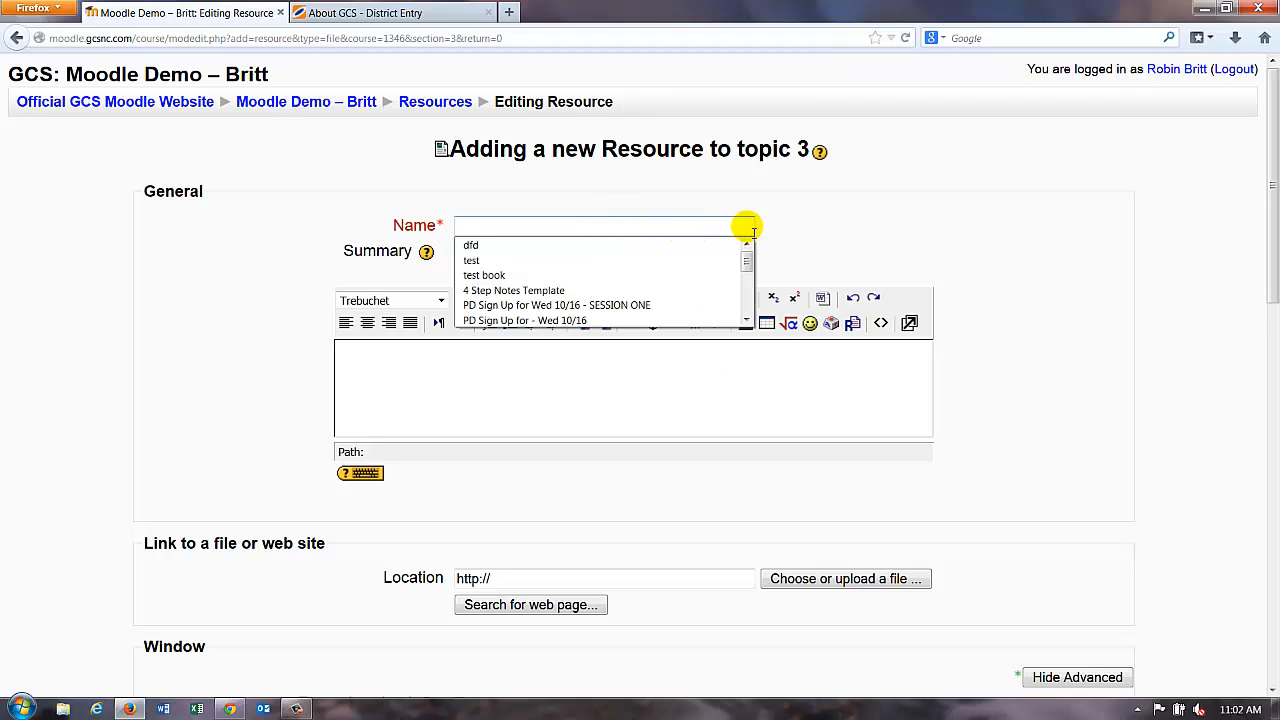
type("Proj")
key("BackSpace")
key("BackSpace")
key("BackSpace")
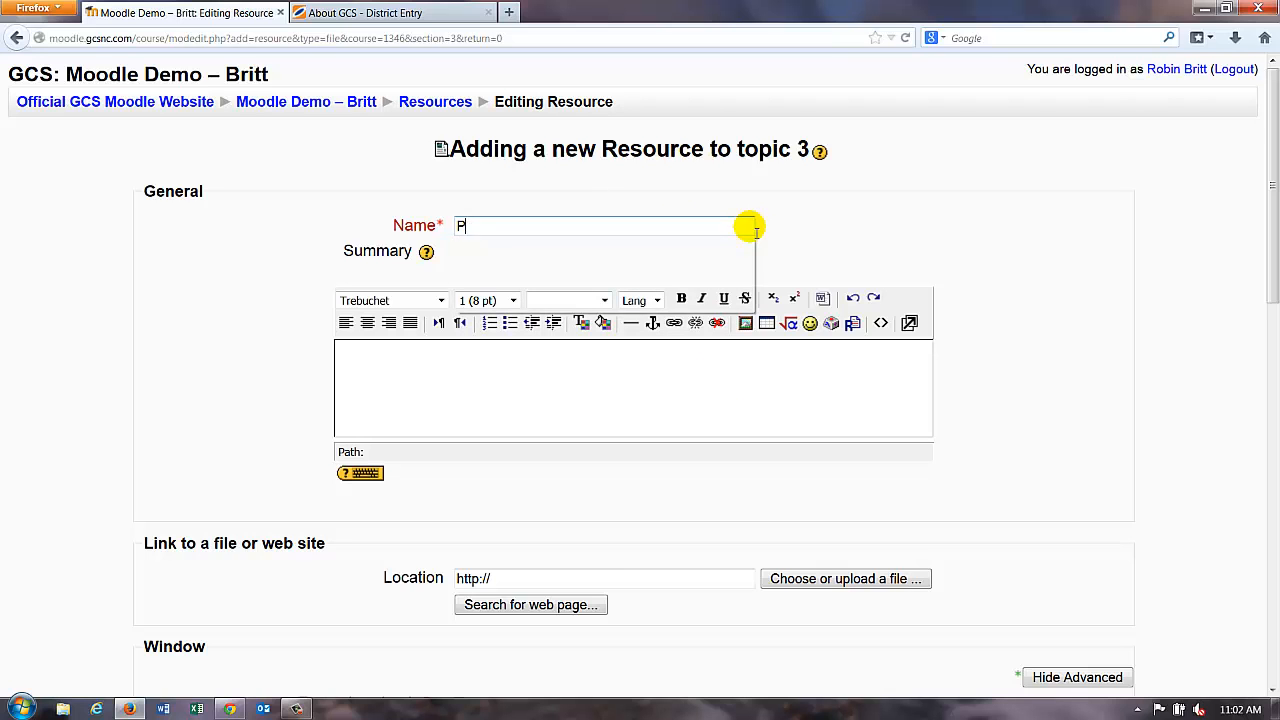
type("roject 2")
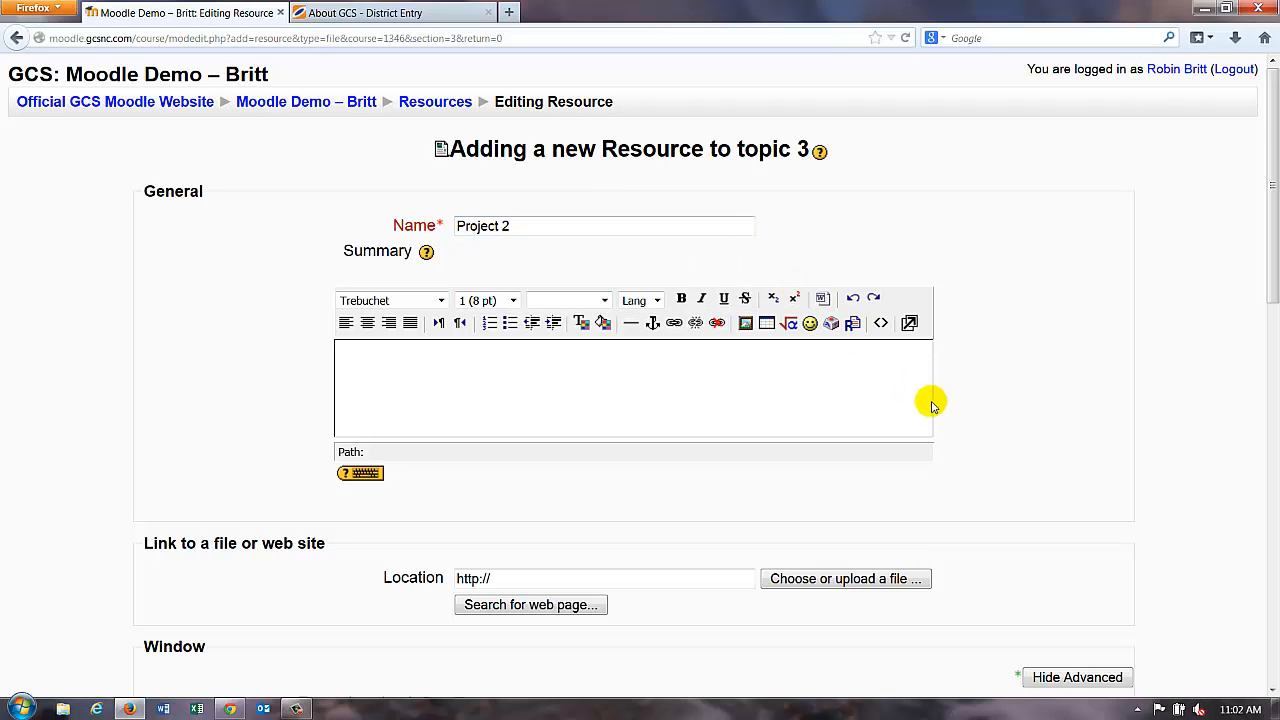
- From the resource's file chooser, upload "Vision - ver 07.pdf" into the Unit_1 folder of the course files
scroll(1042, 392, "down", 1)
scroll(1042, 392, "down", 3)
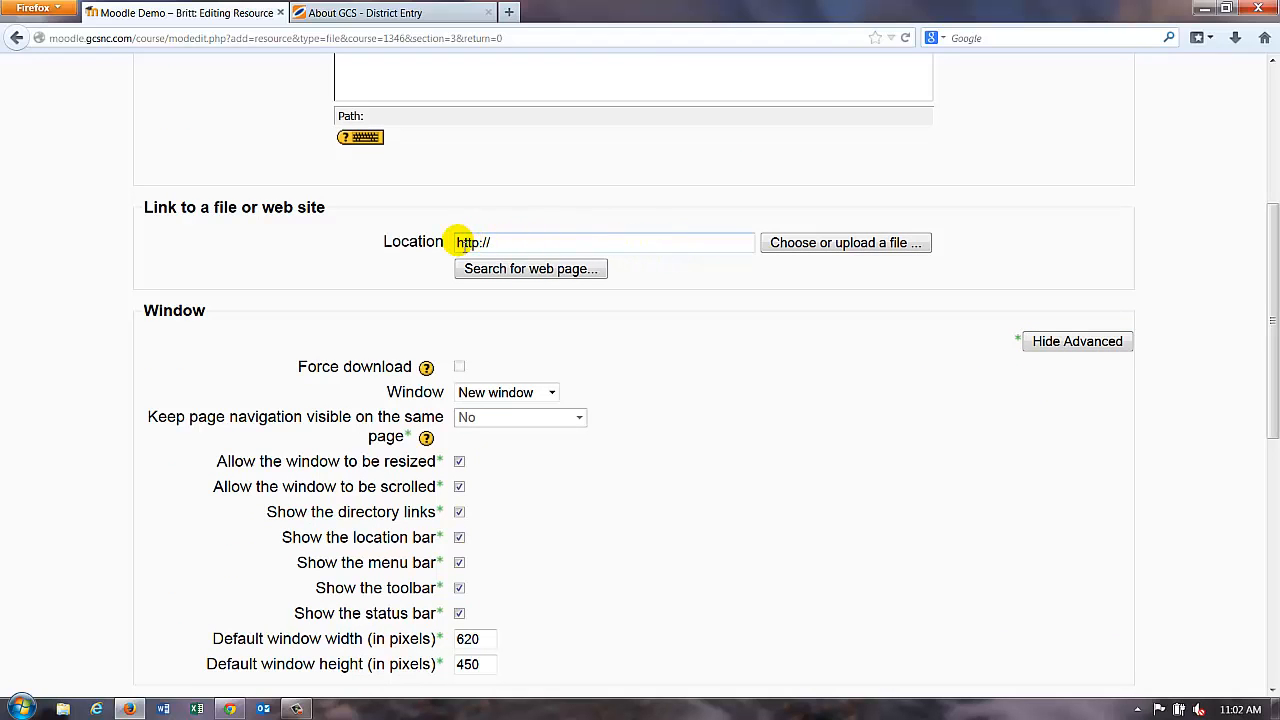
left_click(806, 242)
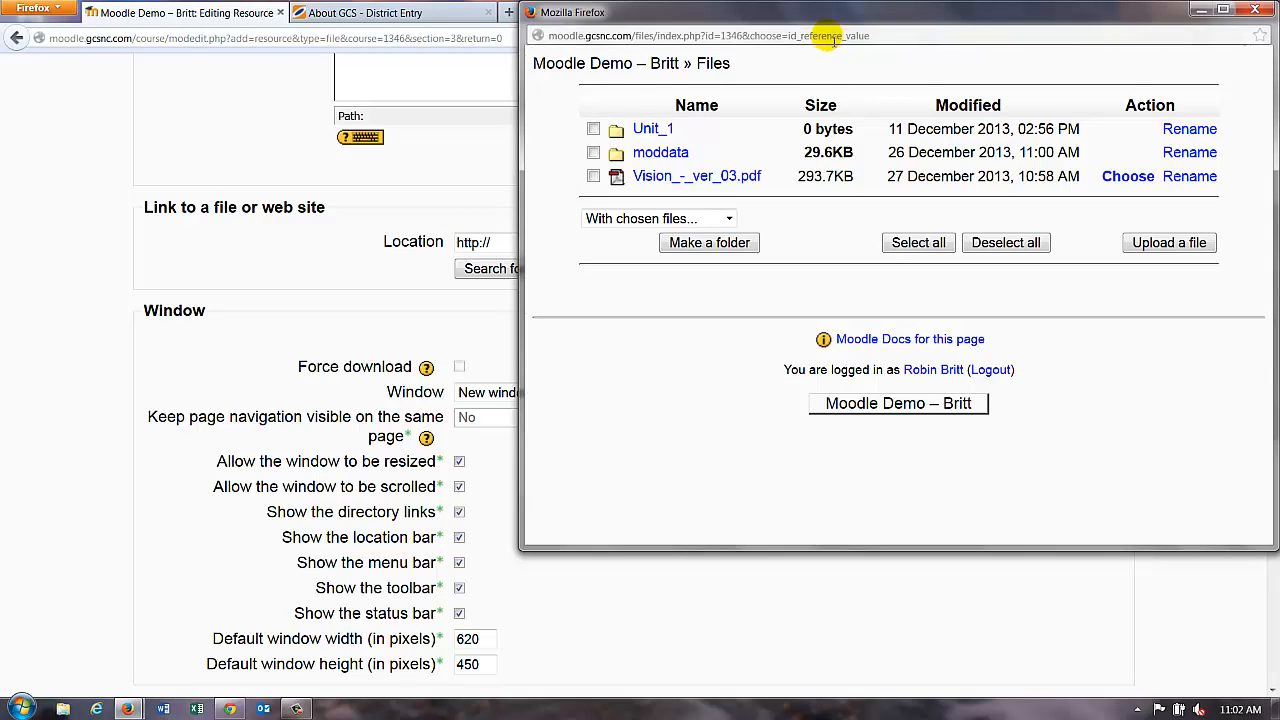
left_click_drag(792, 26, 416, 70)
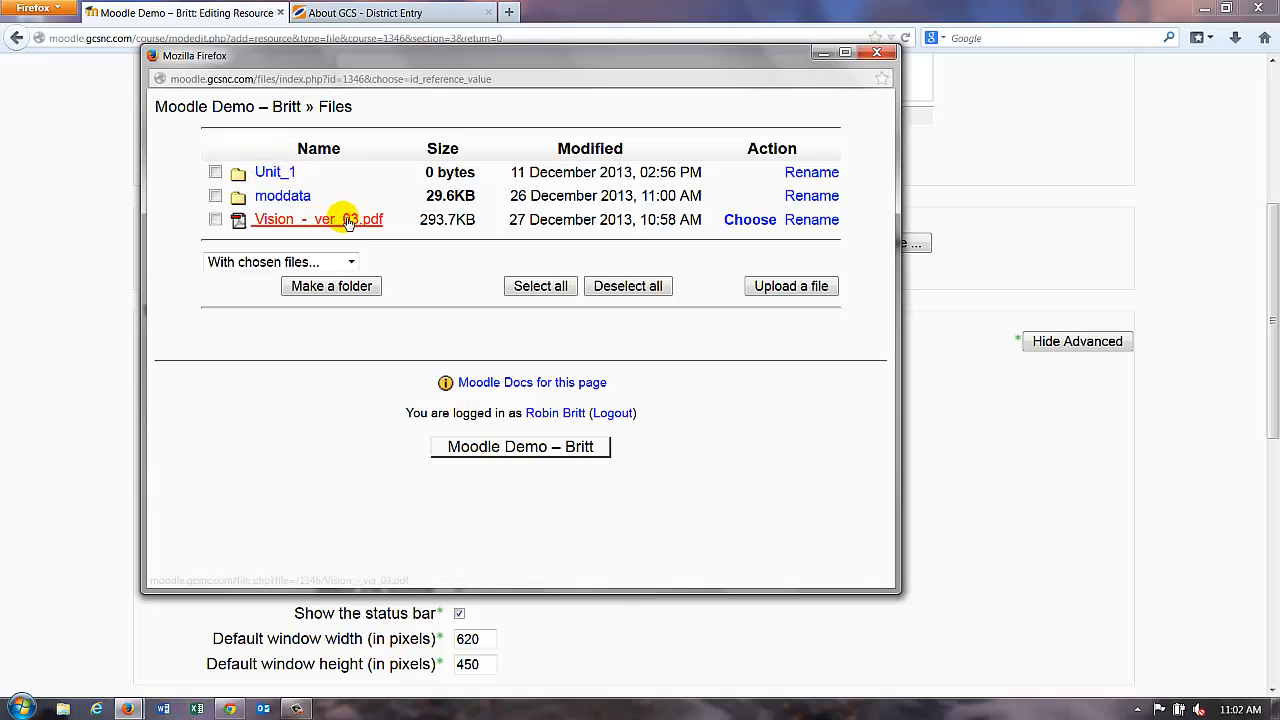
left_click(278, 178)
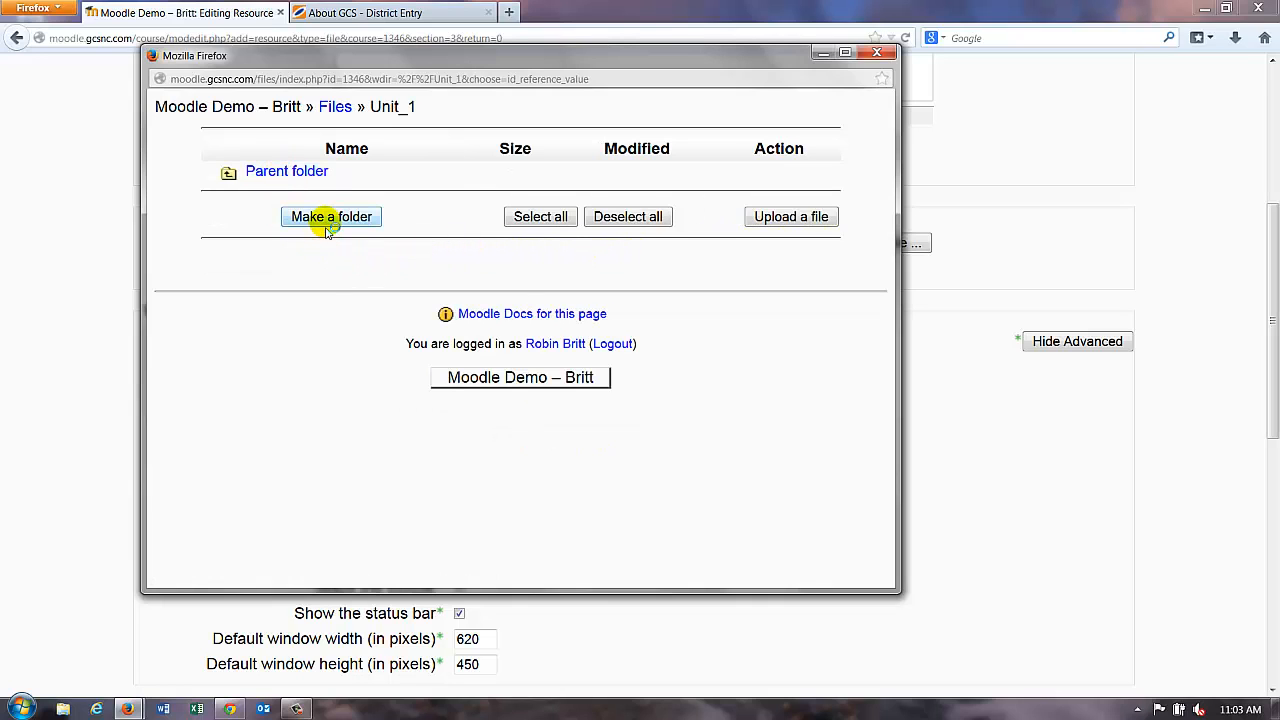
left_click(756, 222)
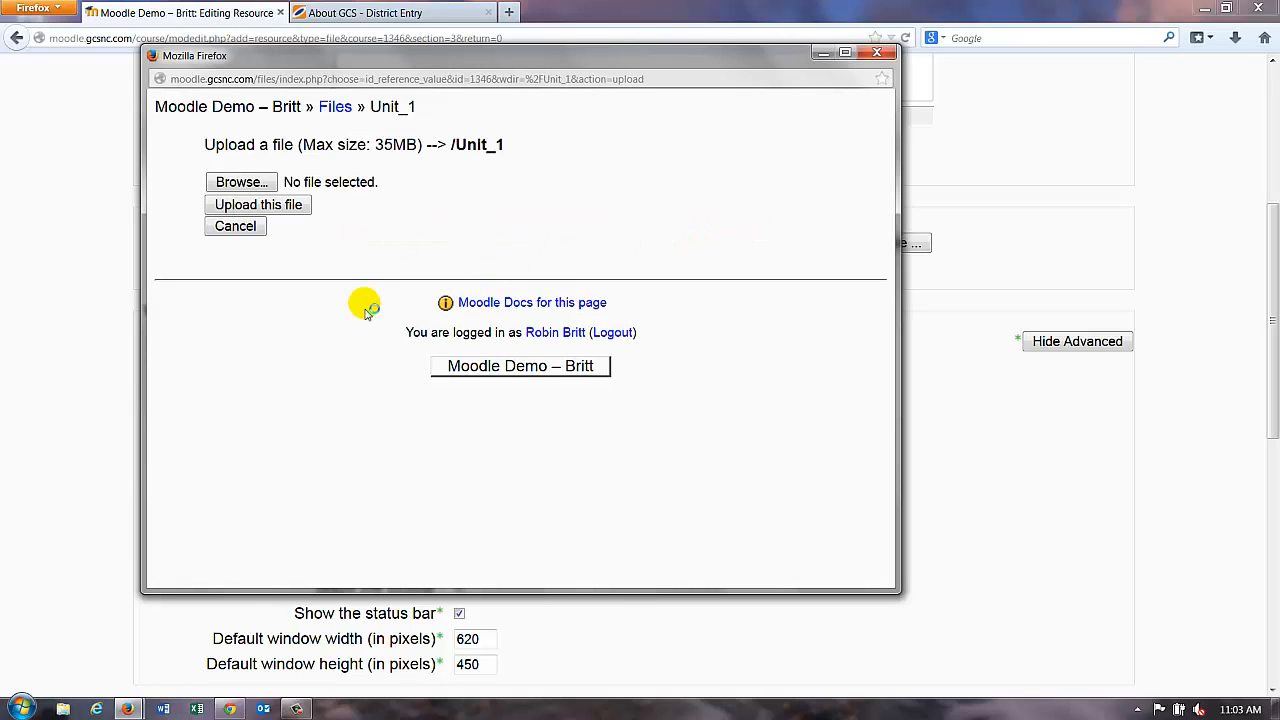
left_click(245, 183)
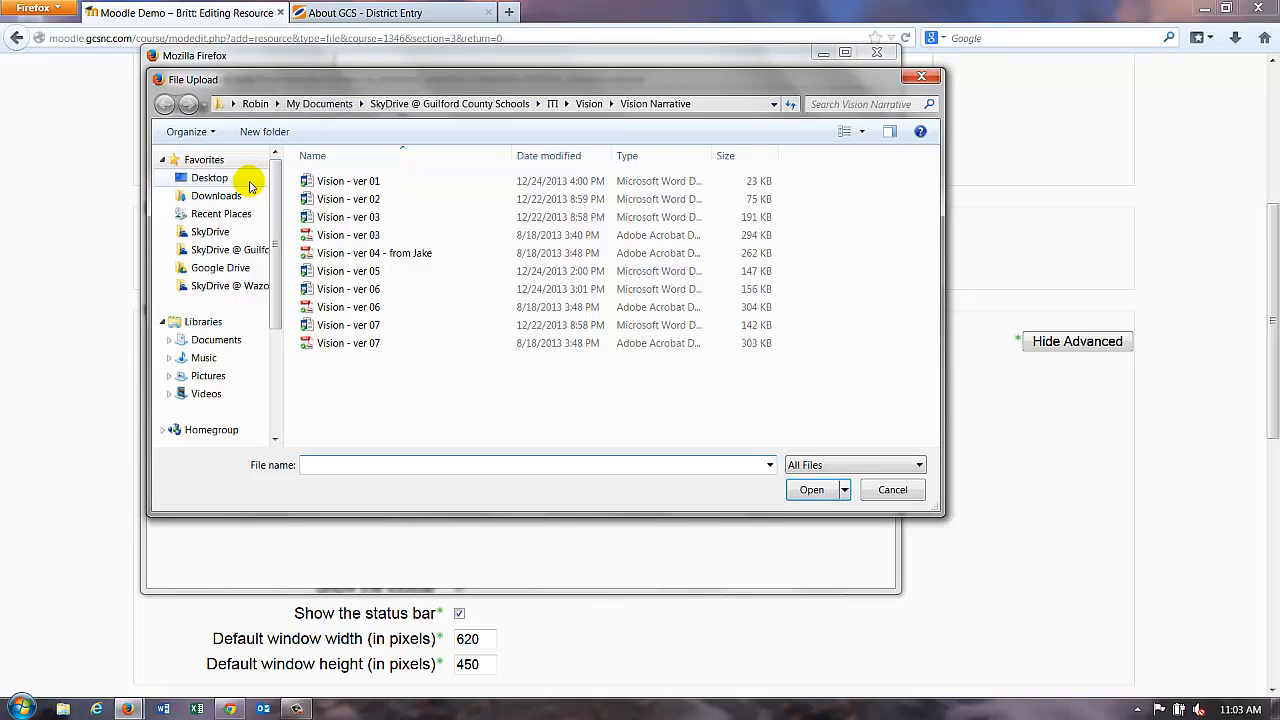
left_click(312, 344)
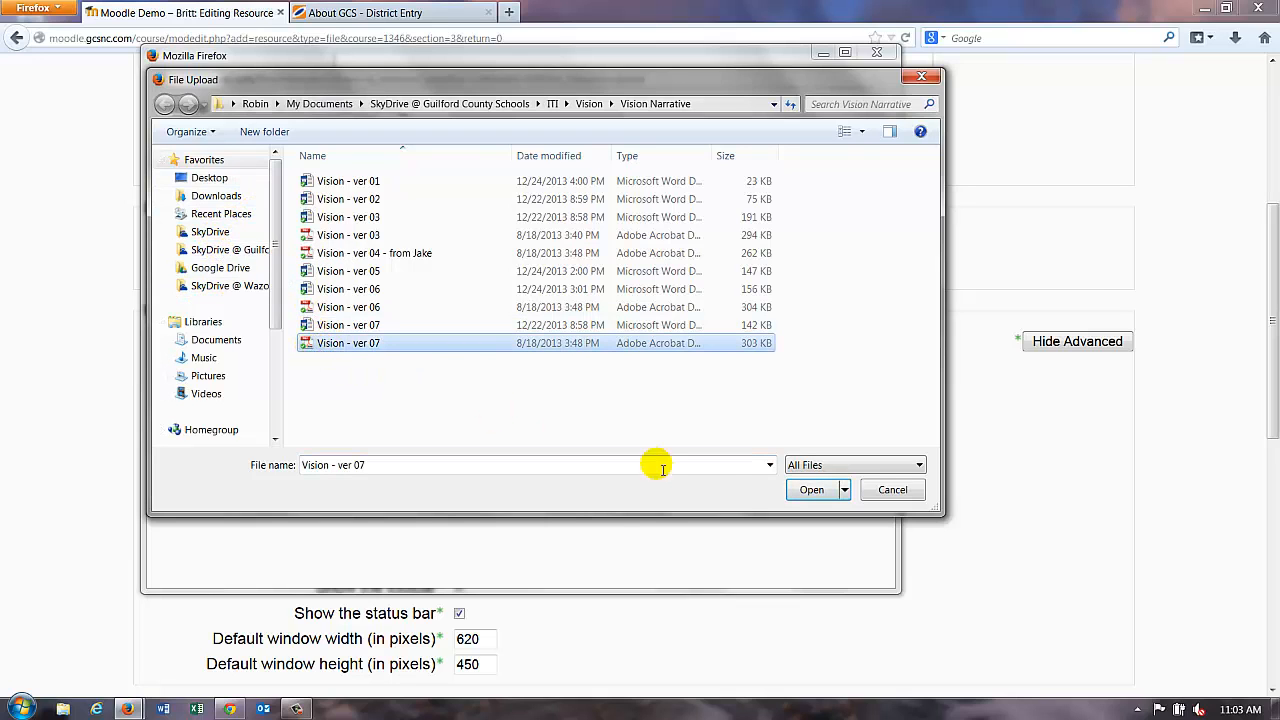
left_click(812, 489)
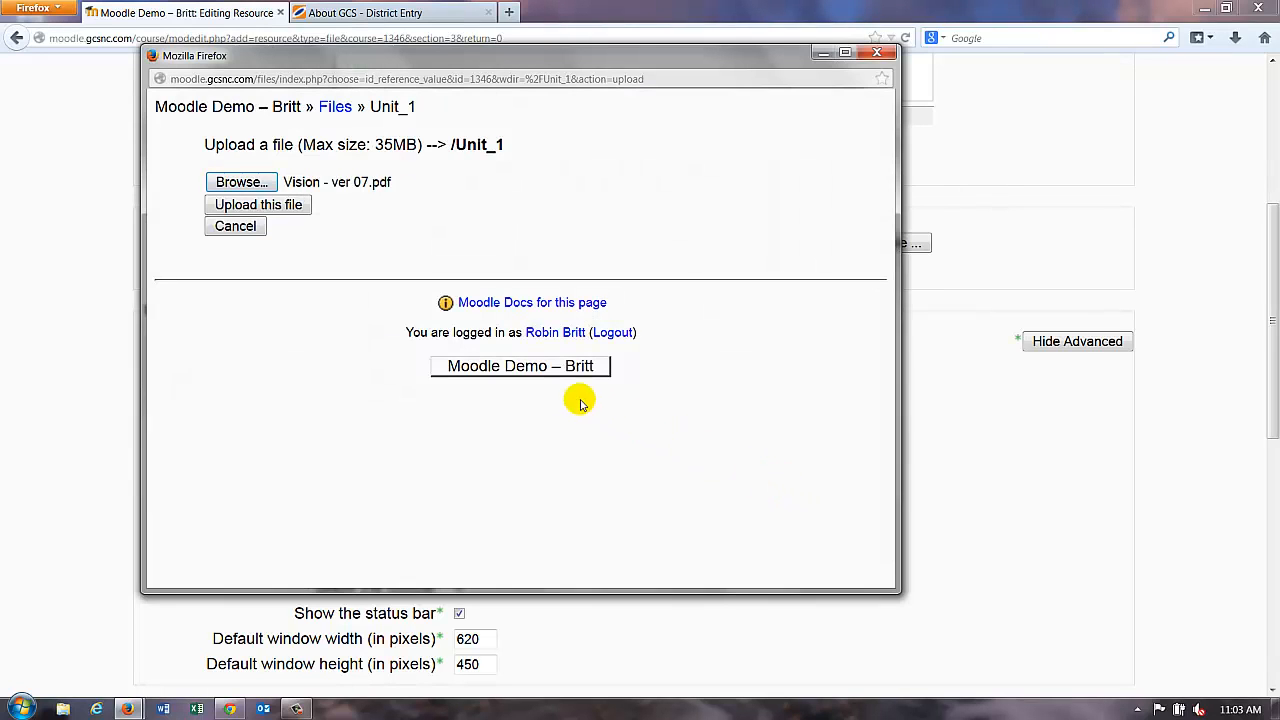
left_click(289, 207)
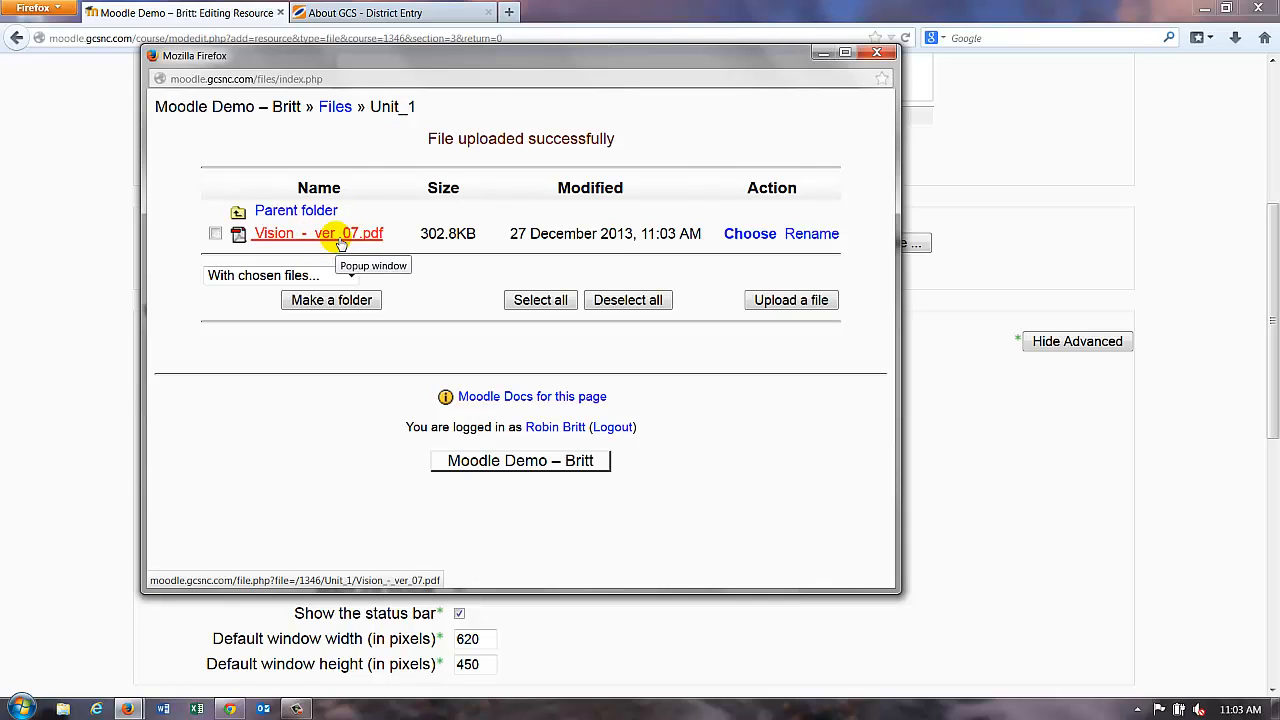
- Choose the uploaded Vision_-_ver_07.pdf as the location of Project 2 and save the resource, returning to the course
left_click(750, 236)
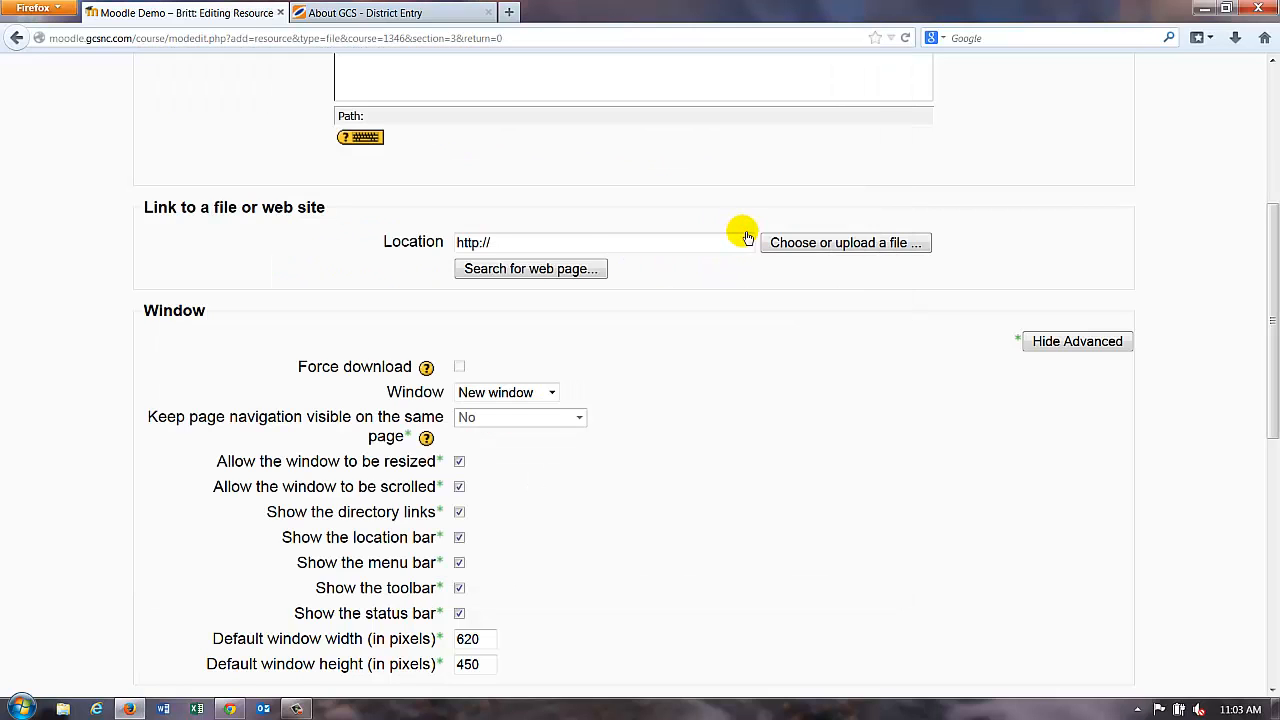
left_click_drag(466, 242, 637, 250)
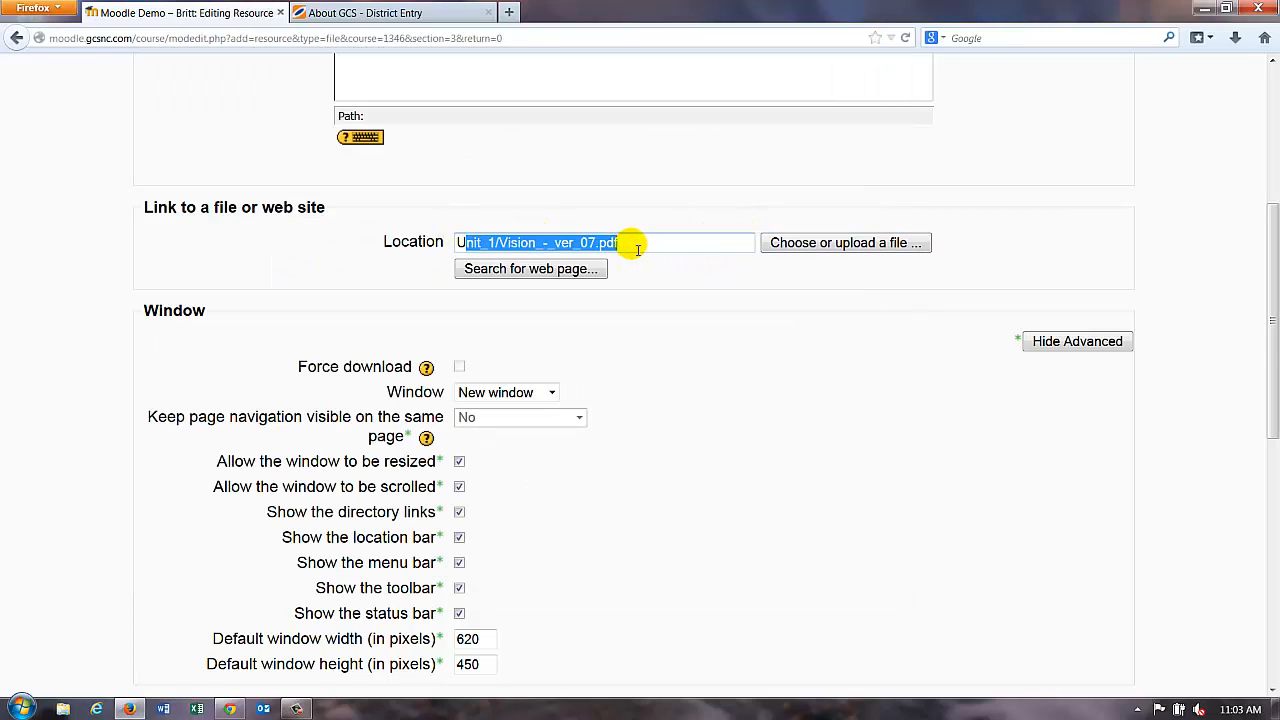
left_click(660, 249)
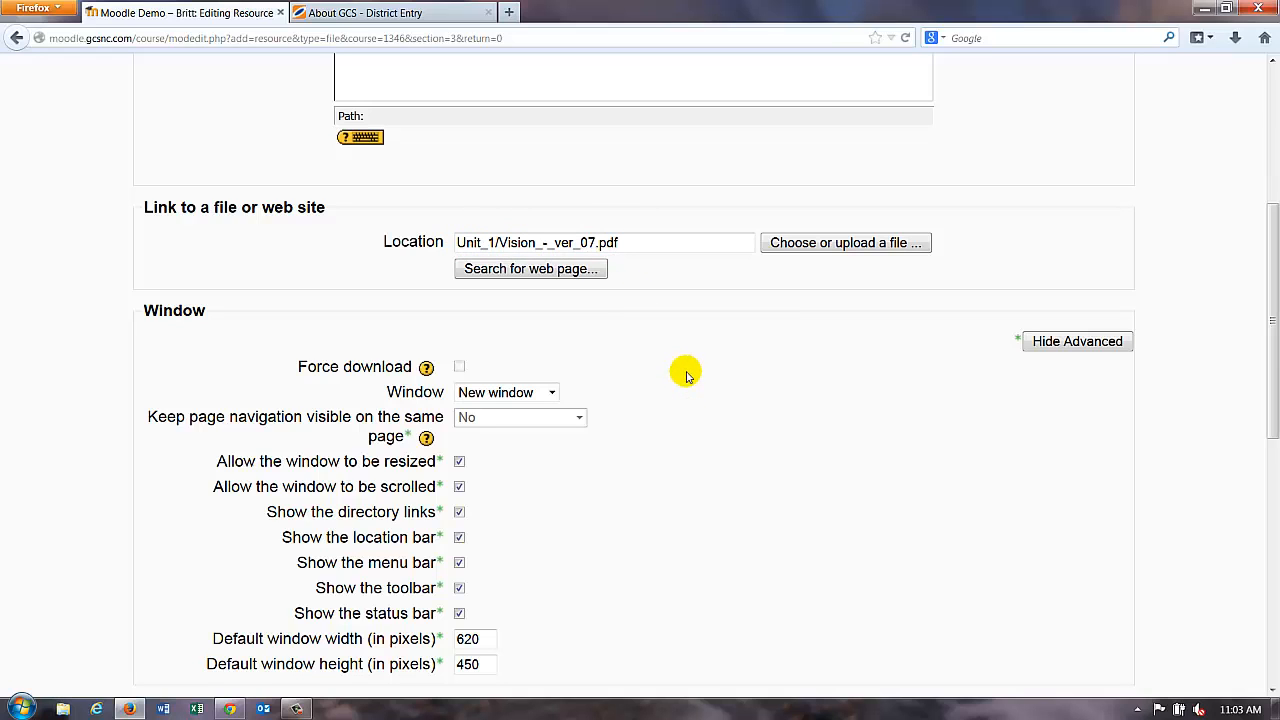
scroll(679, 370, "down", 2)
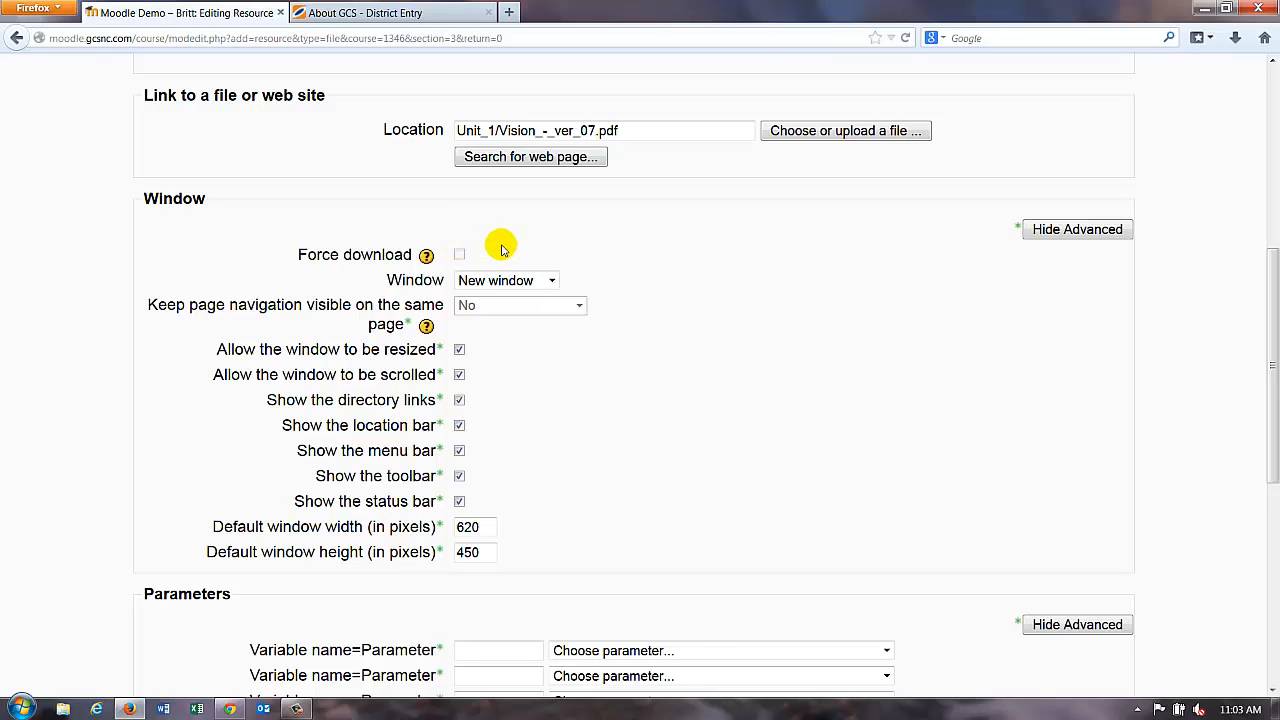
scroll(666, 281, "down", 5)
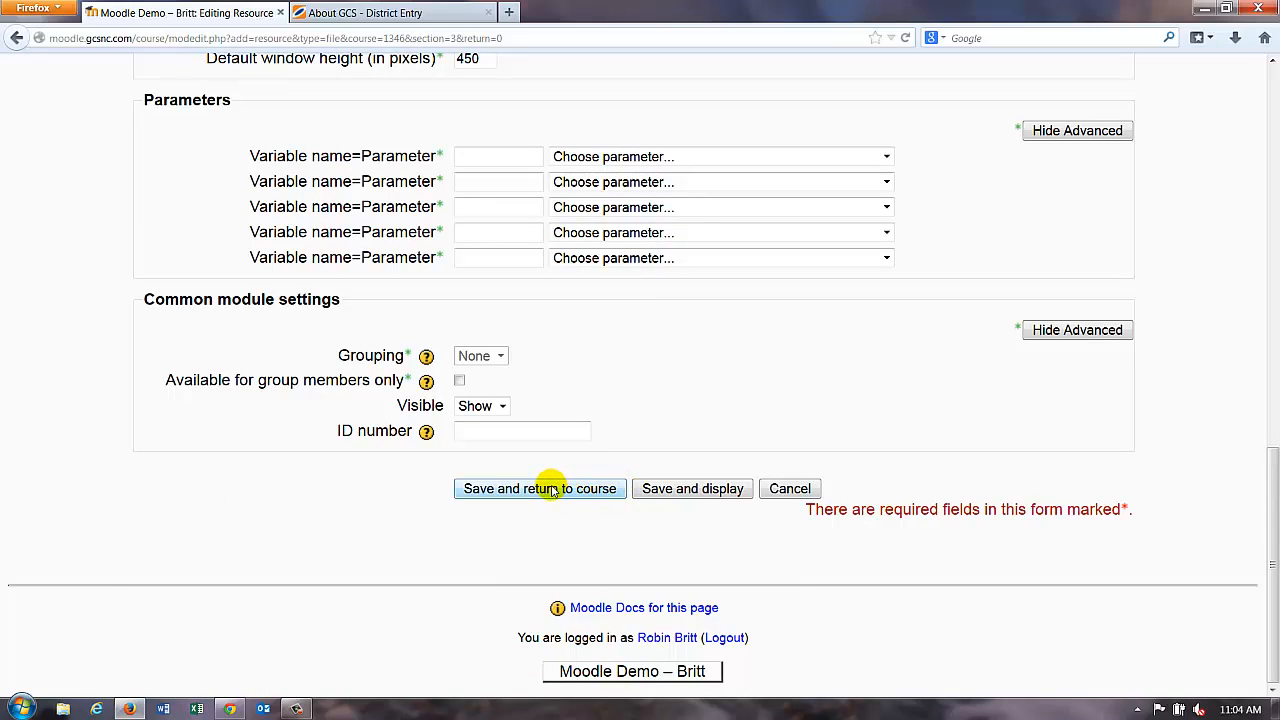
left_click(551, 490)
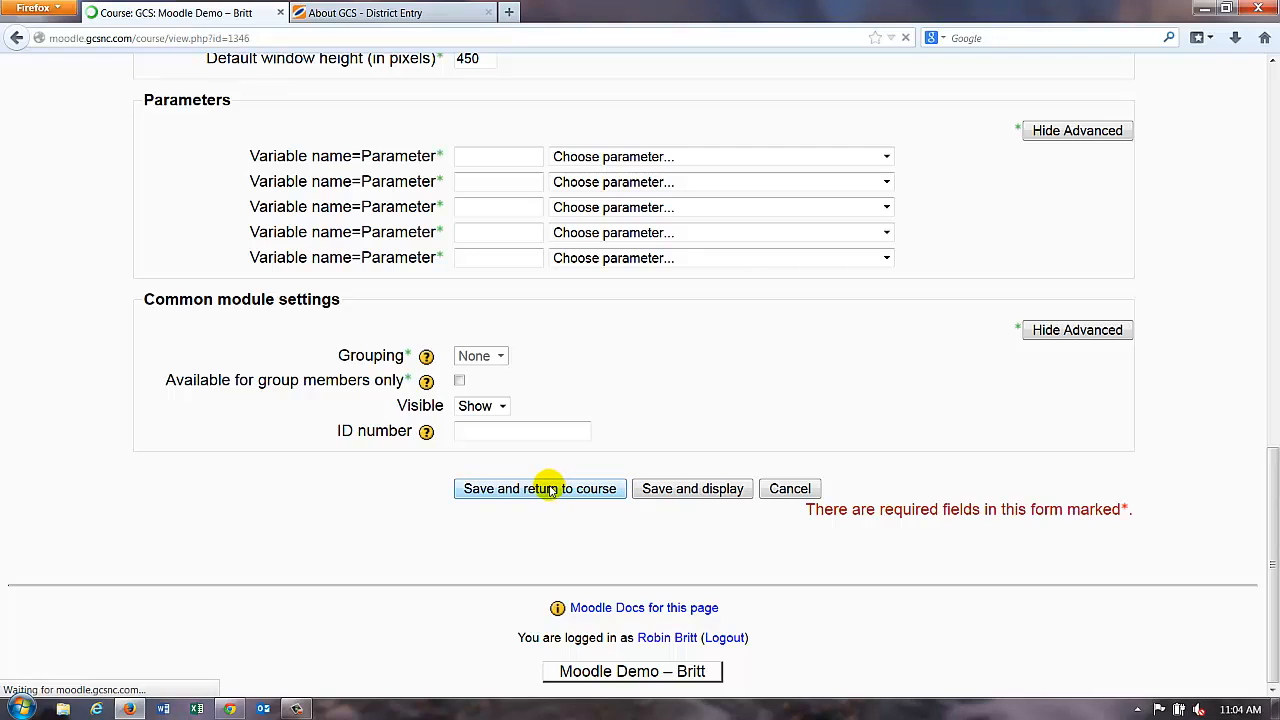
- Indent the Project 2 resource under the Required Work label in the Test Section
scroll(463, 457, "down", 8)
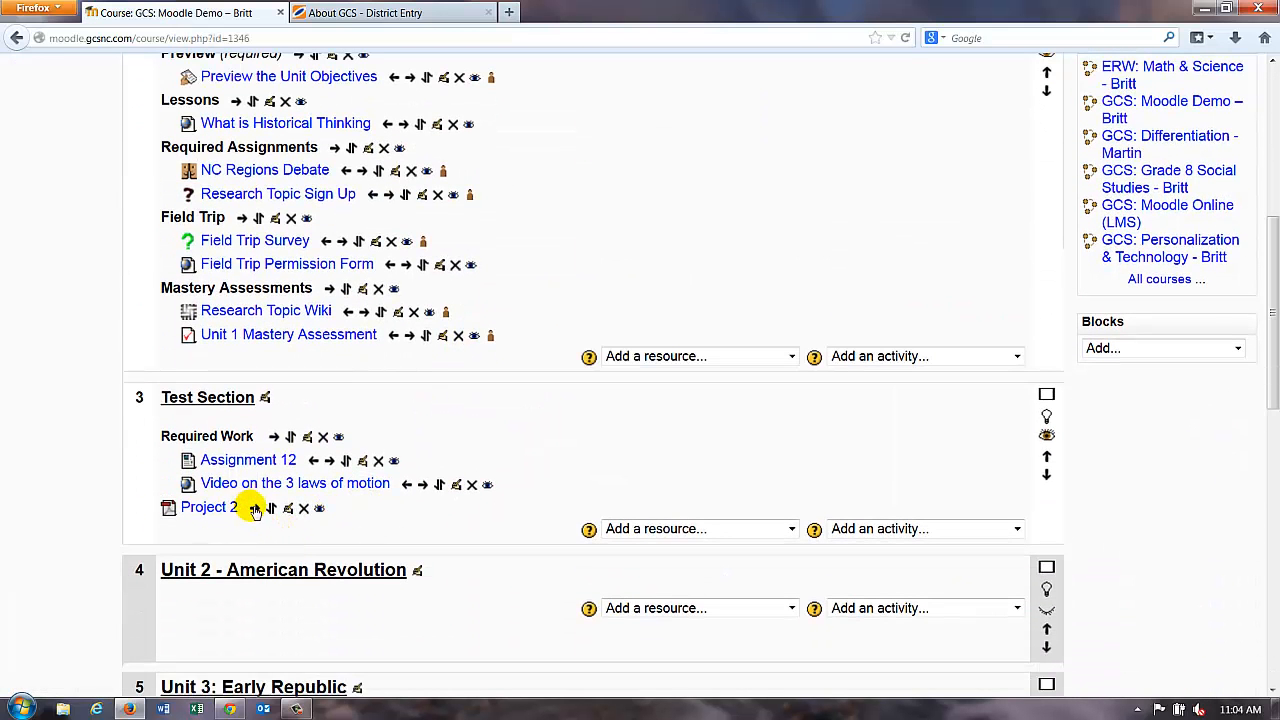
left_click(255, 508)
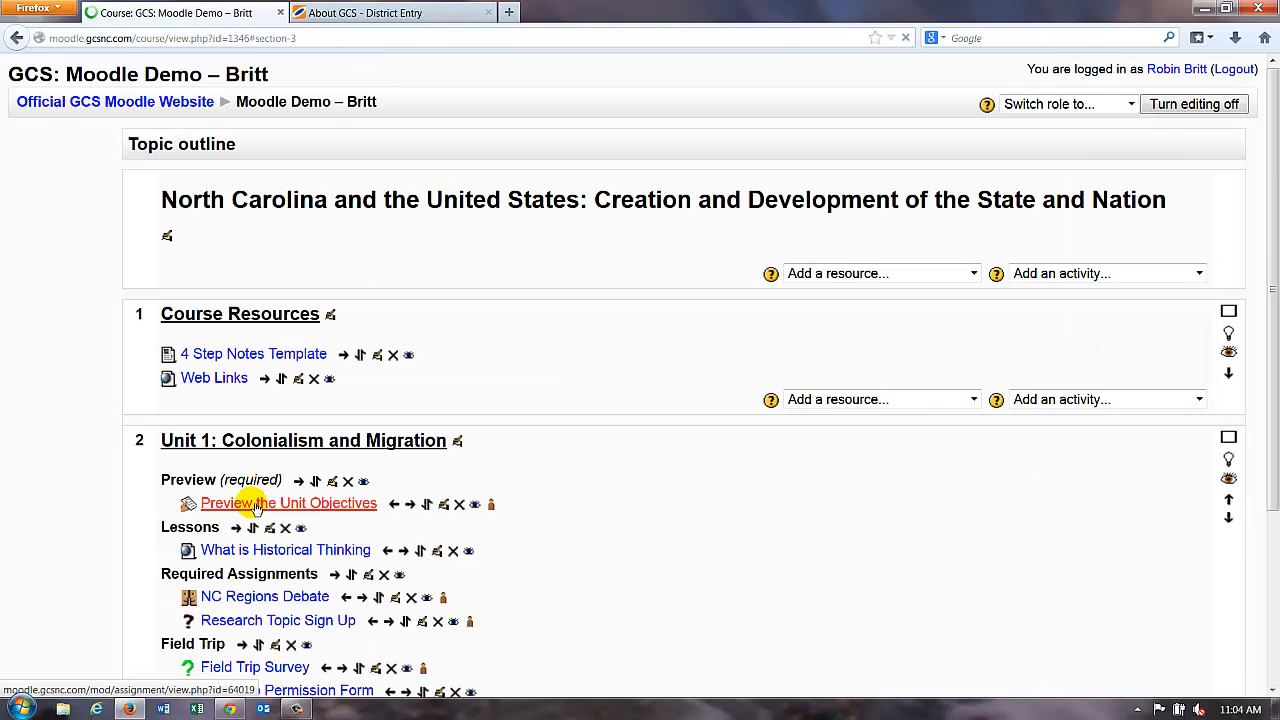
- Open Project 2 from the Test Section, maximize its pop-up window to look over the PDF, and close the window
scroll(245, 495, "down", 4)
scroll(238, 430, "up", 6)
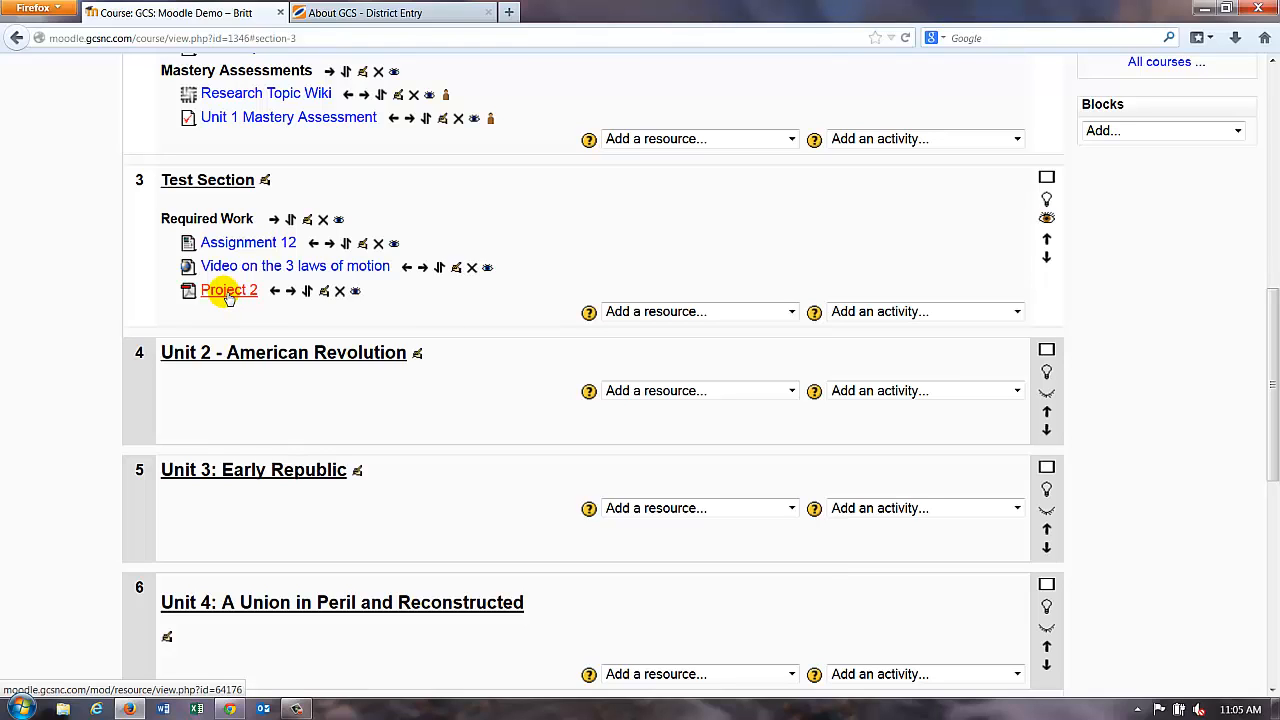
left_click(227, 292)
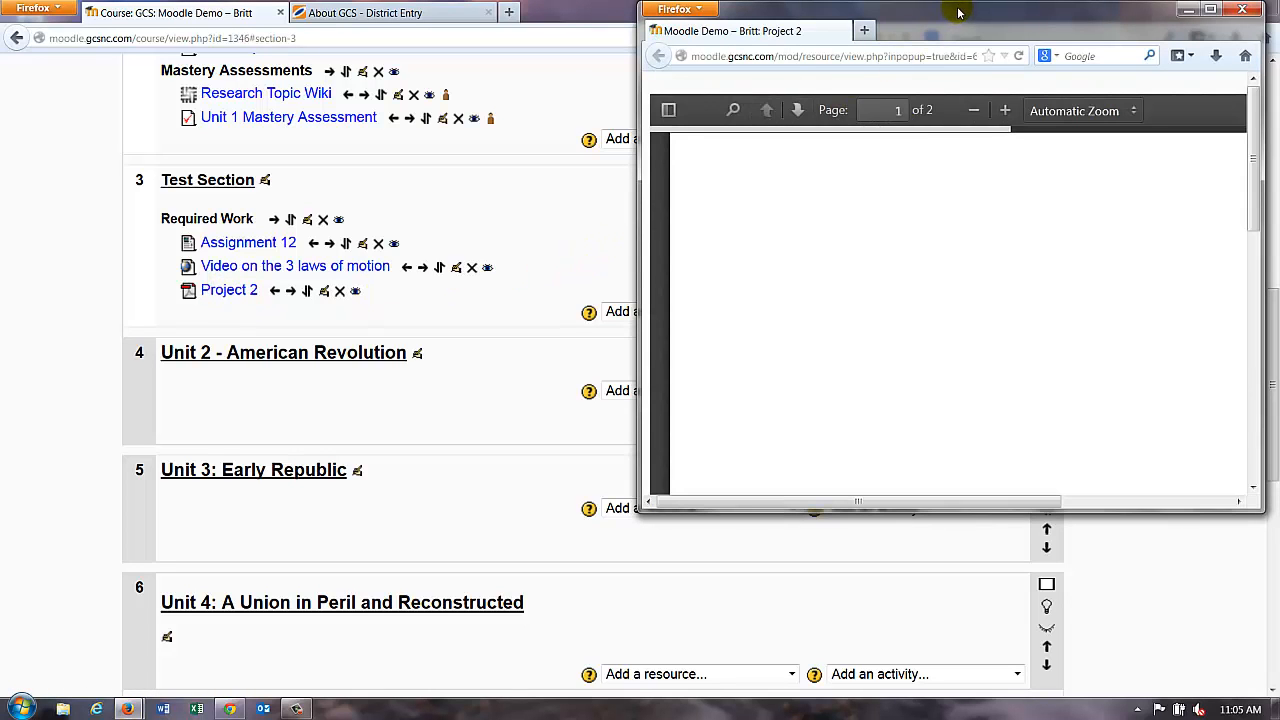
left_click_drag(946, 16, 793, 82)
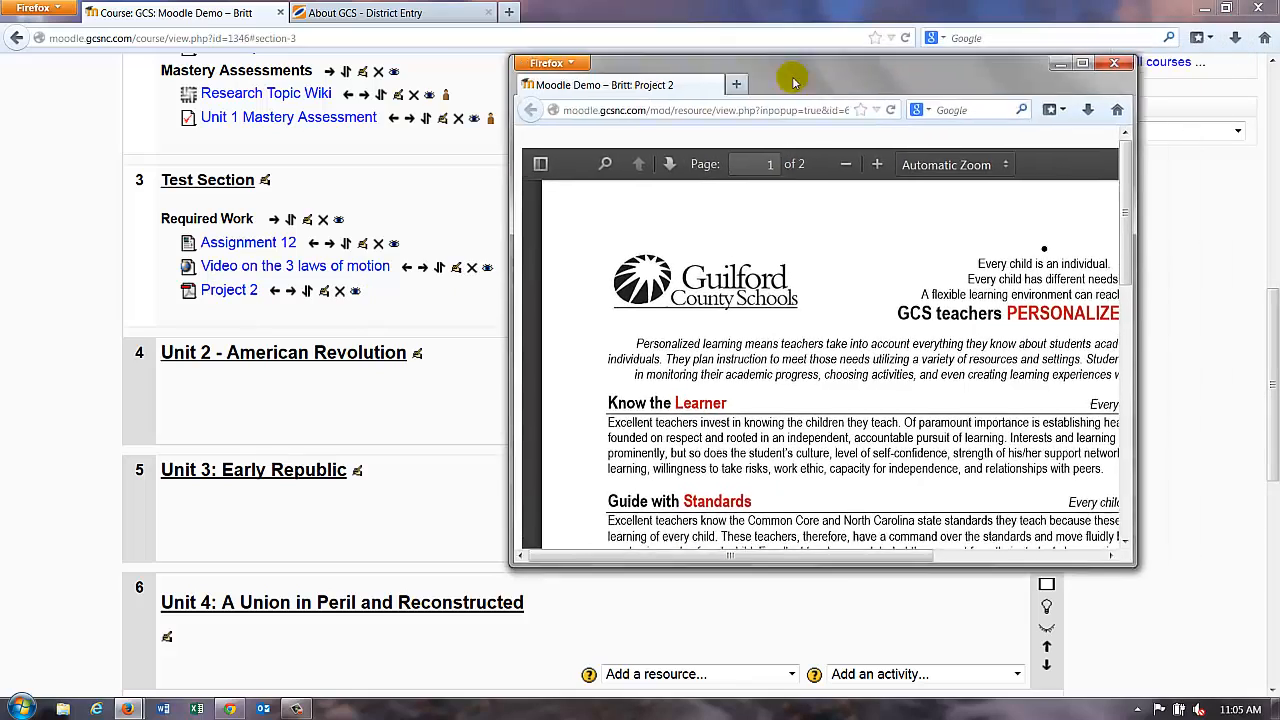
double_click(793, 82)
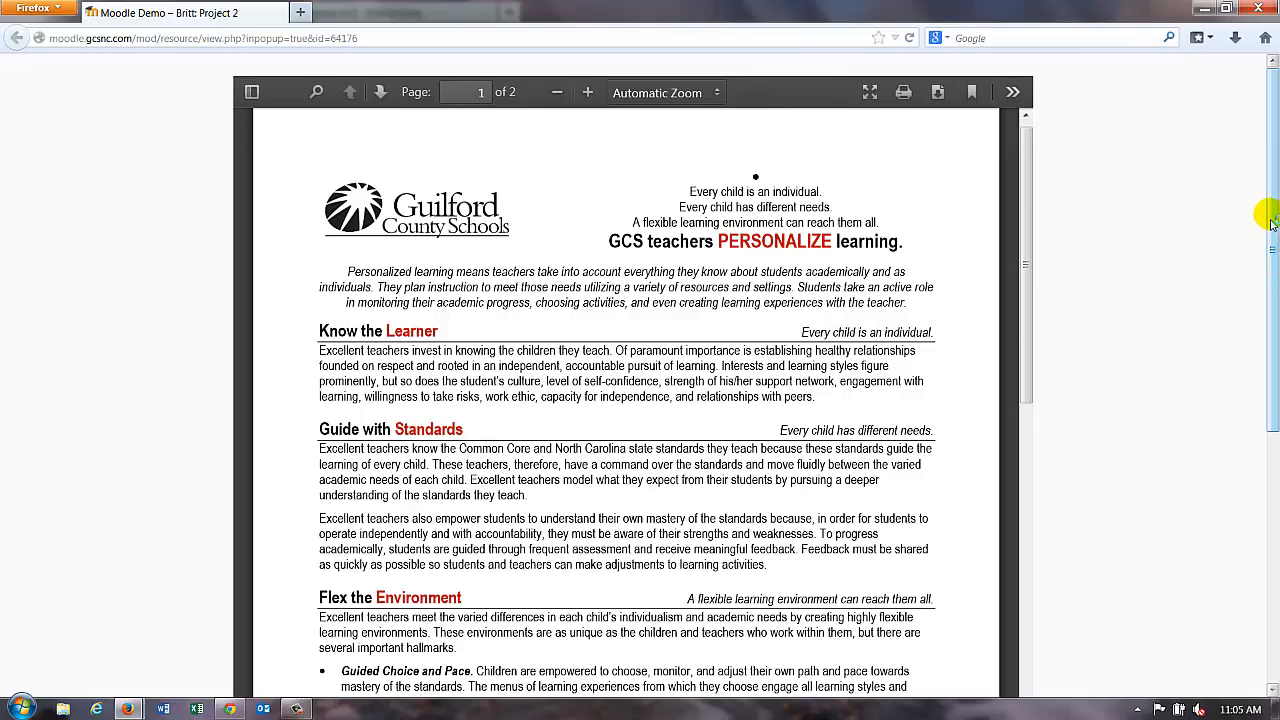
left_click_drag(1271, 222, 1258, 10)
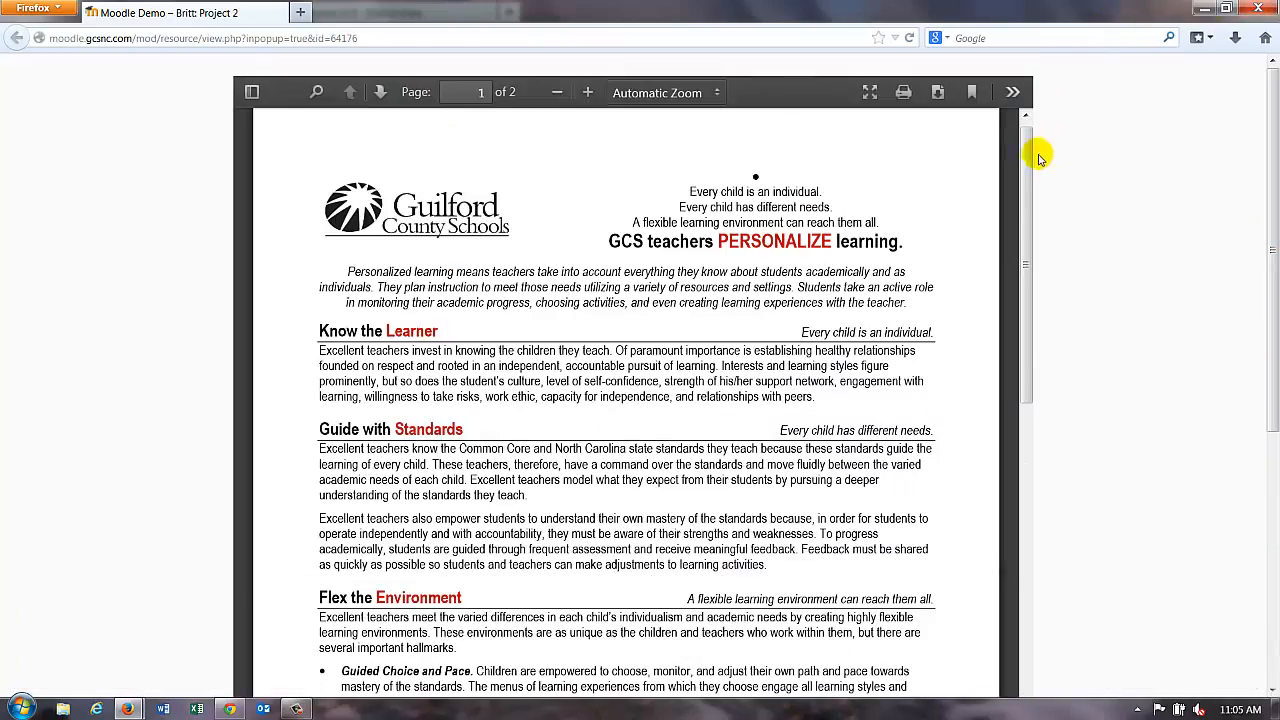
left_click_drag(1030, 163, 1049, 140)
left_click_drag(1273, 252, 1272, 220)
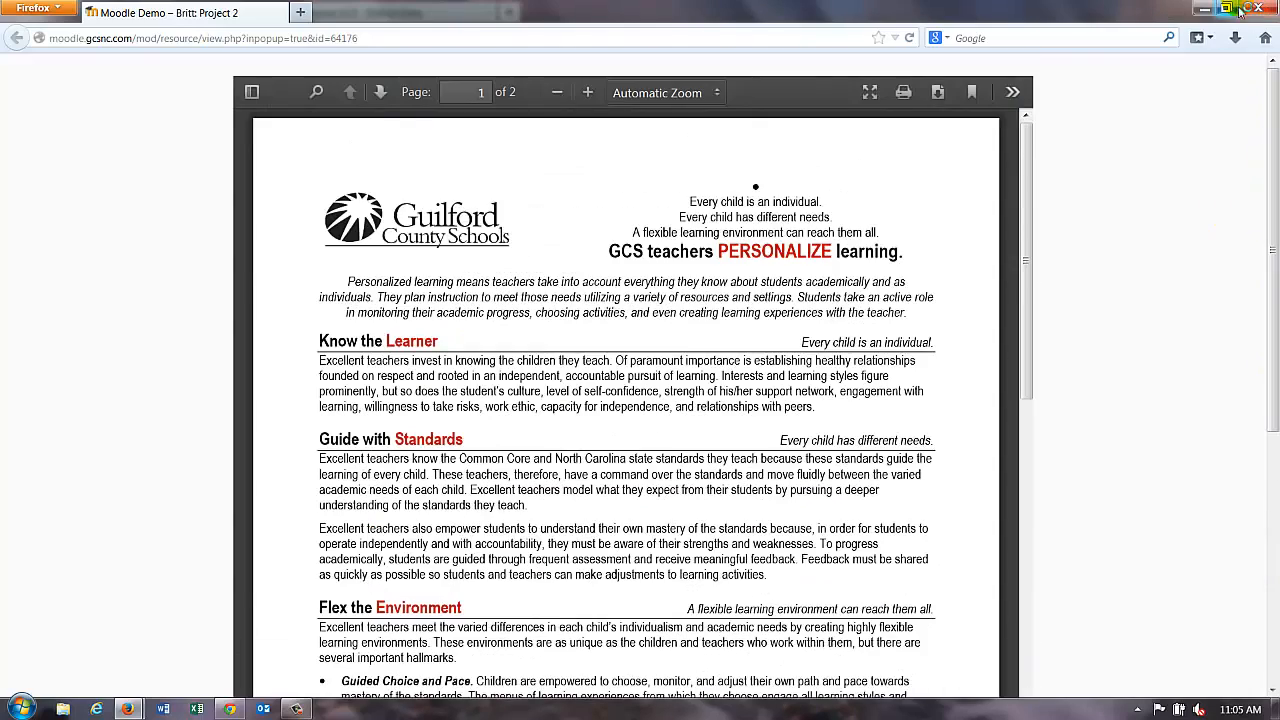
left_click(1257, 9)
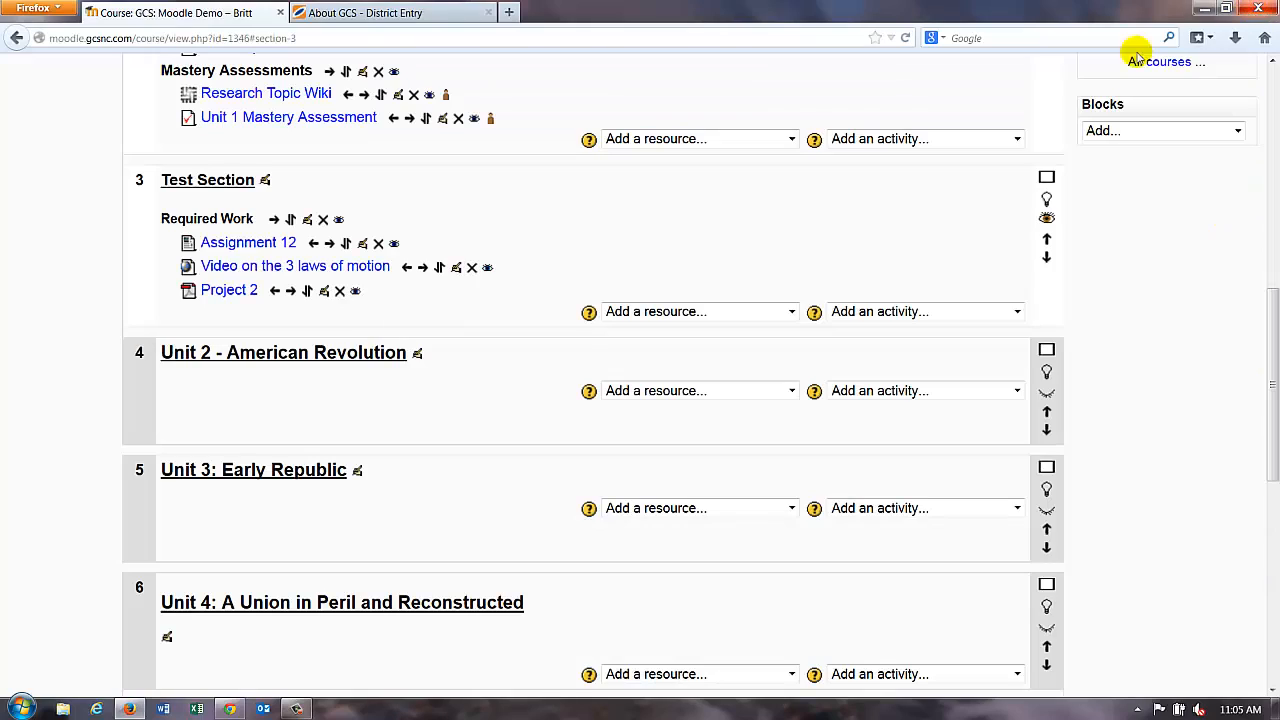
- Edit the Project 2 resource to use Same window with Force download enabled, and save it, returning to the course
left_click(324, 291)
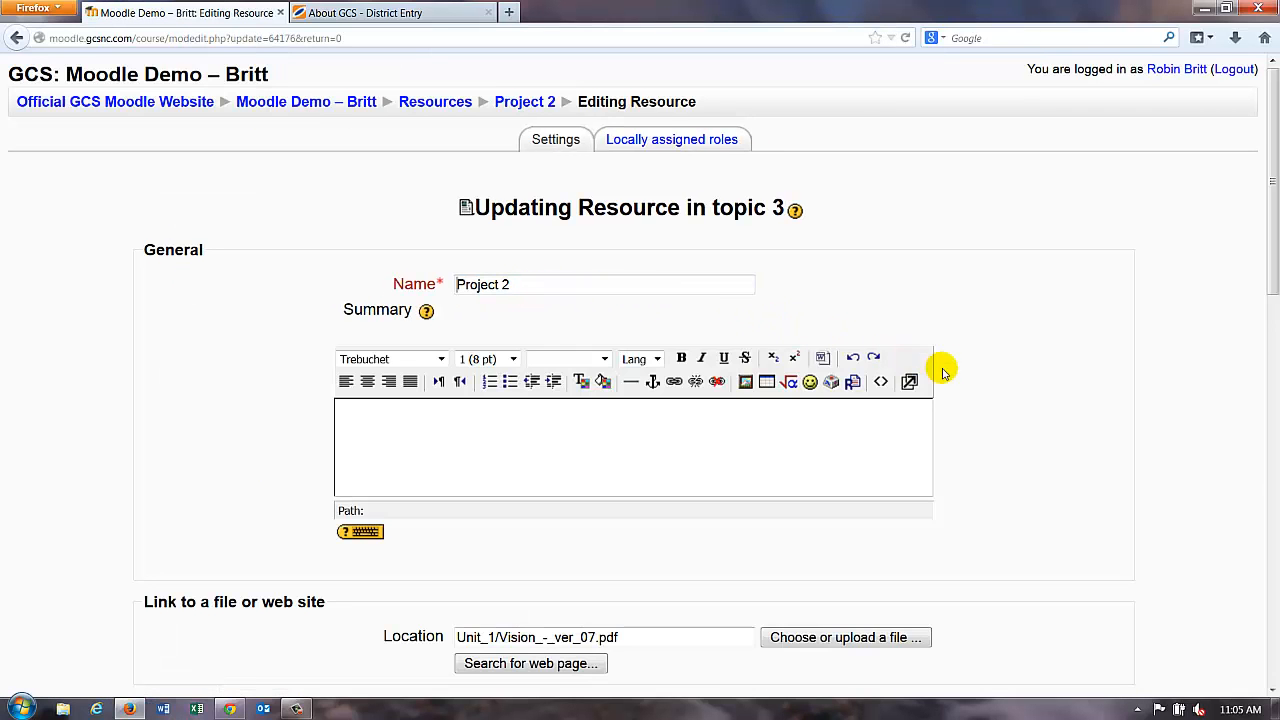
scroll(950, 375, "down", 8)
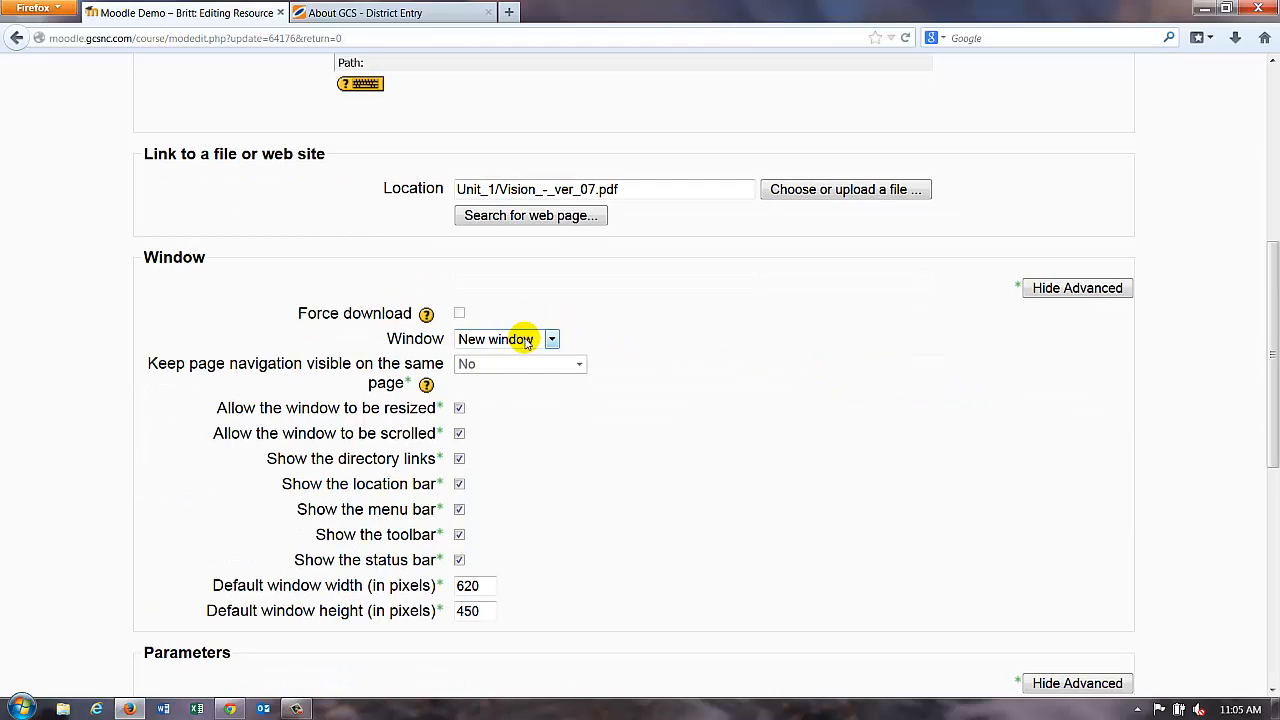
left_click(525, 341)
left_click(515, 357)
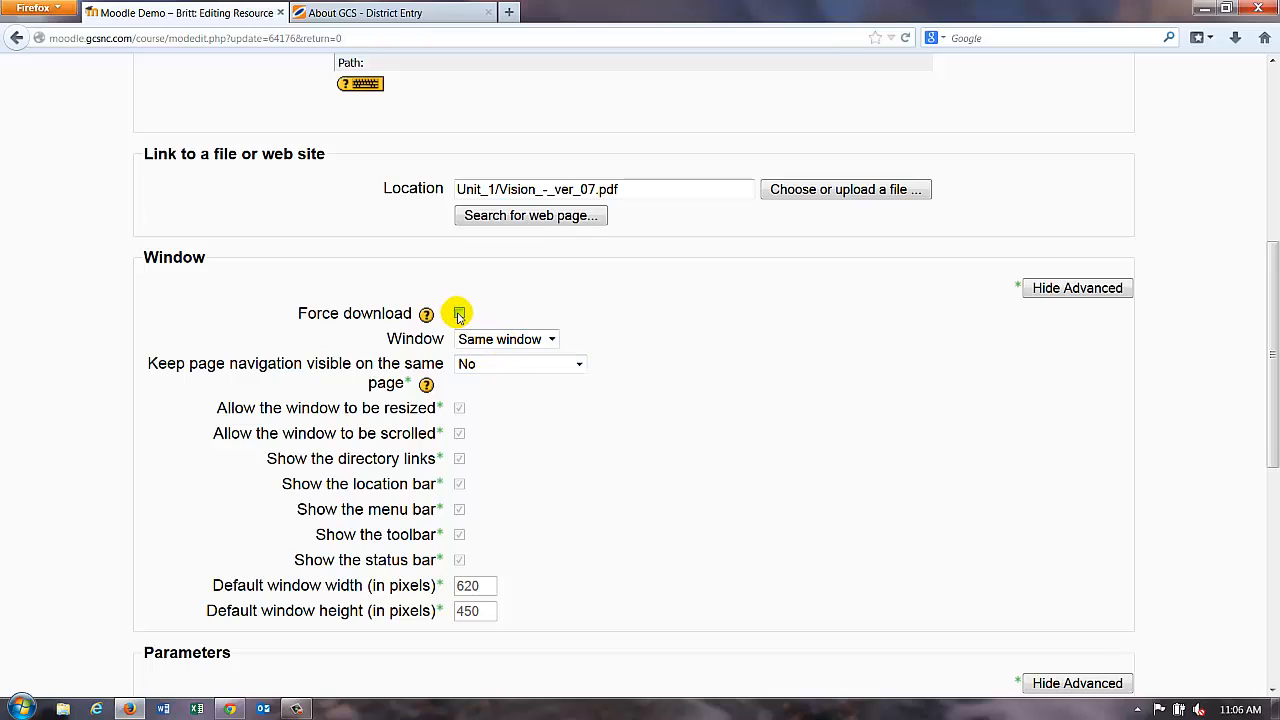
left_click(459, 314)
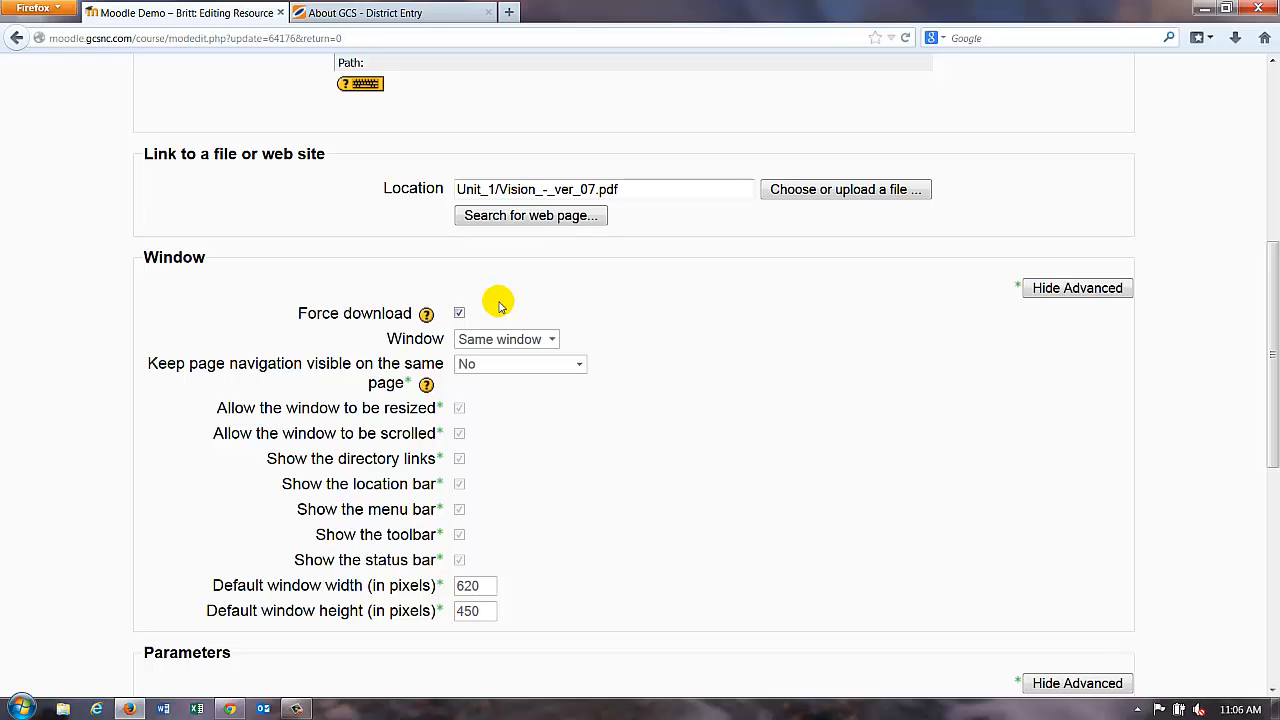
scroll(551, 351, "down", 10)
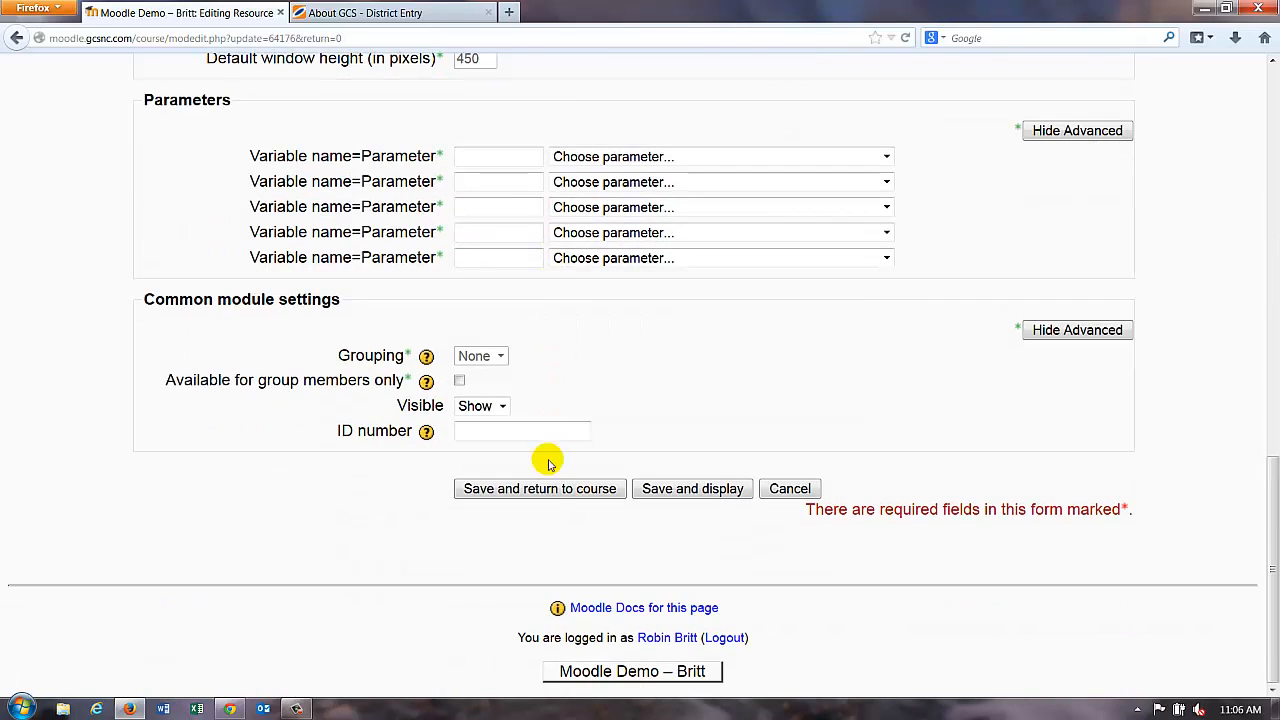
left_click(524, 493)
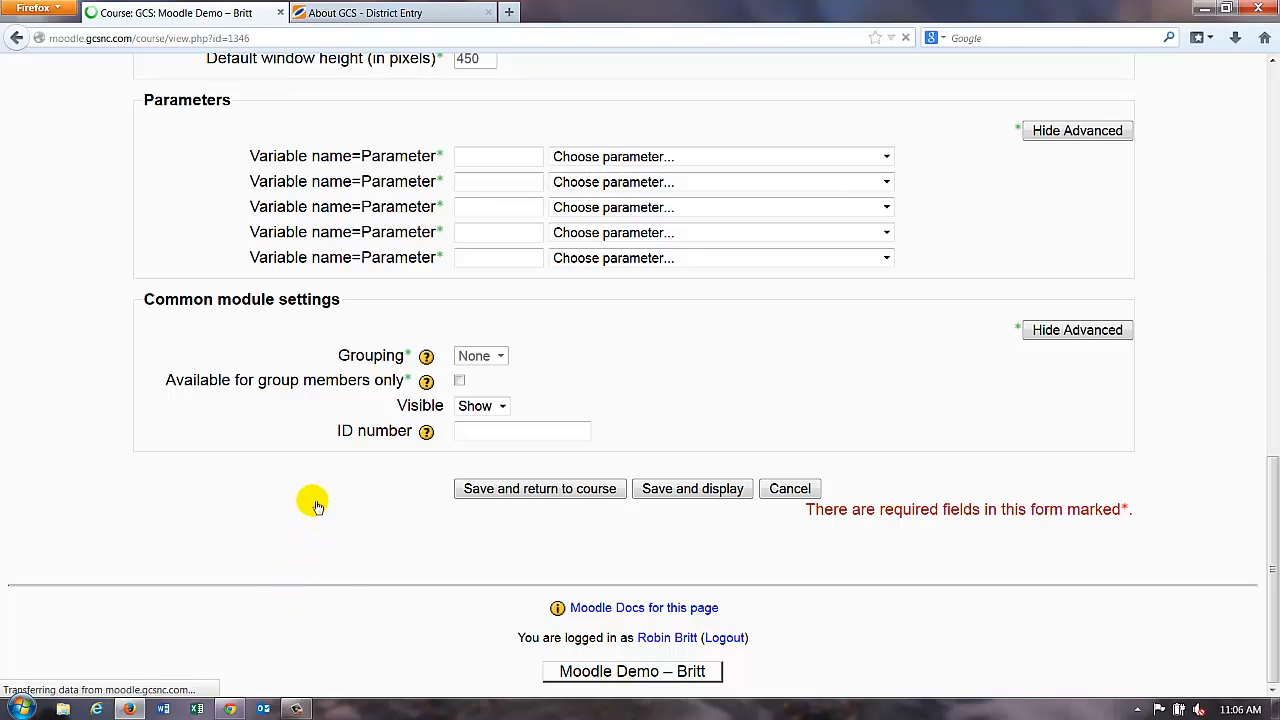
- Open Project 2 from the Test Section with Adobe Acrobat 9.0, view the PDF there, and close it
scroll(291, 496, "down", 4)
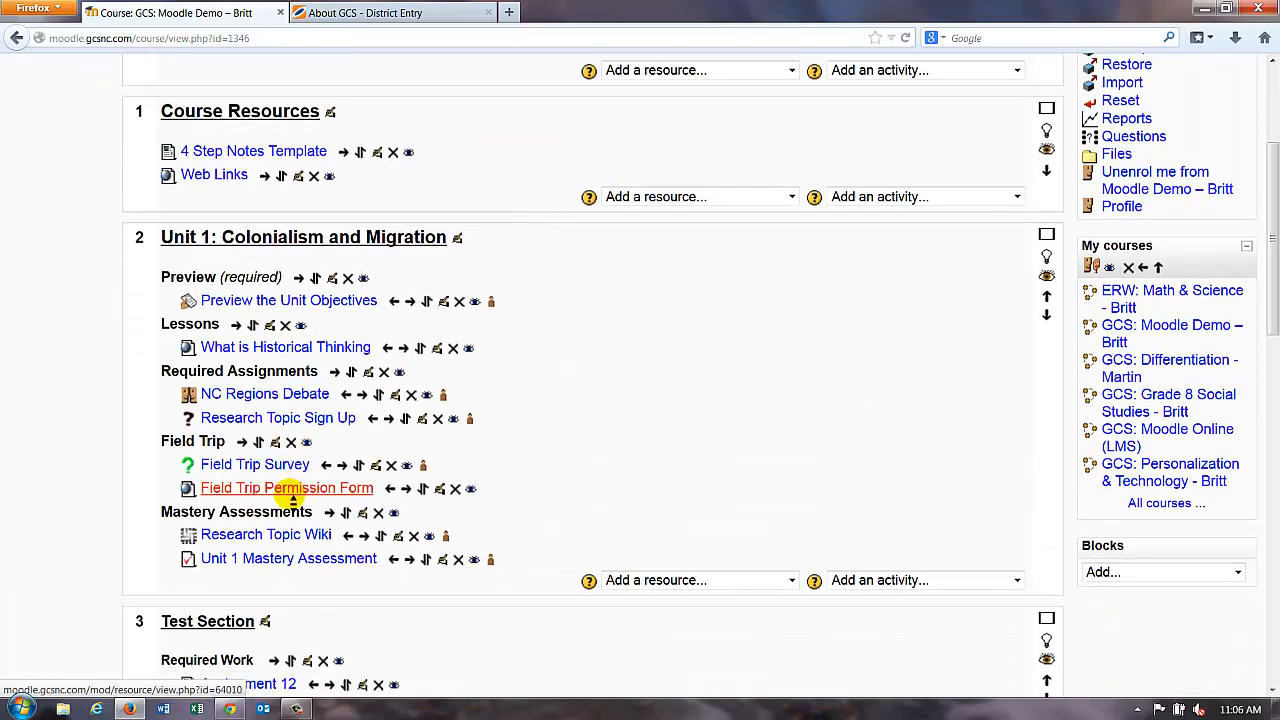
scroll(291, 496, "down", 4)
left_click(229, 509)
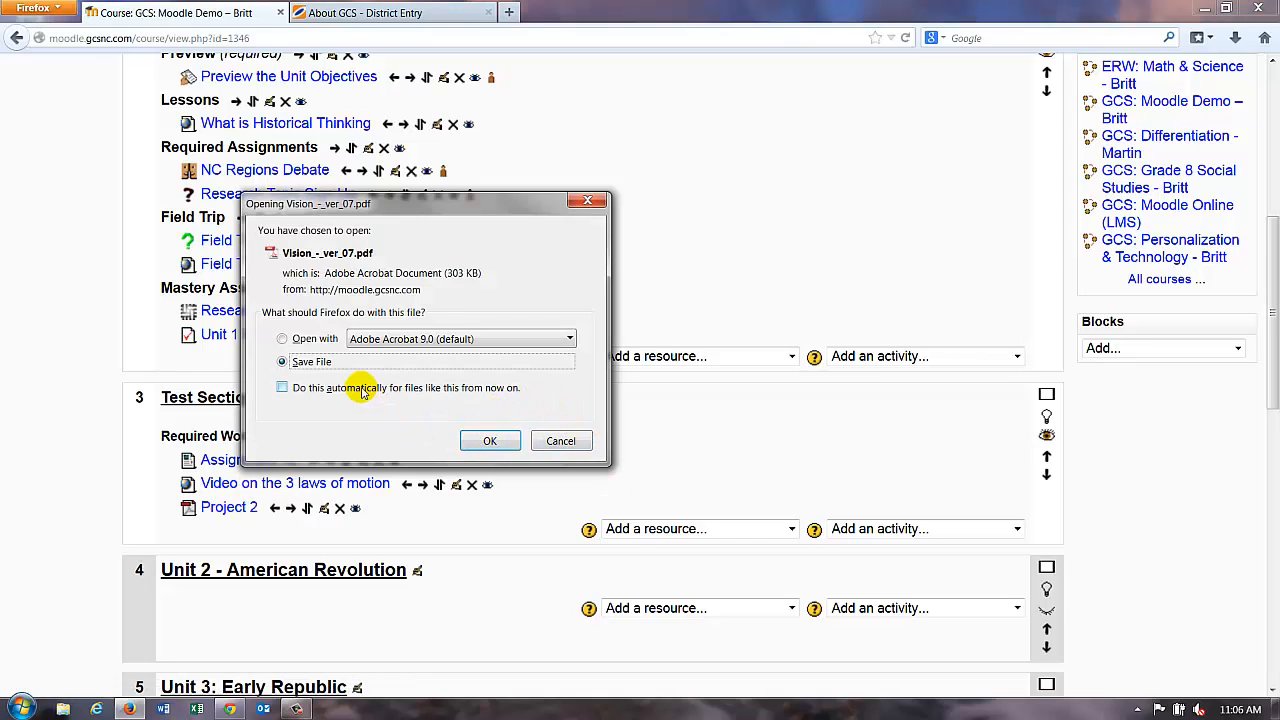
left_click(314, 340)
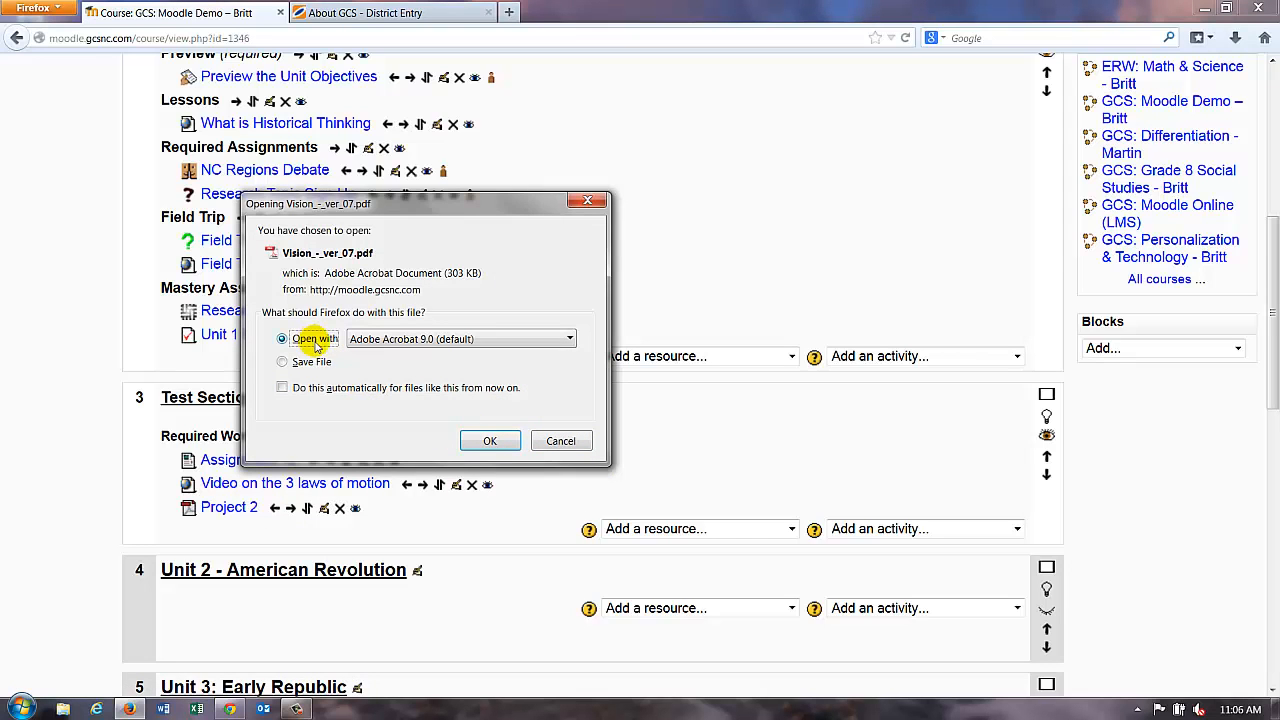
left_click(490, 450)
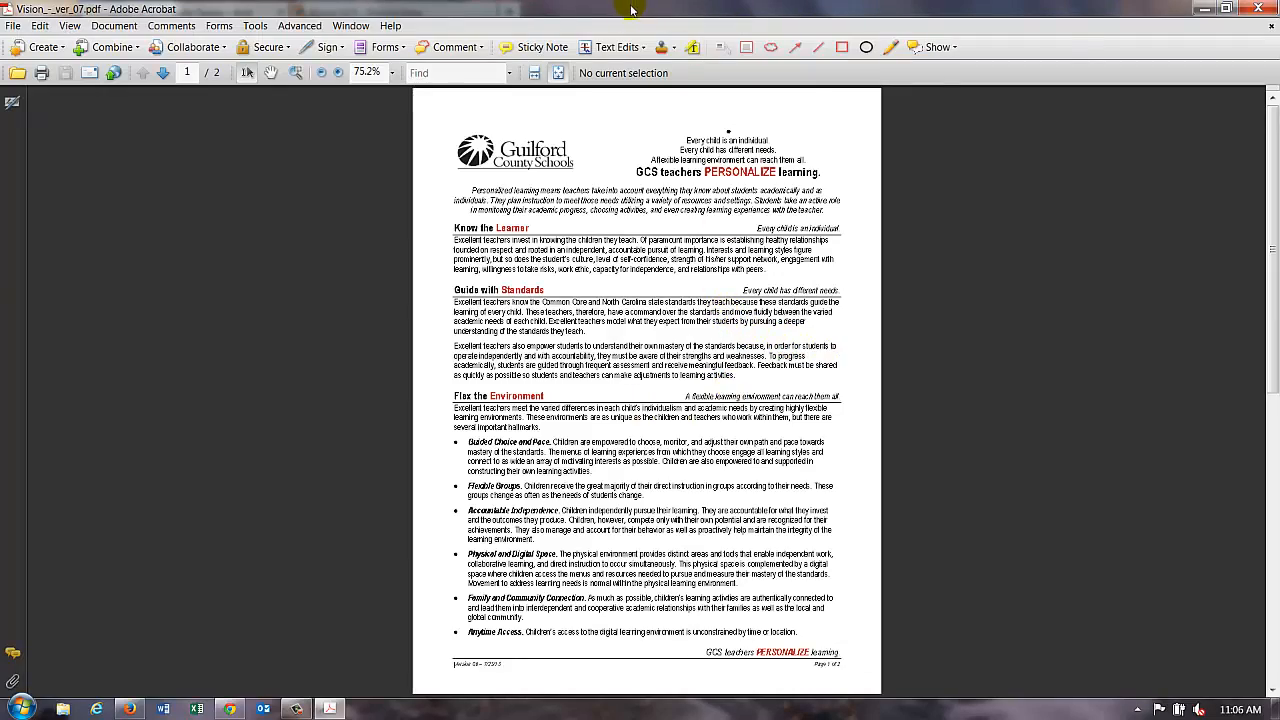
mouse_move(634, 10)
left_mouse_down()
mouse_move(571, 126)
mouse_move(829, 77)
mouse_move(613, 57)
mouse_move(670, 12)
mouse_move(650, 2)
left_mouse_up()
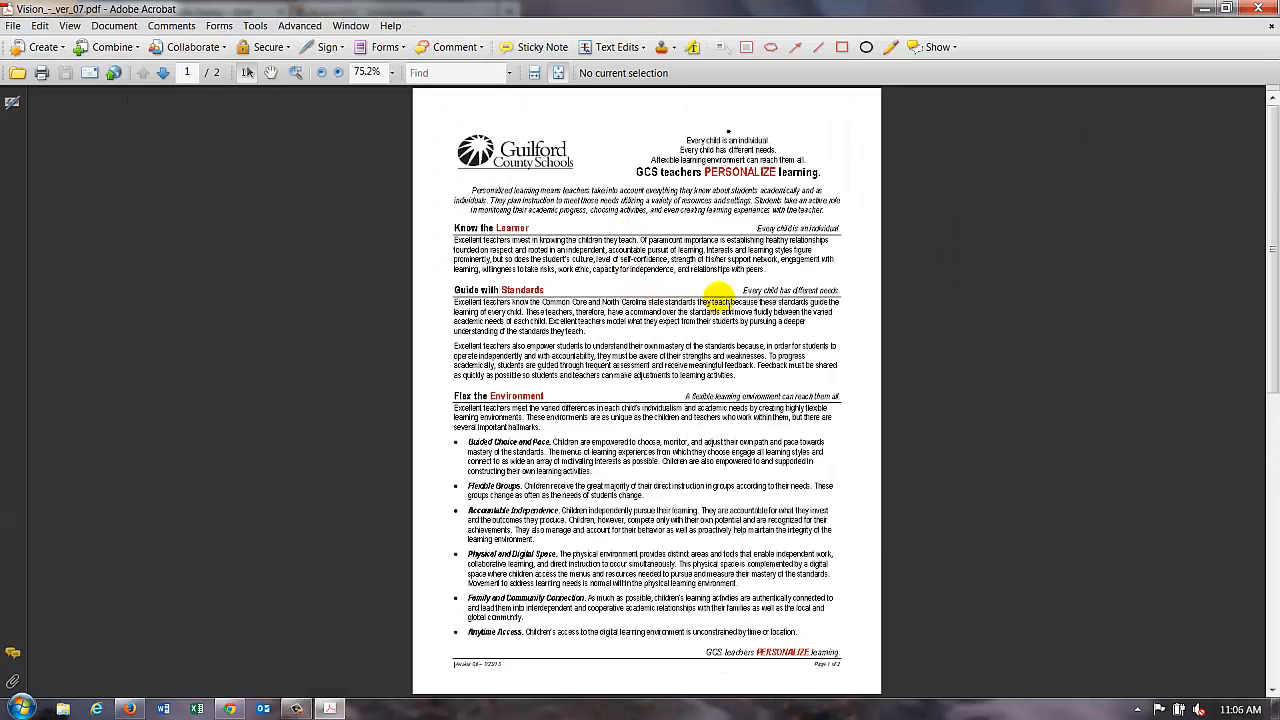
left_click(1258, 8)
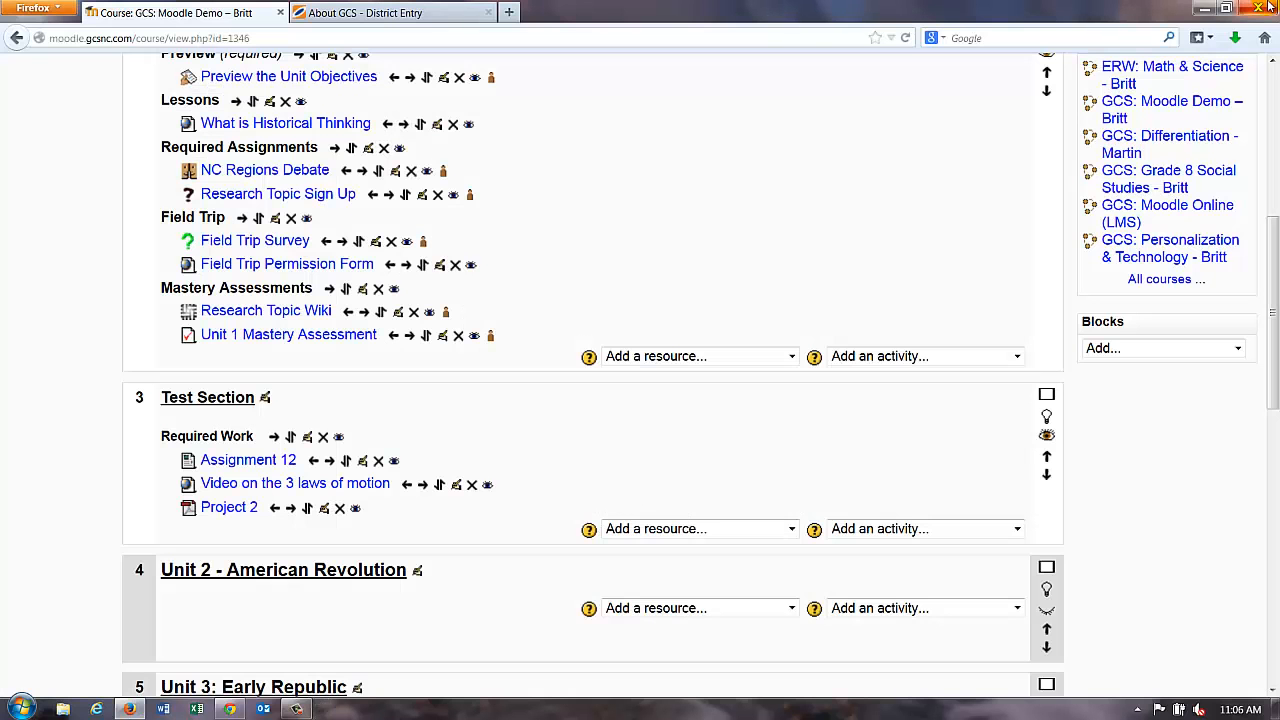
- Add a directory display resource to the Test Section and name it "Unit 1 Files"
scroll(562, 257, "down", 3)
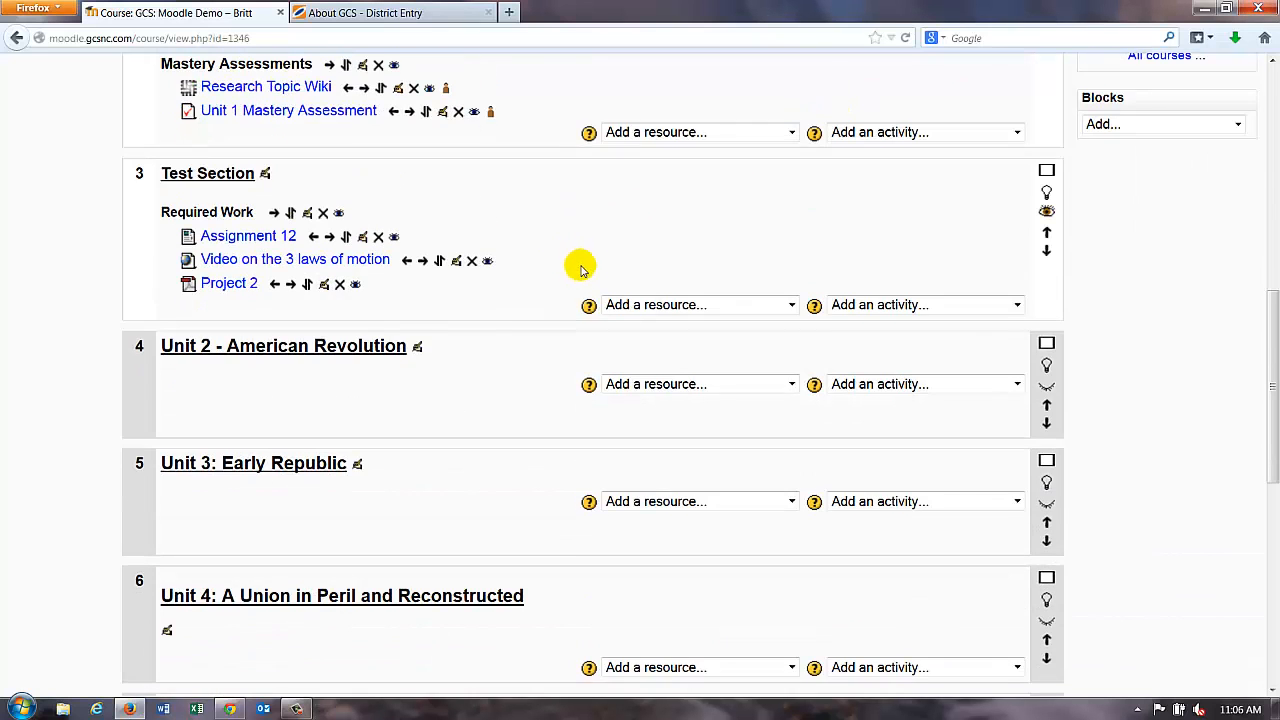
left_click(678, 306)
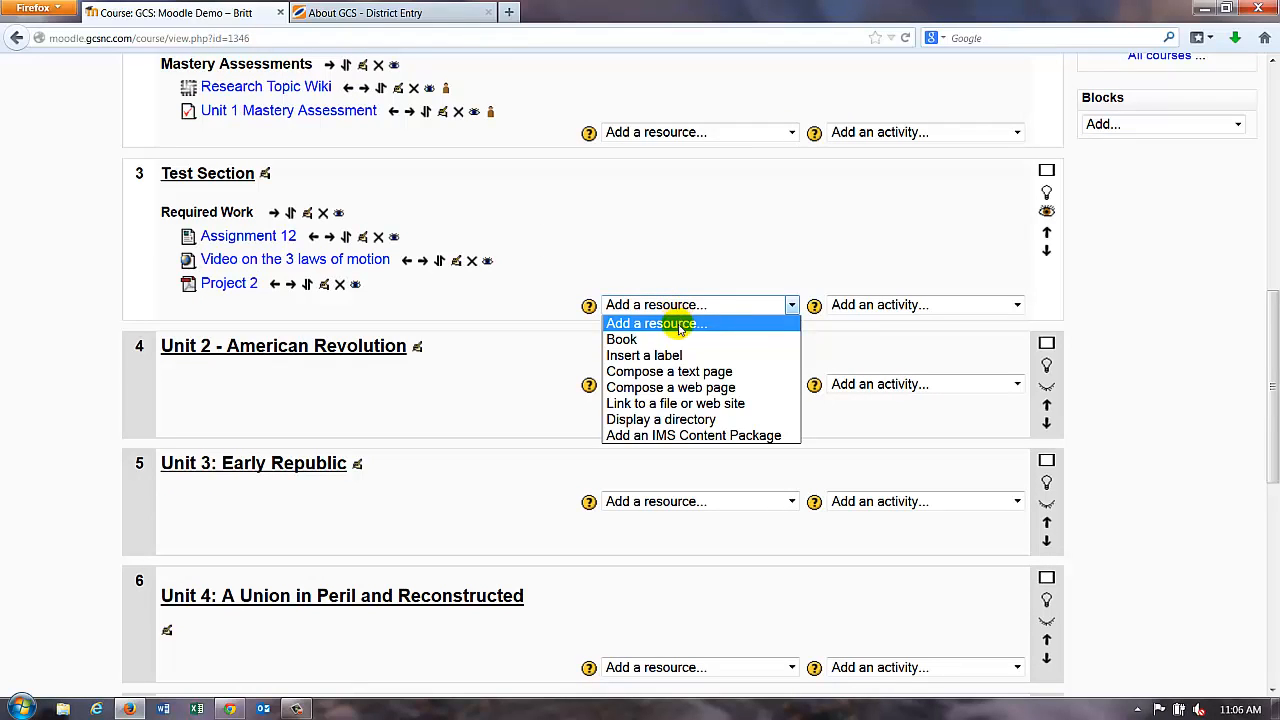
left_click(684, 424)
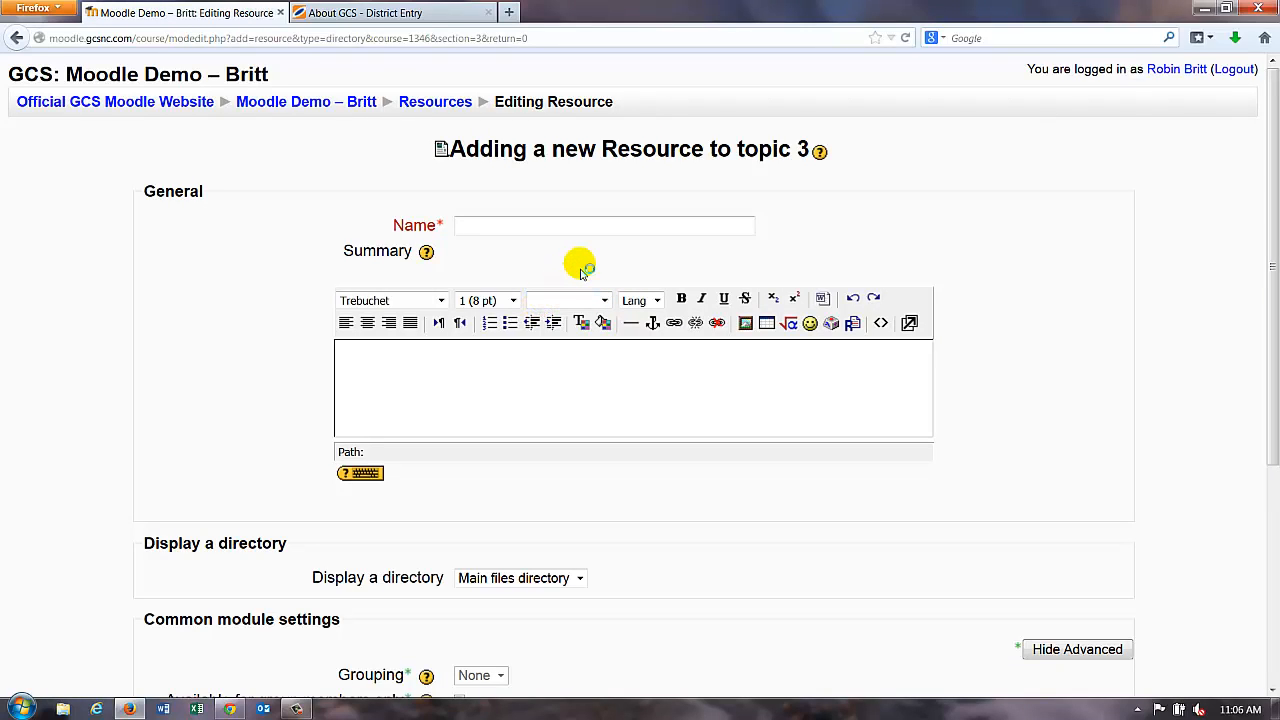
type("Unit 1 Files")
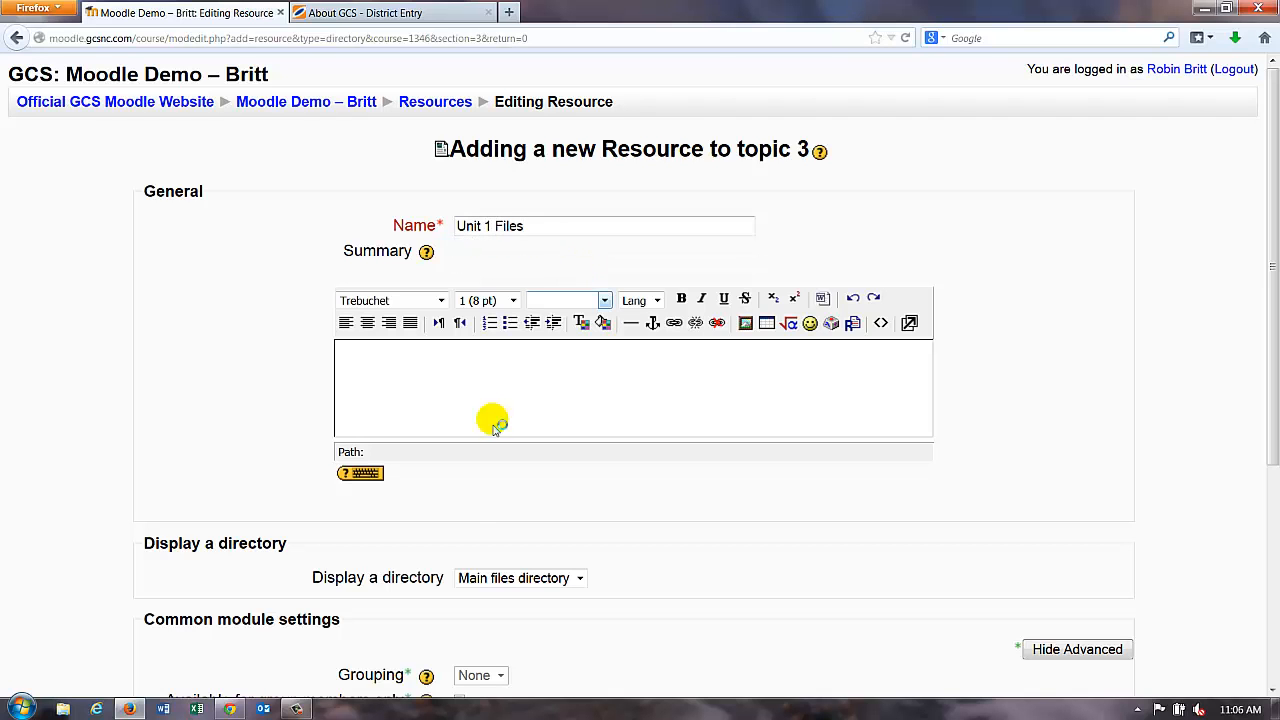
- Set the Unit_1 folder as the directory to display and save the resource, returning to the course
scroll(678, 528, "down", 5)
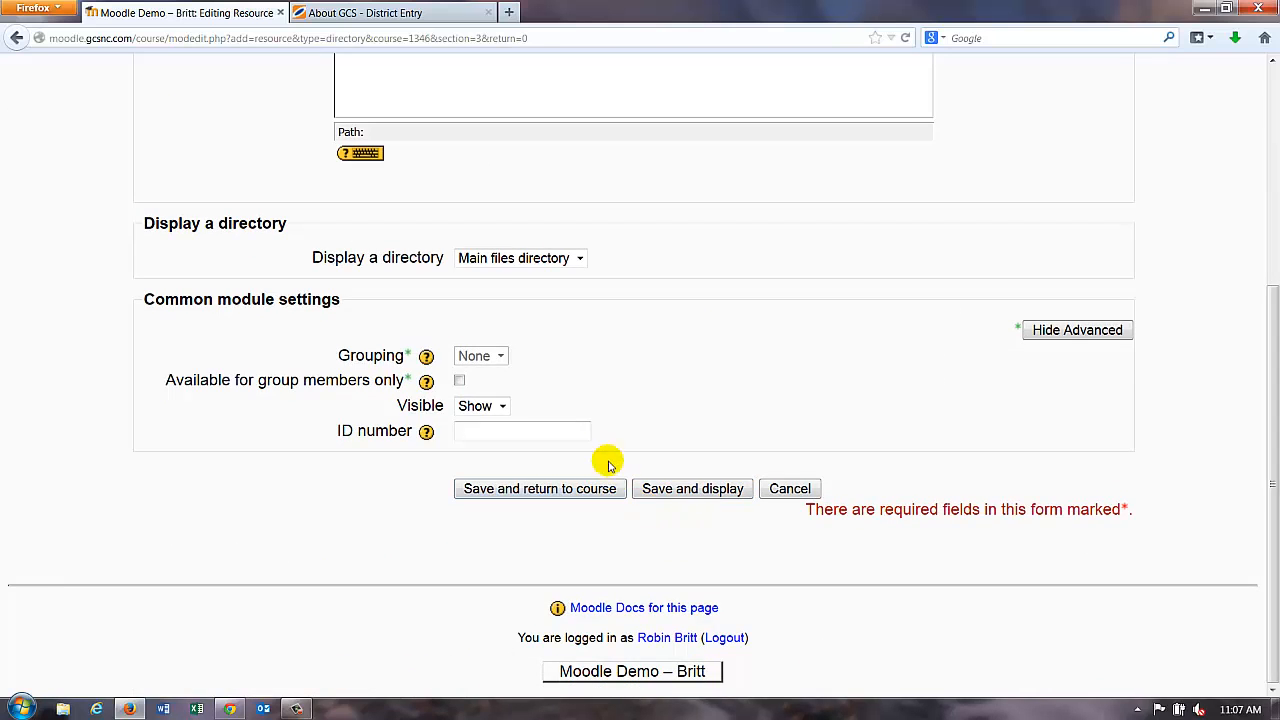
left_click(579, 260)
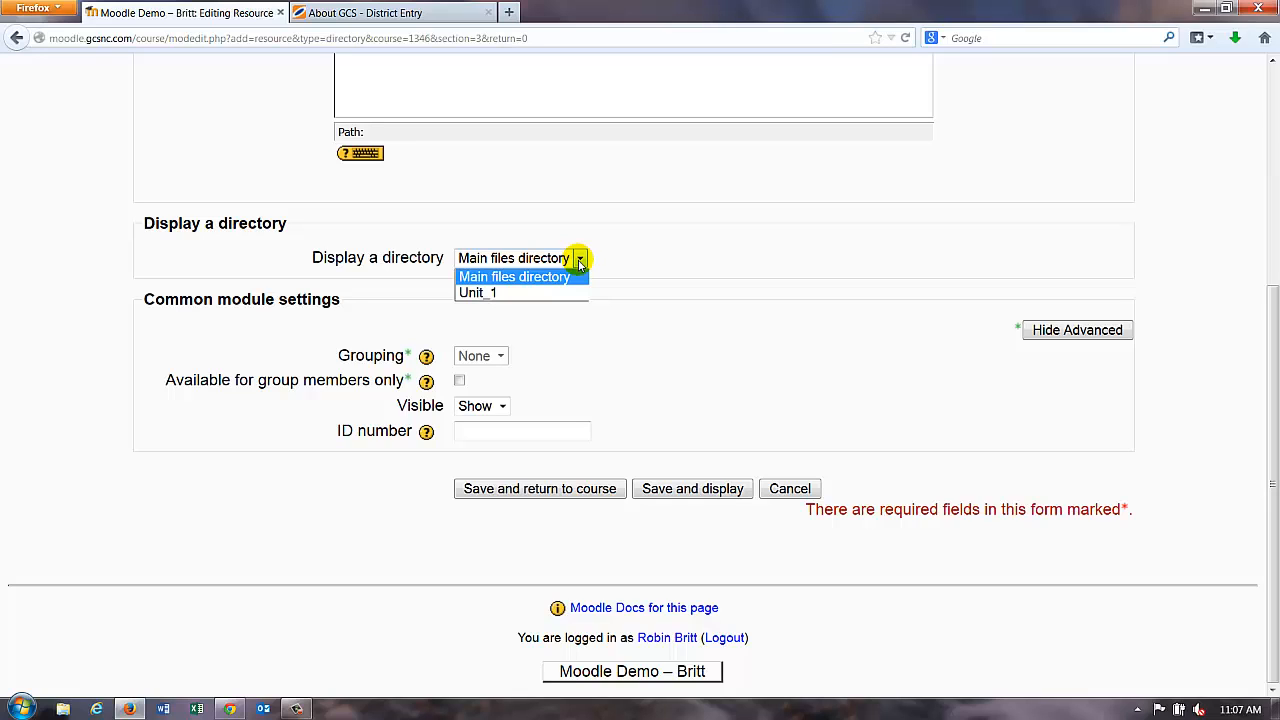
left_click(541, 291)
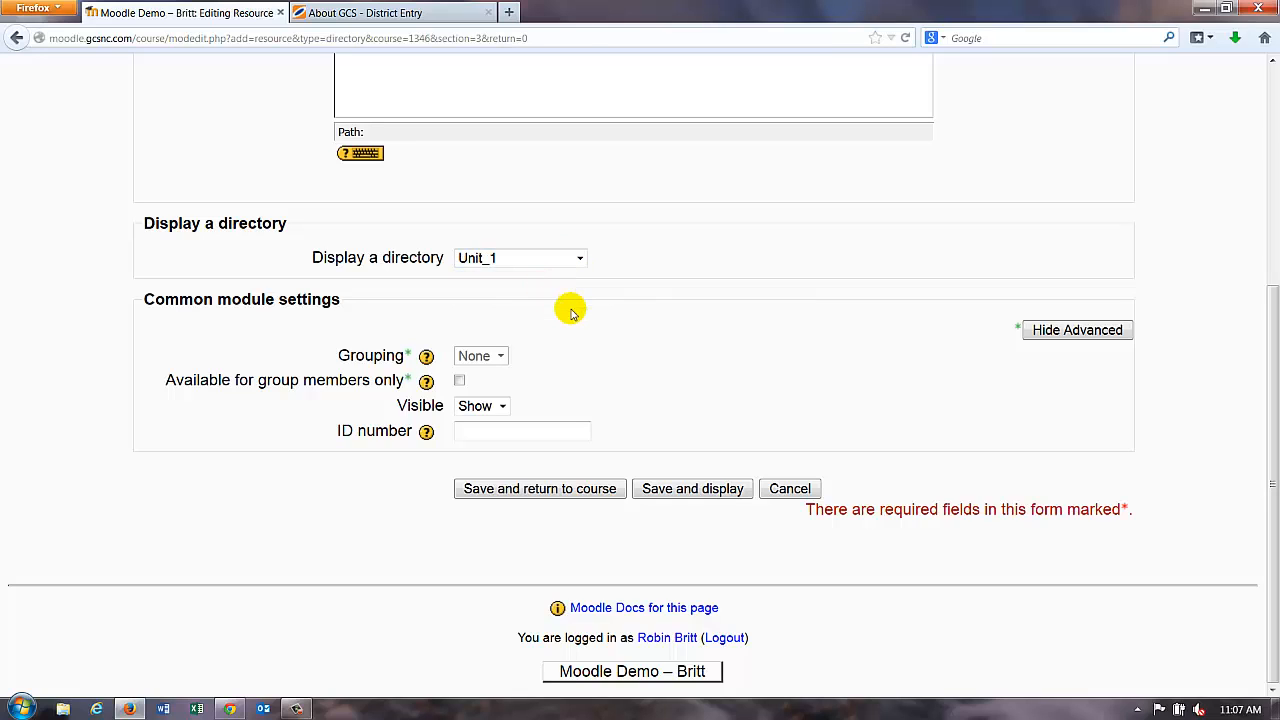
left_click(507, 490)
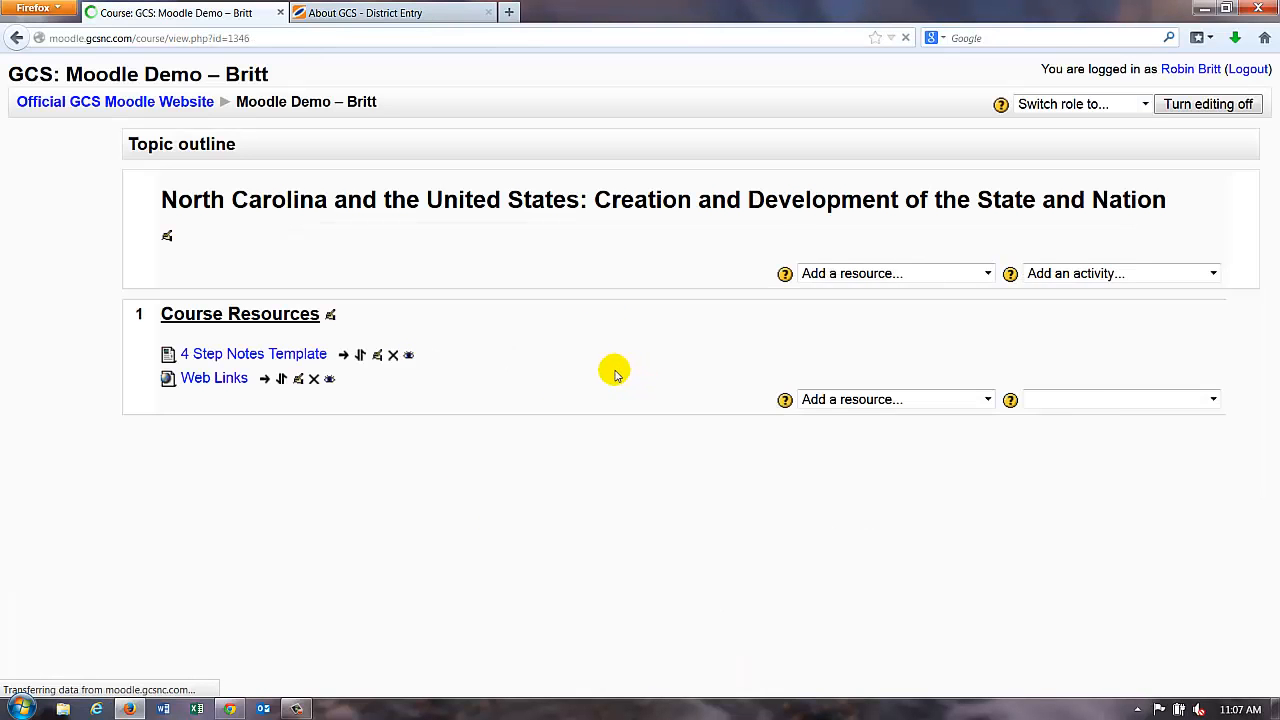
- Indent the Unit 1 Files folder under the Required Work label in the Test Section
scroll(580, 380, "down", 5)
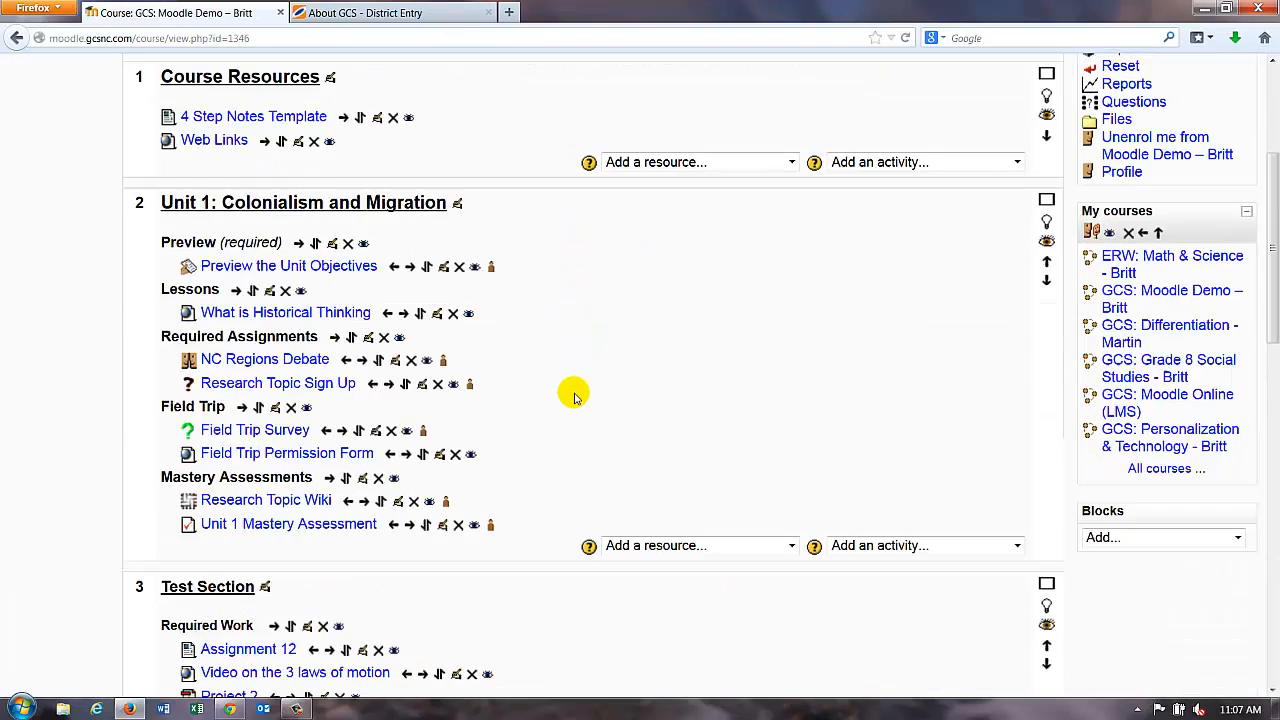
scroll(573, 393, "down", 4)
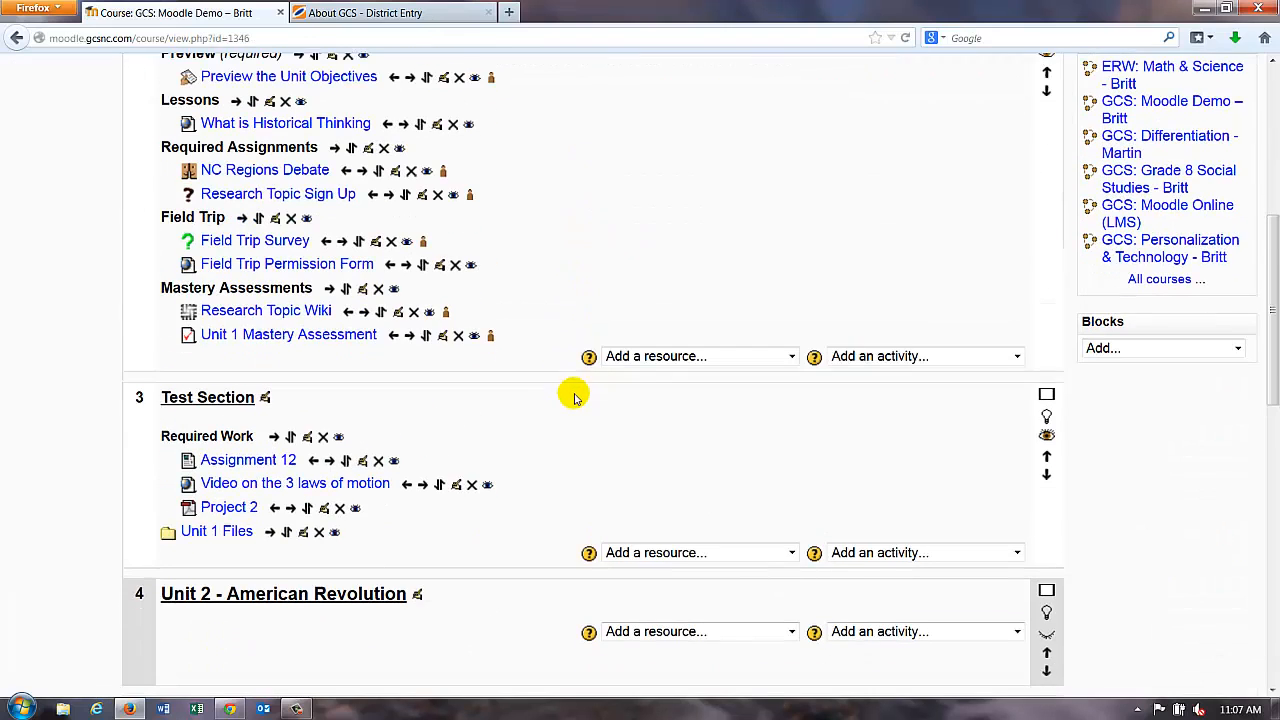
left_click(274, 532)
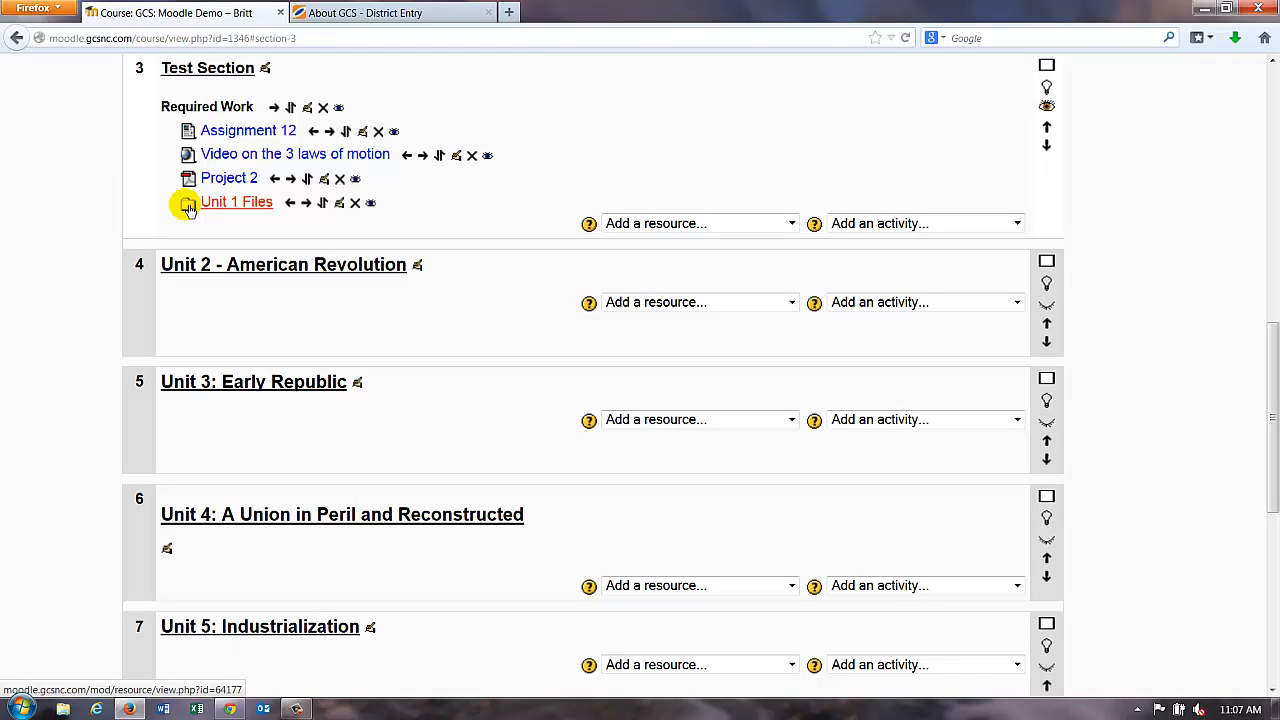
- Open the Unit 1 Files folder to view its contents, and go back to the Test Section of the course
left_click(237, 202)
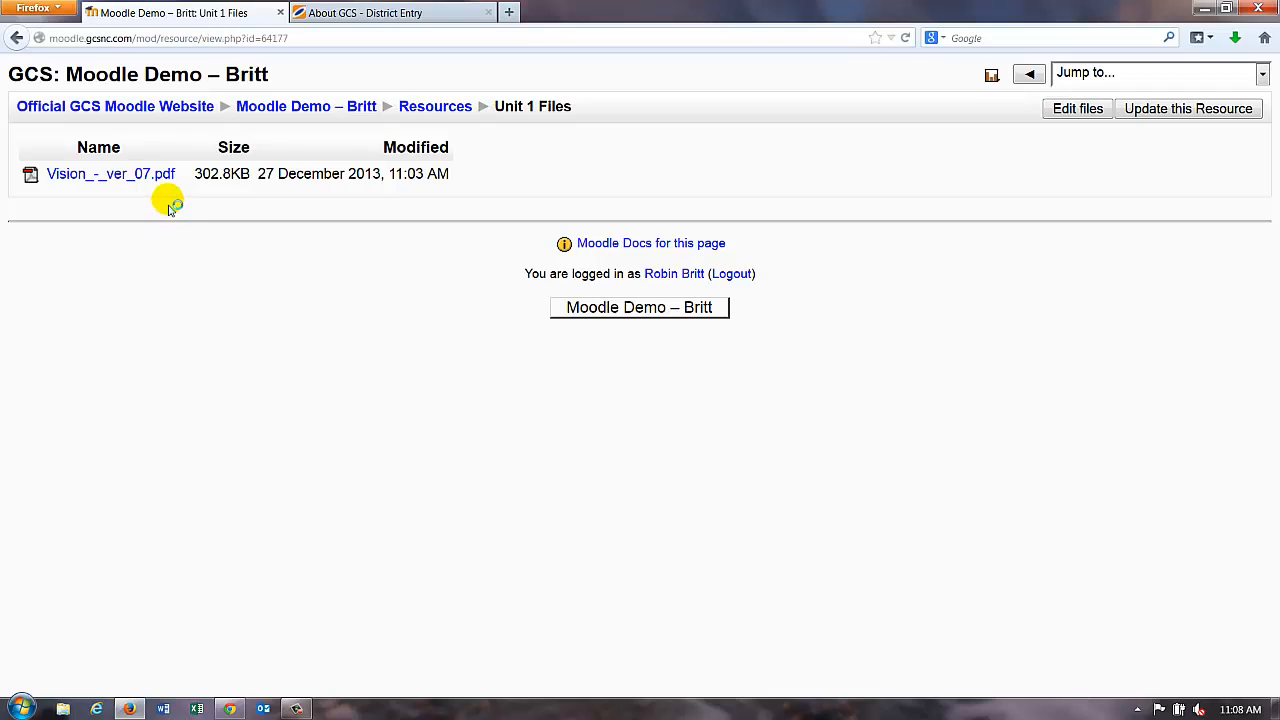
left_click(17, 37)
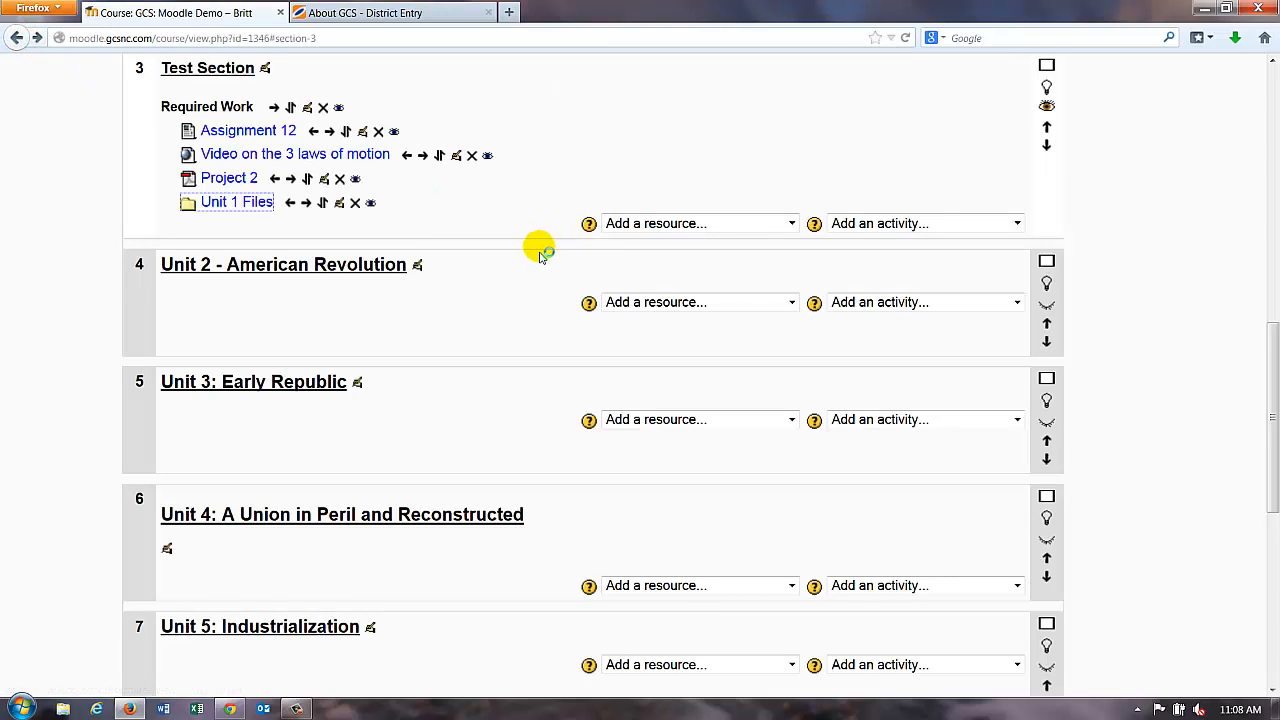
scroll(540, 250, "up", 4)
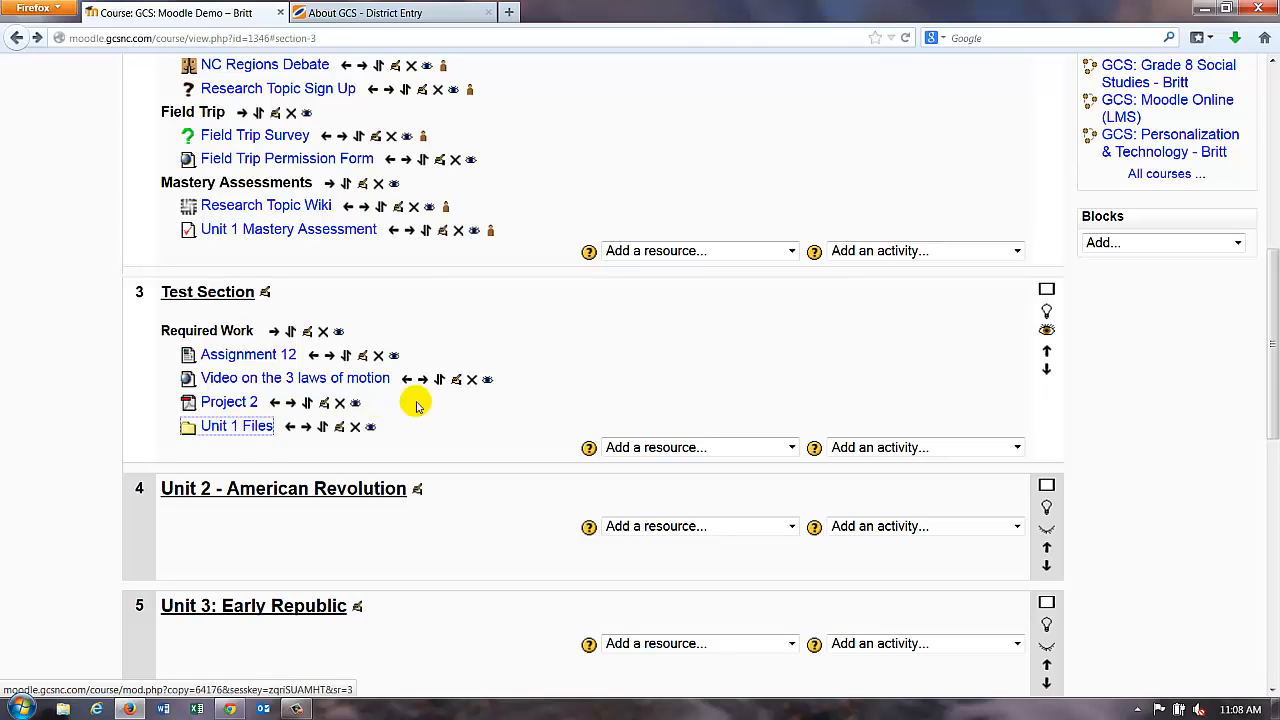
- Open the course files and create a folder named "Extensions" inside the Unit_1 folder
scroll(712, 375, "up", 4)
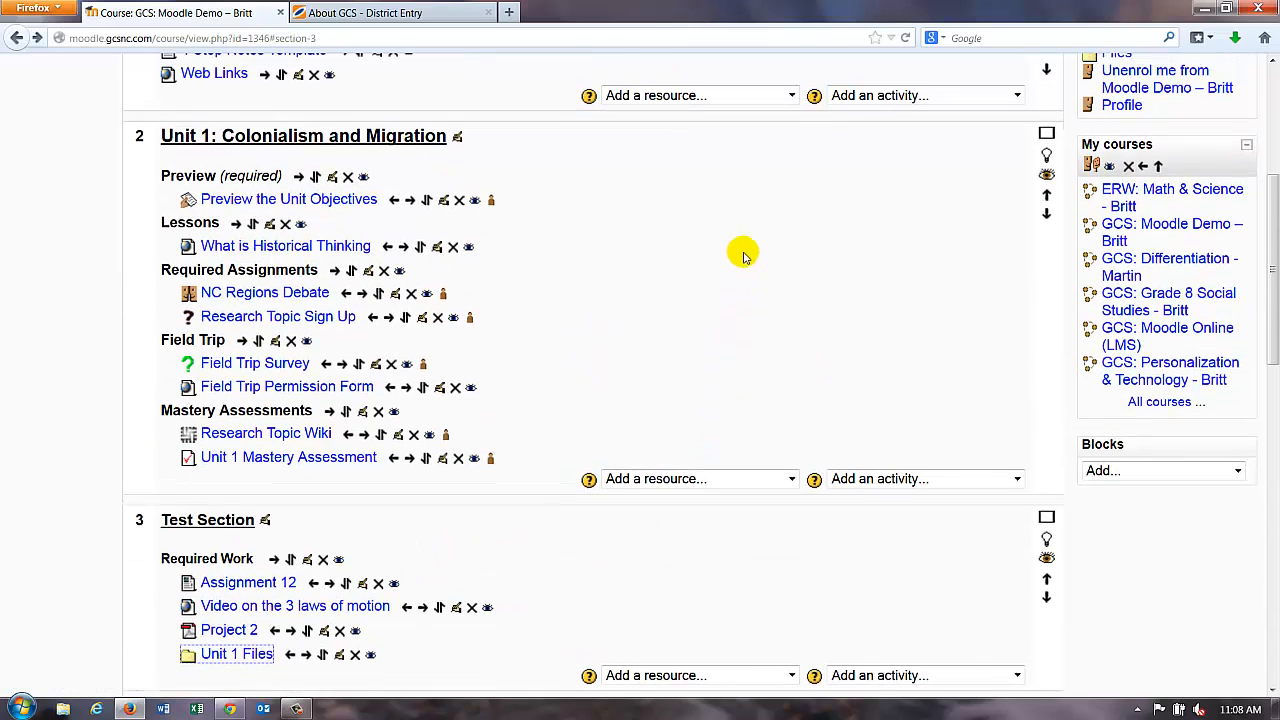
scroll(740, 251, "up", 5)
scroll(952, 267, "up", 1)
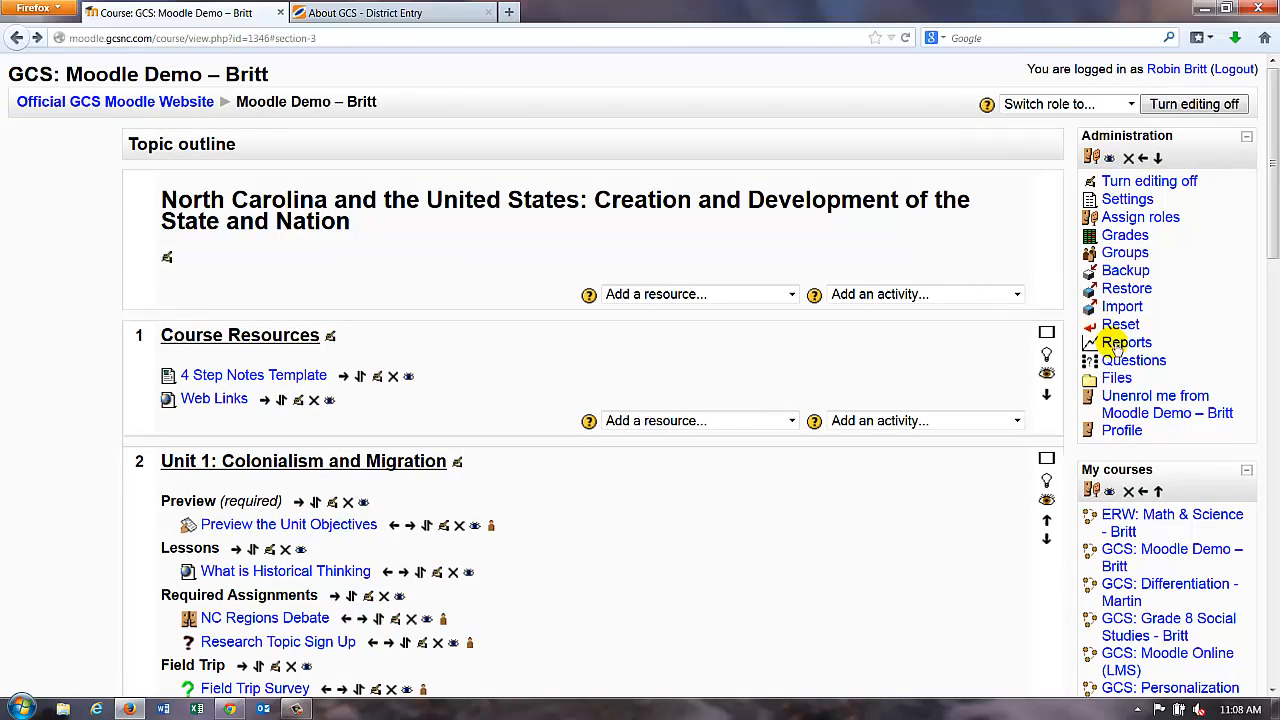
left_click(1117, 379)
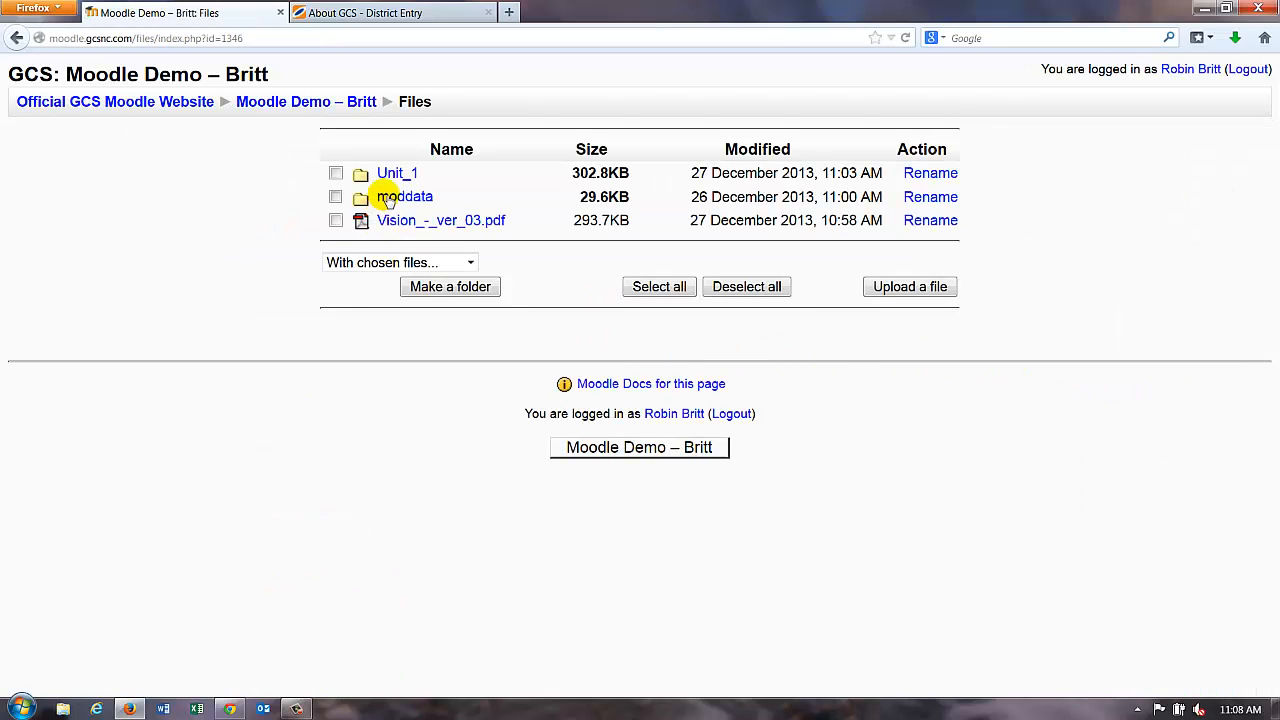
left_click(388, 174)
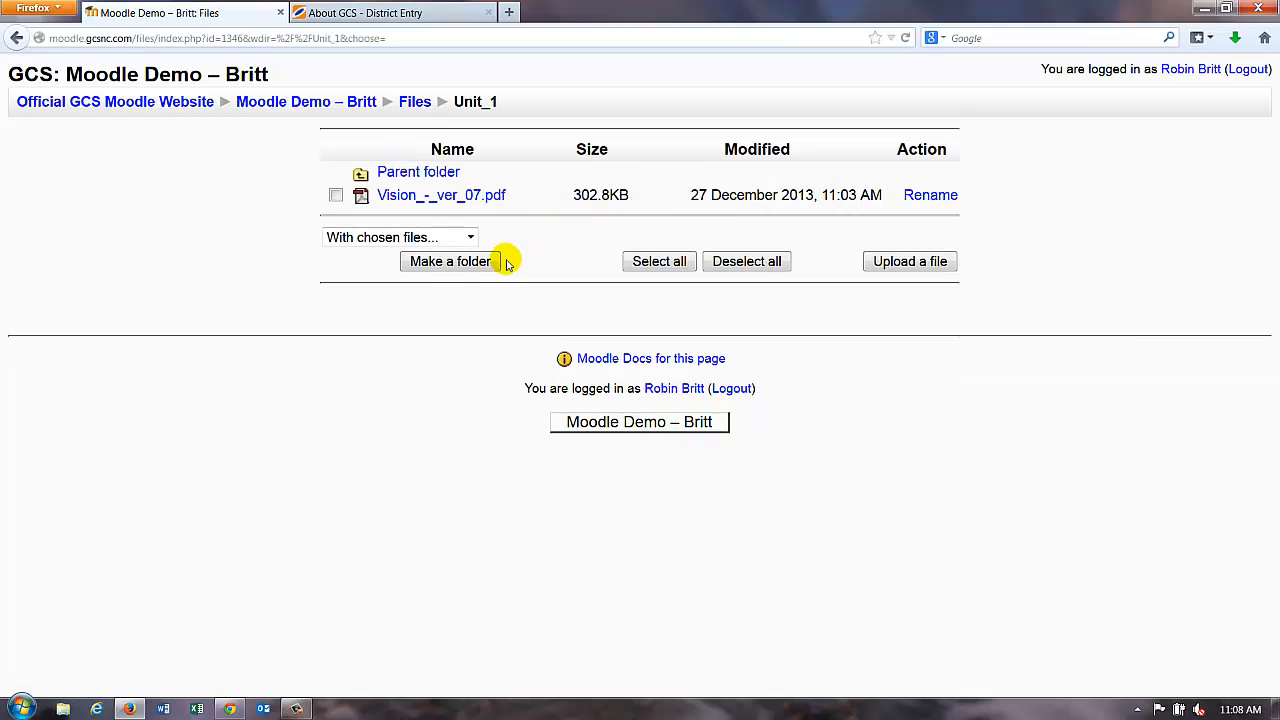
left_click(459, 263)
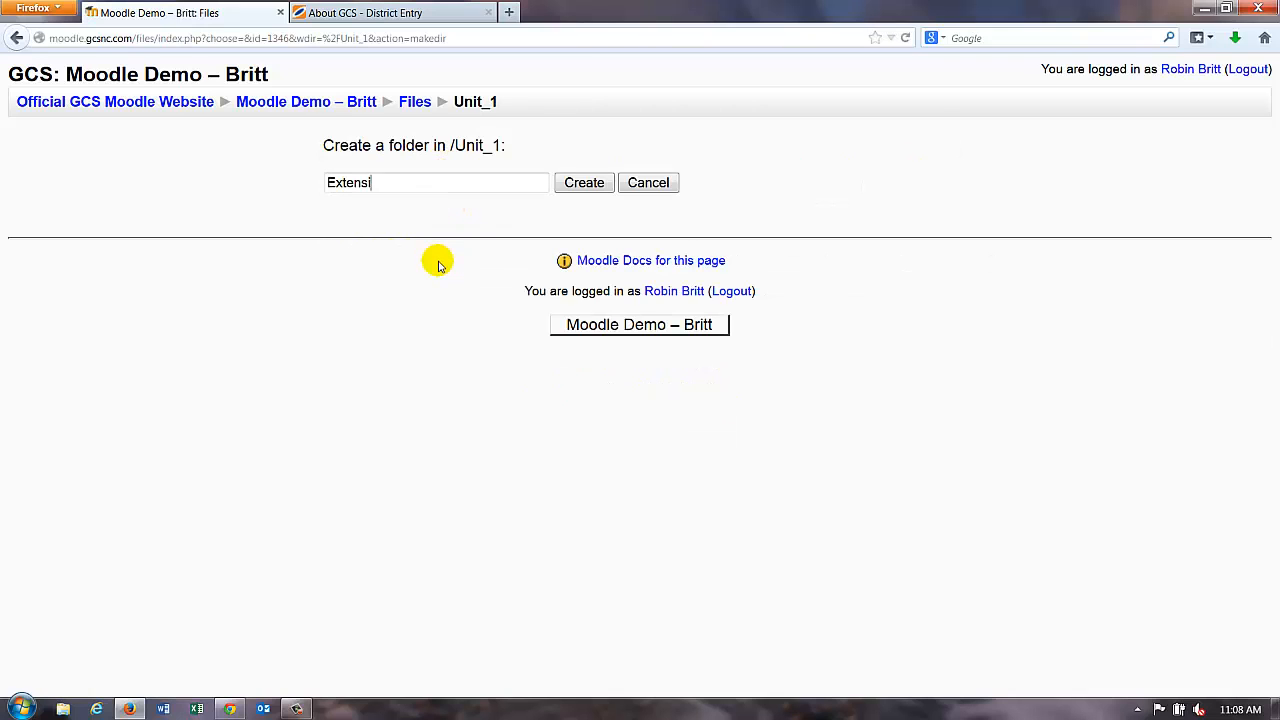
left_click(581, 185)
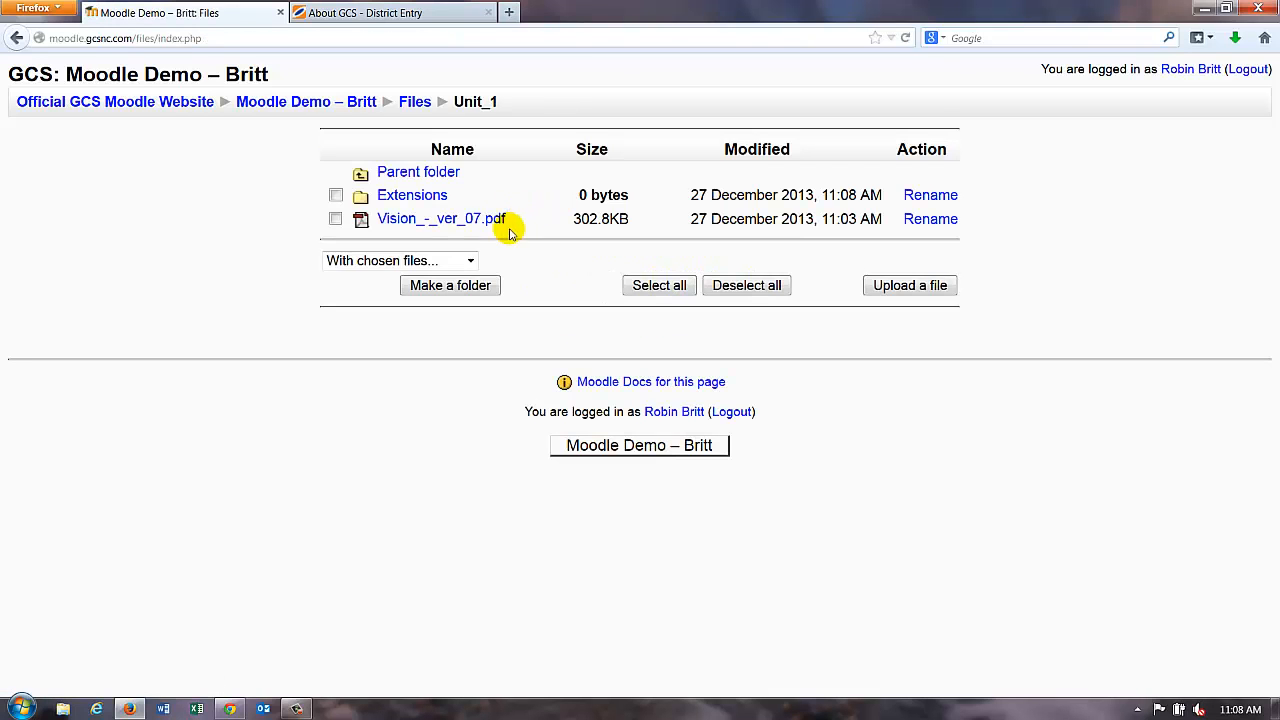
- Return to the top level of the course files and create a folder named "Unit 2"
left_click(405, 172)
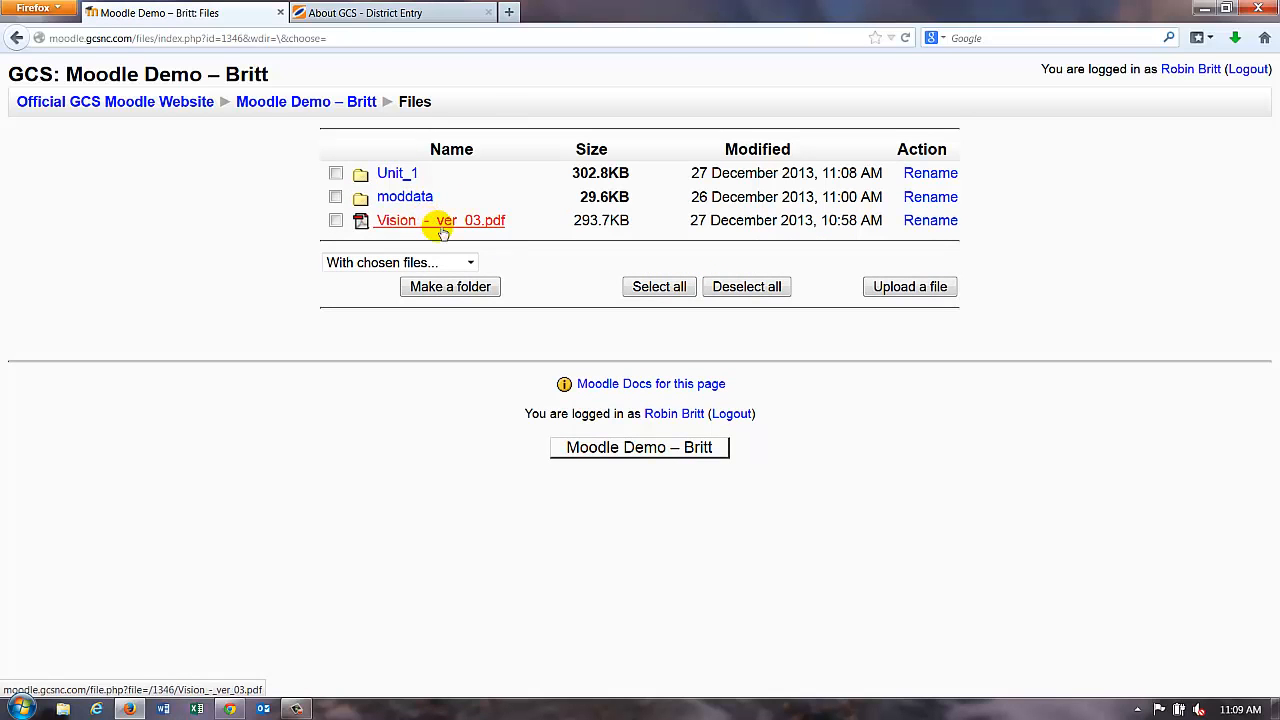
left_click(432, 295)
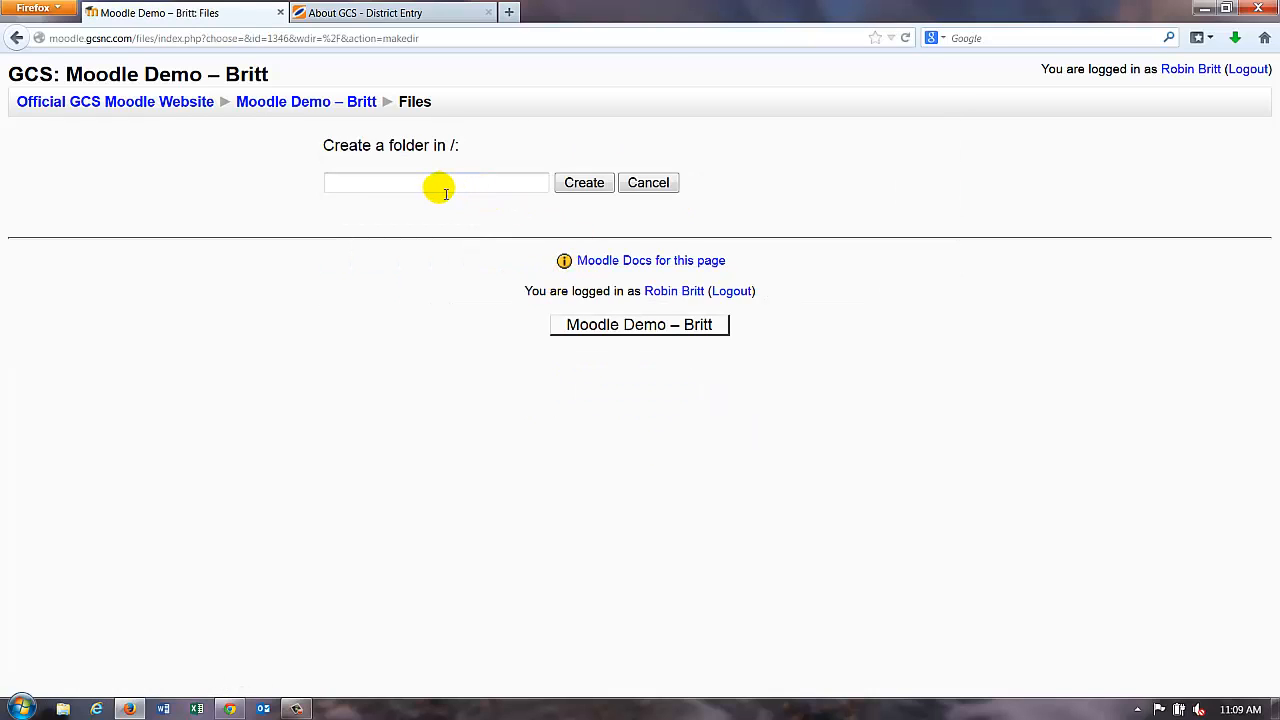
type("Unit")
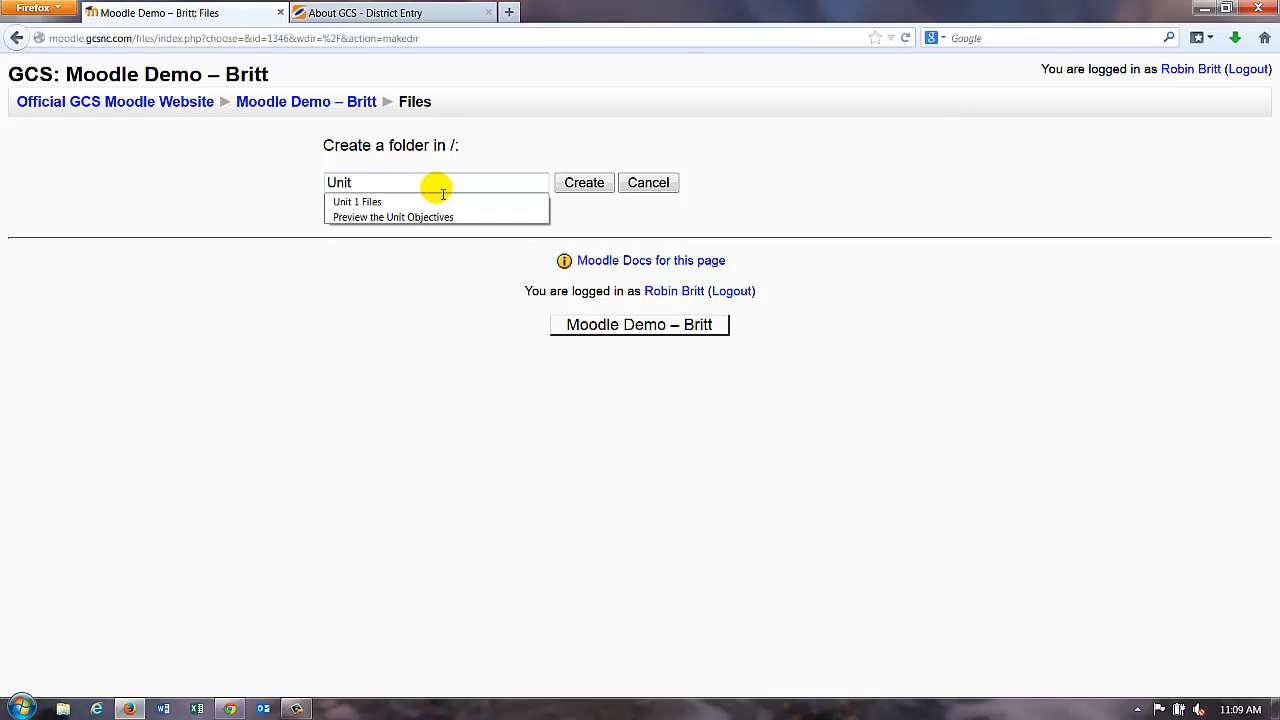
type(" 2")
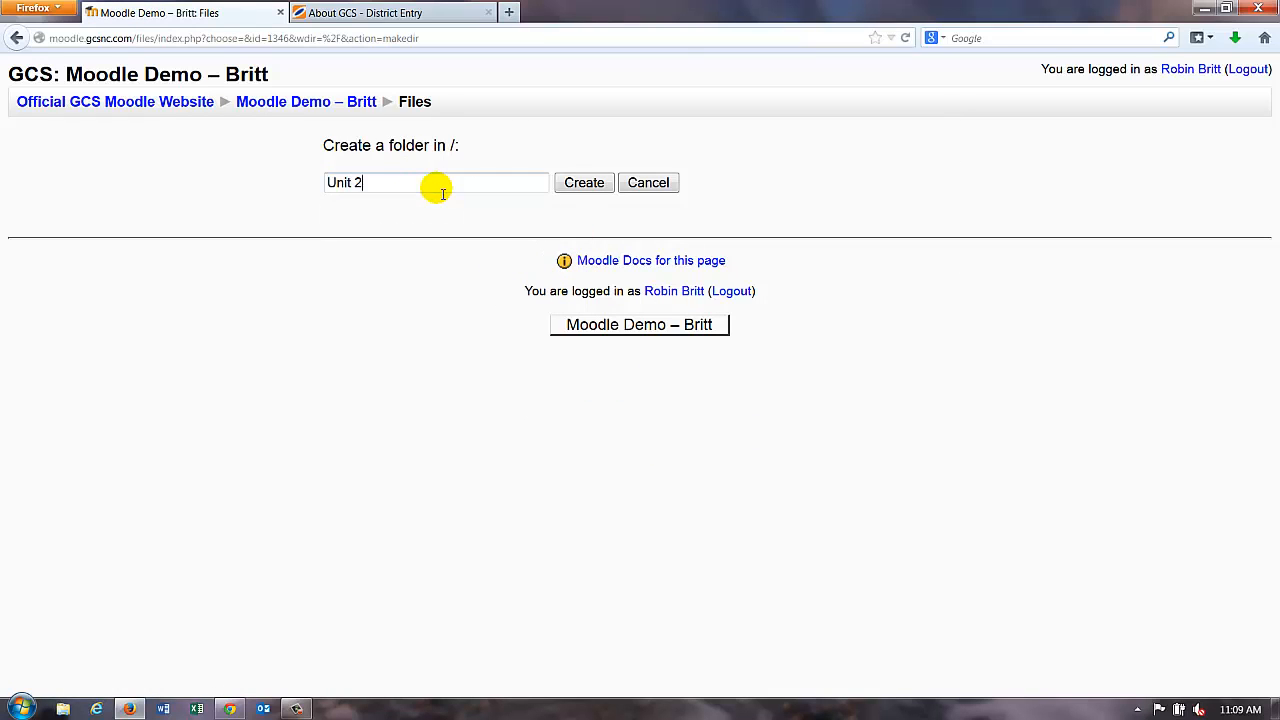
left_click(575, 188)
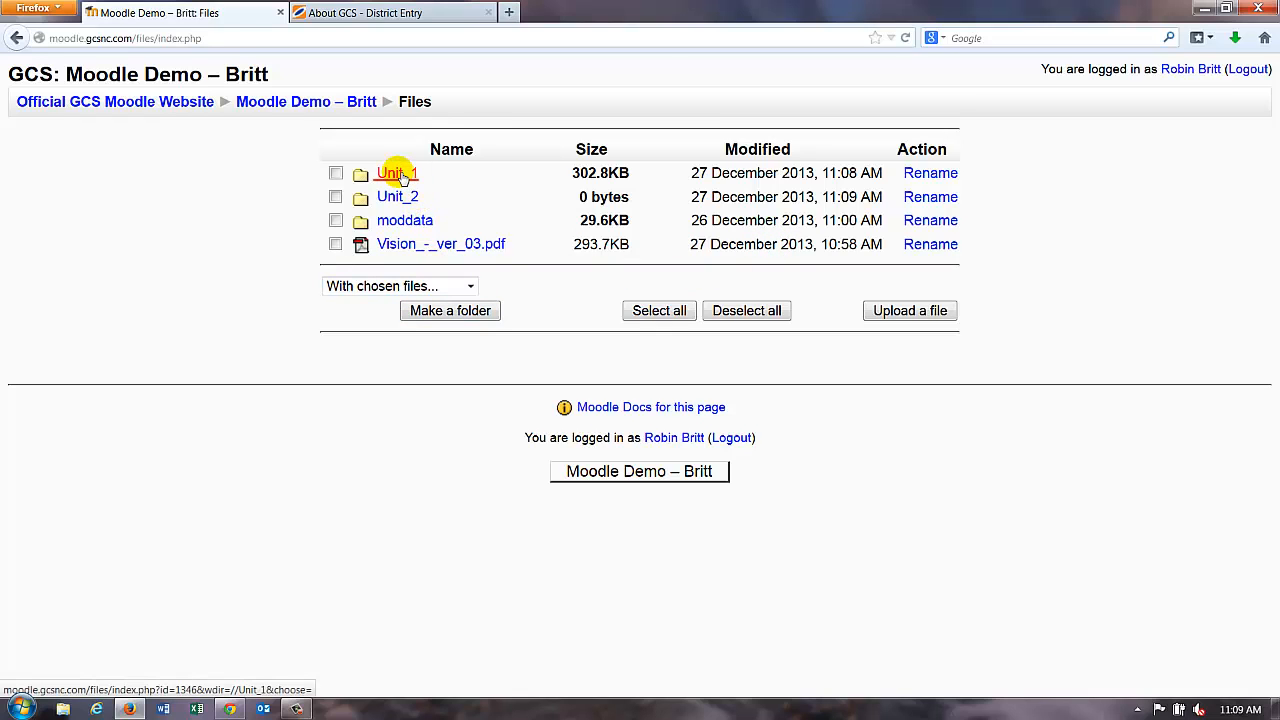
- Upload the PDF "Vision - ver 06.pdf" into the Extensions folder inside Unit_1
left_click(398, 174)
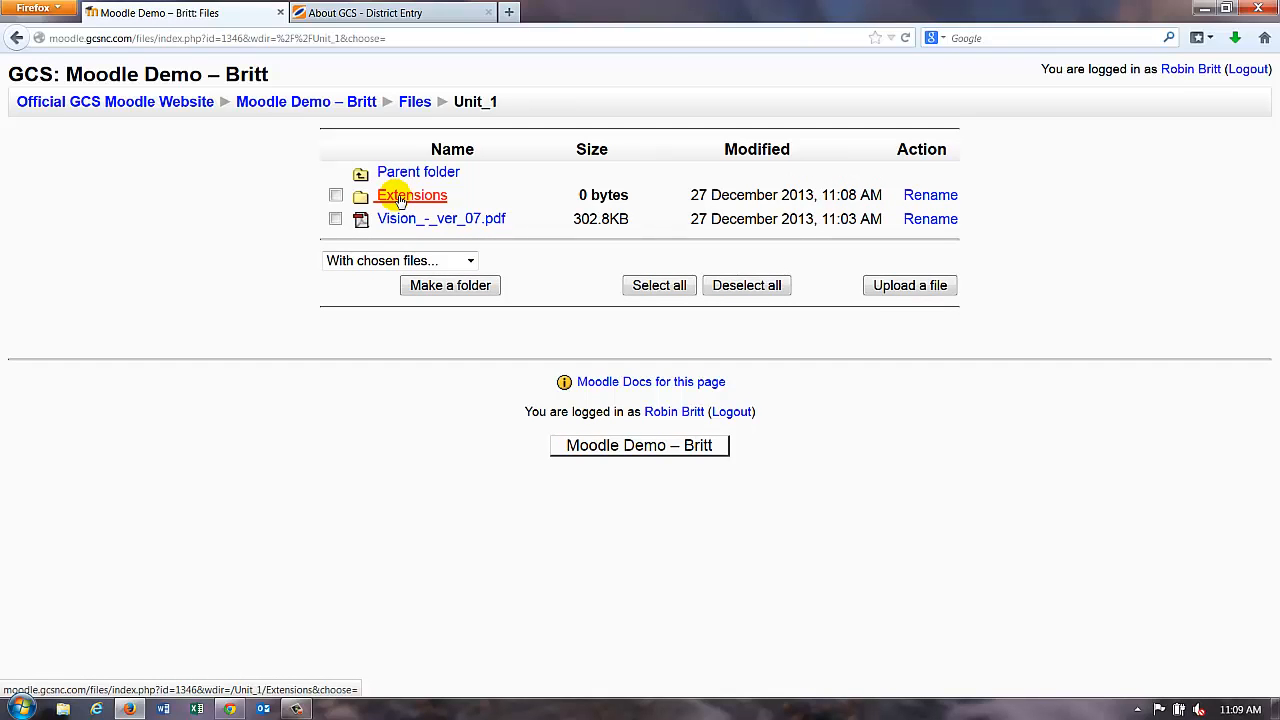
left_click(399, 199)
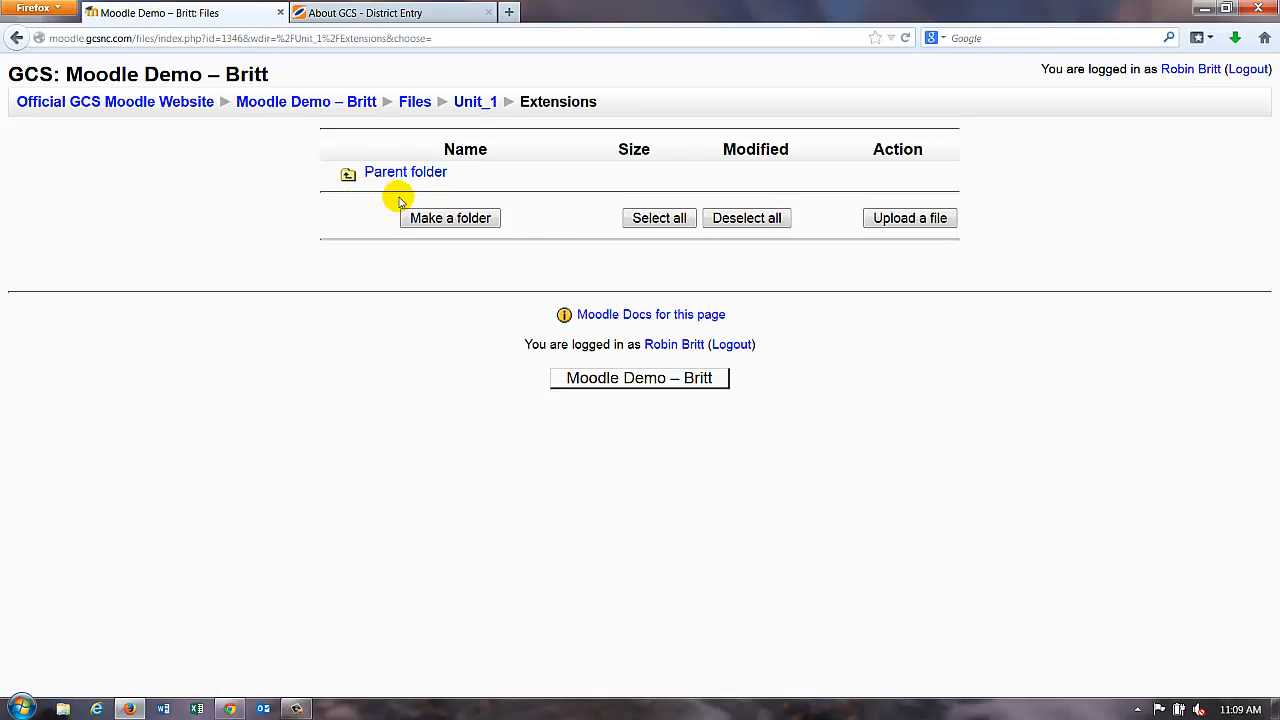
left_click(910, 219)
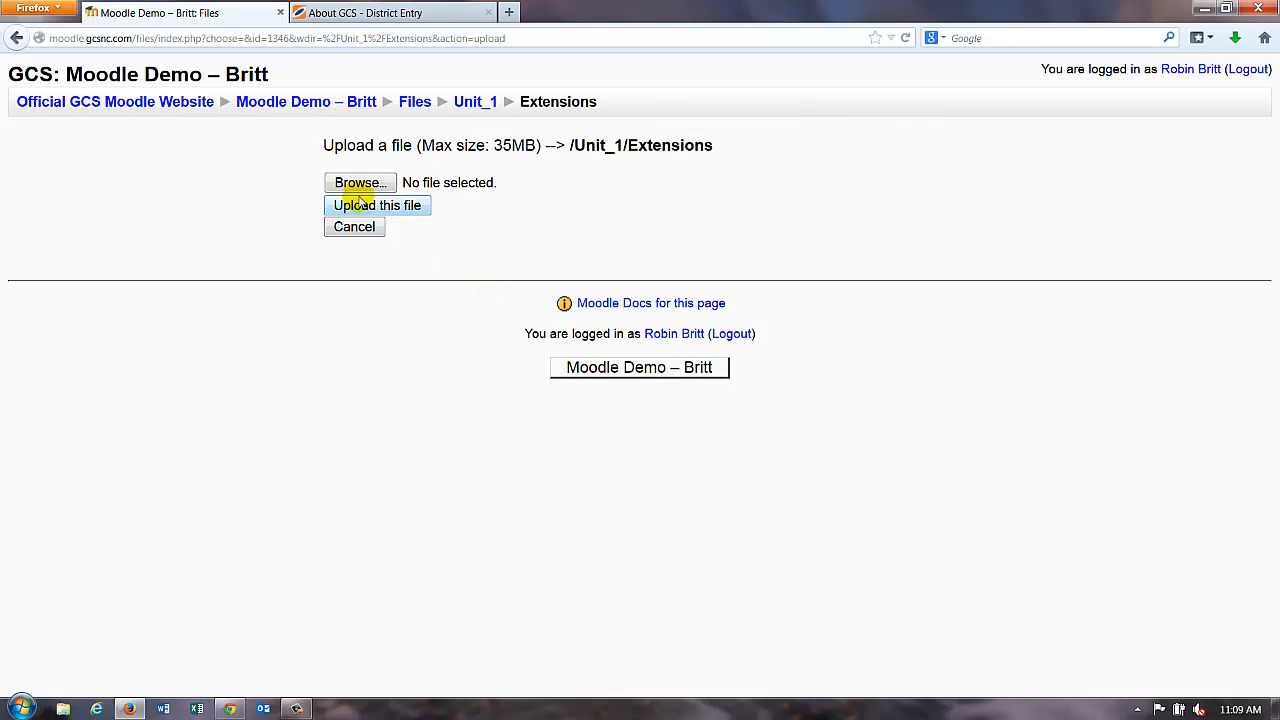
left_click(362, 183)
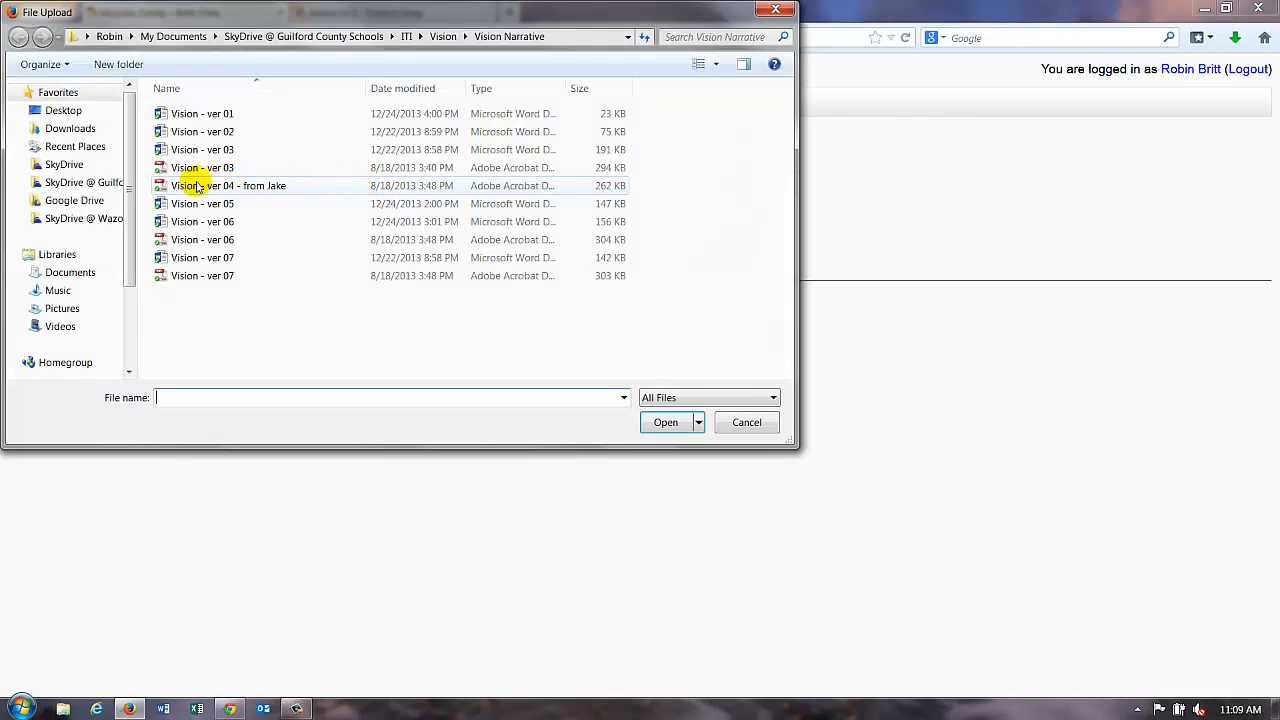
double_click(175, 240)
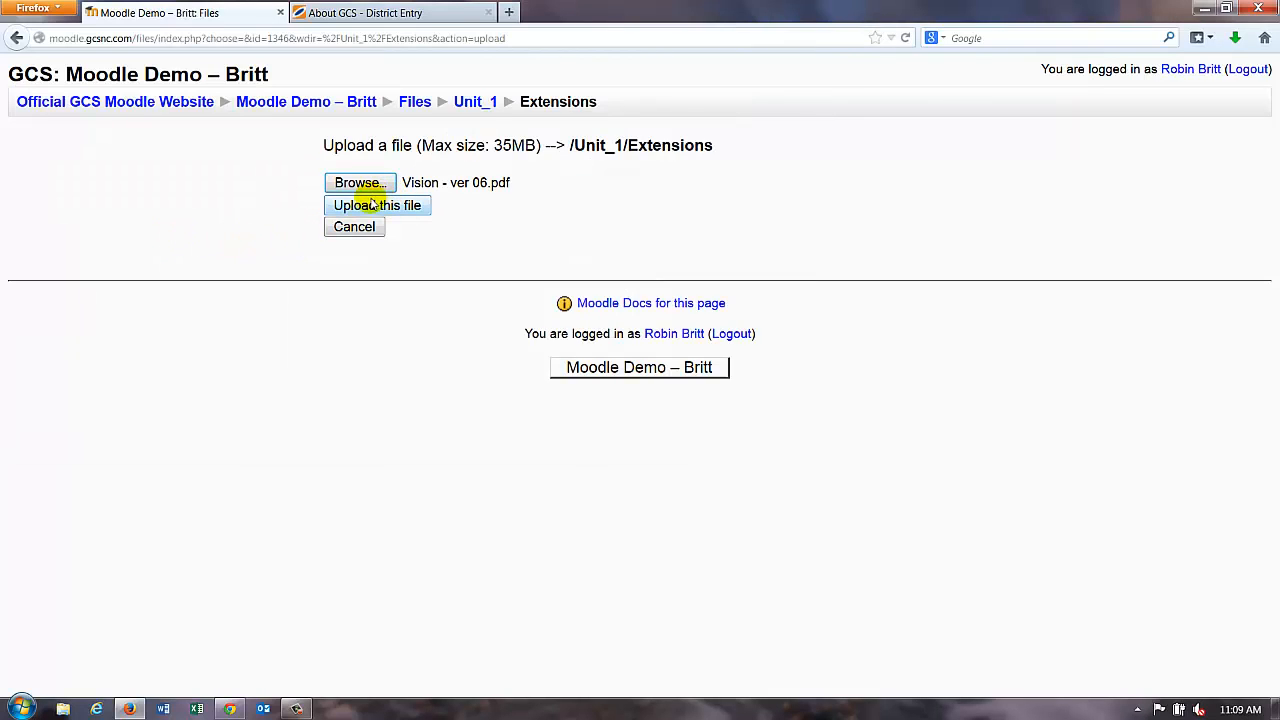
left_click(366, 207)
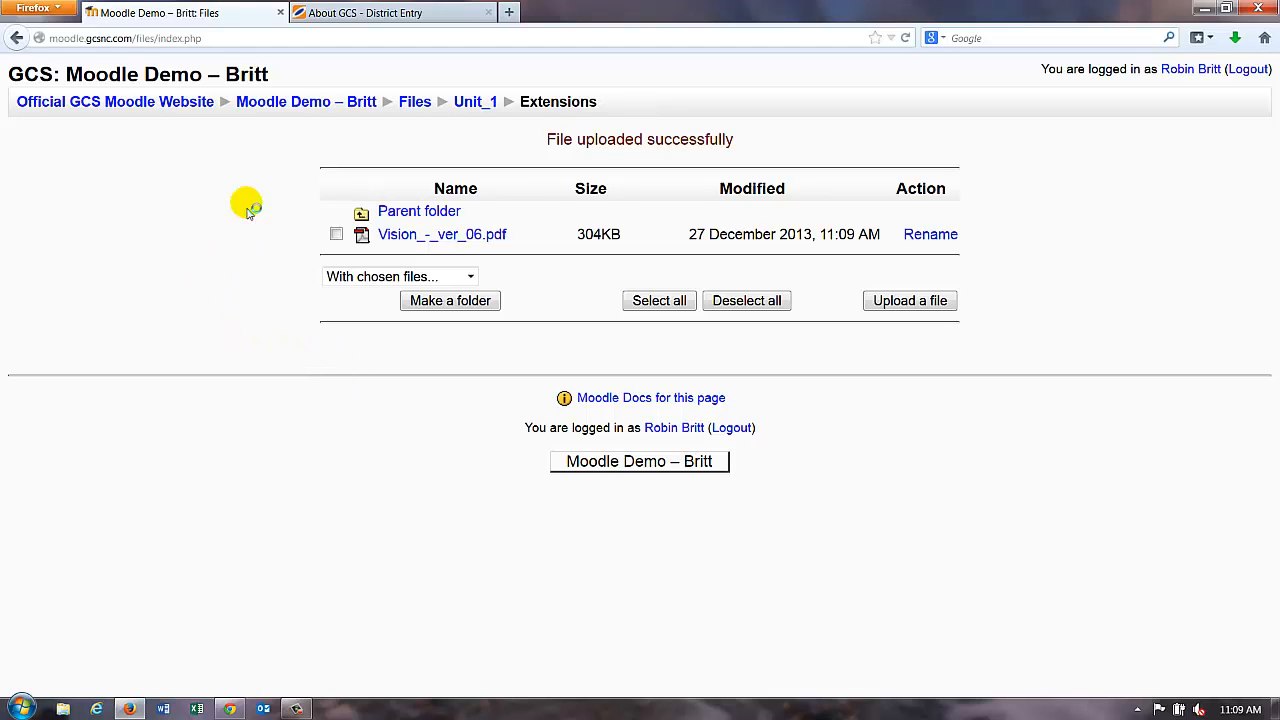
- Go back to the course, view the Extensions subfolder in the Test Section's Unit 1 Files directory, and return to the course page
left_click(301, 104)
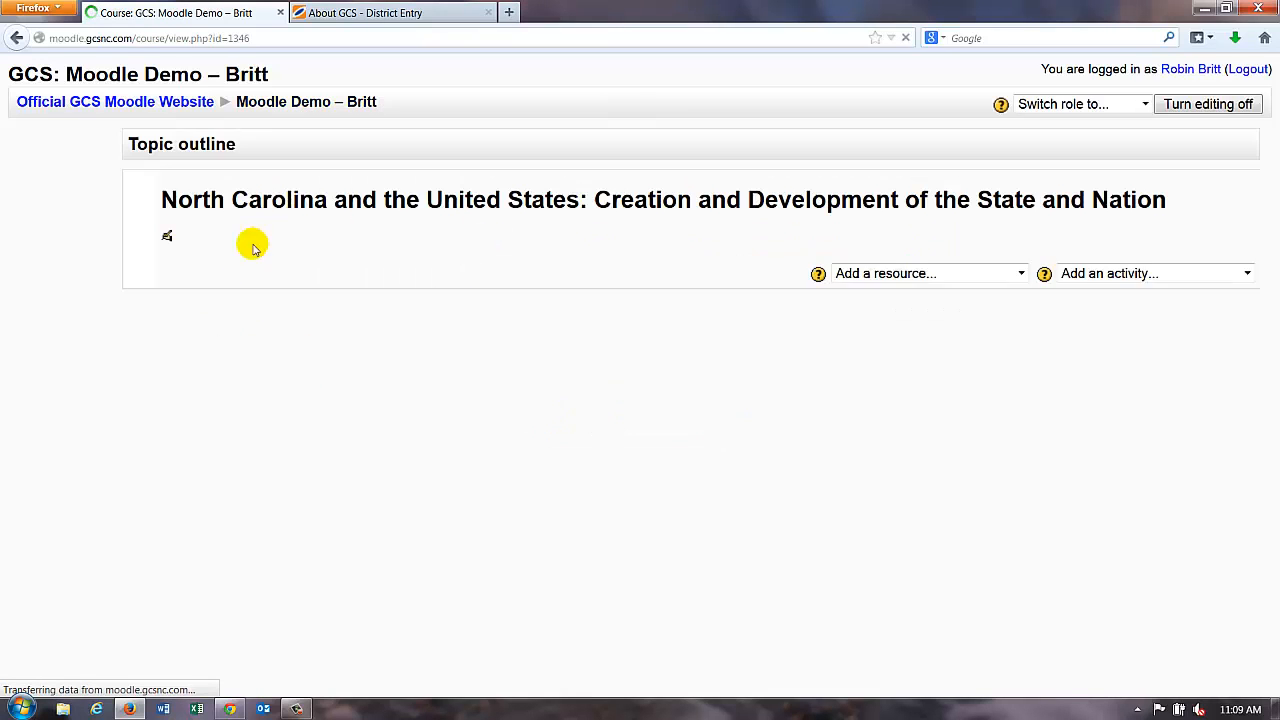
scroll(206, 391, "down", 5)
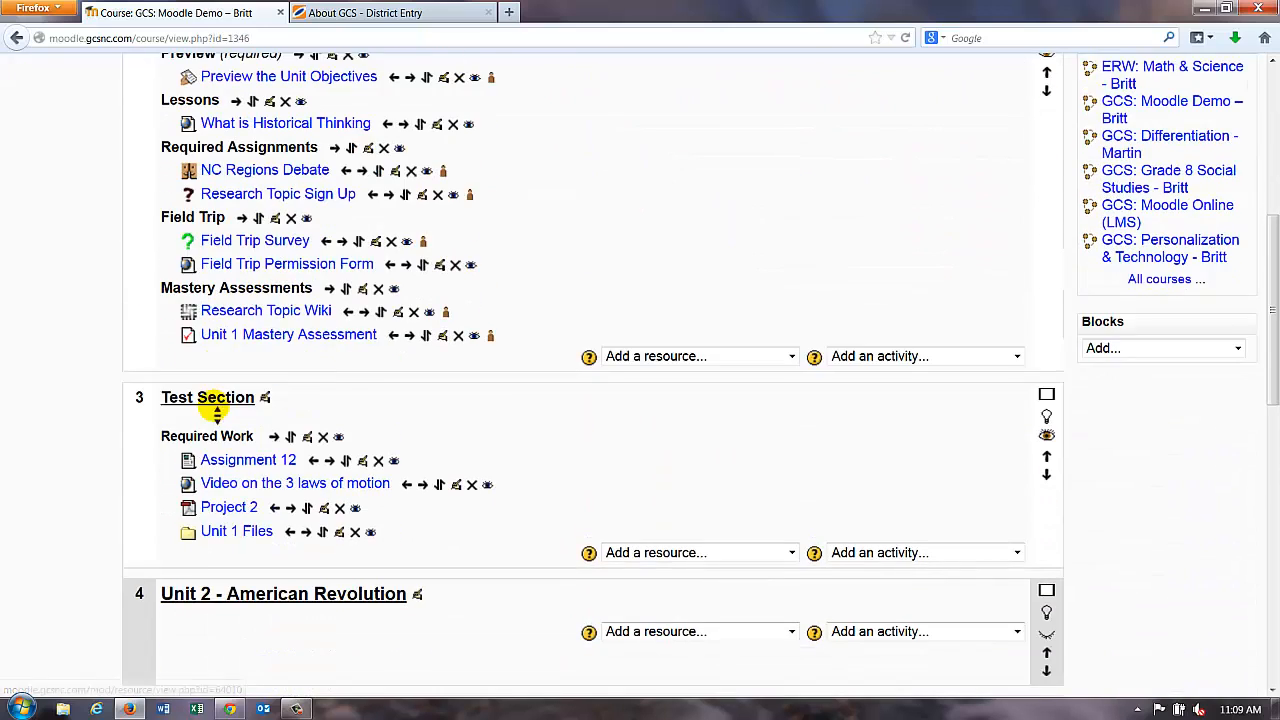
scroll(215, 408, "down", 3)
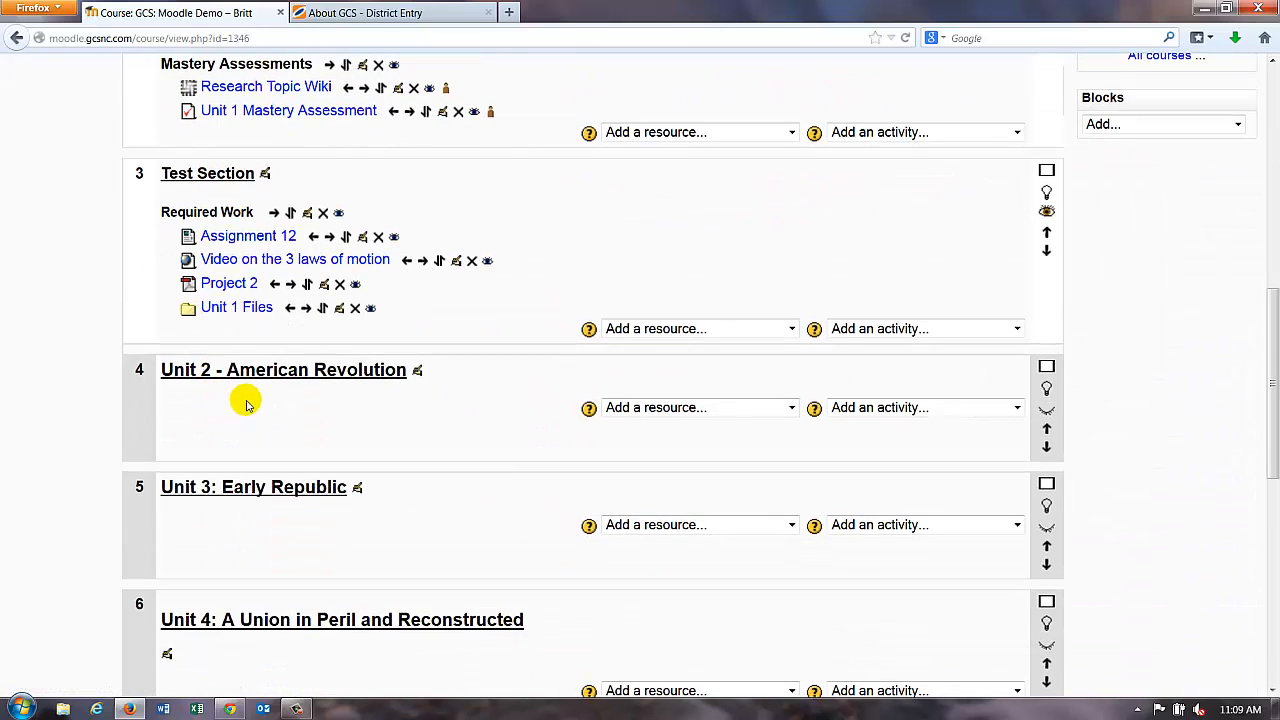
left_click(246, 316)
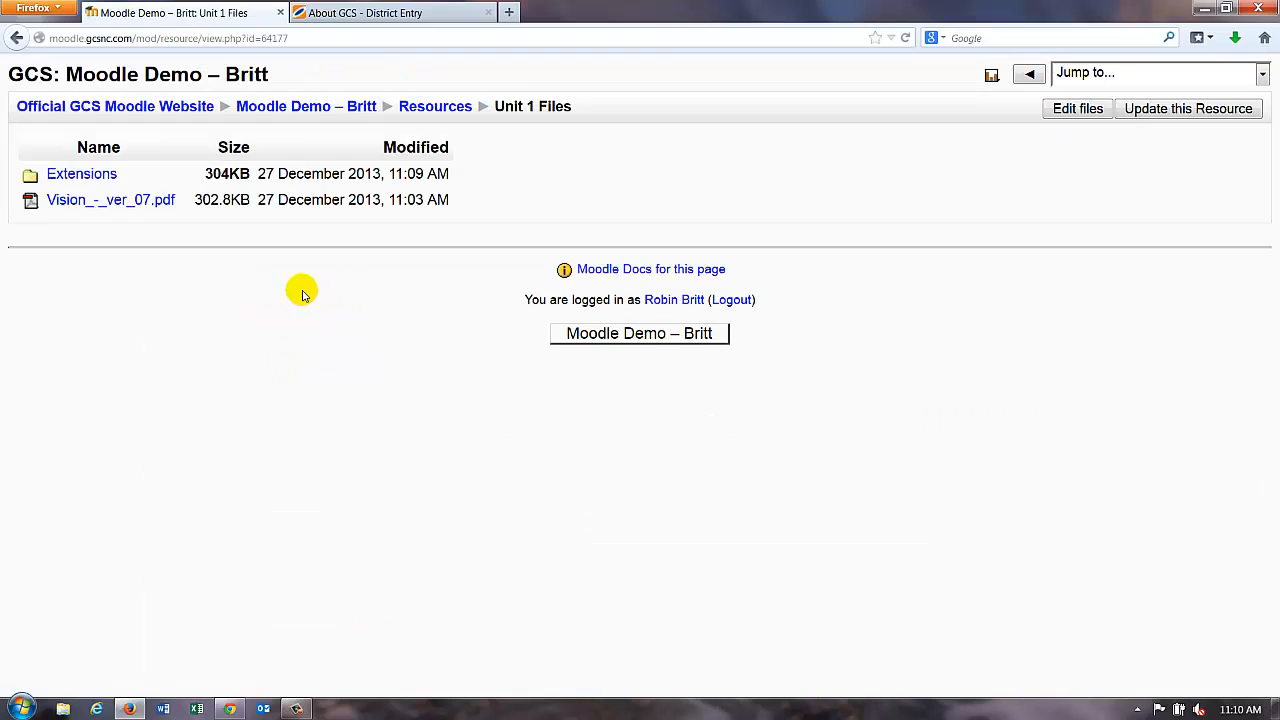
left_click(79, 176)
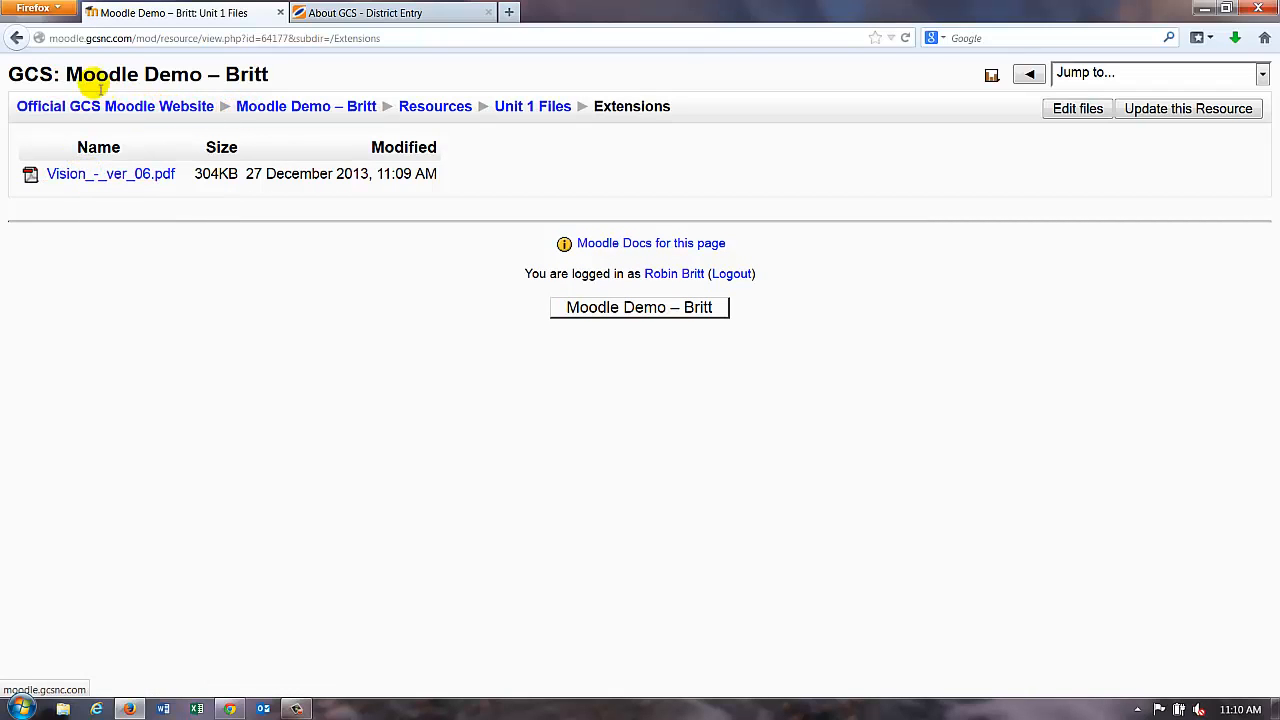
left_click(16, 38)
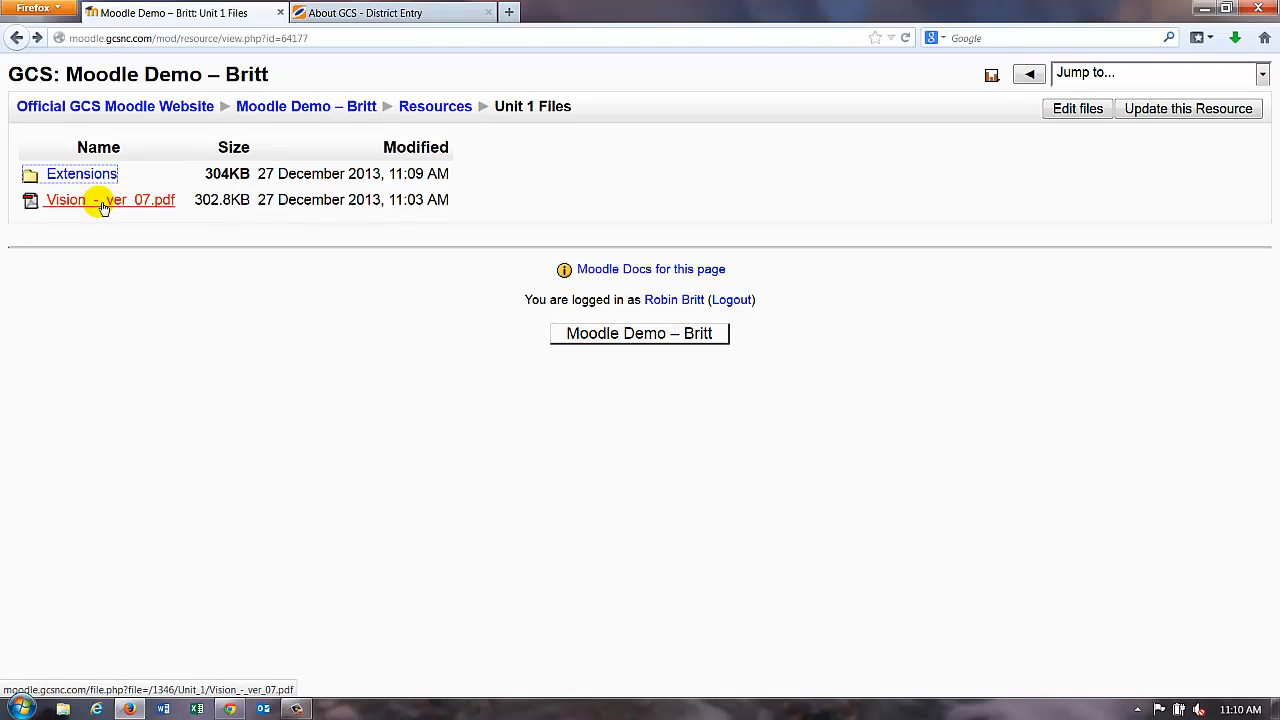
left_click(16, 38)
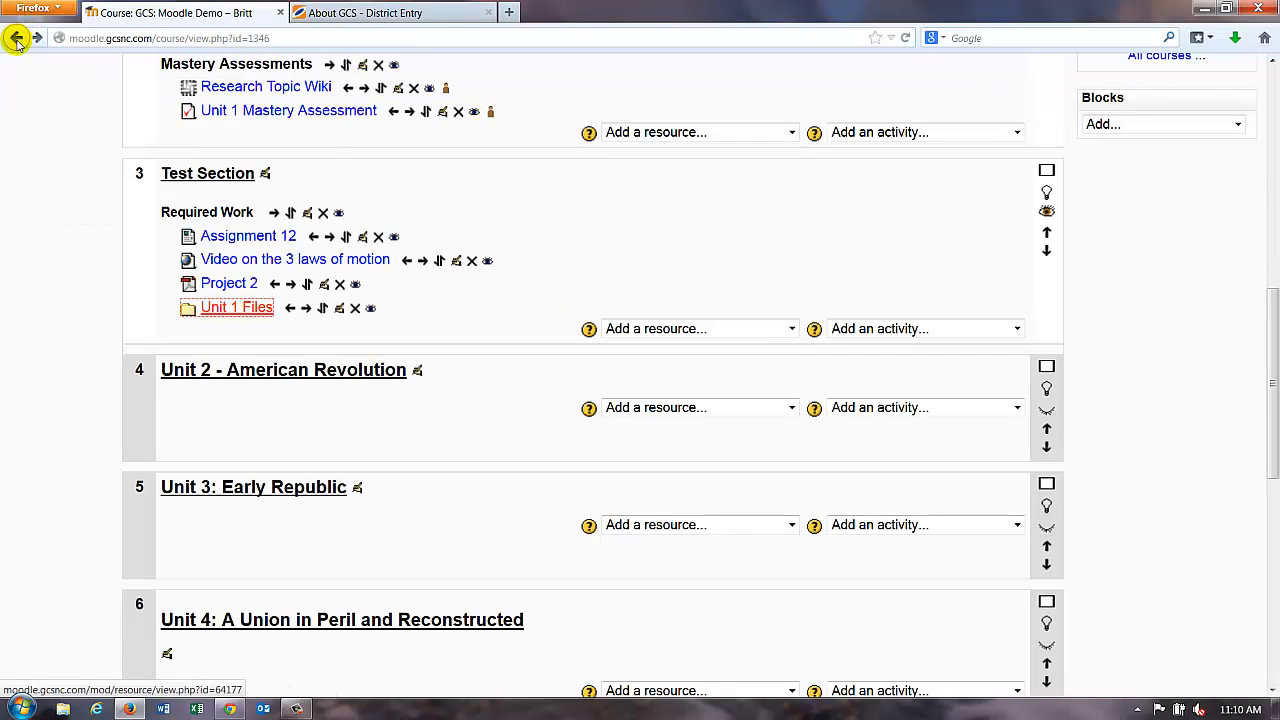
- View the Unit 1 Files directory listing once more and return to the Test Section of the course
scroll(440, 320, "up", 6)
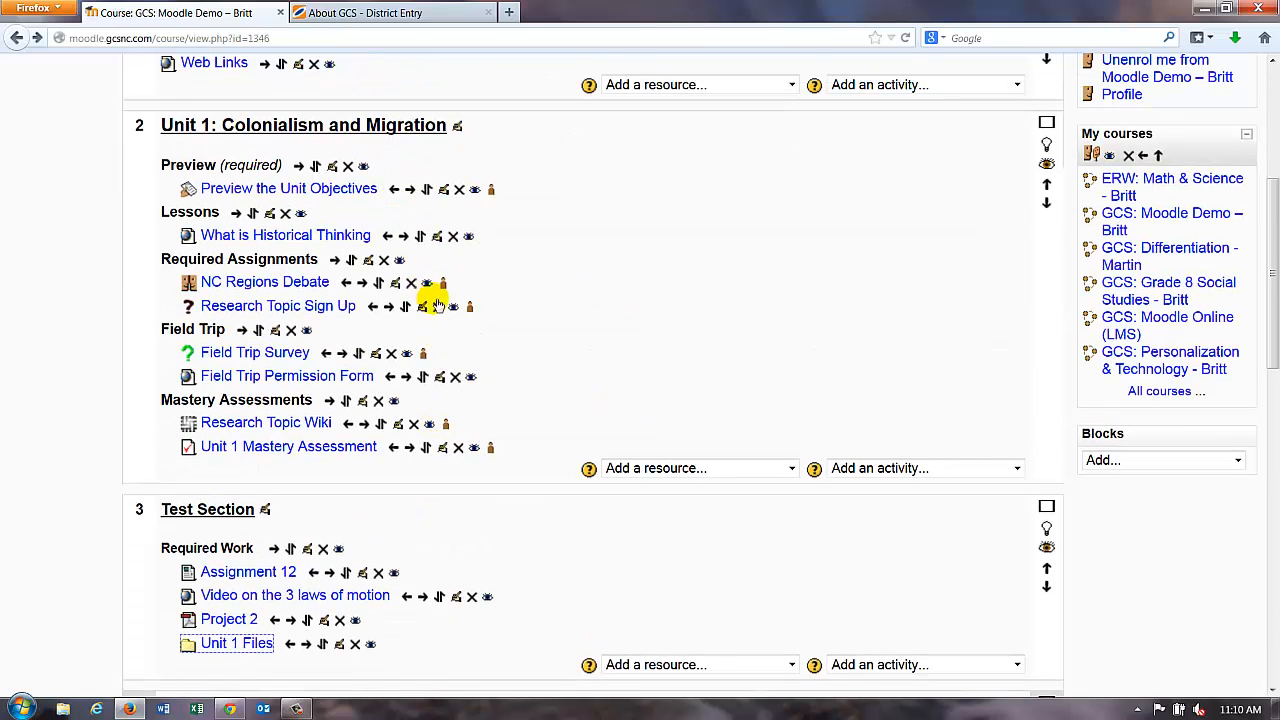
scroll(421, 494, "down", 6)
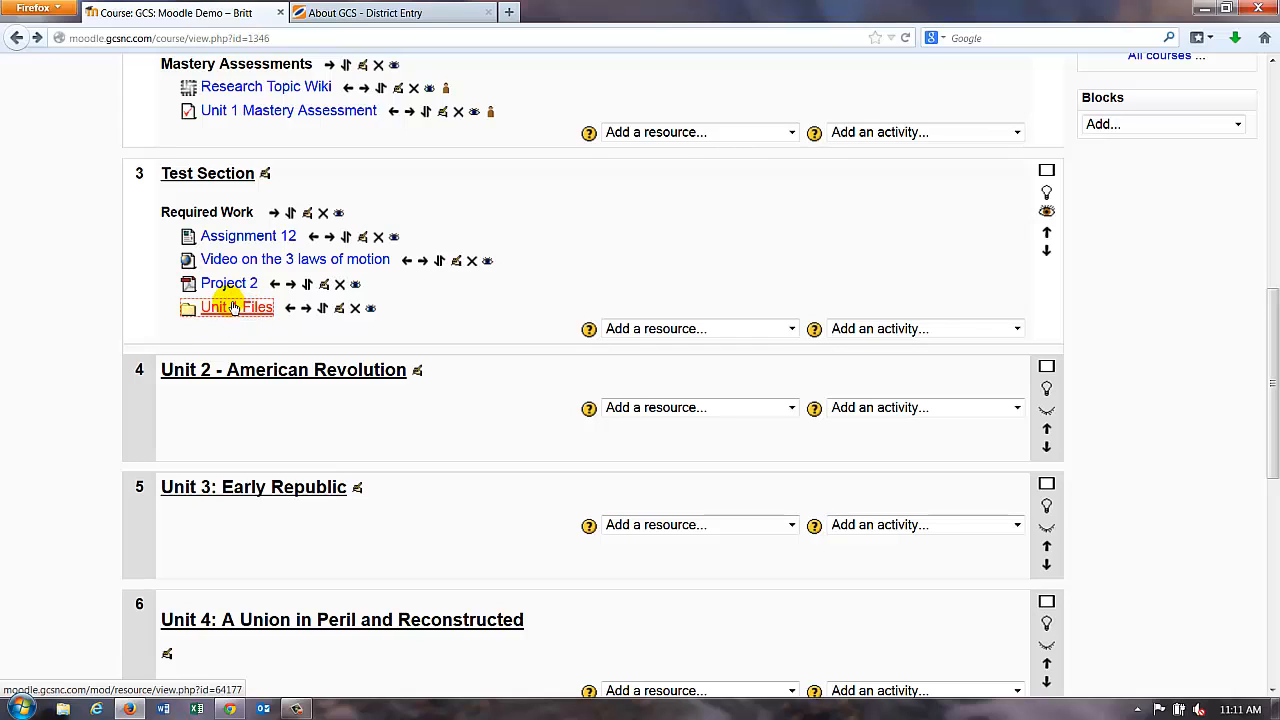
left_click(229, 311)
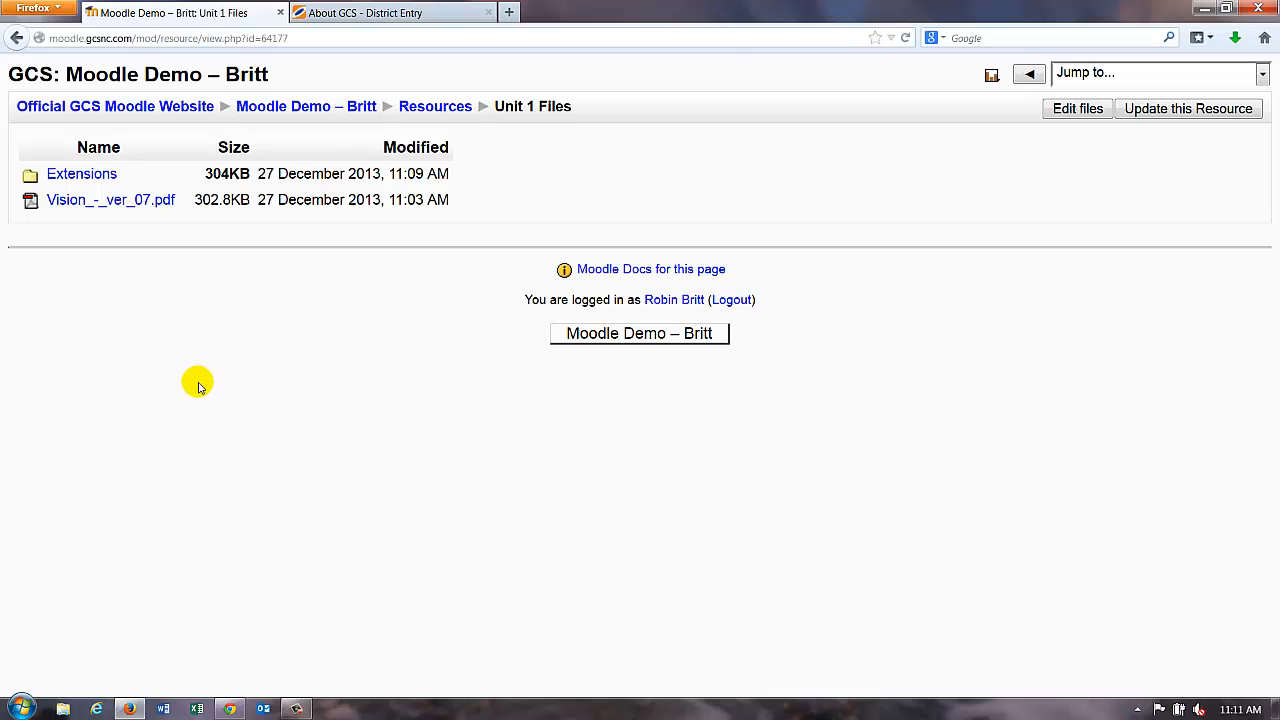
left_click(265, 112)
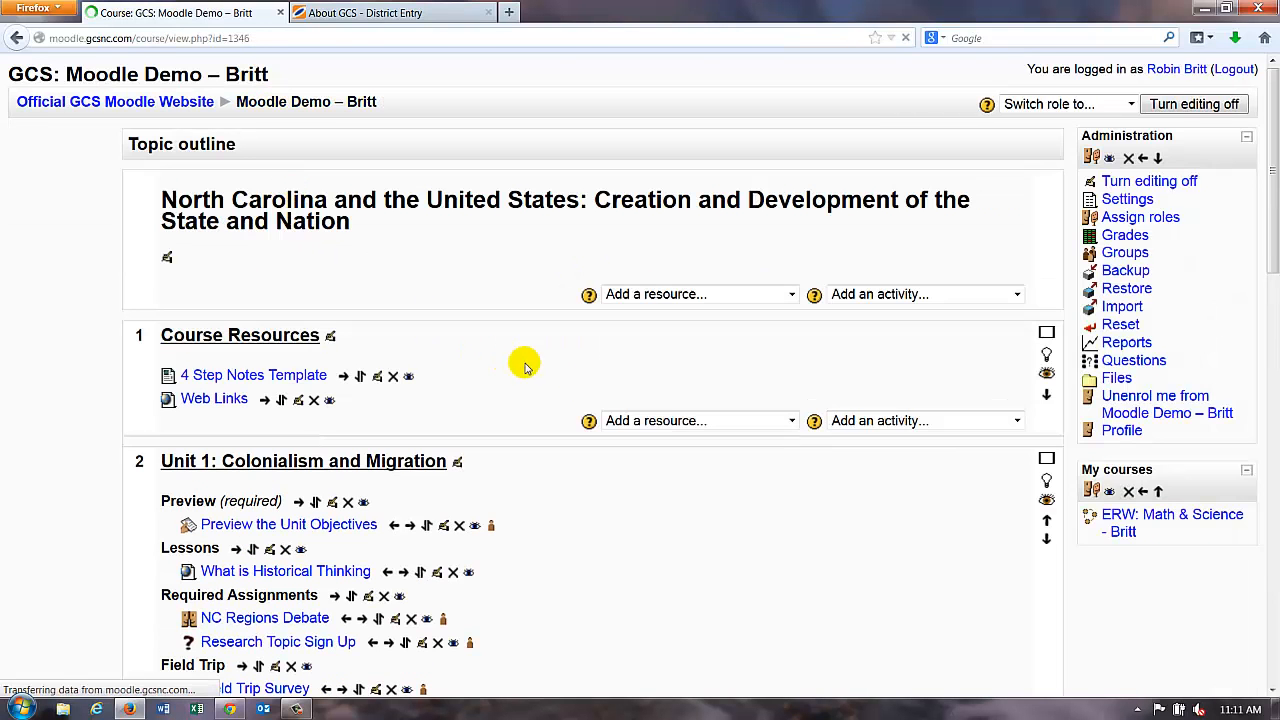
scroll(574, 449, "down", 5)
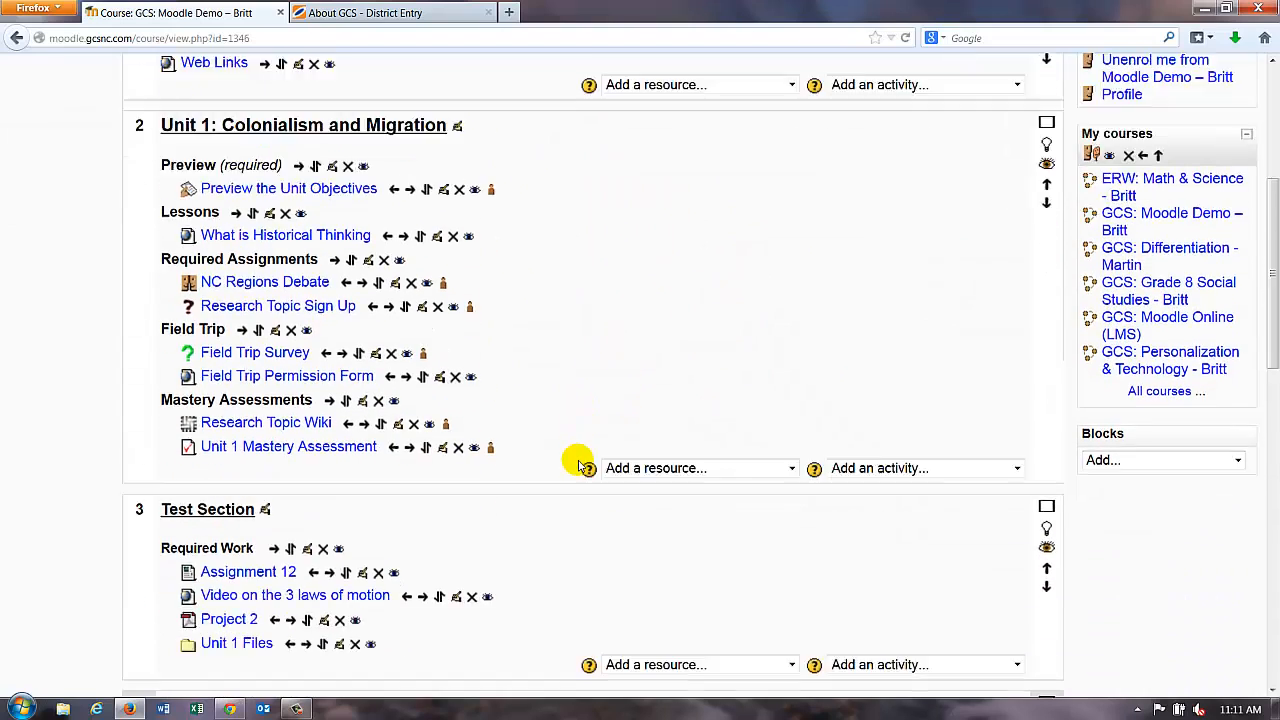
scroll(578, 465, "down", 2)
- Review the available resource types for the Test Section, and show the list of activity types for Unit 1
left_click(665, 553)
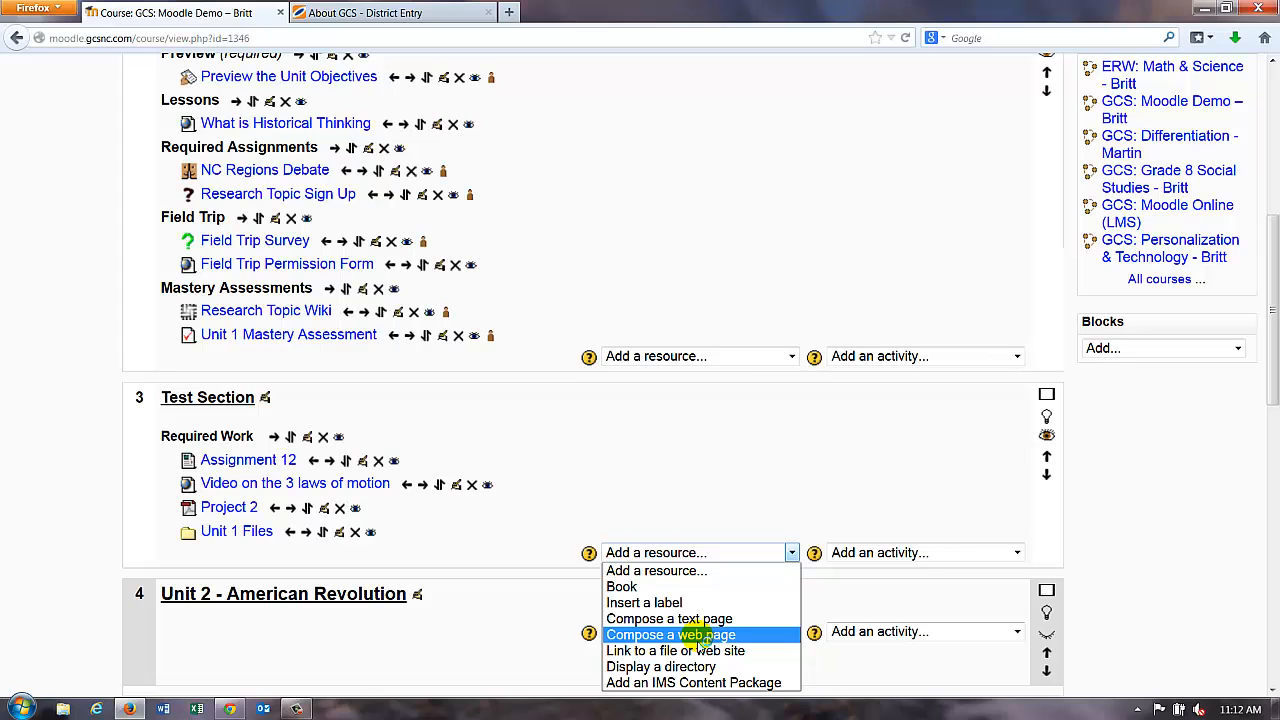
left_click(650, 465)
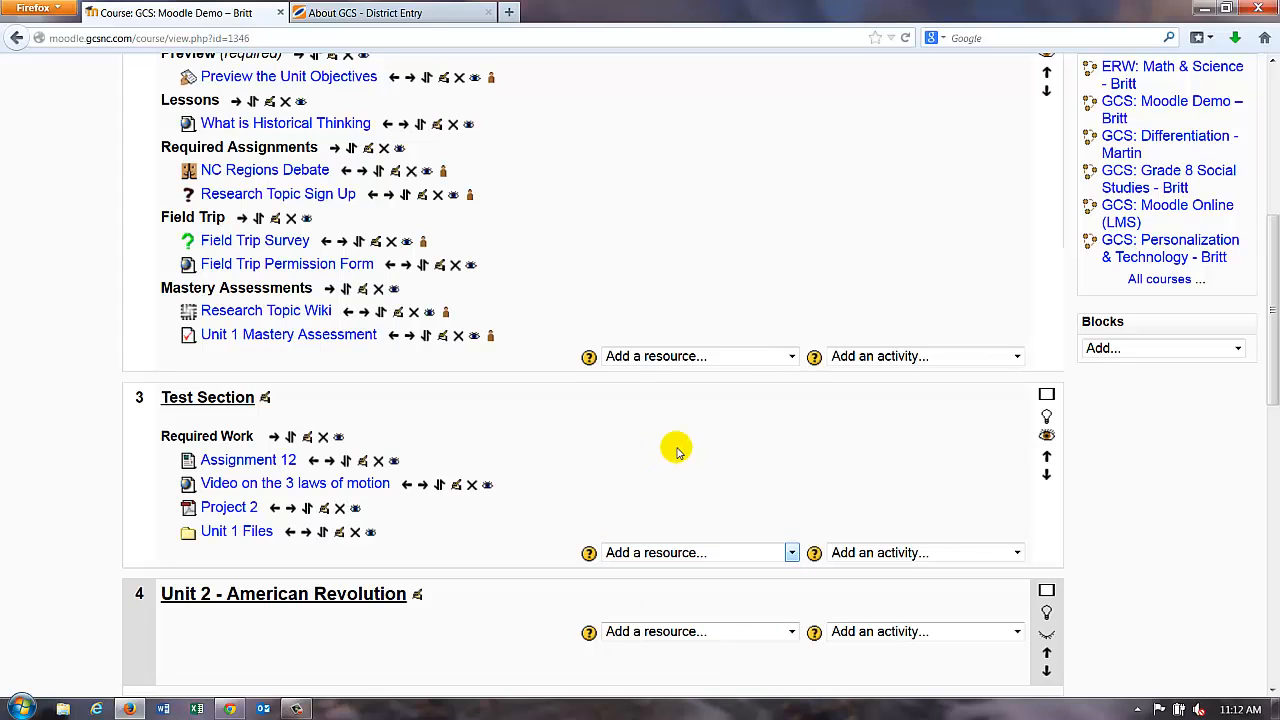
left_click(903, 358)
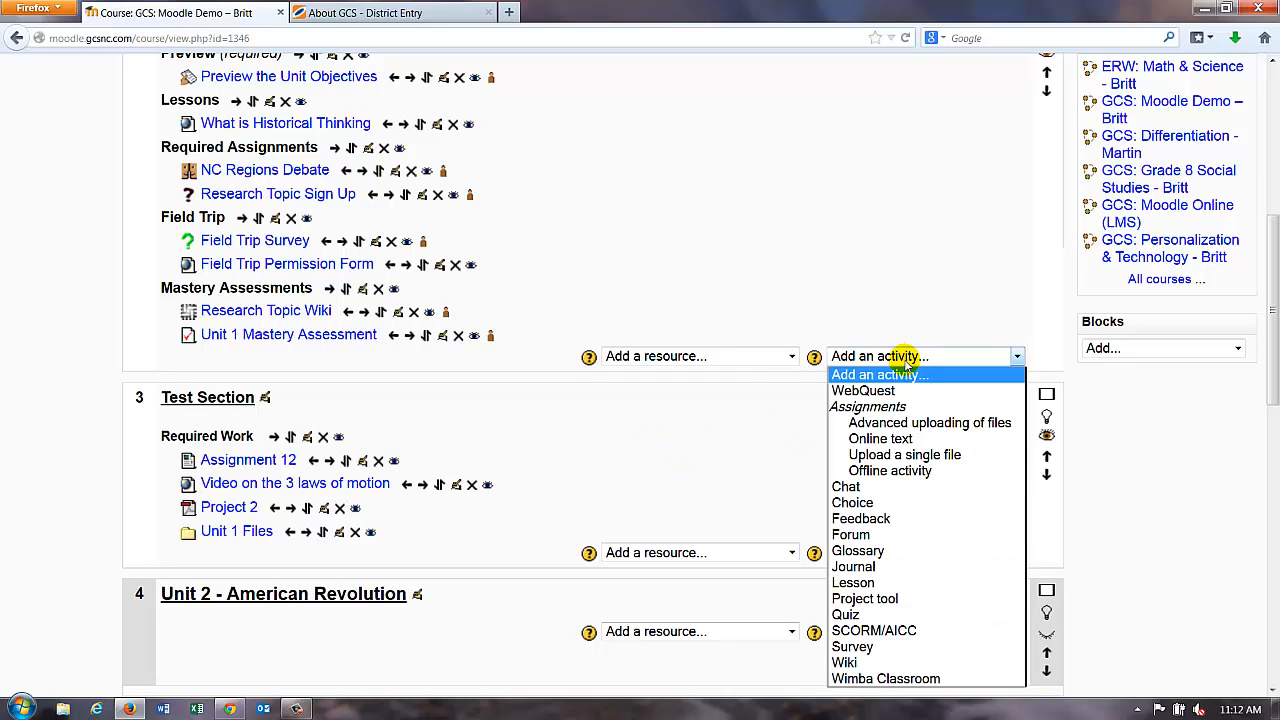